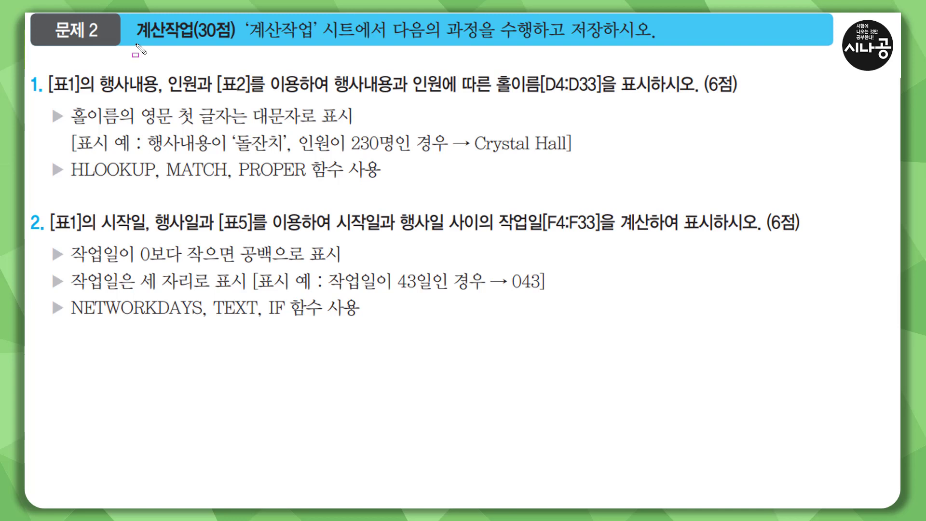
{"action": "left_click_drag", "start_coordinate": [136, 44], "coordinate": [243, 43]}
{"action": "left_click_drag", "start_coordinate": [194, 18], "coordinate": [240, 44]}
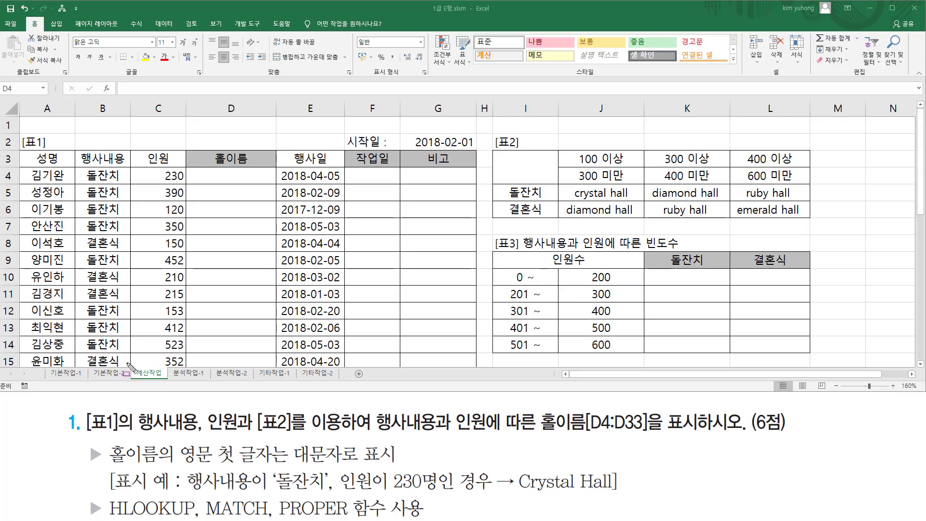
{"action": "left_click_drag", "start_coordinate": [128, 363], "coordinate": [167, 381]}
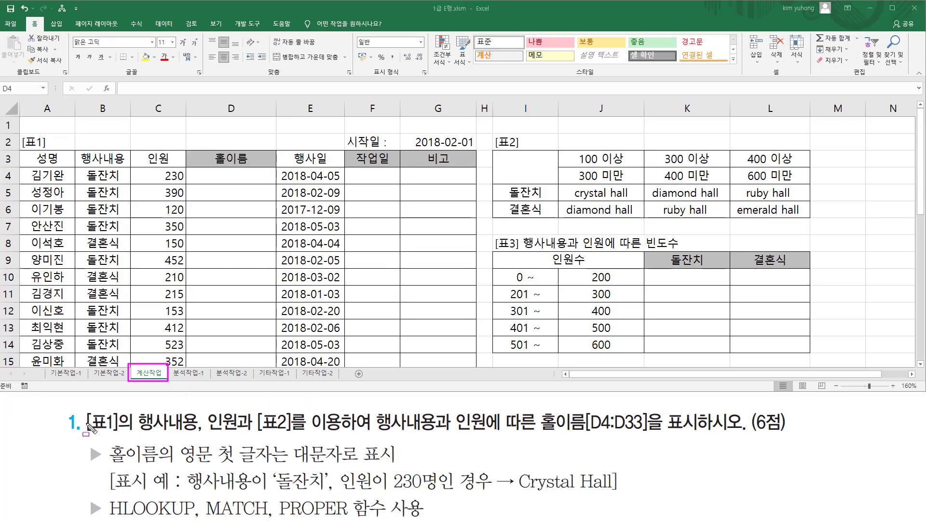
{"action": "mouse_move", "coordinate": [85, 434]}
{"action": "left_mouse_down"}
{"action": "mouse_move", "coordinate": [124, 434]}
{"action": "mouse_move", "coordinate": [124, 413]}
{"action": "mouse_move", "coordinate": [238, 433]}
{"action": "left_mouse_up"}
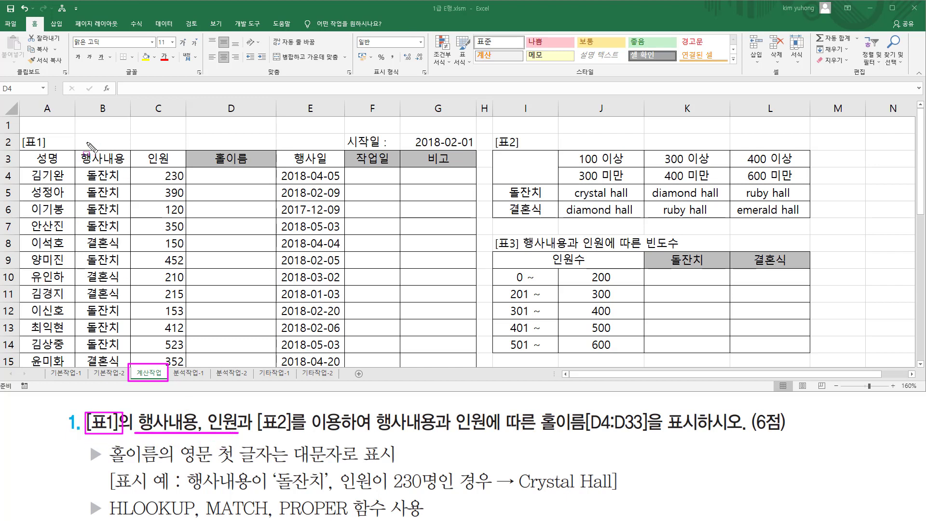
{"action": "mouse_move", "coordinate": [78, 150]}
{"action": "left_mouse_down"}
{"action": "mouse_move", "coordinate": [150, 164]}
{"action": "mouse_move", "coordinate": [178, 154]}
{"action": "left_mouse_up"}
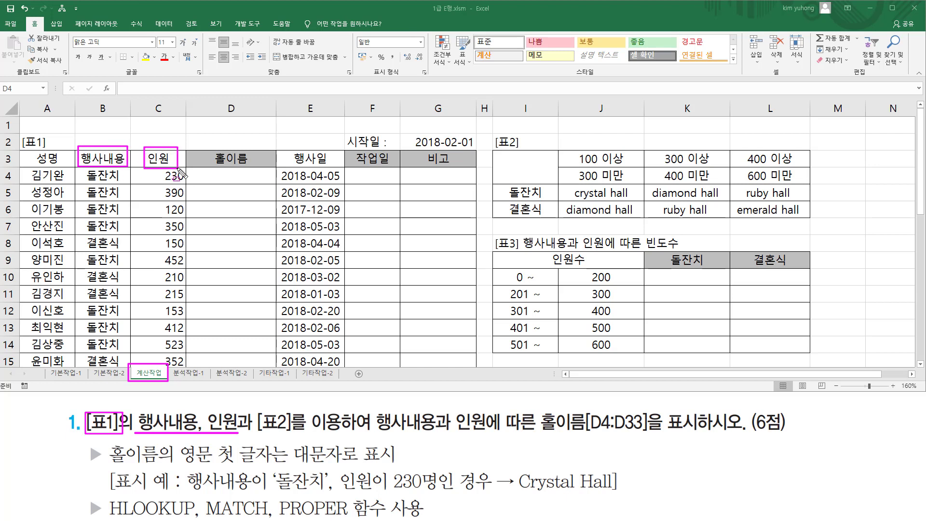
{"action": "mouse_move", "coordinate": [250, 407]}
{"action": "left_mouse_down"}
{"action": "mouse_move", "coordinate": [282, 437]}
{"action": "mouse_move", "coordinate": [345, 436]}
{"action": "left_mouse_up"}
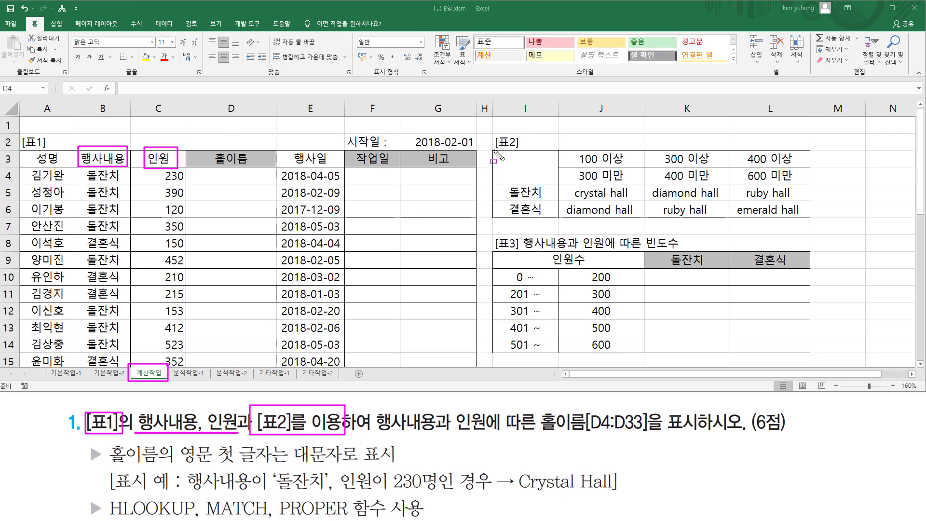
{"action": "mouse_move", "coordinate": [492, 147]}
{"action": "left_mouse_down"}
{"action": "mouse_move", "coordinate": [513, 185]}
{"action": "mouse_move", "coordinate": [817, 220]}
{"action": "left_mouse_up"}
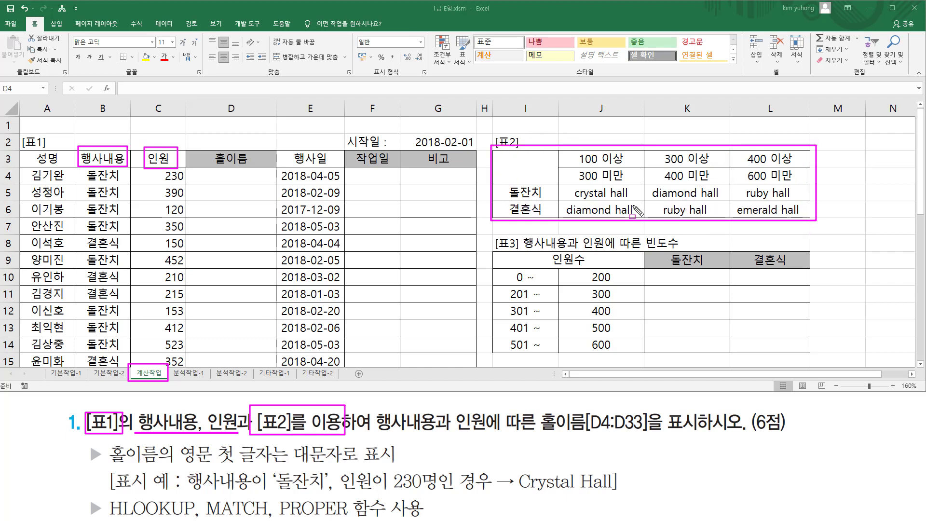
{"action": "left_click_drag", "start_coordinate": [568, 184], "coordinate": [570, 185]}
{"action": "left_click_drag", "start_coordinate": [368, 433], "coordinate": [524, 434]}
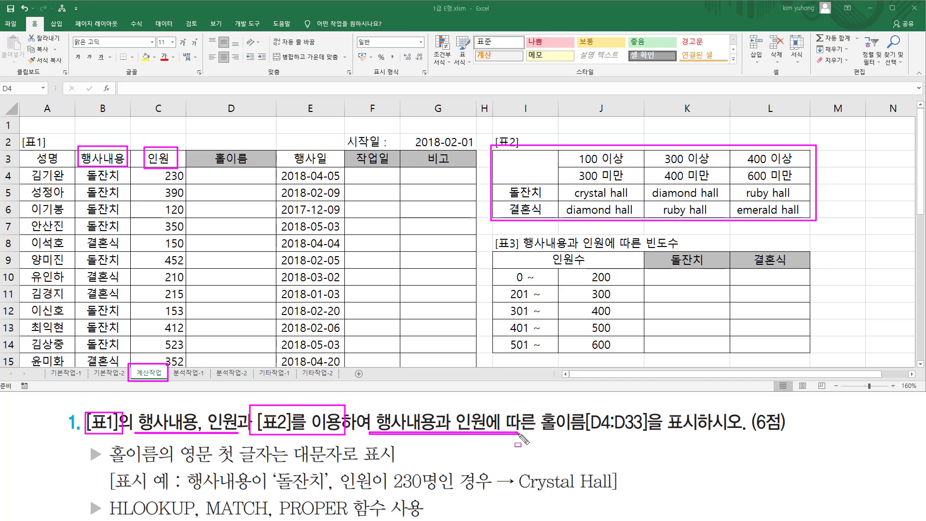
{"action": "mouse_move", "coordinate": [531, 402]}
{"action": "left_mouse_down"}
{"action": "mouse_move", "coordinate": [571, 435]}
{"action": "mouse_move", "coordinate": [724, 432]}
{"action": "left_mouse_up"}
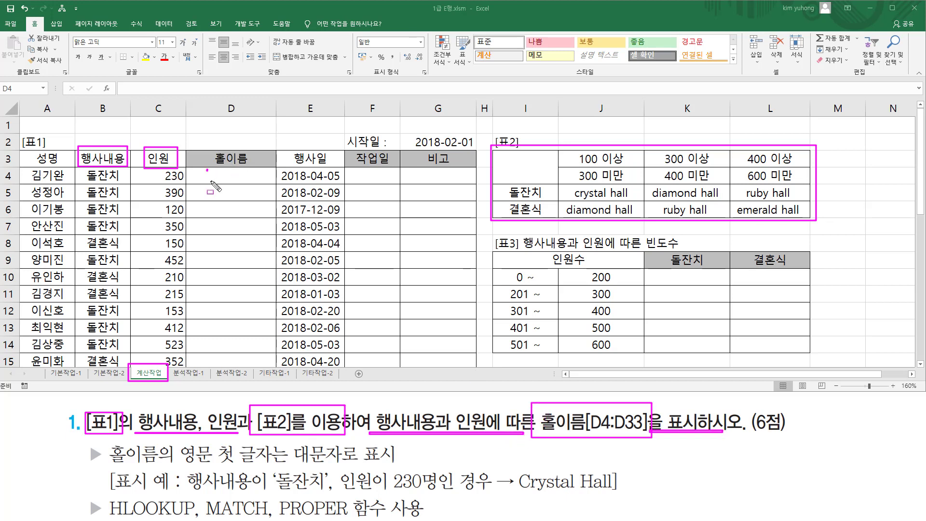
{"action": "left_click_drag", "start_coordinate": [207, 170], "coordinate": [281, 373]}
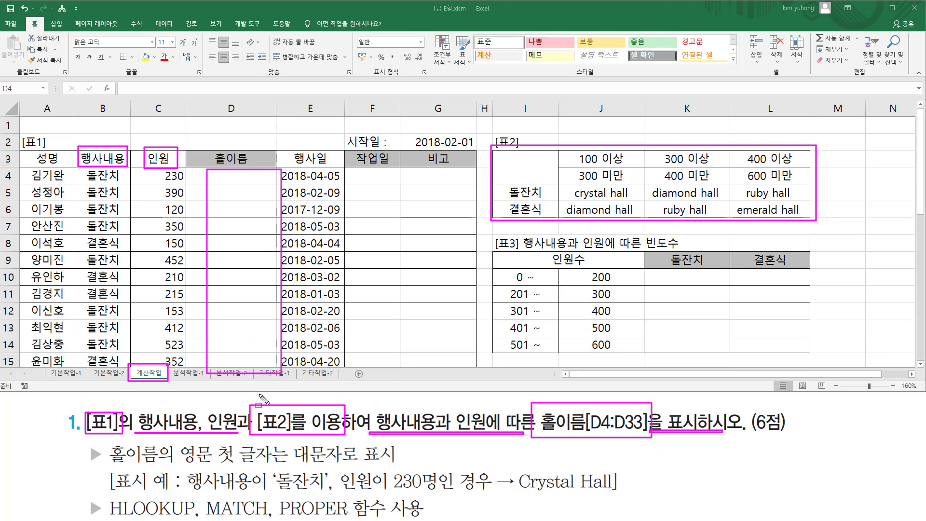
{"action": "left_click_drag", "start_coordinate": [109, 466], "coordinate": [399, 466]}
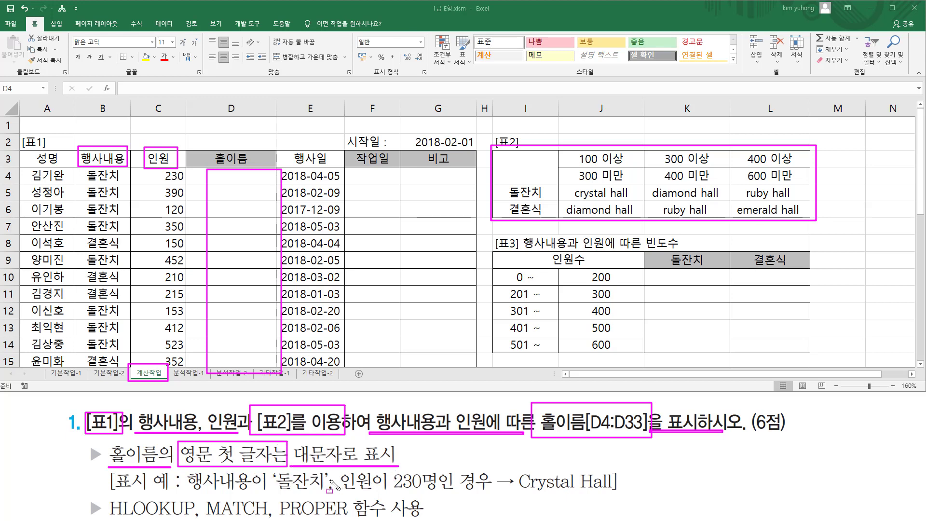
{"action": "mouse_move", "coordinate": [281, 517]}
{"action": "left_mouse_down"}
{"action": "mouse_move", "coordinate": [350, 517]}
{"action": "mouse_move", "coordinate": [285, 500]}
{"action": "mouse_move", "coordinate": [354, 504]}
{"action": "left_mouse_up"}
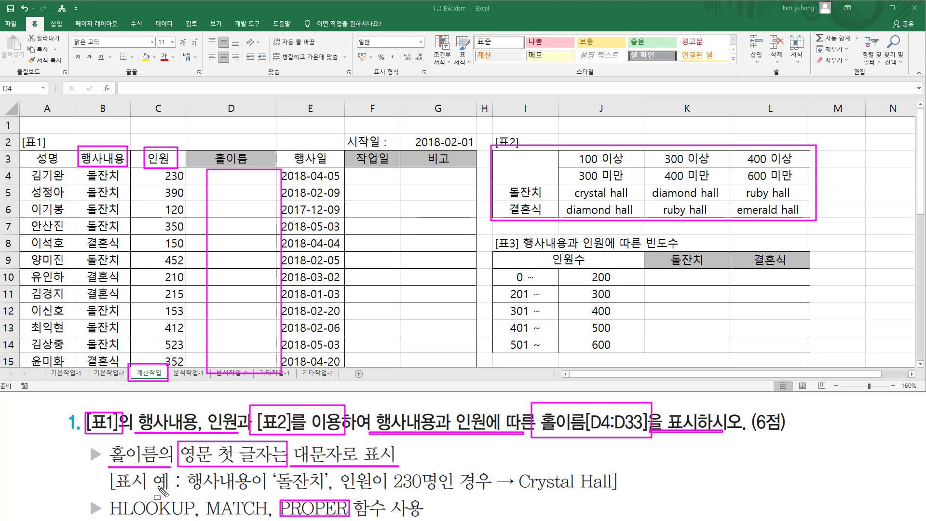
{"action": "left_click_drag", "start_coordinate": [184, 494], "coordinate": [332, 493]}
{"action": "mouse_move", "coordinate": [273, 492]}
{"action": "left_mouse_down"}
{"action": "mouse_move", "coordinate": [274, 472]}
{"action": "mouse_move", "coordinate": [332, 493]}
{"action": "mouse_move", "coordinate": [461, 492]}
{"action": "left_mouse_up"}
{"action": "mouse_move", "coordinate": [392, 473]}
{"action": "left_mouse_down"}
{"action": "mouse_move", "coordinate": [431, 488]}
{"action": "mouse_move", "coordinate": [437, 478]}
{"action": "left_mouse_up"}
{"action": "left_click_drag", "start_coordinate": [485, 191], "coordinate": [861, 192]}
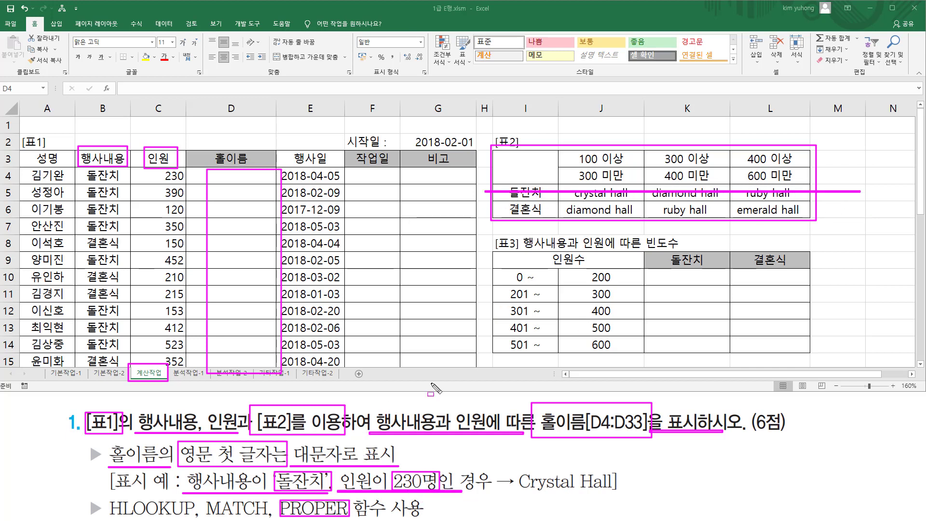
{"action": "left_click_drag", "start_coordinate": [597, 128], "coordinate": [596, 246]}
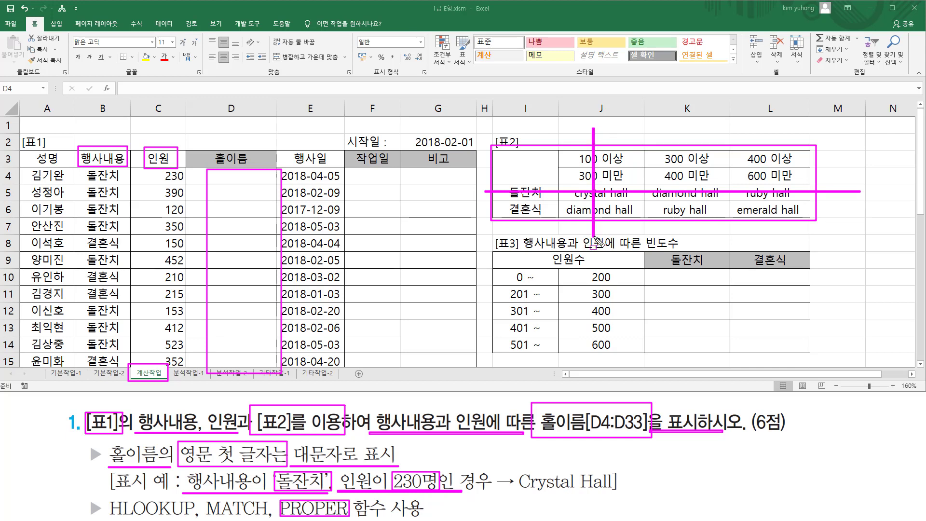
{"action": "left_click_drag", "start_coordinate": [573, 180], "coordinate": [634, 199]}
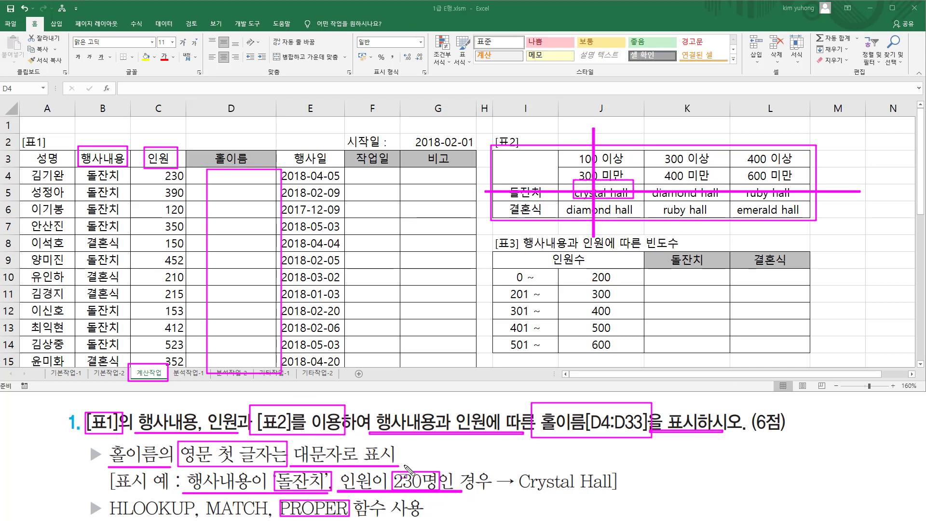
{"action": "key", "text": "Escape"}
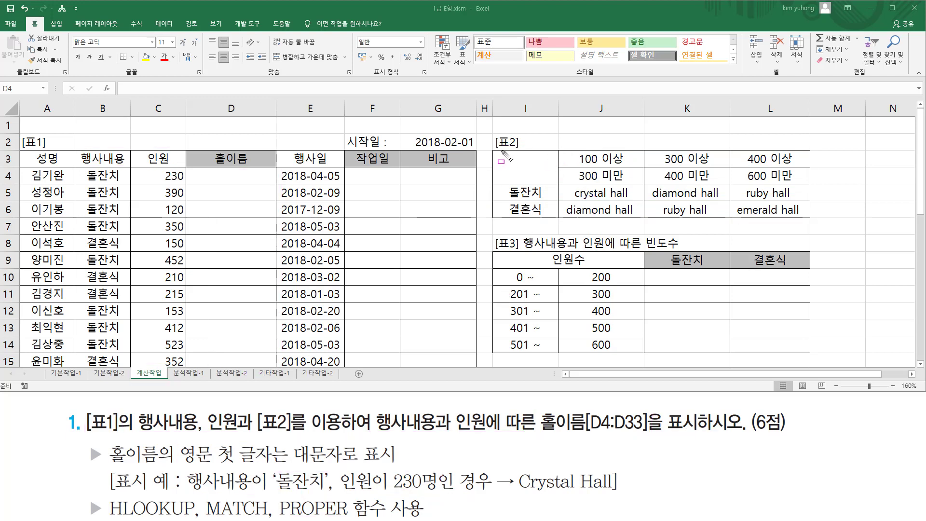
{"action": "mouse_move", "coordinate": [493, 147]}
{"action": "left_mouse_down"}
{"action": "mouse_move", "coordinate": [617, 208]}
{"action": "mouse_move", "coordinate": [819, 222]}
{"action": "left_mouse_up"}
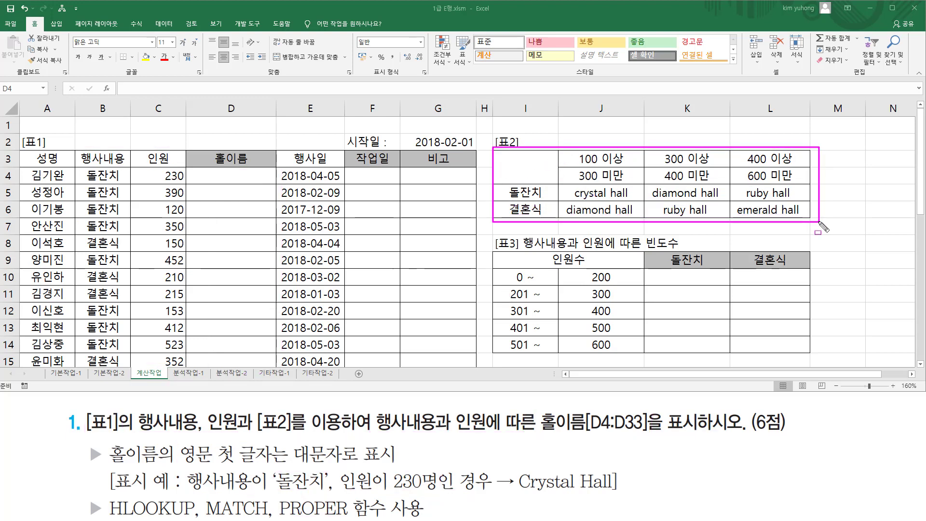
{"action": "left_click_drag", "start_coordinate": [572, 157], "coordinate": [791, 158]}
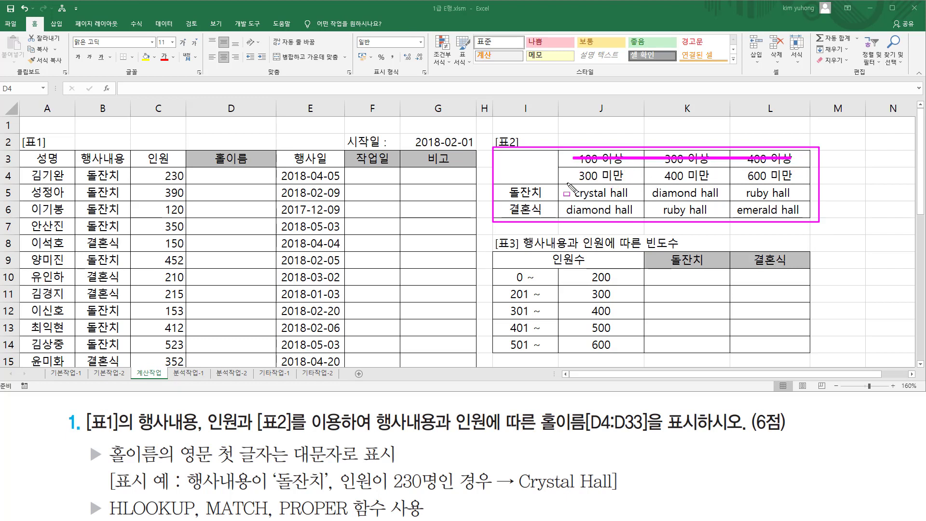
{"action": "left_click_drag", "start_coordinate": [566, 175], "coordinate": [770, 177]}
{"action": "left_click_drag", "start_coordinate": [567, 193], "coordinate": [803, 192]}
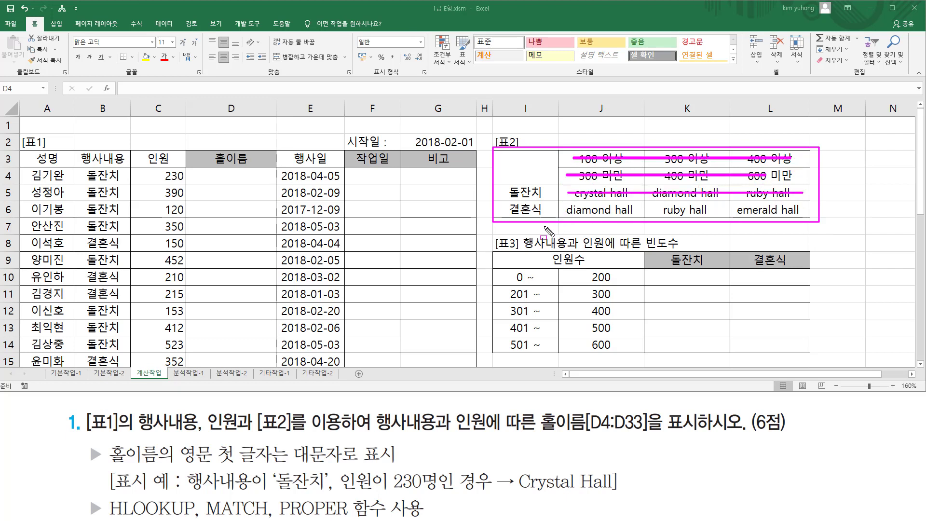
{"action": "left_click_drag", "start_coordinate": [564, 211], "coordinate": [803, 210]}
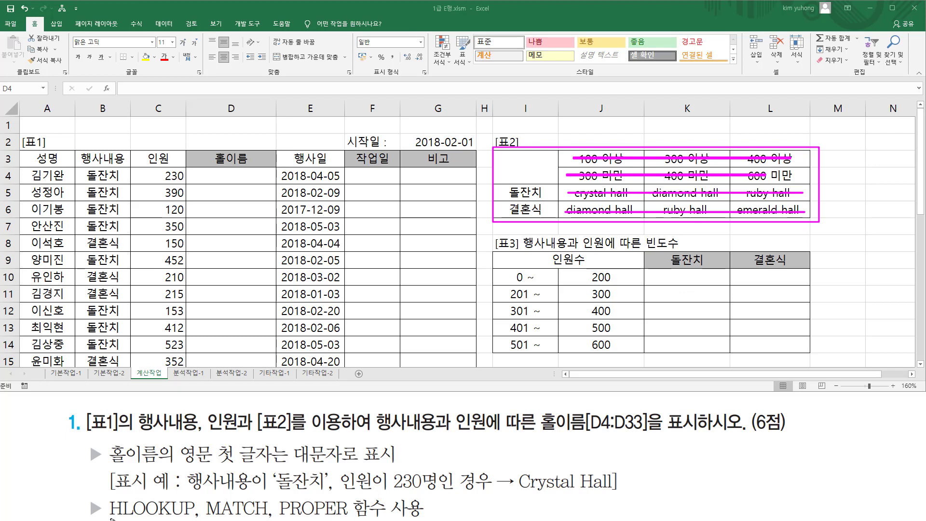
{"action": "left_click_drag", "start_coordinate": [195, 518], "coordinate": [197, 498]}
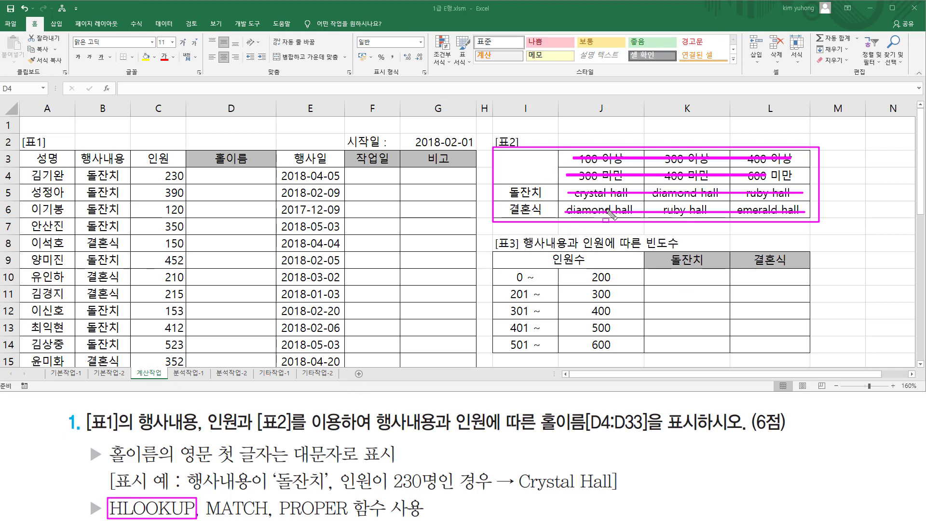
{"action": "key", "text": "e"}
{"action": "left_click_drag", "start_coordinate": [558, 149], "coordinate": [810, 167]}
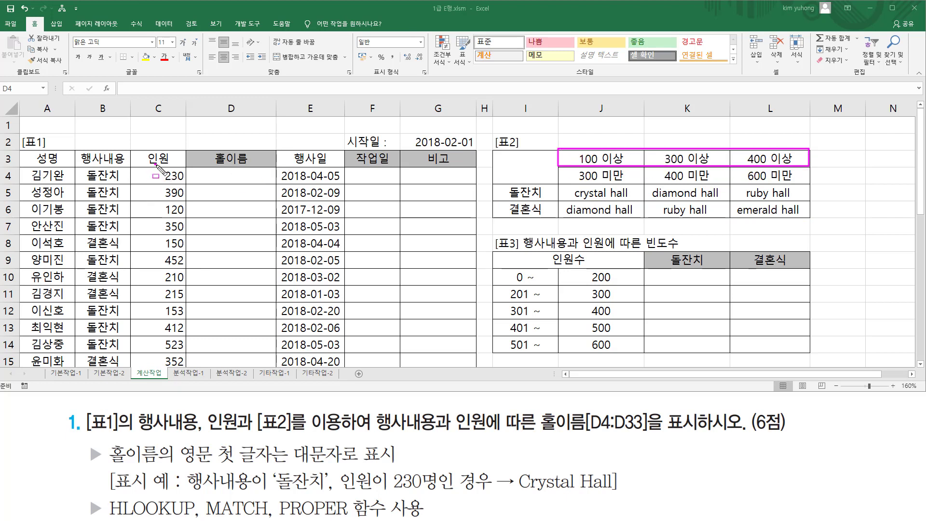
{"action": "left_click_drag", "start_coordinate": [155, 165], "coordinate": [187, 184]}
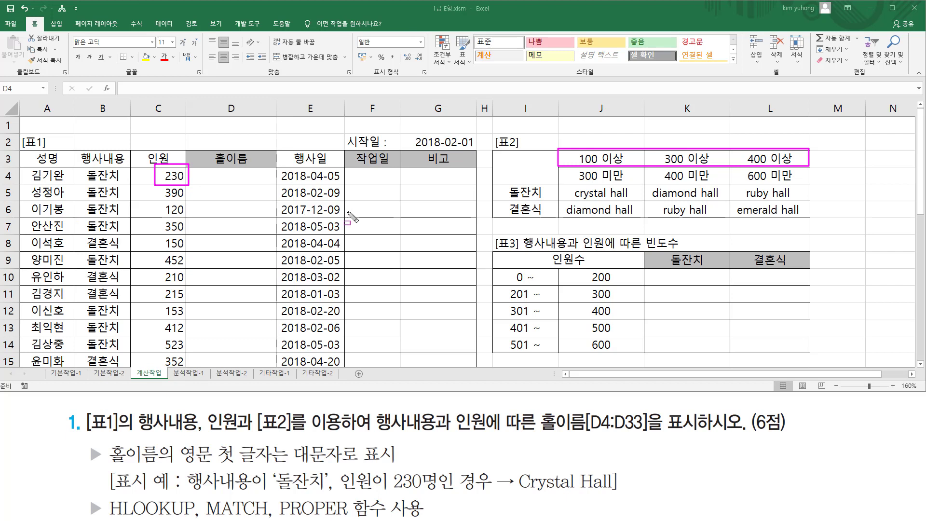
{"action": "key", "text": "Escape"}
Enter the syntax note hlookup(찾을값,참조범위,행번호,옵션) as text in cell I1 above [표2].
{"action": "left_click", "coordinate": [555, 127]}
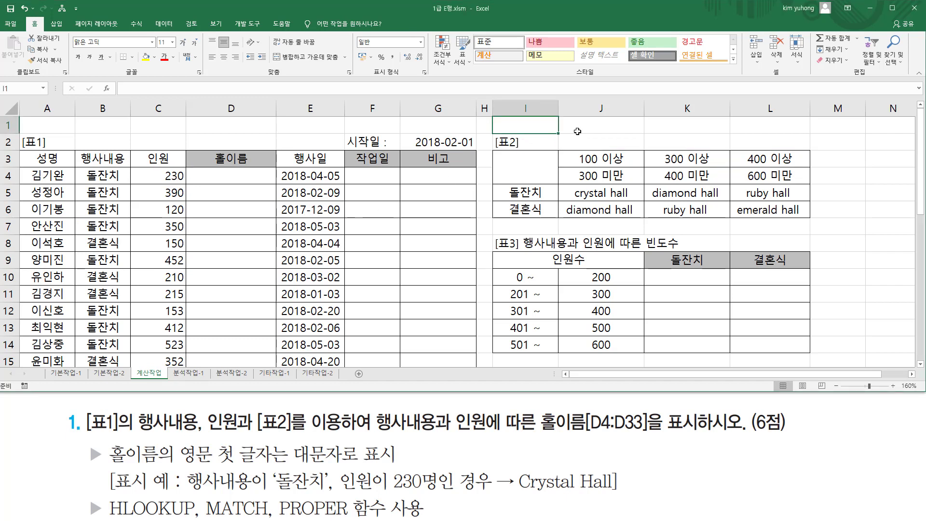
{"action": "type", "text": "hlookup"}
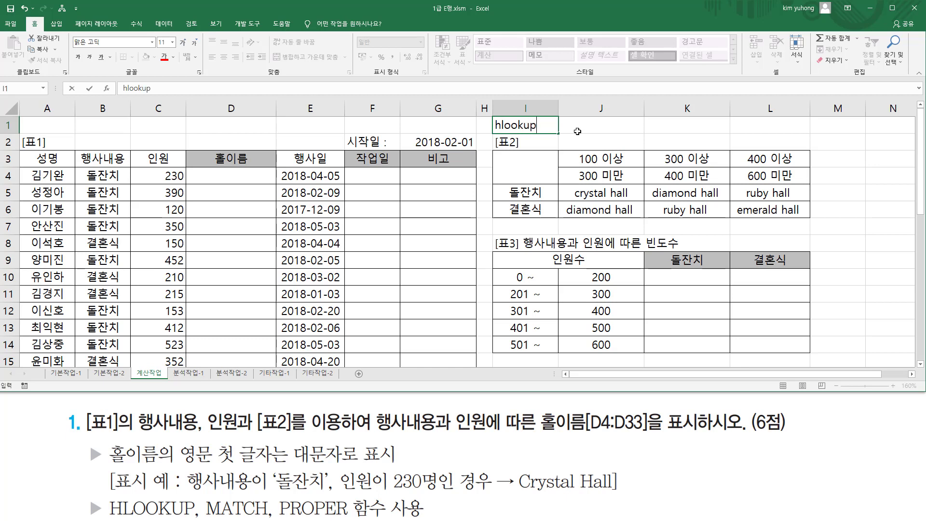
{"action": "type", "text": "(찾을값"}
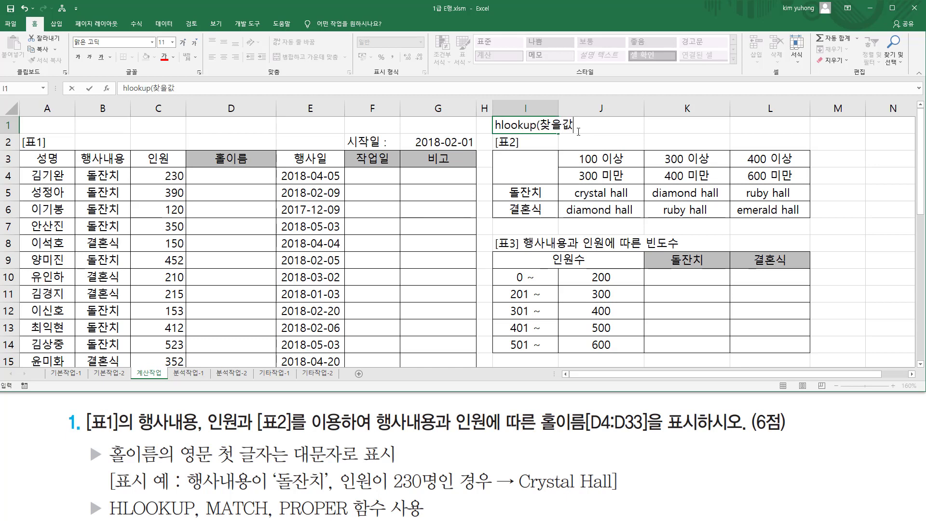
{"action": "type", "text": ",참조범"}
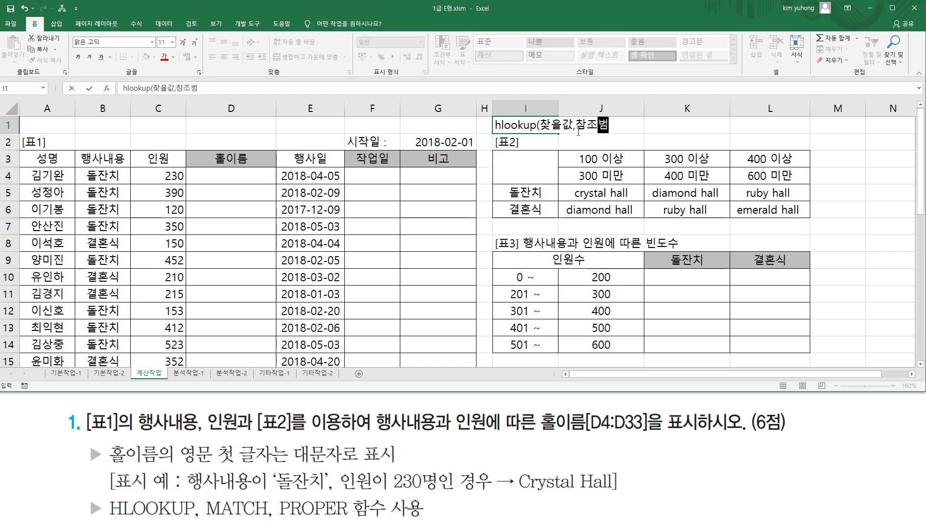
{"action": "type", "text": "위,행보"}
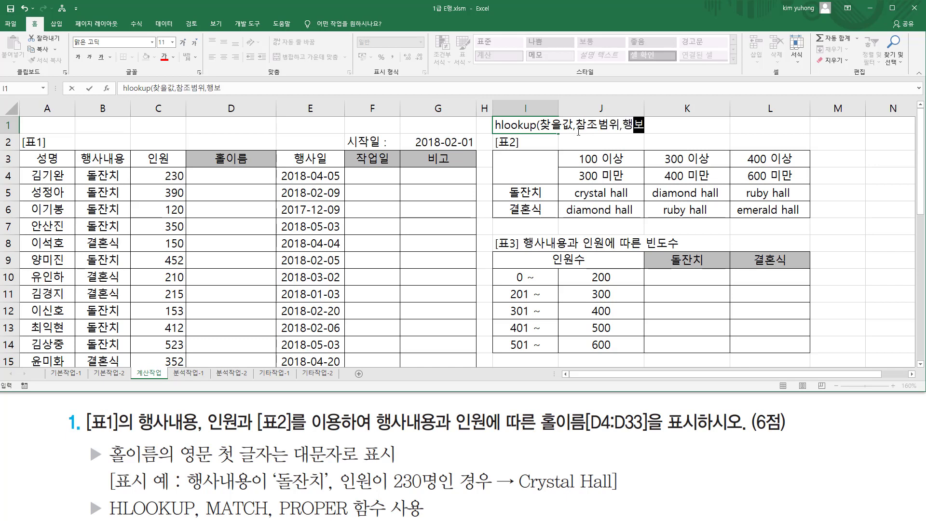
{"action": "type", "text": "호"}
{"action": "type", "text": ",옵셔"}
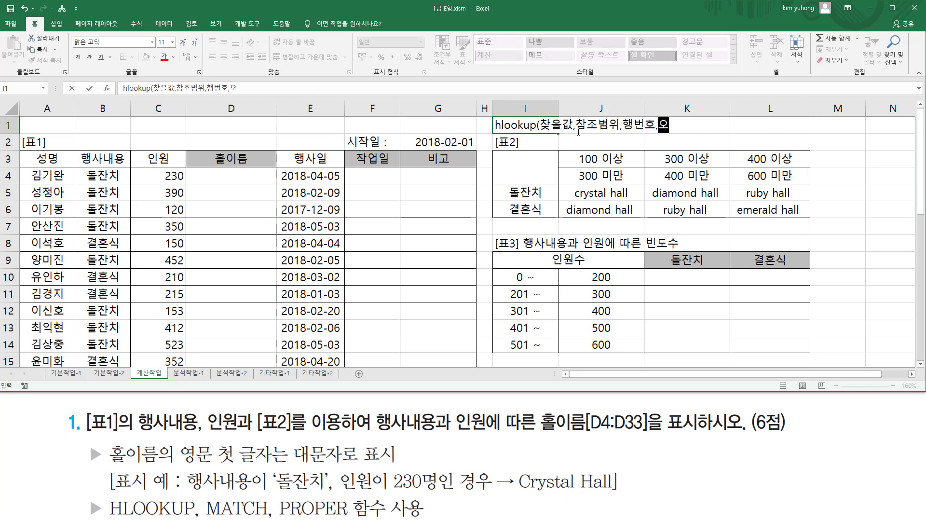
{"action": "type", "text": ")"}
{"action": "key", "text": "Return"}
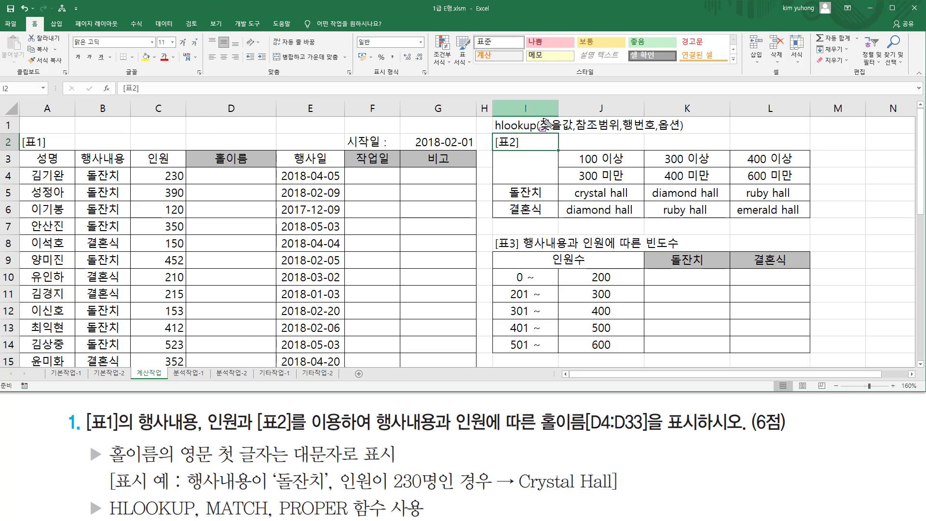
{"action": "left_click_drag", "start_coordinate": [541, 117], "coordinate": [569, 133]}
{"action": "left_click_drag", "start_coordinate": [162, 169], "coordinate": [185, 183]}
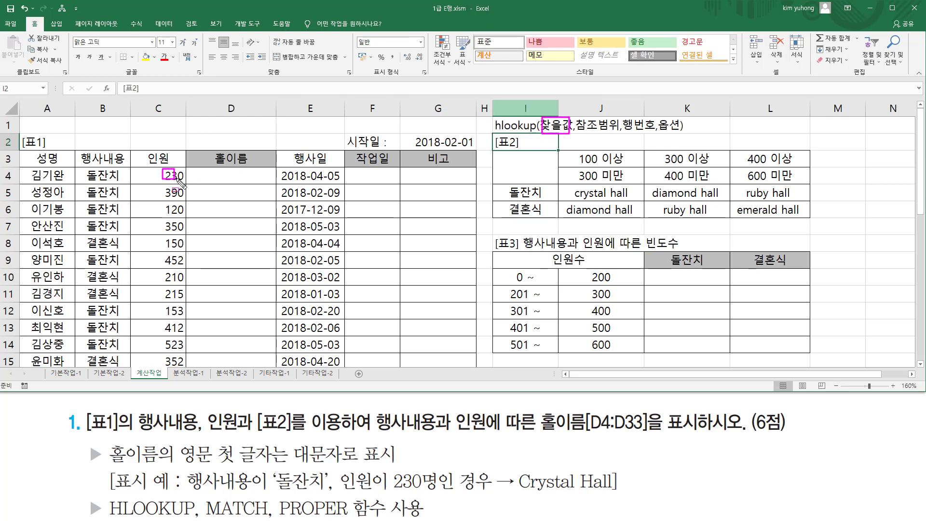
{"action": "left_click_drag", "start_coordinate": [581, 130], "coordinate": [618, 130]}
{"action": "mouse_move", "coordinate": [558, 151]}
{"action": "left_mouse_down"}
{"action": "mouse_move", "coordinate": [611, 211]}
{"action": "mouse_move", "coordinate": [812, 221]}
{"action": "left_mouse_up"}
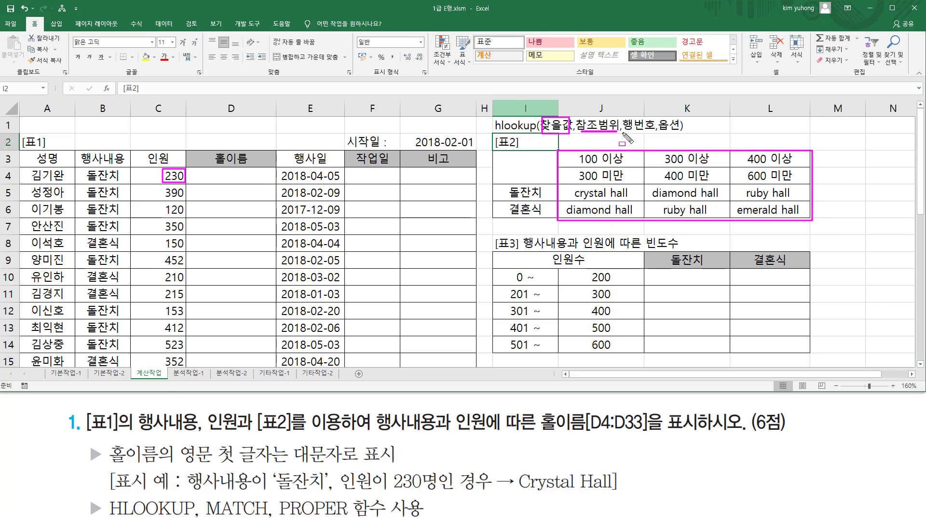
{"action": "mouse_move", "coordinate": [622, 132]}
{"action": "left_mouse_down"}
{"action": "mouse_move", "coordinate": [654, 132]}
{"action": "mouse_move", "coordinate": [661, 144]}
{"action": "mouse_move", "coordinate": [654, 139]}
{"action": "left_mouse_up"}
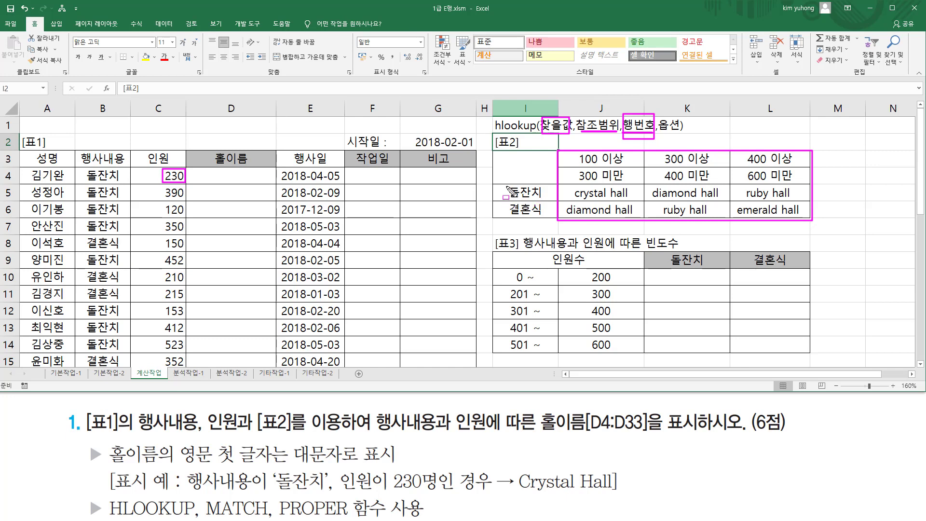
{"action": "mouse_move", "coordinate": [82, 167]}
{"action": "left_mouse_down"}
{"action": "mouse_move", "coordinate": [123, 265]}
{"action": "mouse_move", "coordinate": [117, 300]}
{"action": "mouse_move", "coordinate": [89, 340]}
{"action": "mouse_move", "coordinate": [119, 353]}
{"action": "left_mouse_up"}
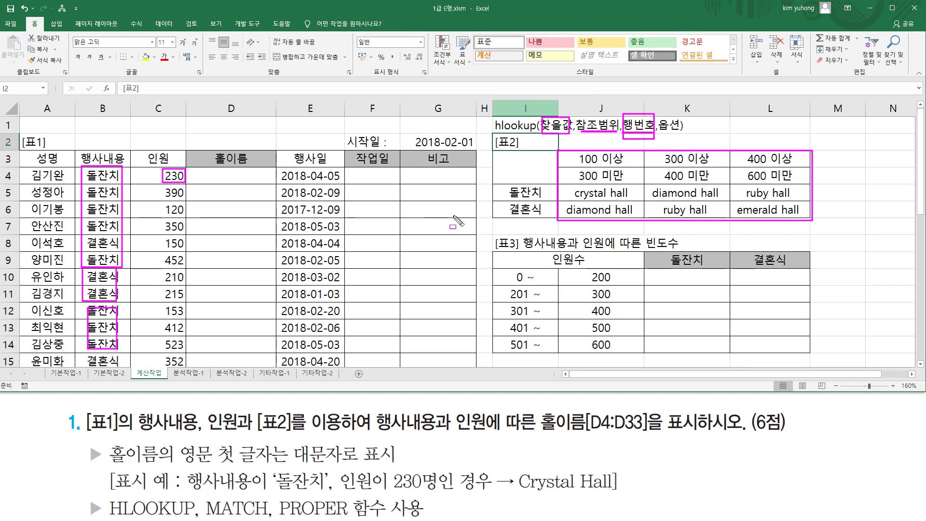
{"action": "left_click_drag", "start_coordinate": [660, 186], "coordinate": [665, 183]}
{"action": "left_click_drag", "start_coordinate": [599, 141], "coordinate": [599, 187]}
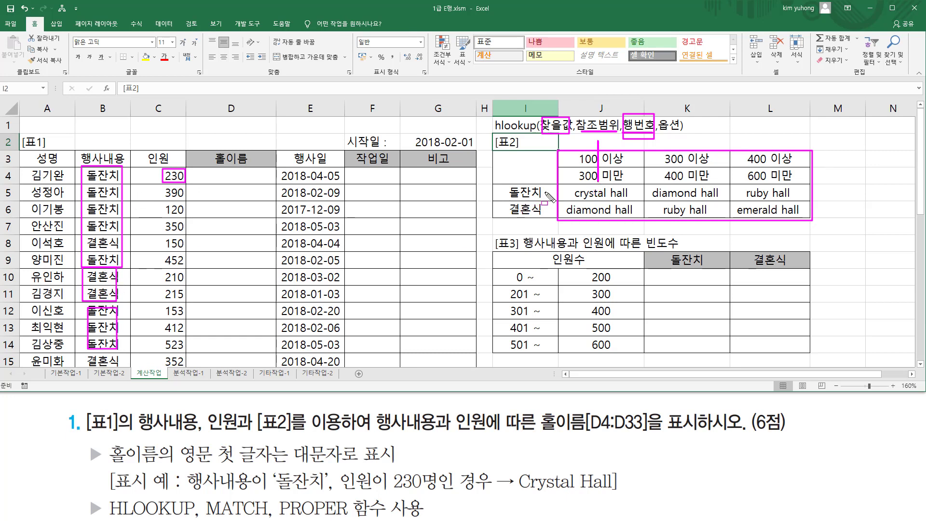
{"action": "left_click_drag", "start_coordinate": [560, 155], "coordinate": [596, 164]}
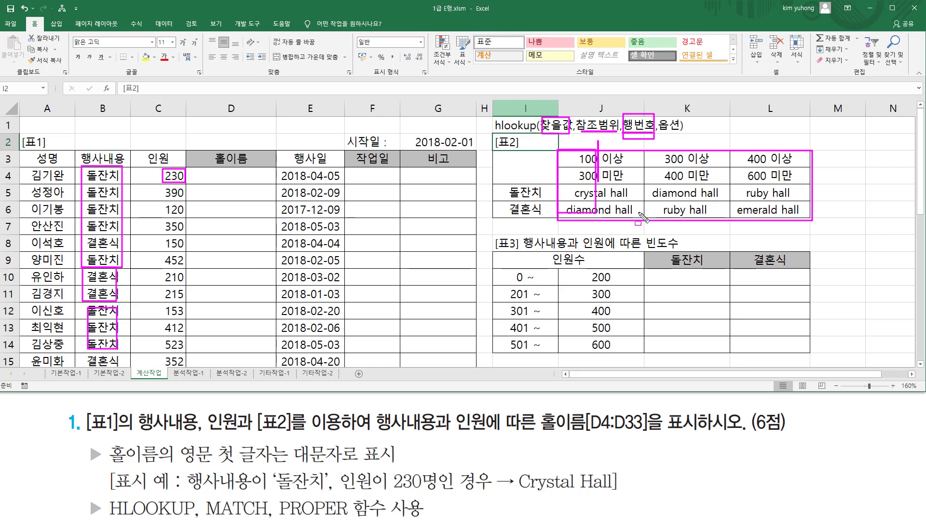
{"action": "key", "text": "ctrl+z"}
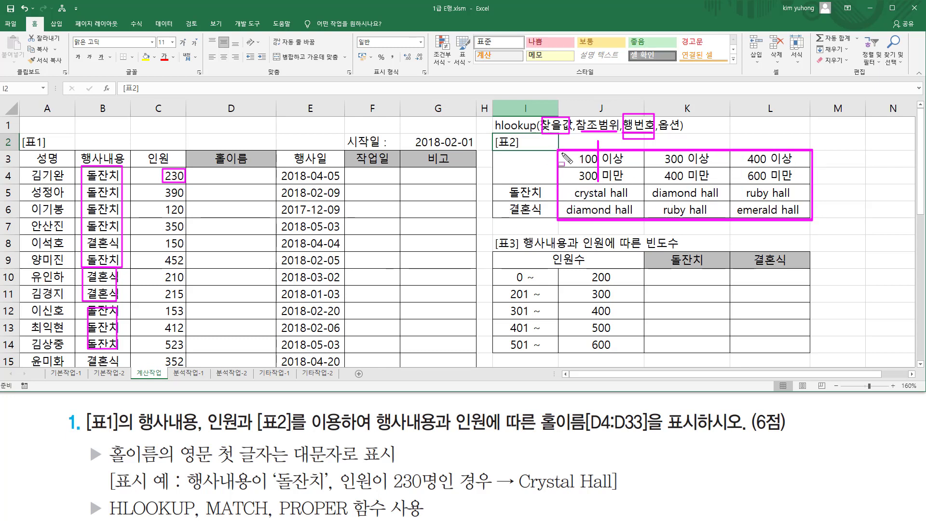
{"action": "mouse_move", "coordinate": [560, 153]}
{"action": "left_mouse_down"}
{"action": "mouse_move", "coordinate": [560, 212]}
{"action": "mouse_move", "coordinate": [800, 217]}
{"action": "left_mouse_up"}
{"action": "key", "text": "ctrl+z"}
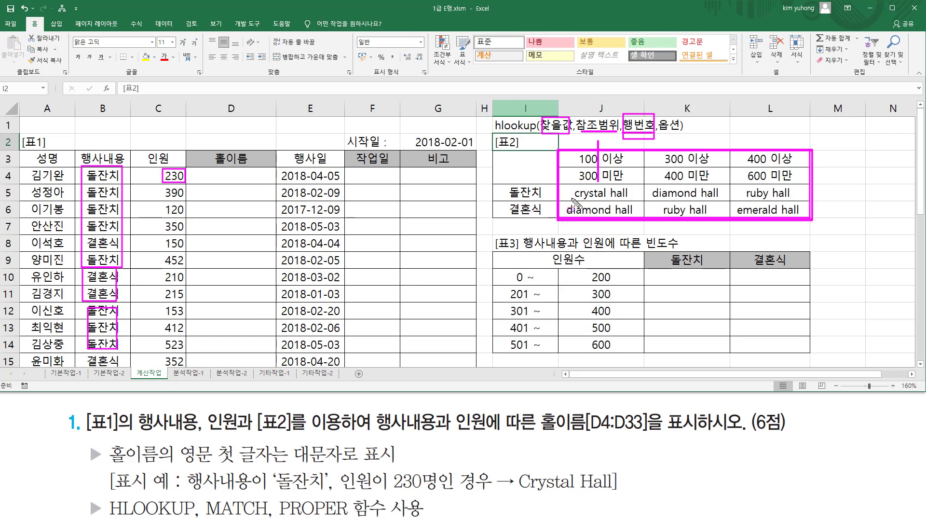
{"action": "left_click_drag", "start_coordinate": [617, 143], "coordinate": [667, 144]}
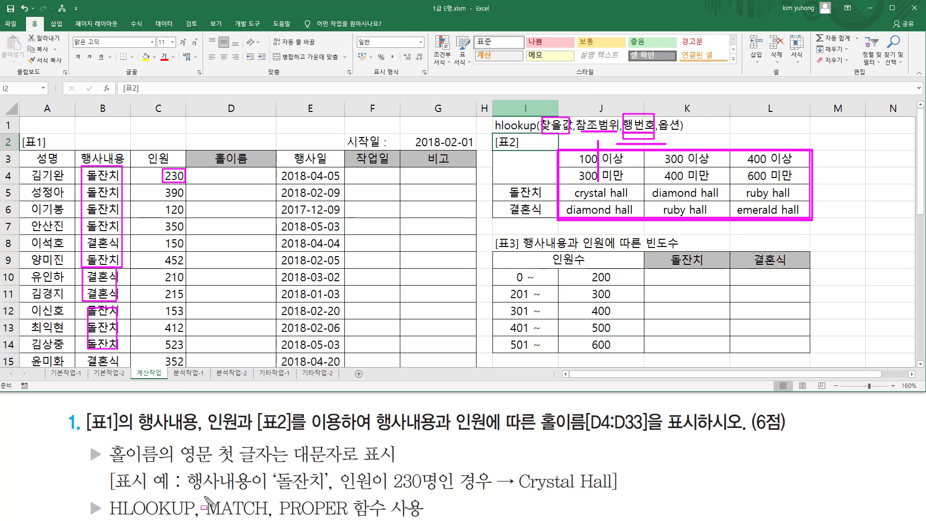
{"action": "mouse_move", "coordinate": [205, 497]}
{"action": "left_mouse_down"}
{"action": "mouse_move", "coordinate": [236, 519]}
{"action": "mouse_move", "coordinate": [269, 519]}
{"action": "left_mouse_up"}
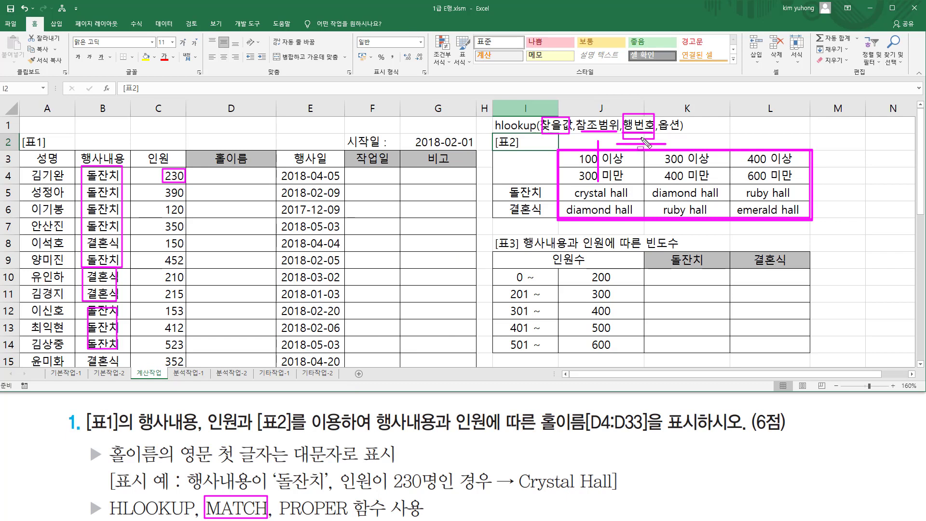
{"action": "key", "text": "Escape"}
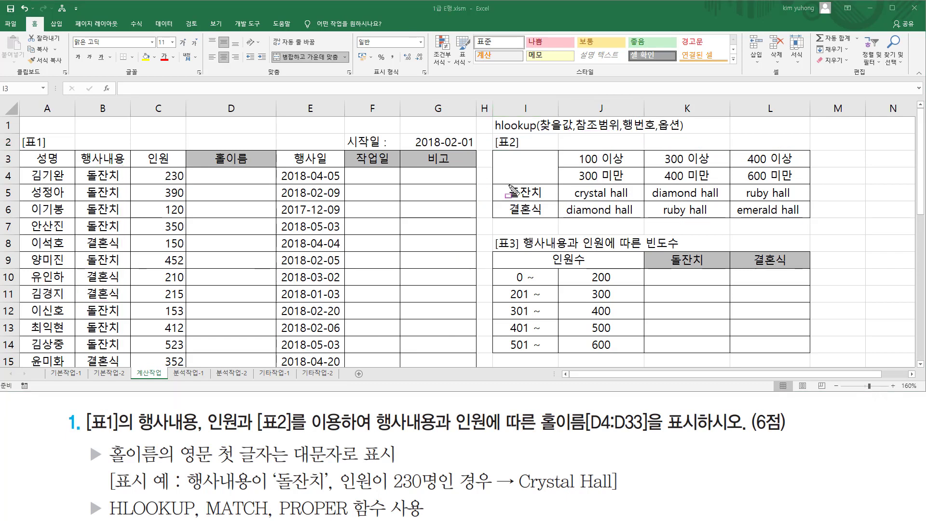
{"action": "key", "text": "ctrl+2"}
{"action": "left_click_drag", "start_coordinate": [491, 184], "coordinate": [560, 219]}
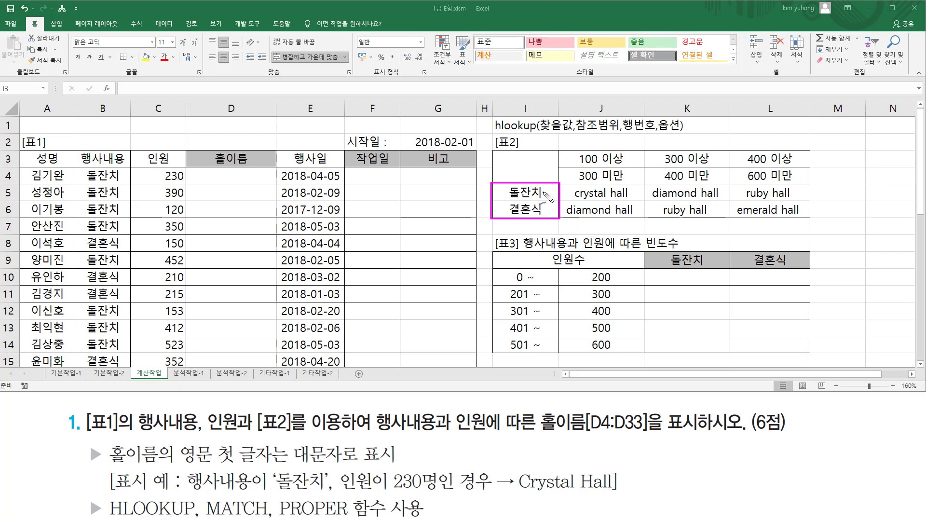
{"action": "mouse_move", "coordinate": [503, 199]}
{"action": "left_mouse_down"}
{"action": "mouse_move", "coordinate": [497, 214]}
{"action": "mouse_move", "coordinate": [510, 214]}
{"action": "left_mouse_up"}
{"action": "mouse_move", "coordinate": [623, 131]}
{"action": "left_mouse_down"}
{"action": "mouse_move", "coordinate": [657, 129]}
{"action": "mouse_move", "coordinate": [646, 143]}
{"action": "left_mouse_up"}
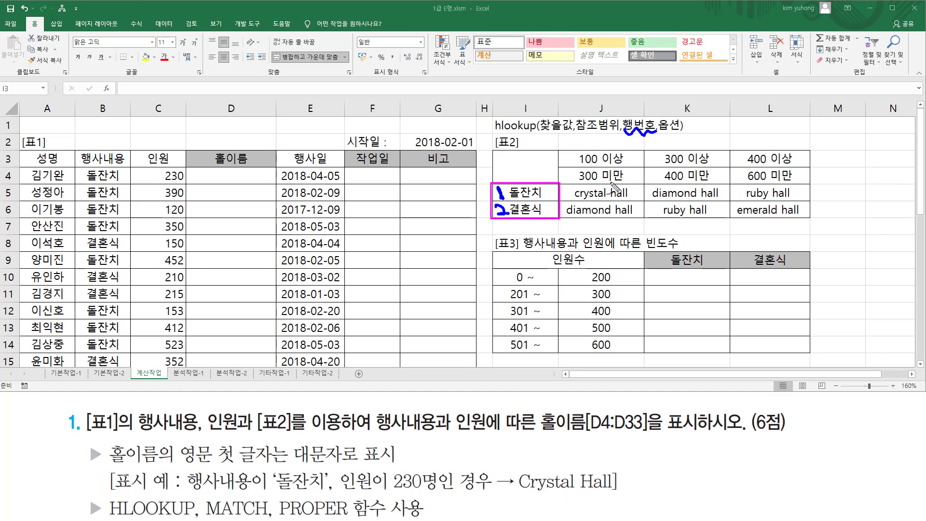
{"action": "left_click_drag", "start_coordinate": [573, 147], "coordinate": [569, 163]}
{"action": "left_click_drag", "start_coordinate": [806, 206], "coordinate": [798, 224]}
{"action": "mouse_move", "coordinate": [560, 189]}
{"action": "left_mouse_down"}
{"action": "mouse_move", "coordinate": [571, 193]}
{"action": "mouse_move", "coordinate": [550, 218]}
{"action": "mouse_move", "coordinate": [567, 215]}
{"action": "mouse_move", "coordinate": [560, 205]}
{"action": "mouse_move", "coordinate": [561, 230]}
{"action": "mouse_move", "coordinate": [555, 223]}
{"action": "left_mouse_up"}
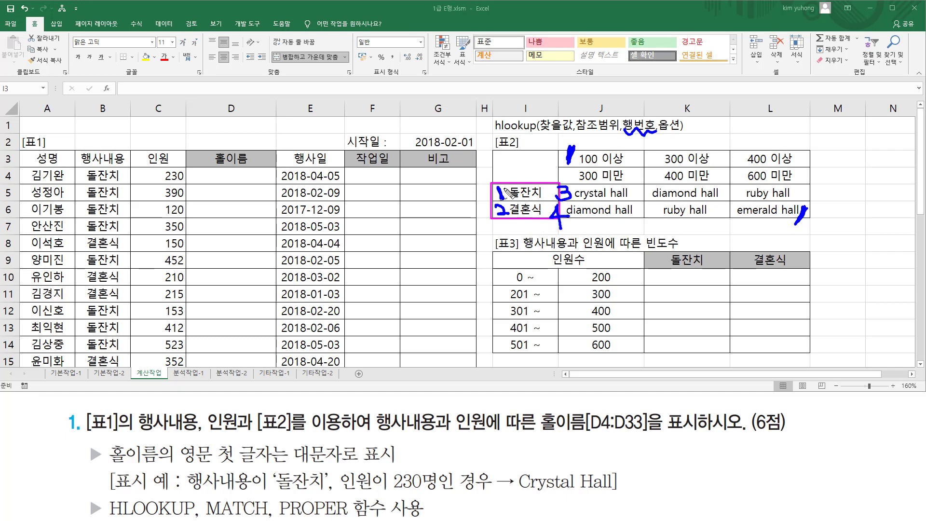
{"action": "mouse_move", "coordinate": [483, 198]}
{"action": "left_mouse_down"}
{"action": "mouse_move", "coordinate": [469, 205]}
{"action": "mouse_move", "coordinate": [484, 219]}
{"action": "left_mouse_up"}
{"action": "left_click_drag", "start_coordinate": [517, 165], "coordinate": [553, 174]}
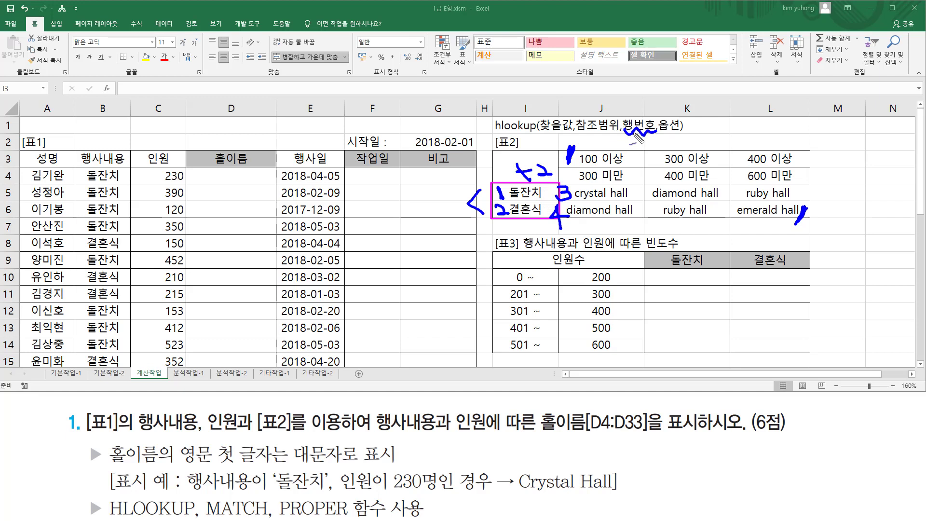
{"action": "mouse_move", "coordinate": [644, 137]}
{"action": "left_mouse_down"}
{"action": "mouse_move", "coordinate": [631, 144]}
{"action": "mouse_move", "coordinate": [655, 139]}
{"action": "mouse_move", "coordinate": [645, 161]}
{"action": "left_mouse_up"}
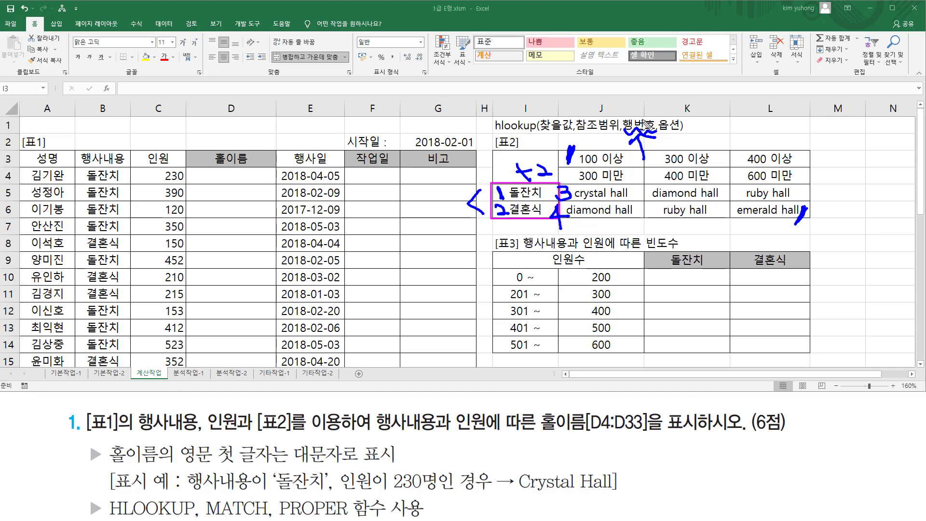
{"action": "key", "text": "Escape"}
Start a MATCH formula in D4 with B4 as the lookup value and I5:I6 of [표2] as the lookup array.
{"action": "left_click", "coordinate": [231, 175]}
{"action": "type", "text": "="}
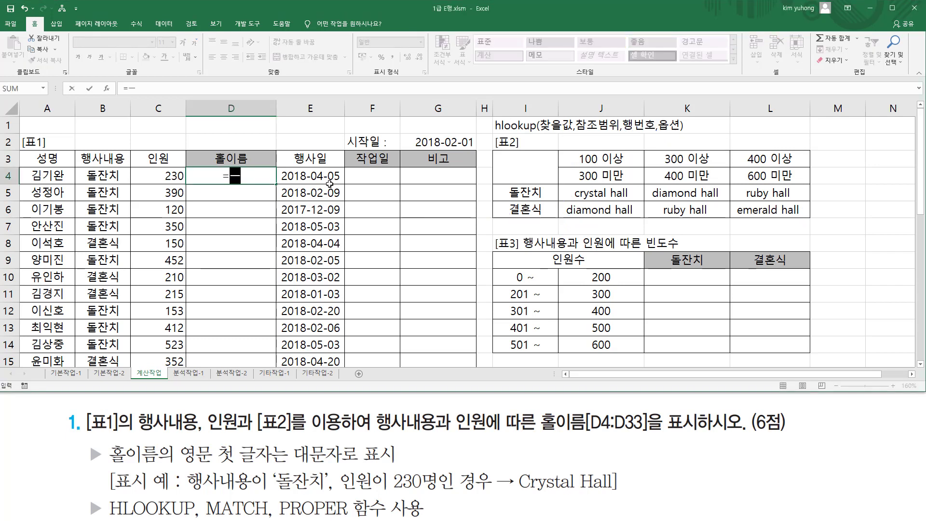
{"action": "type", "text": "mat"}
{"action": "key", "text": "Tab"}
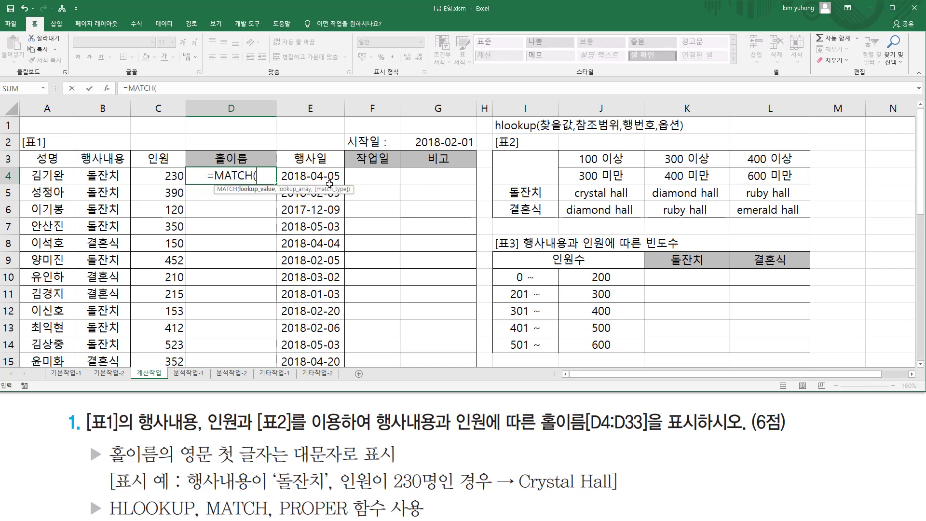
{"action": "key", "text": "Left"}
{"action": "key", "text": "Left"}
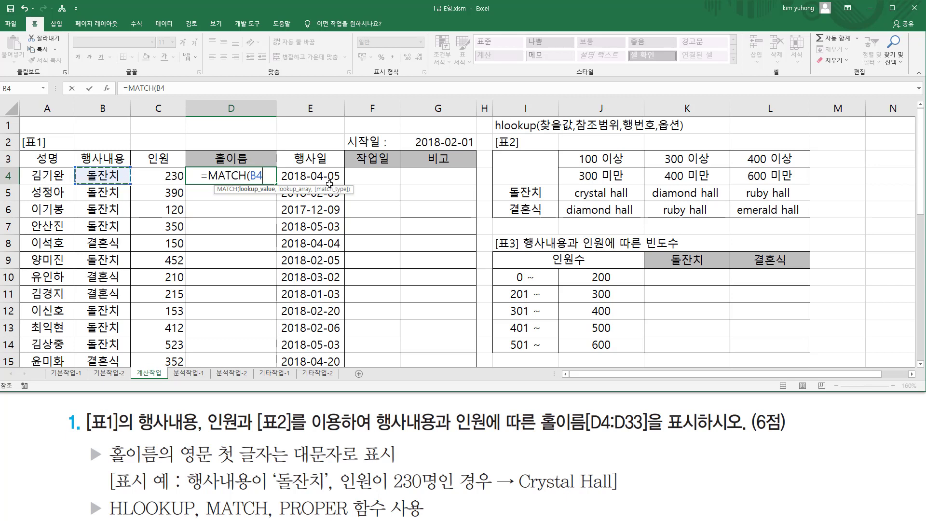
{"action": "type", "text": ","}
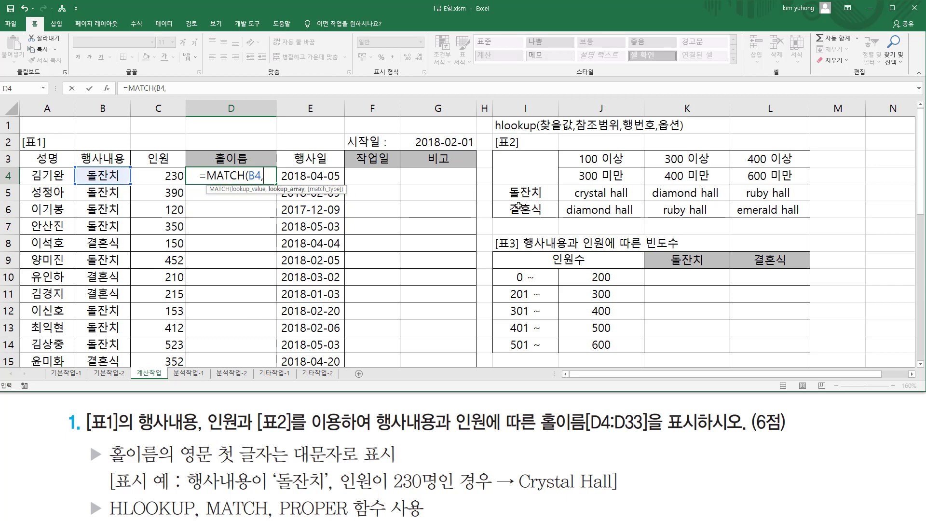
{"action": "left_click_drag", "start_coordinate": [525, 195], "coordinate": [515, 204]}
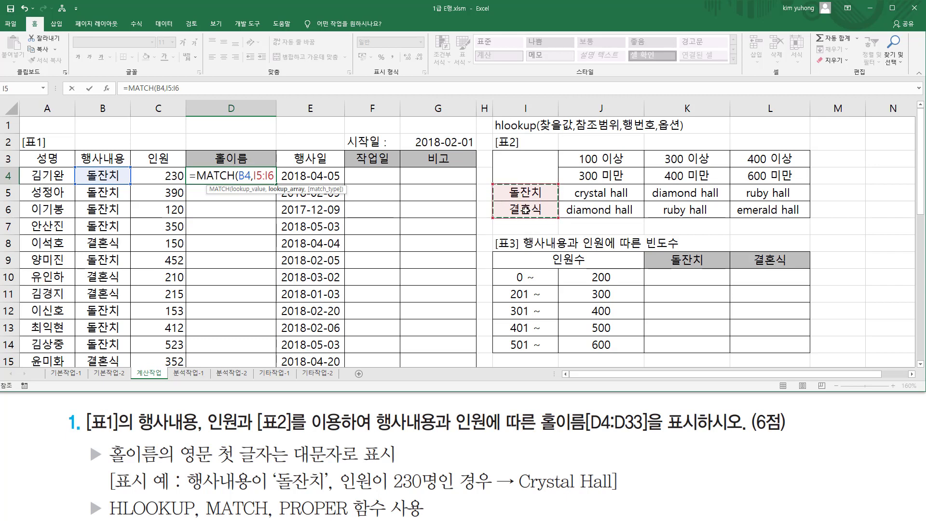
{"action": "mouse_move", "coordinate": [90, 171]}
{"action": "left_mouse_down"}
{"action": "mouse_move", "coordinate": [118, 181]}
{"action": "mouse_move", "coordinate": [130, 242]}
{"action": "left_mouse_up"}
{"action": "mouse_move", "coordinate": [491, 178]}
{"action": "left_mouse_down"}
{"action": "mouse_move", "coordinate": [511, 214]}
{"action": "mouse_move", "coordinate": [559, 220]}
{"action": "left_mouse_up"}
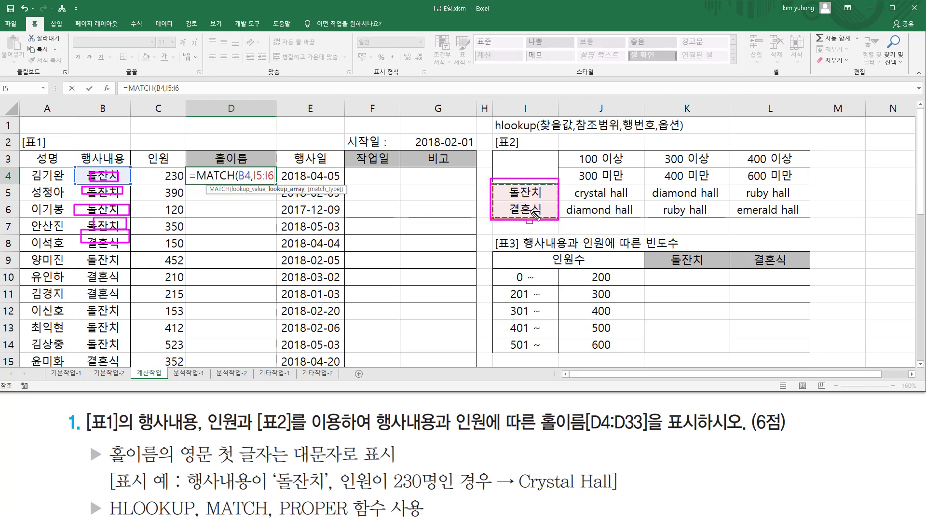
{"action": "key", "text": "Escape"}
Make the lookup array absolute as $I$5:$I$6, set match type 0 and enter the MATCH formula in D4.
{"action": "key", "text": "F4"}
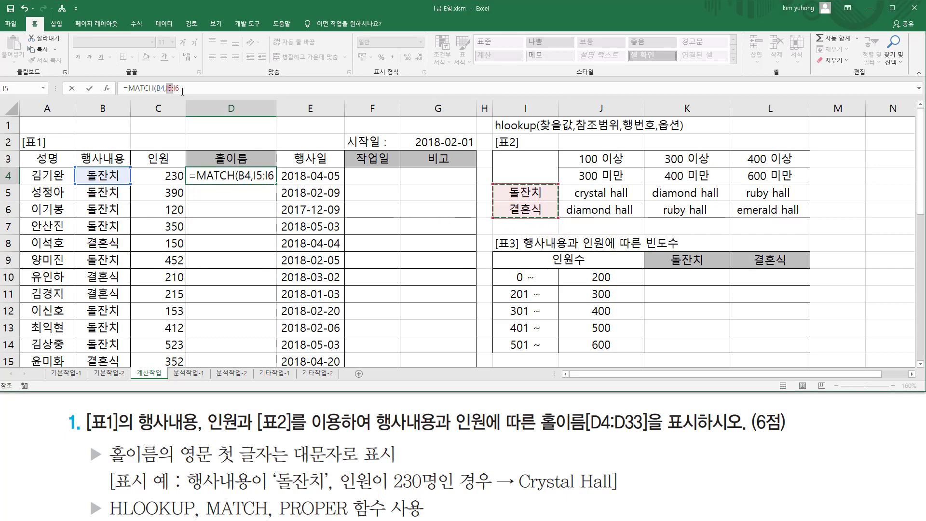
{"action": "left_click", "coordinate": [188, 91]}
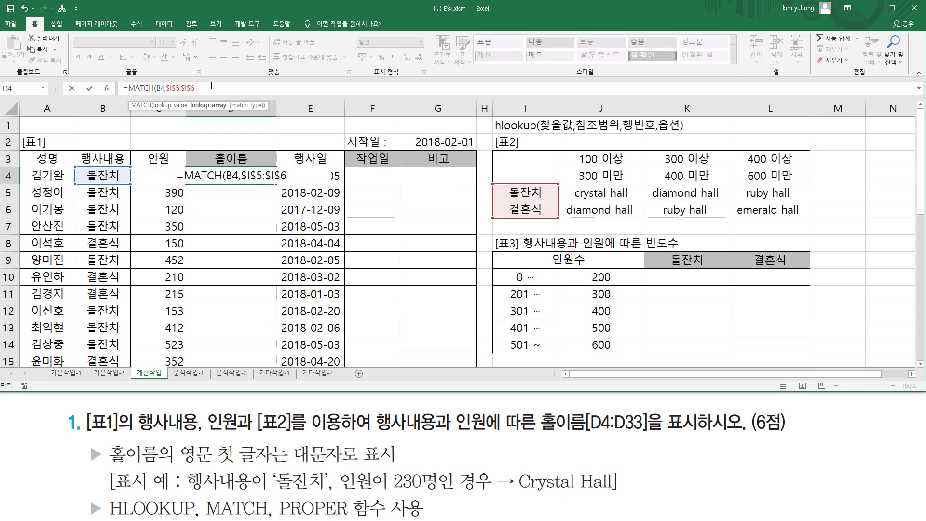
{"action": "type", "text": ","}
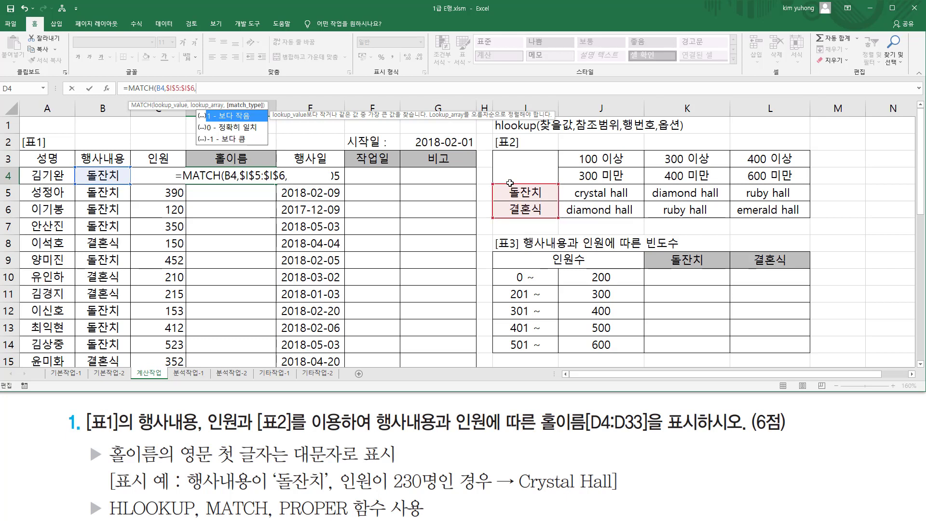
{"action": "type", "text": "0"}
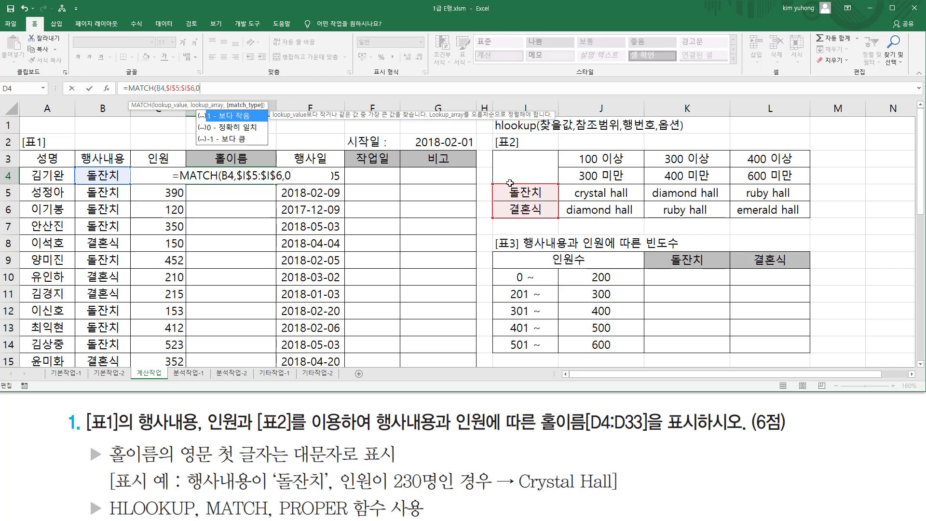
{"action": "type", "text": ")"}
{"action": "key", "text": "Return"}
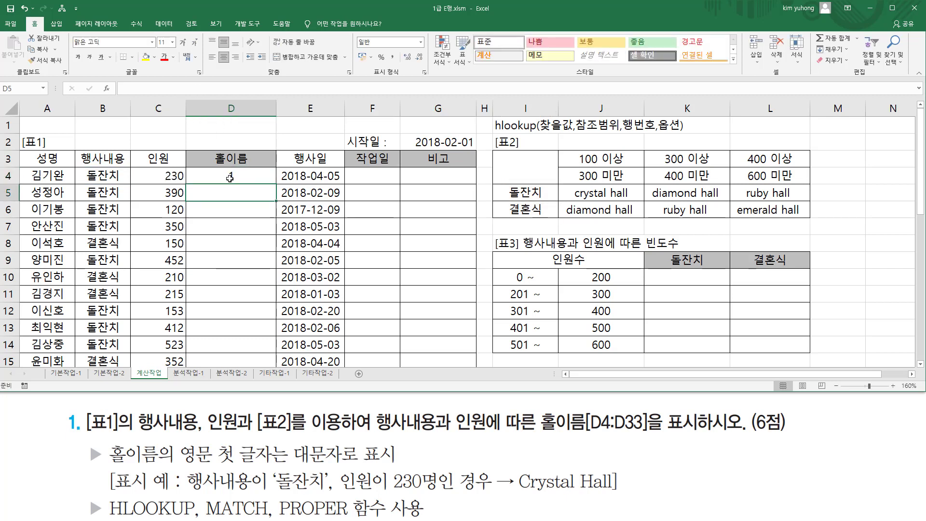
Fill the MATCH formula from D4 down through D13.
{"action": "left_click", "coordinate": [230, 178]}
{"action": "left_click_drag", "start_coordinate": [82, 182], "coordinate": [125, 182]}
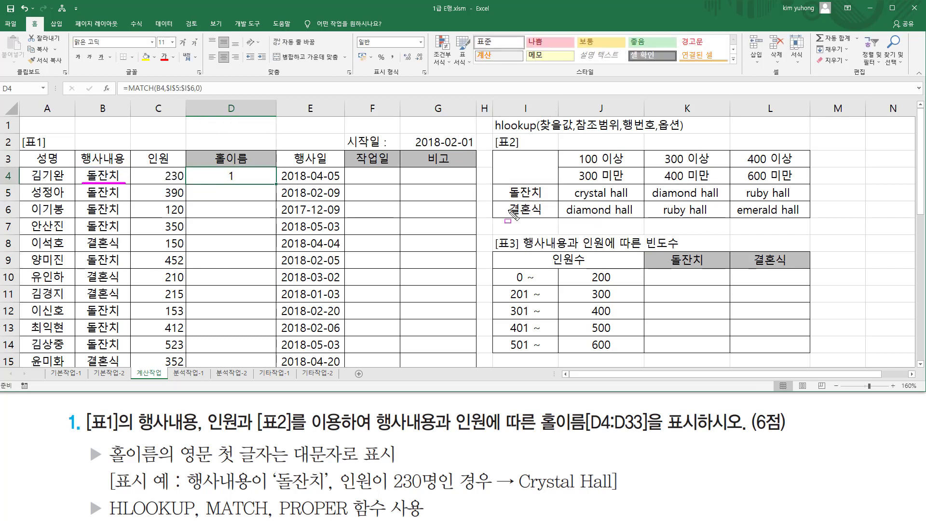
{"action": "mouse_move", "coordinate": [497, 179]}
{"action": "left_mouse_down"}
{"action": "mouse_move", "coordinate": [526, 212]}
{"action": "mouse_move", "coordinate": [555, 220]}
{"action": "left_mouse_up"}
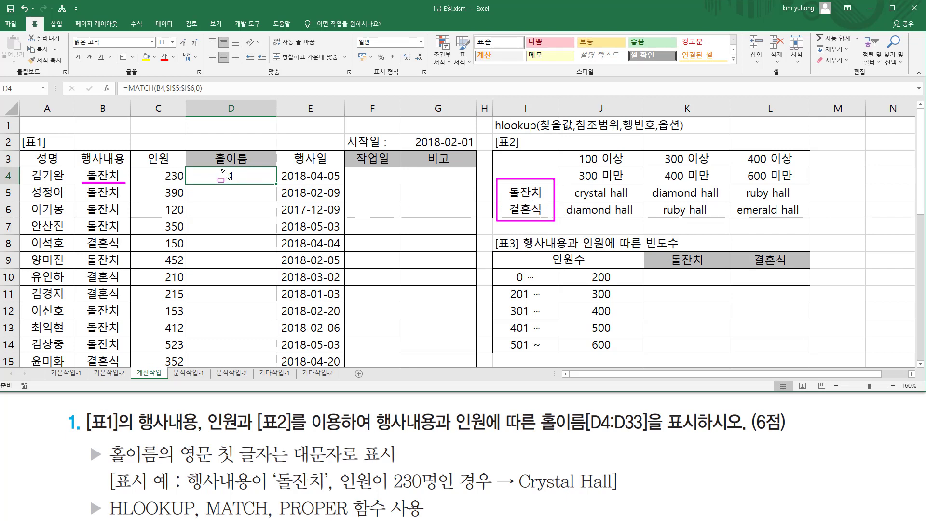
{"action": "key", "text": "Escape"}
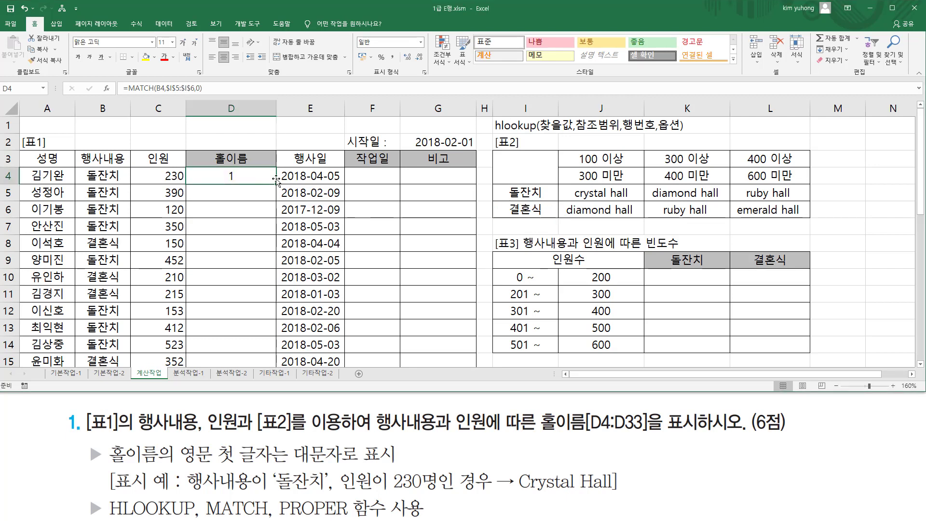
{"action": "left_click_drag", "start_coordinate": [278, 184], "coordinate": [254, 329]}
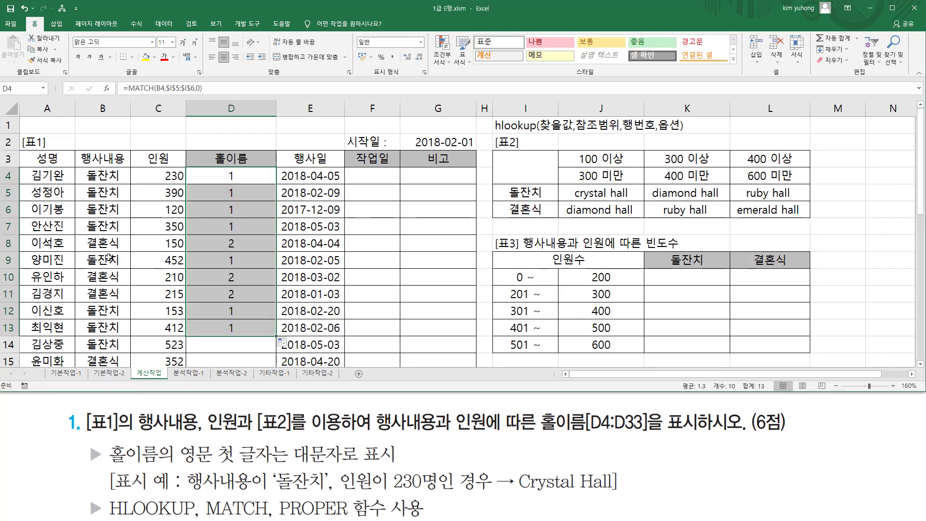
{"action": "left_click_drag", "start_coordinate": [77, 233], "coordinate": [247, 251]}
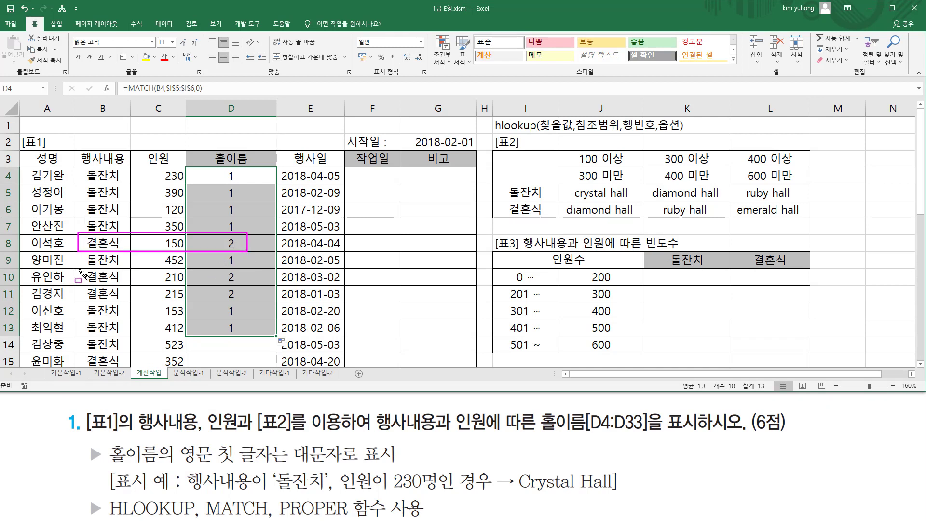
{"action": "mouse_move", "coordinate": [80, 272]}
{"action": "left_mouse_down"}
{"action": "mouse_move", "coordinate": [260, 290]}
{"action": "mouse_move", "coordinate": [78, 300]}
{"action": "mouse_move", "coordinate": [241, 295]}
{"action": "left_mouse_up"}
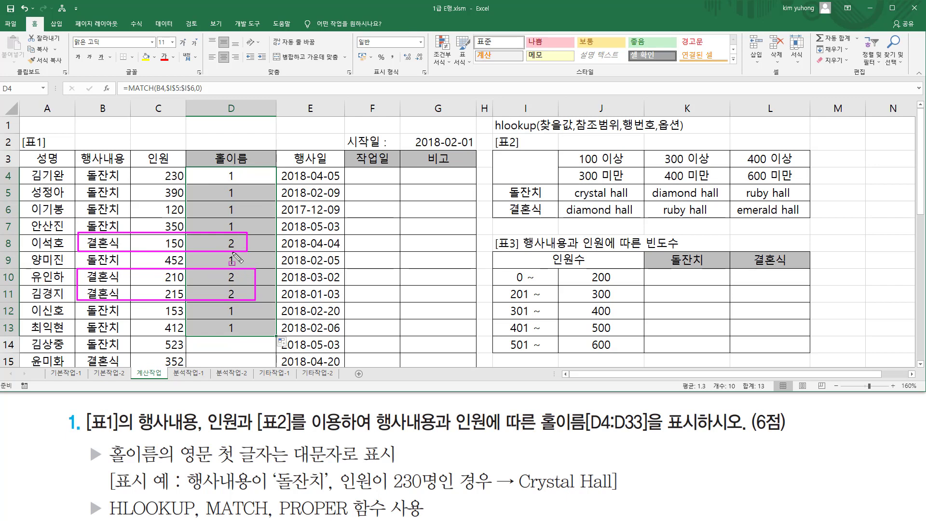
{"action": "key", "text": "Escape"}
{"action": "left_click_drag", "start_coordinate": [492, 129], "coordinate": [498, 129]}
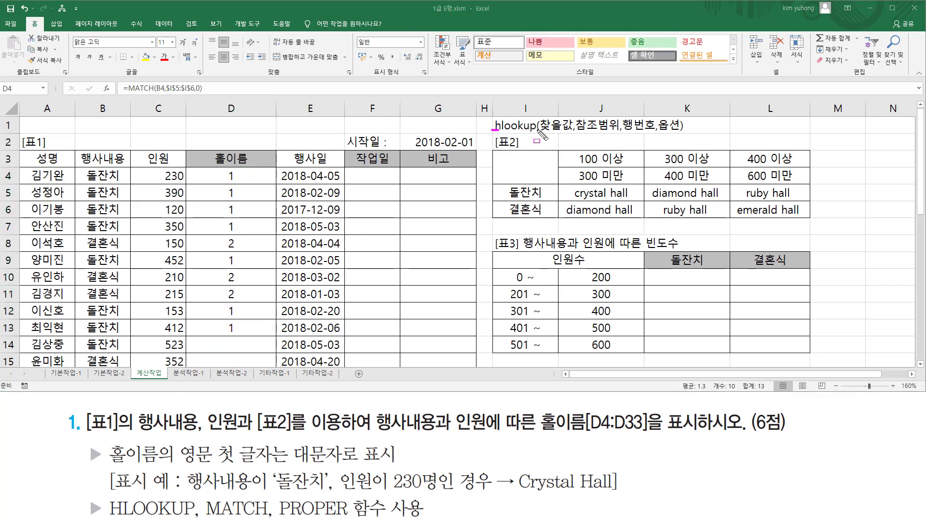
{"action": "mouse_move", "coordinate": [558, 151]}
{"action": "left_mouse_down"}
{"action": "mouse_move", "coordinate": [569, 215]}
{"action": "mouse_move", "coordinate": [815, 223]}
{"action": "left_mouse_up"}
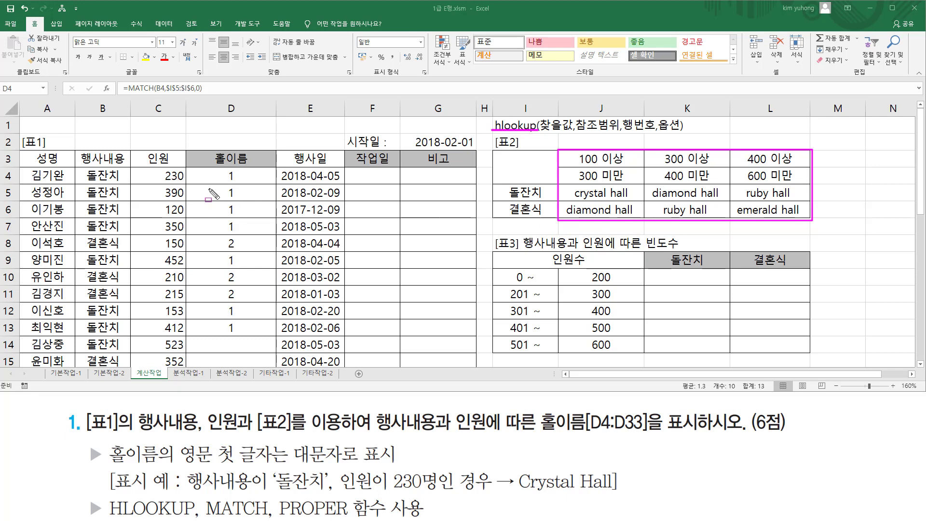
{"action": "mouse_move", "coordinate": [213, 166]}
{"action": "left_mouse_down"}
{"action": "mouse_move", "coordinate": [255, 343]}
{"action": "mouse_move", "coordinate": [252, 330]}
{"action": "left_mouse_up"}
{"action": "key", "text": "Escape"}
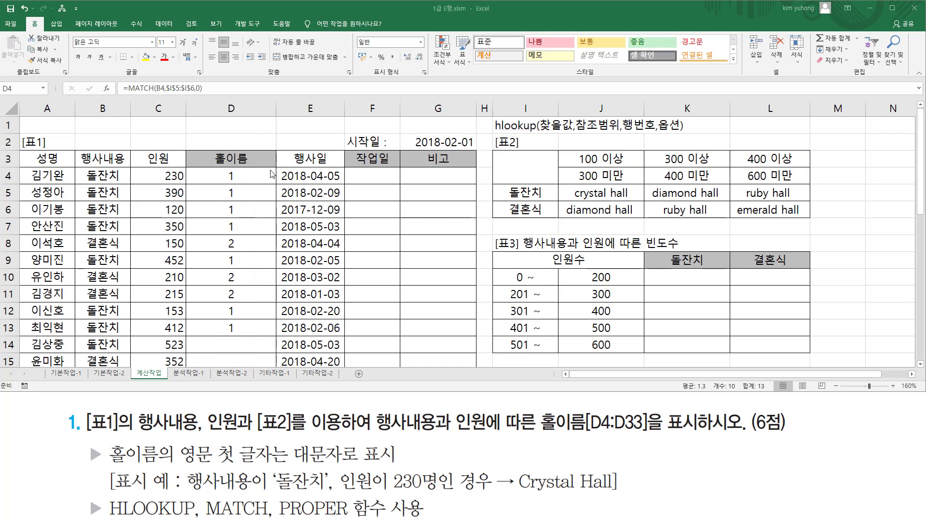
{"action": "key", "text": "ctrl+shift+Down"}
{"action": "left_click", "coordinate": [249, 87]}
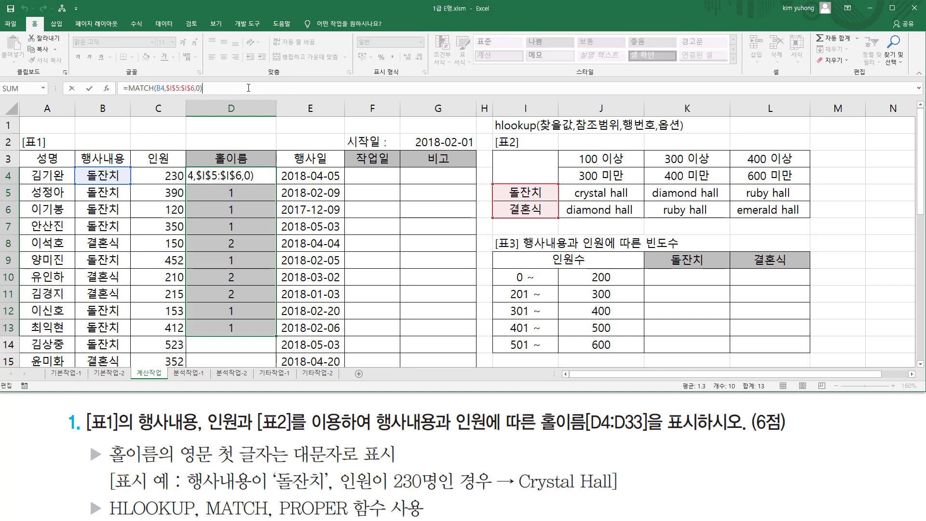
{"action": "key", "text": "ctrl+Return"}
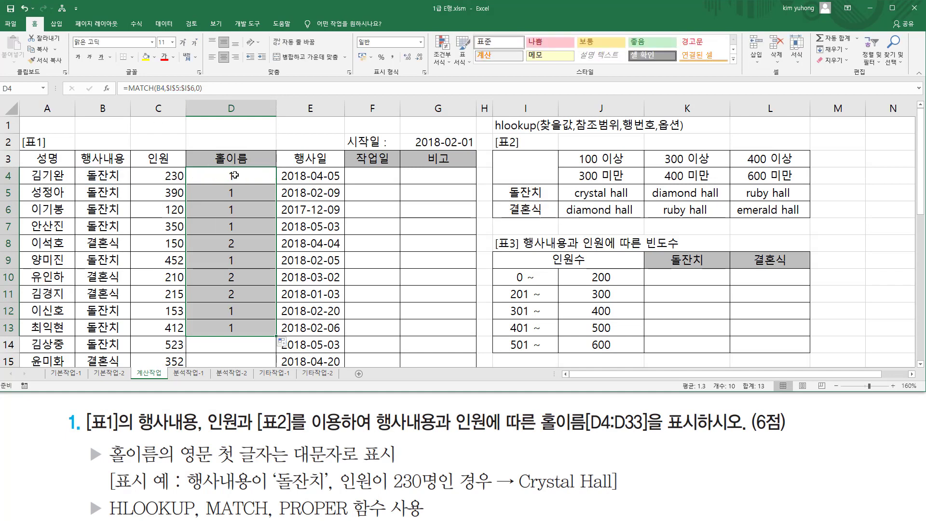
Append +2 to the MATCH formula in D4 and copy the updated formula down through D13.
{"action": "left_click", "coordinate": [234, 175]}
{"action": "left_click", "coordinate": [237, 87]}
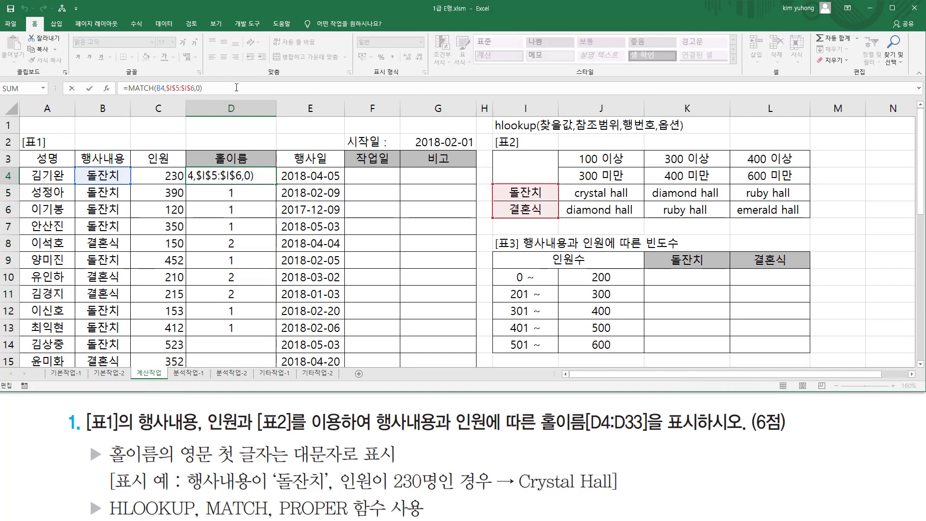
{"action": "type", "text": "+2"}
{"action": "key", "text": "ctrl+Return"}
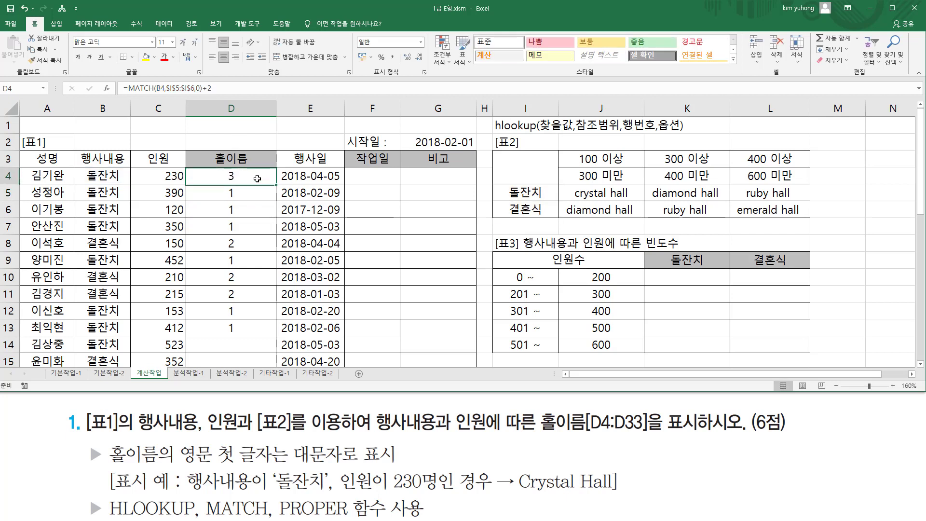
{"action": "left_click_drag", "start_coordinate": [276, 184], "coordinate": [266, 330]}
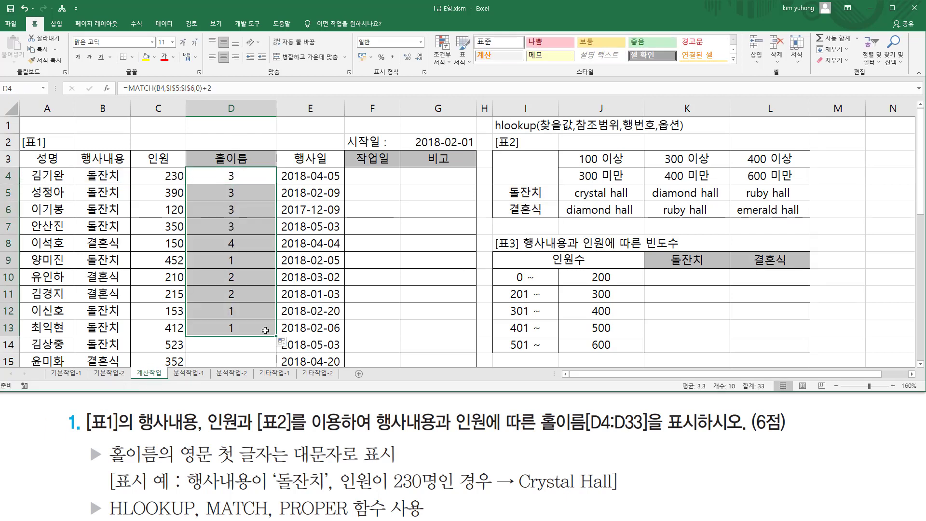
{"action": "left_click_drag", "start_coordinate": [224, 169], "coordinate": [258, 246]}
{"action": "left_click_drag", "start_coordinate": [212, 271], "coordinate": [273, 300]}
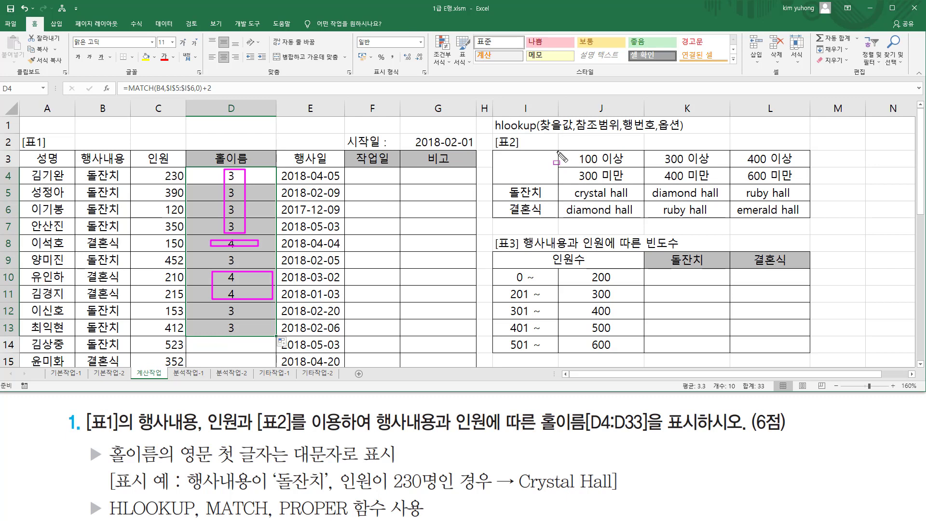
{"action": "mouse_move", "coordinate": [557, 152]}
{"action": "left_mouse_down"}
{"action": "mouse_move", "coordinate": [677, 222]}
{"action": "mouse_move", "coordinate": [811, 222]}
{"action": "left_mouse_up"}
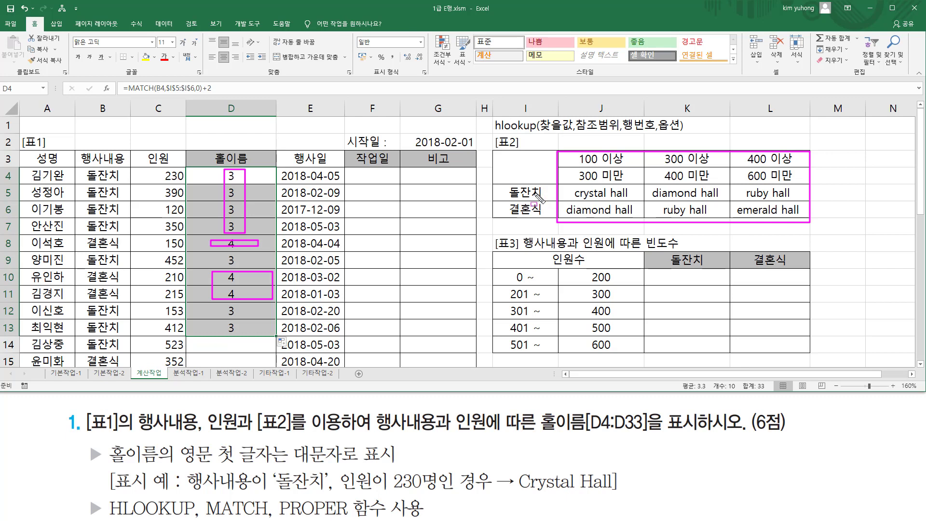
{"action": "left_click_drag", "start_coordinate": [534, 192], "coordinate": [830, 193]}
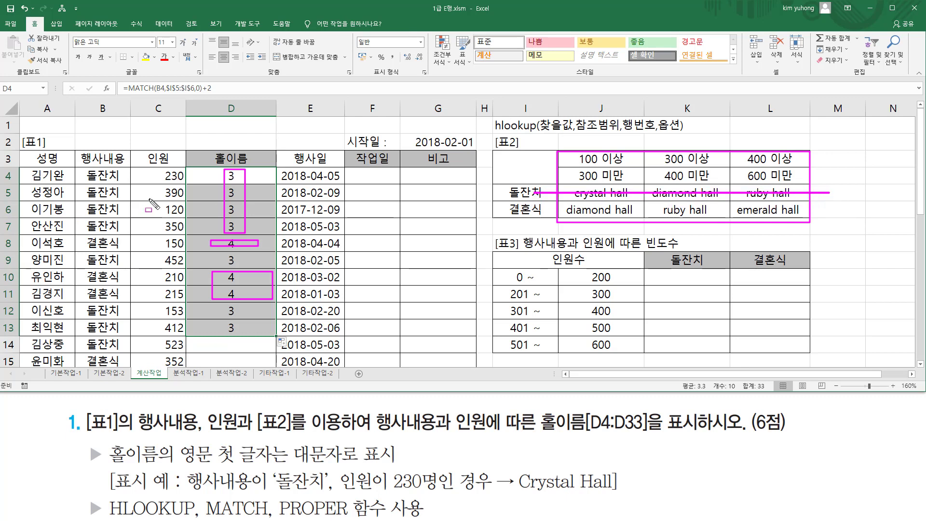
{"action": "left_click_drag", "start_coordinate": [541, 209], "coordinate": [823, 209]}
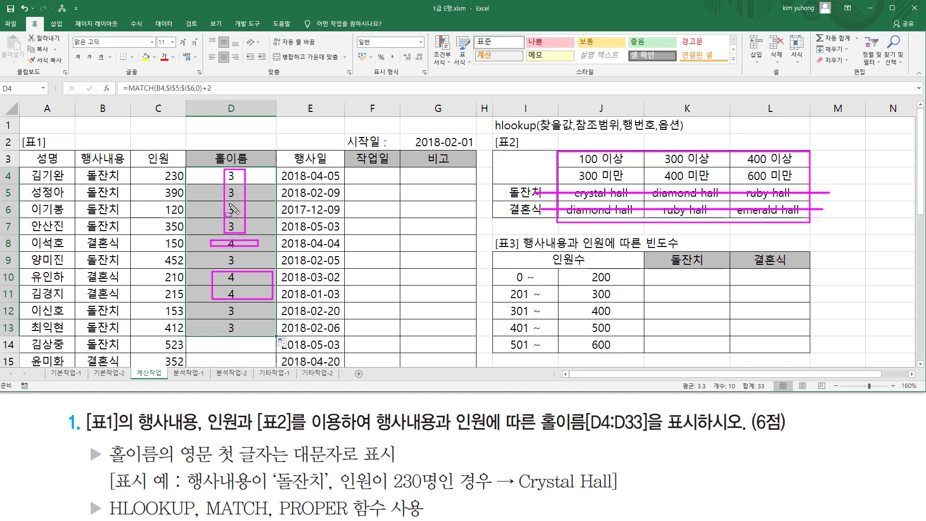
{"action": "left_click_drag", "start_coordinate": [250, 222], "coordinate": [256, 226]}
{"action": "key", "text": "Escape"}
Cut MATCH(B4,$I$5:$I$6,0)+2 out of the formula in D4 and start an HLOOKUP function after the equals sign.
{"action": "left_click", "coordinate": [233, 176]}
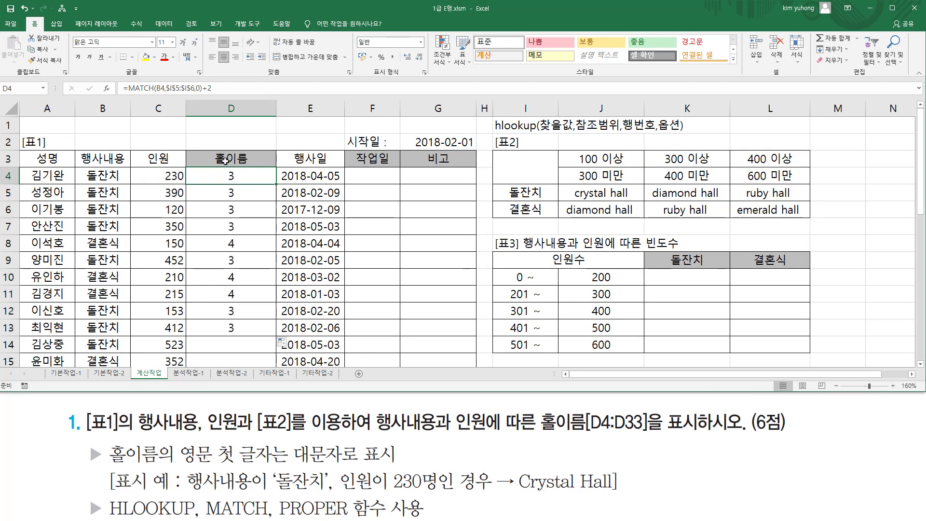
{"action": "double_click", "coordinate": [223, 173]}
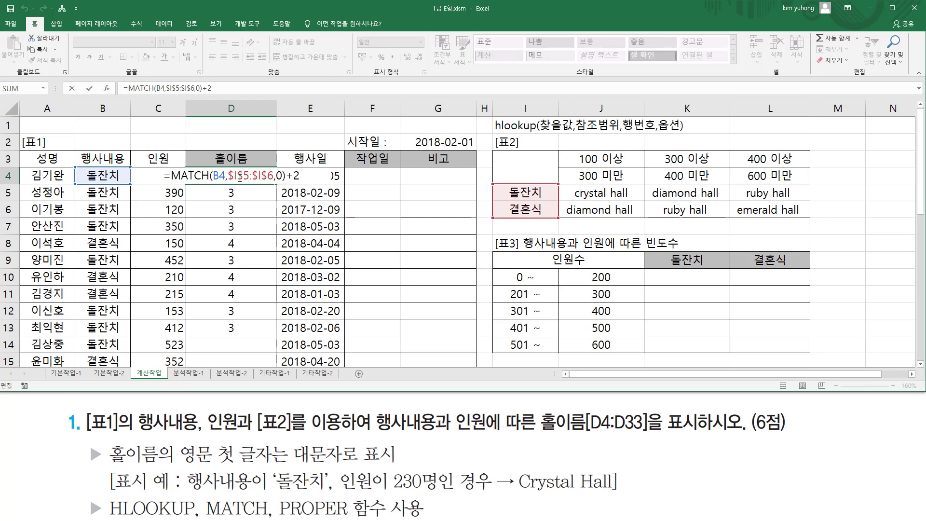
{"action": "key", "text": "shift+End"}
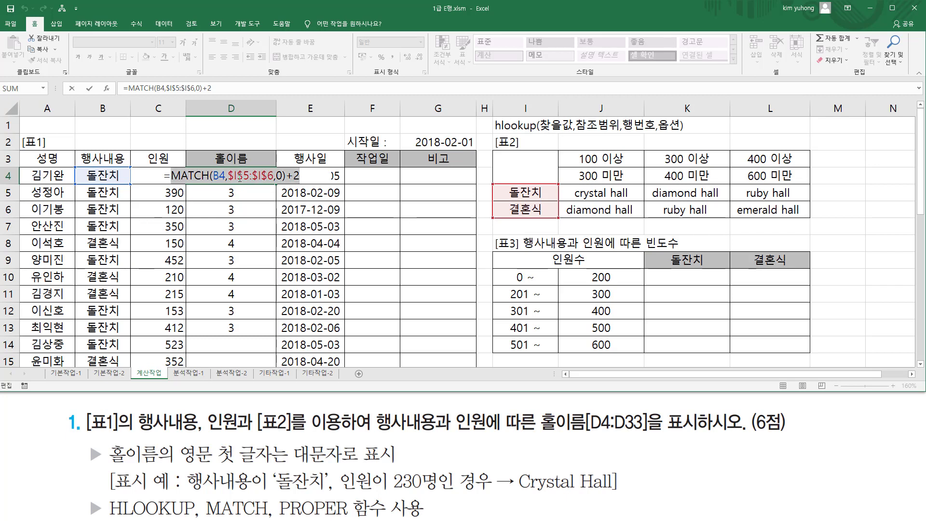
{"action": "key", "text": "BackSpace"}
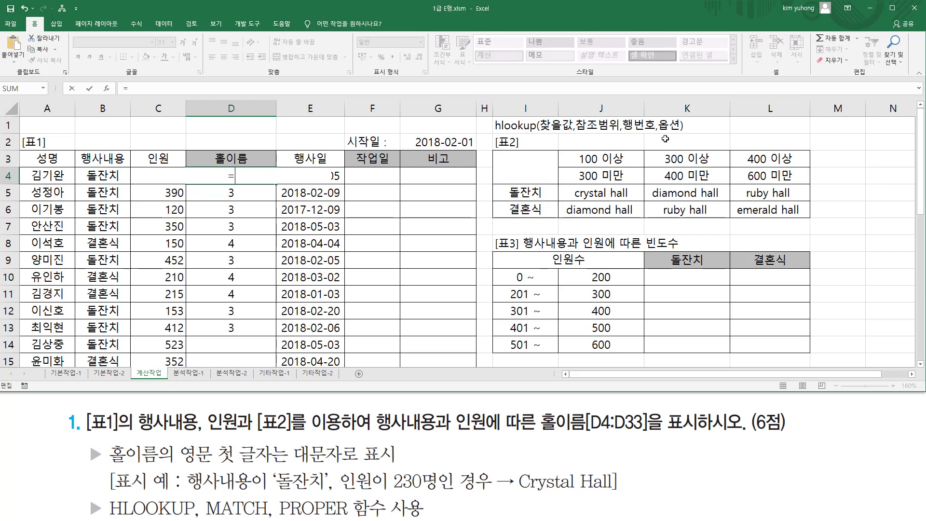
{"action": "left_click_drag", "start_coordinate": [624, 143], "coordinate": [664, 143]}
{"action": "key", "text": "Escape"}
{"action": "type", "text": "hloo"}
{"action": "key", "text": "Tab"}
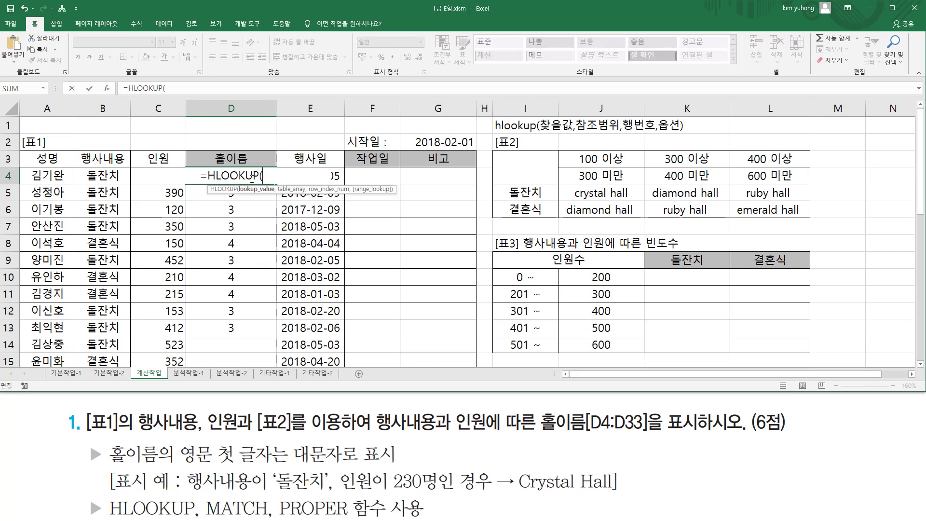
Set C4 as the HLOOKUP lookup value and J3:L6 of [표2] as its table array.
{"action": "left_click", "coordinate": [135, 195]}
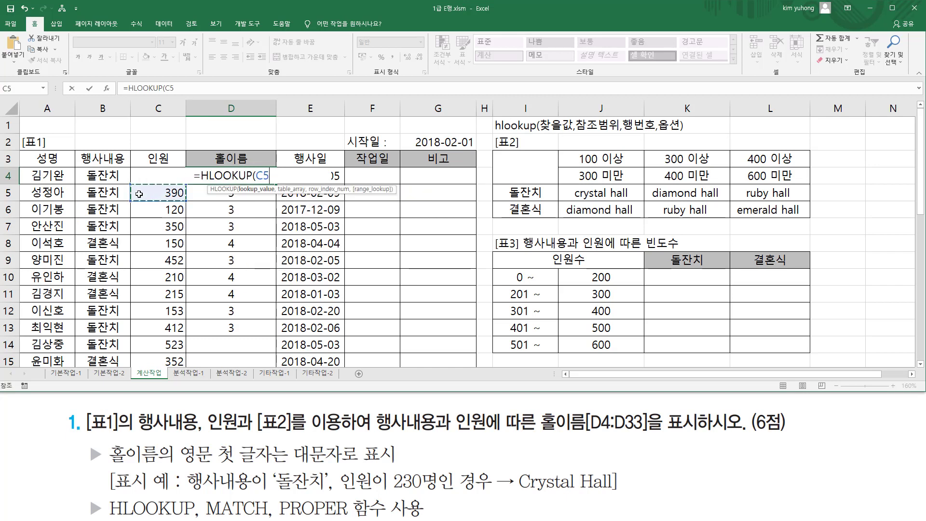
{"action": "left_click", "coordinate": [144, 182]}
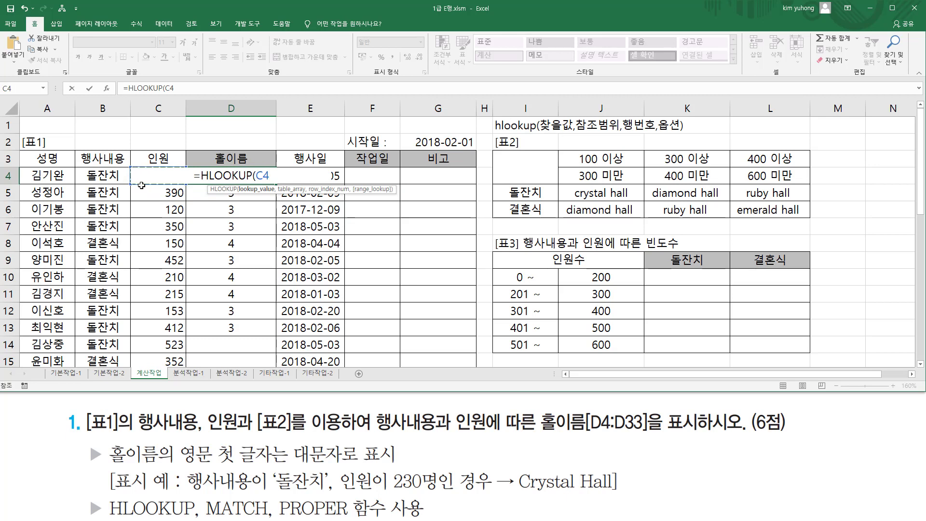
{"action": "type", "text": ","}
{"action": "left_click_drag", "start_coordinate": [583, 167], "coordinate": [796, 212]}
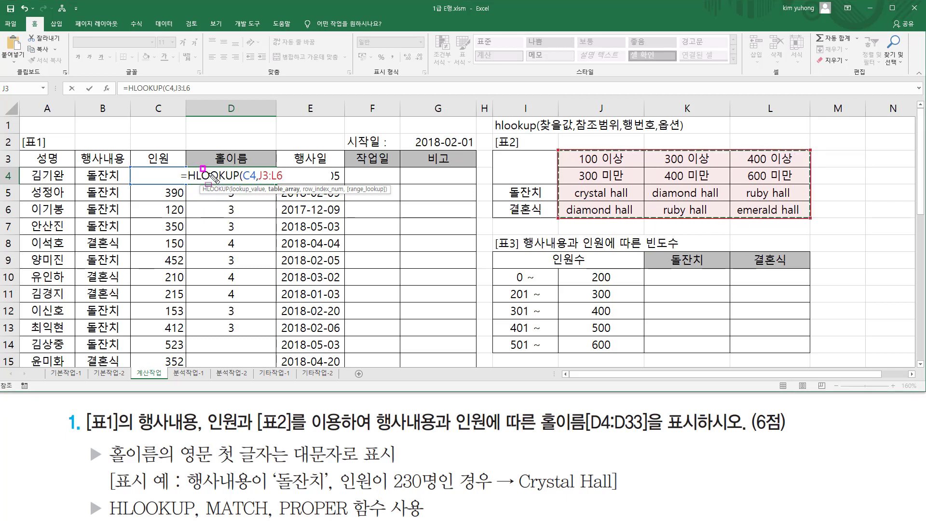
{"action": "mouse_move", "coordinate": [211, 189]}
{"action": "left_mouse_down"}
{"action": "mouse_move", "coordinate": [240, 199]}
{"action": "mouse_move", "coordinate": [231, 213]}
{"action": "left_mouse_up"}
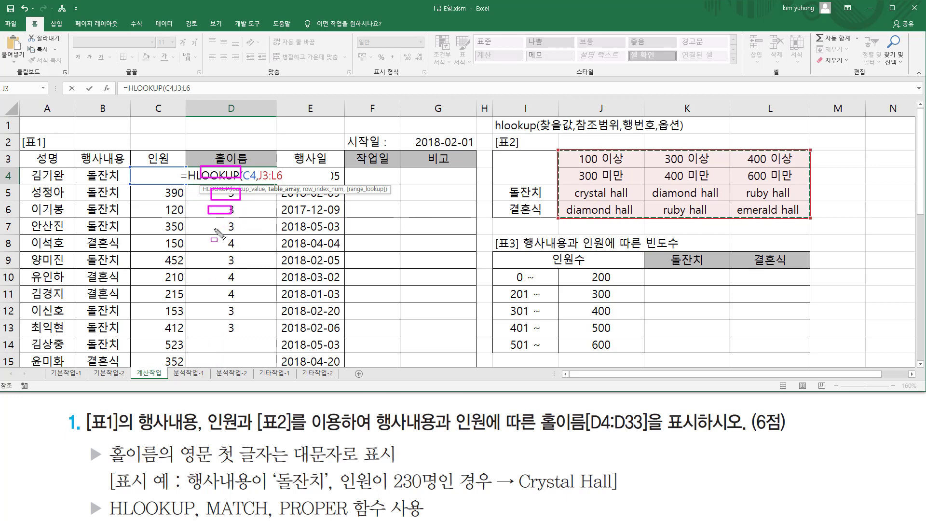
{"action": "mouse_move", "coordinate": [208, 210]}
{"action": "left_mouse_down"}
{"action": "mouse_move", "coordinate": [229, 337]}
{"action": "mouse_move", "coordinate": [255, 365]}
{"action": "left_mouse_up"}
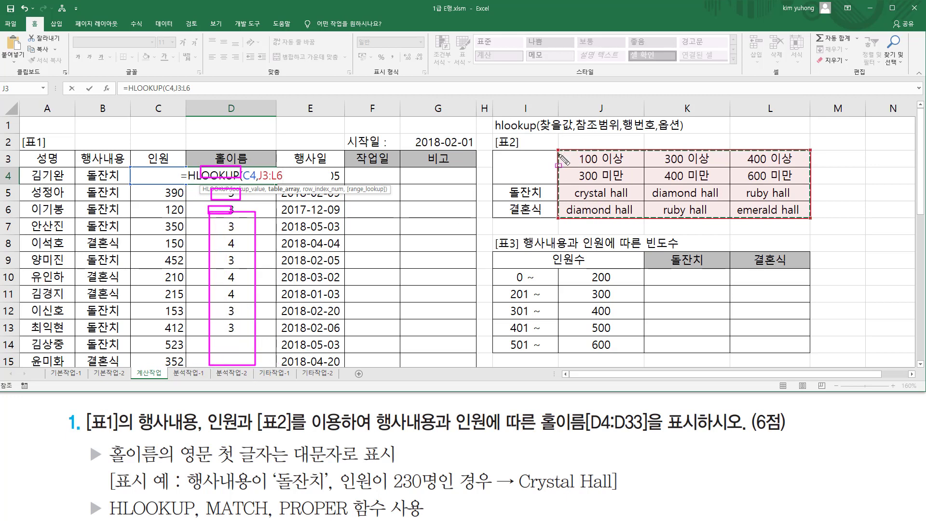
{"action": "mouse_move", "coordinate": [558, 148]}
{"action": "left_mouse_down"}
{"action": "mouse_move", "coordinate": [565, 185]}
{"action": "mouse_move", "coordinate": [824, 232]}
{"action": "mouse_move", "coordinate": [814, 222]}
{"action": "left_mouse_up"}
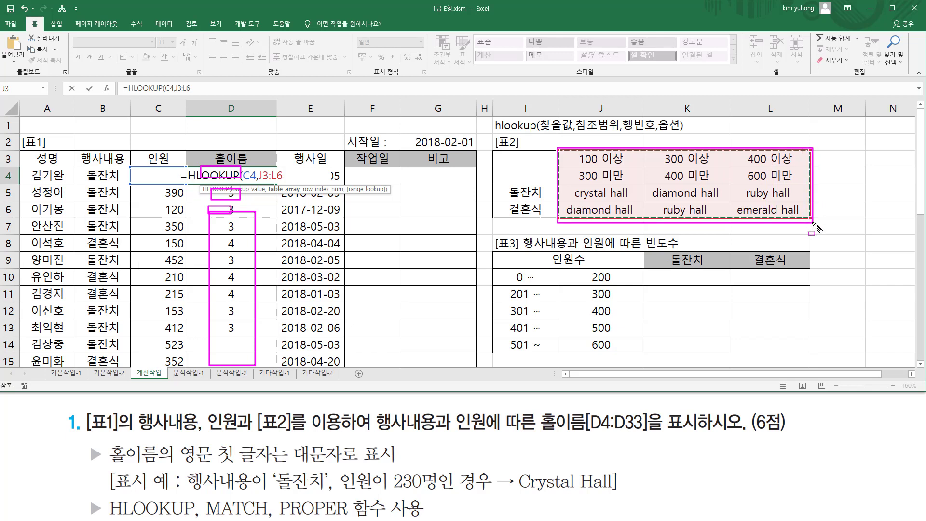
{"action": "key", "text": "Escape"}
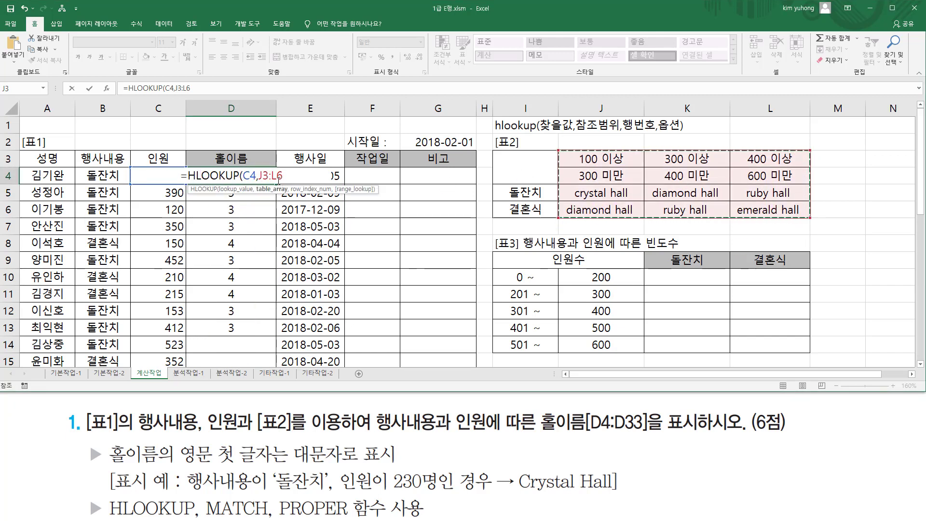
Make the table array absolute as $J$3:$L$6 and insert MATCH(B4,$I$5:$I$6,0)+2 as the HLOOKUP row index.
{"action": "key", "text": "F4"}
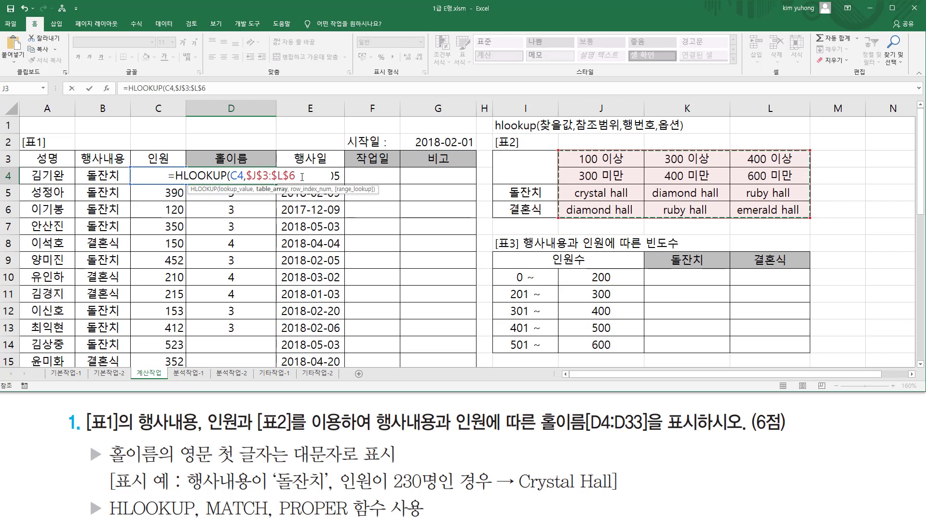
{"action": "type", "text": ","}
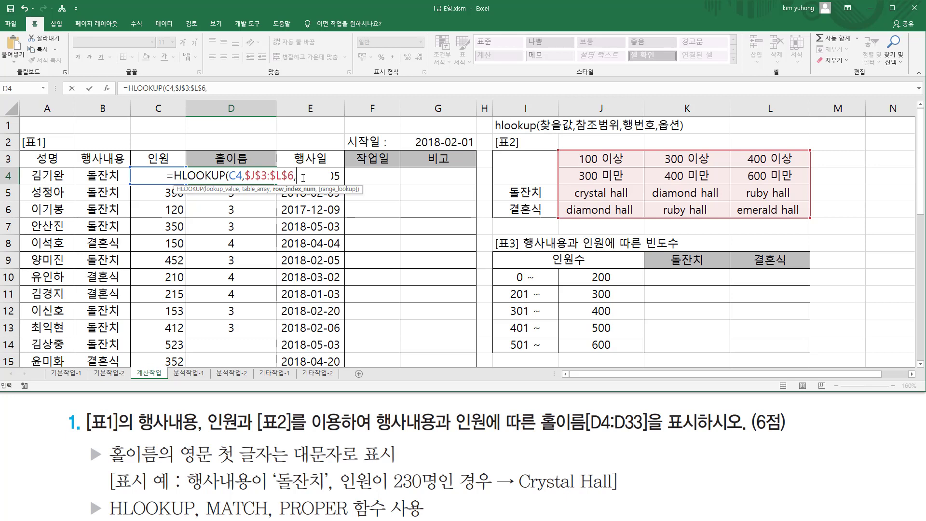
{"action": "type", "text": "MATCH(B4,$I$5:$I$6,0)+2"}
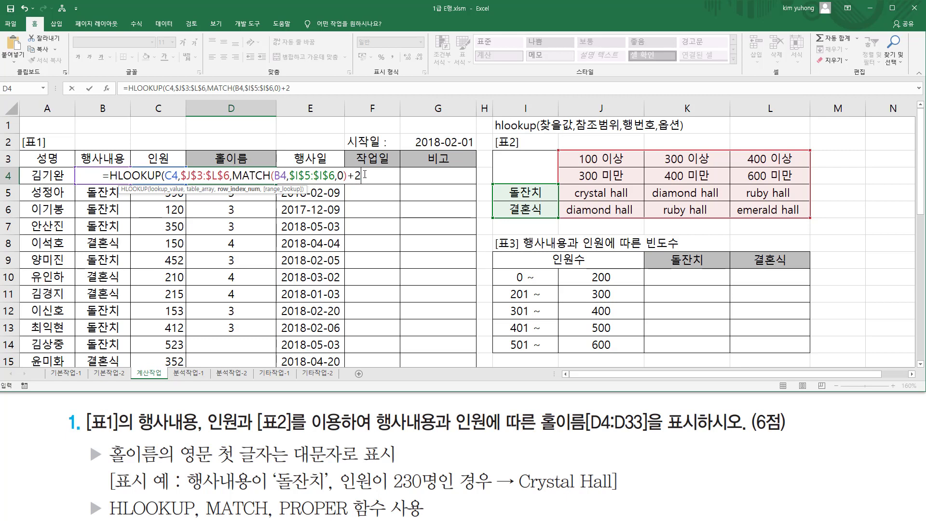
{"action": "type", "text": ","}
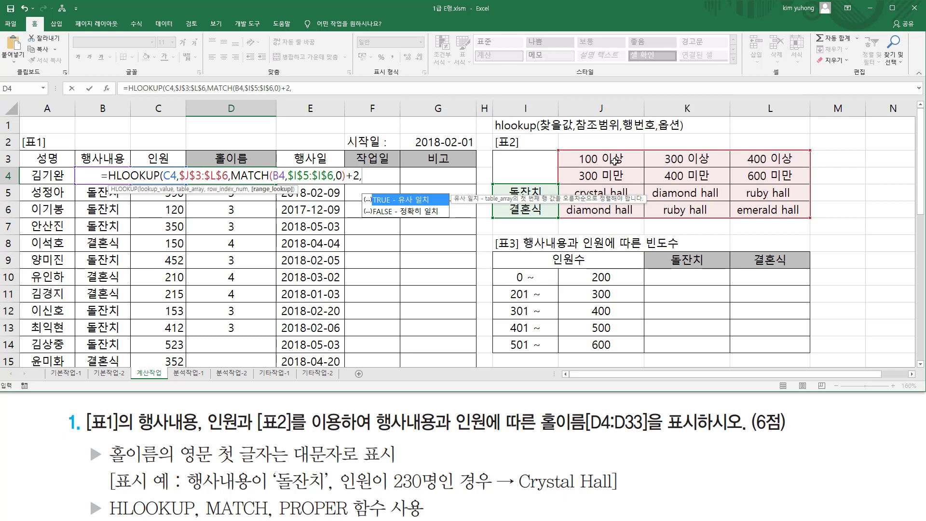
{"action": "left_click_drag", "start_coordinate": [561, 148], "coordinate": [811, 167]}
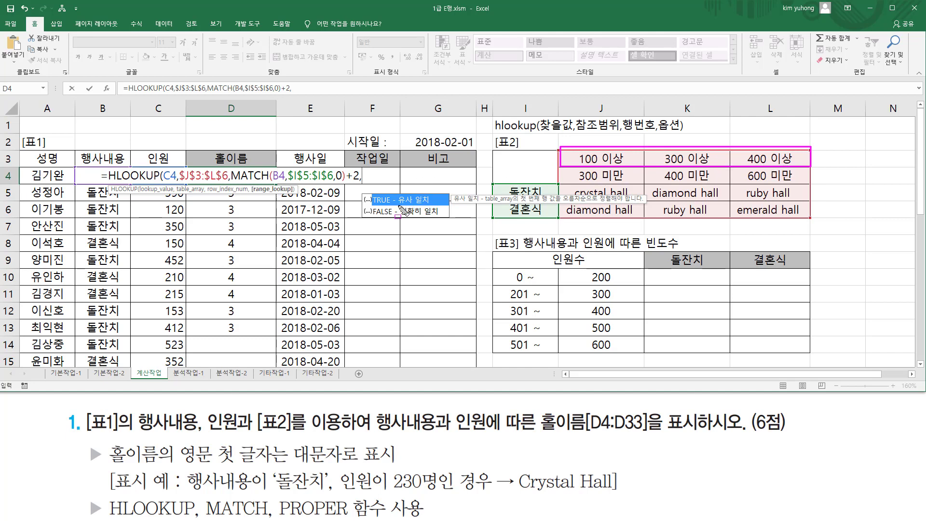
{"action": "key", "text": "Escape"}
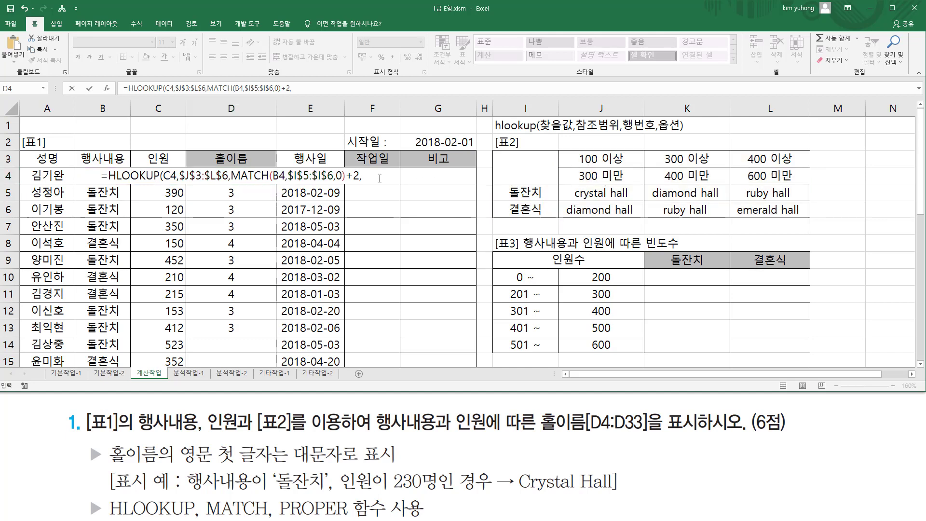
{"action": "type", "text": "tru"}
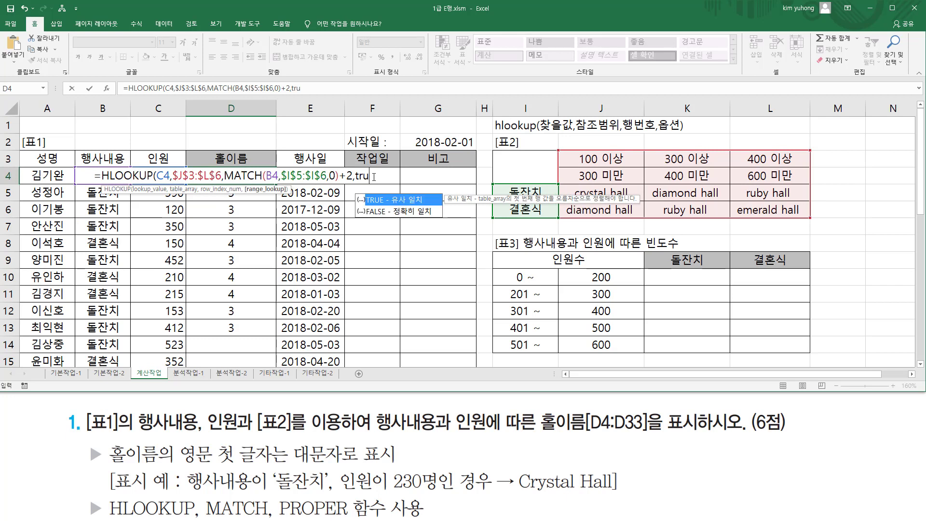
{"action": "key", "text": "BackSpace"}
{"action": "key", "text": "BackSpace"}
{"action": "key", "text": "BackSpace"}
{"action": "key", "text": "BackSpace"}
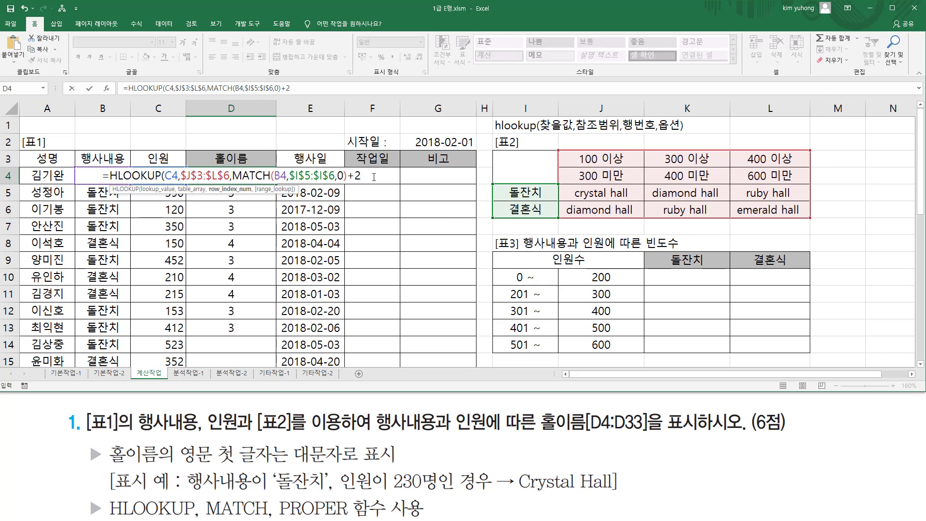
Close and enter the HLOOKUP formula in D4 without a range lookup argument, and fill it down through D13.
{"action": "type", "text": ")"}
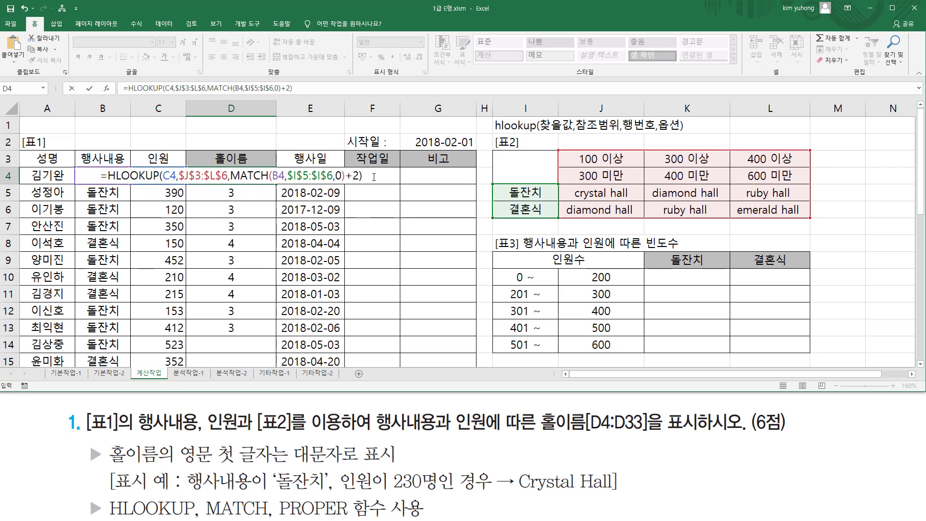
{"action": "key", "text": "Return"}
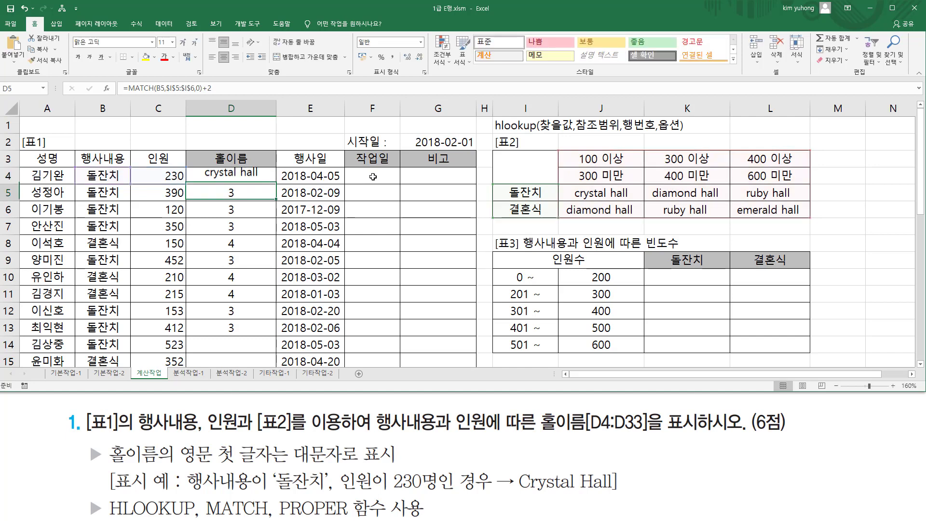
{"action": "left_click", "coordinate": [251, 177]}
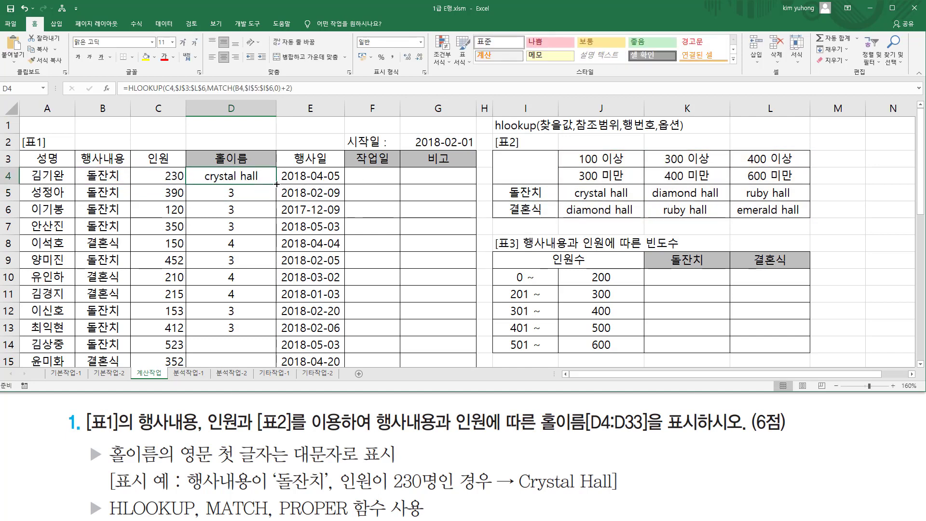
{"action": "left_click_drag", "start_coordinate": [277, 184], "coordinate": [251, 232]}
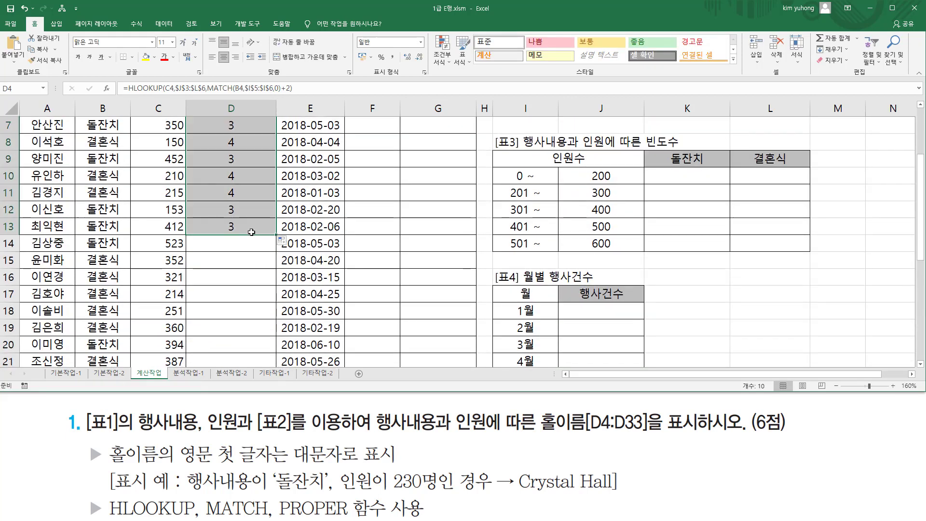
{"action": "scroll", "coordinate": [251, 232], "scroll_direction": "up", "scroll_amount": 2}
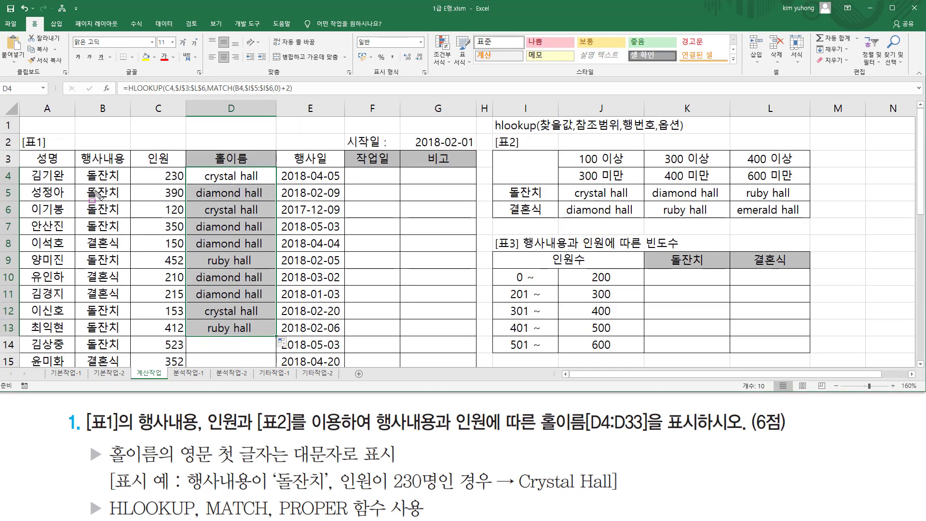
{"action": "left_click_drag", "start_coordinate": [82, 183], "coordinate": [186, 201]}
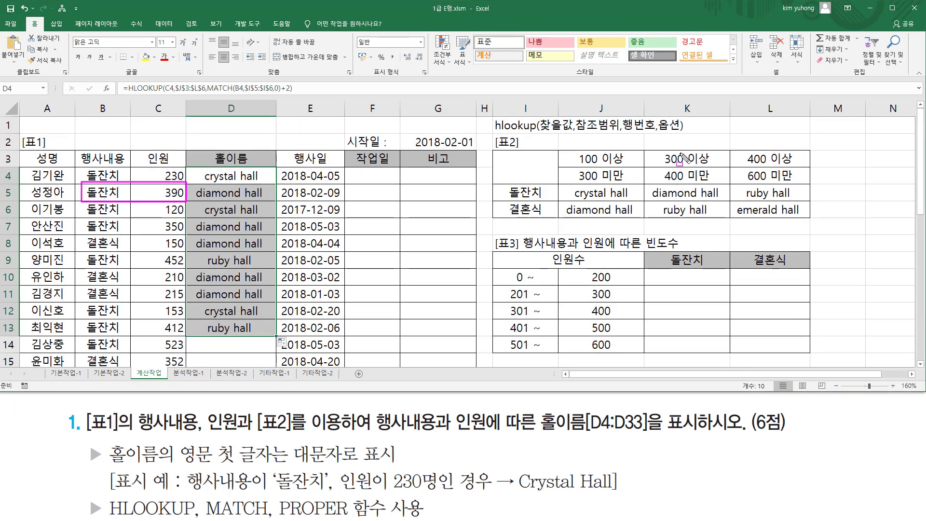
{"action": "mouse_move", "coordinate": [679, 141]}
{"action": "left_mouse_down"}
{"action": "mouse_move", "coordinate": [679, 181]}
{"action": "mouse_move", "coordinate": [690, 195]}
{"action": "mouse_move", "coordinate": [730, 199]}
{"action": "left_mouse_up"}
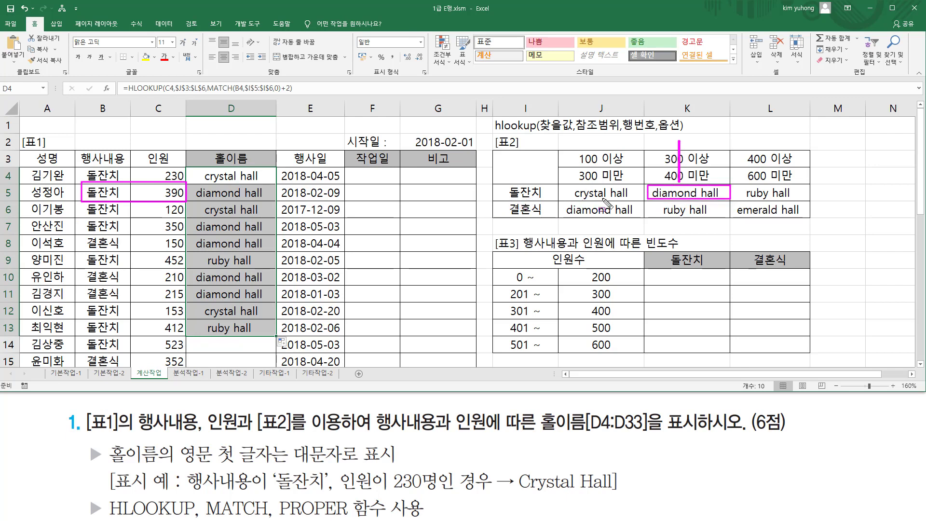
{"action": "left_click_drag", "start_coordinate": [187, 198], "coordinate": [273, 198]}
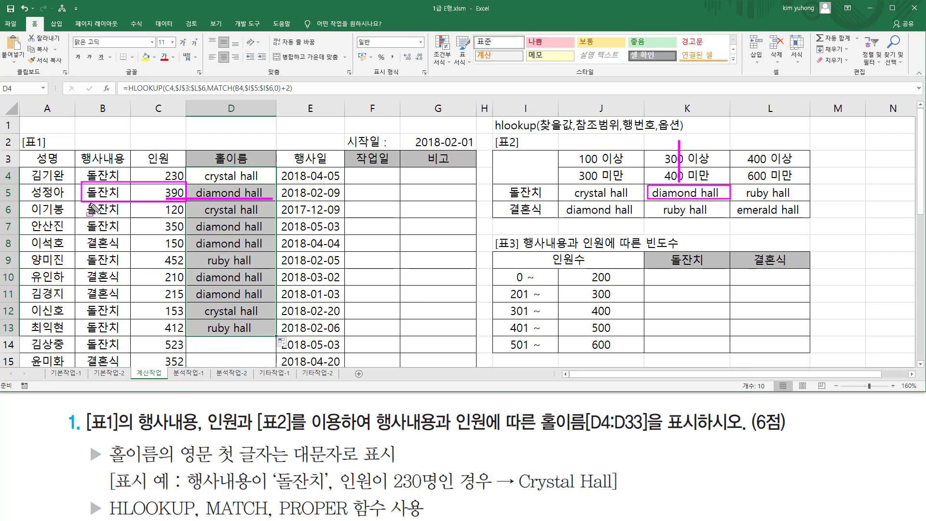
{"action": "mouse_move", "coordinate": [83, 218]}
{"action": "left_mouse_down"}
{"action": "mouse_move", "coordinate": [195, 218]}
{"action": "mouse_move", "coordinate": [186, 202]}
{"action": "left_mouse_up"}
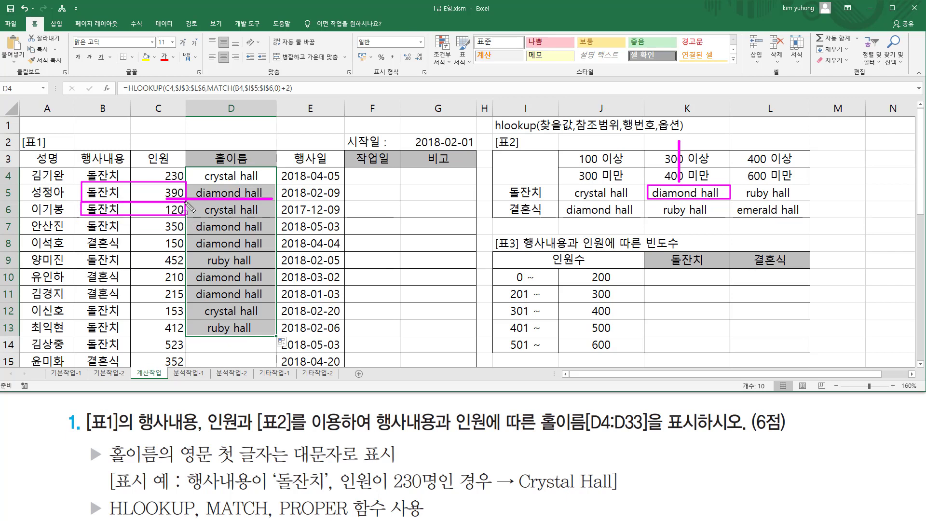
{"action": "mouse_move", "coordinate": [598, 141]}
{"action": "left_mouse_down"}
{"action": "mouse_move", "coordinate": [598, 185]}
{"action": "mouse_move", "coordinate": [561, 196]}
{"action": "mouse_move", "coordinate": [633, 199]}
{"action": "mouse_move", "coordinate": [634, 185]}
{"action": "left_mouse_up"}
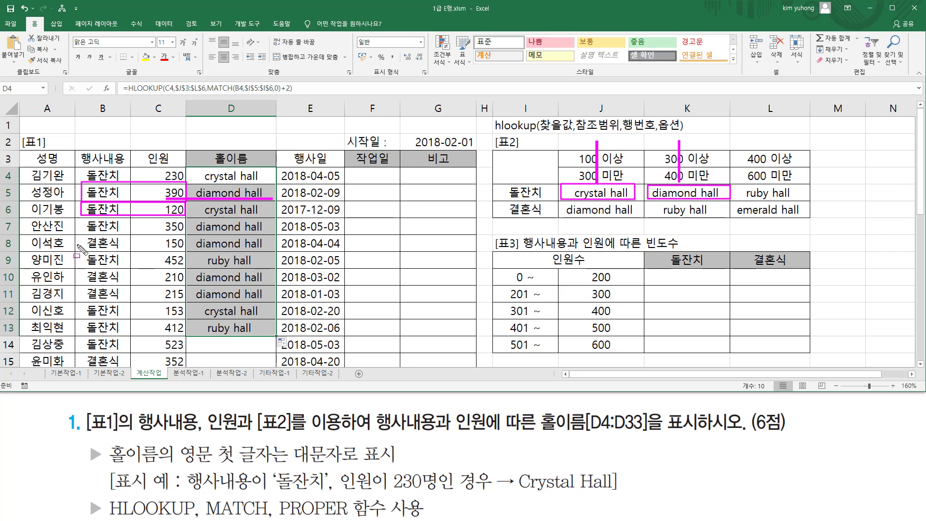
{"action": "mouse_move", "coordinate": [84, 224]}
{"action": "left_mouse_down"}
{"action": "mouse_move", "coordinate": [258, 220]}
{"action": "mouse_move", "coordinate": [279, 234]}
{"action": "left_mouse_up"}
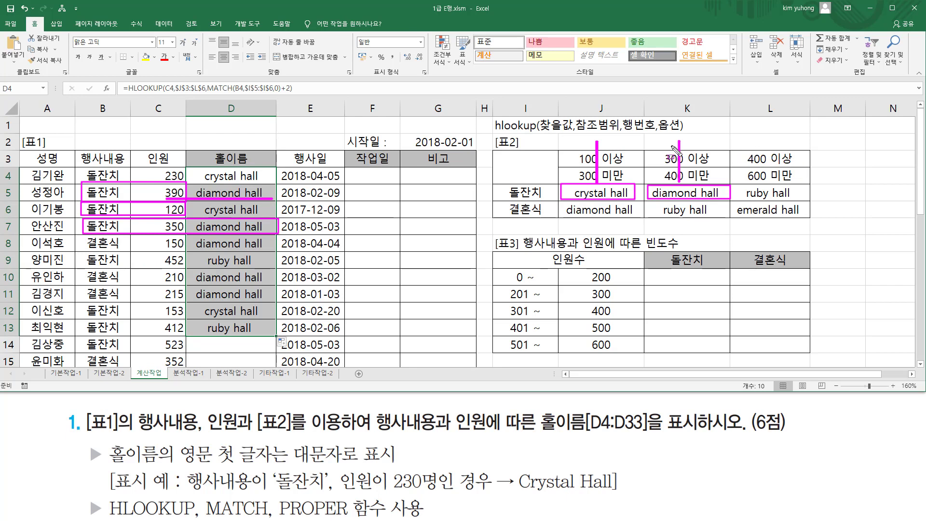
Check the filled hall names in column D against [표2] for 돌잔치 and 결혼식 rows by headcount band.
{"action": "mouse_move", "coordinate": [680, 136]}
{"action": "left_mouse_down"}
{"action": "mouse_move", "coordinate": [680, 186]}
{"action": "mouse_move", "coordinate": [706, 180]}
{"action": "mouse_move", "coordinate": [721, 204]}
{"action": "left_mouse_up"}
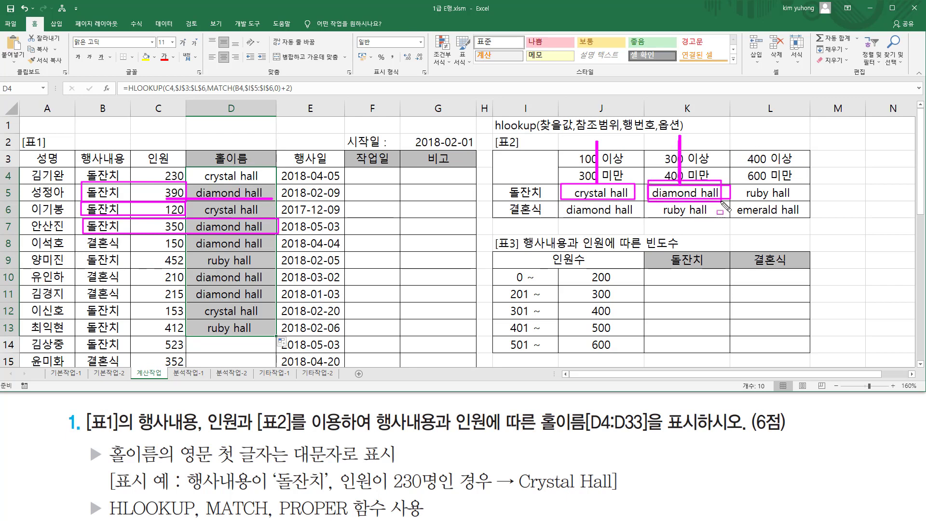
{"action": "mouse_move", "coordinate": [100, 249]}
{"action": "left_mouse_down"}
{"action": "mouse_move", "coordinate": [78, 265]}
{"action": "mouse_move", "coordinate": [277, 270]}
{"action": "left_mouse_up"}
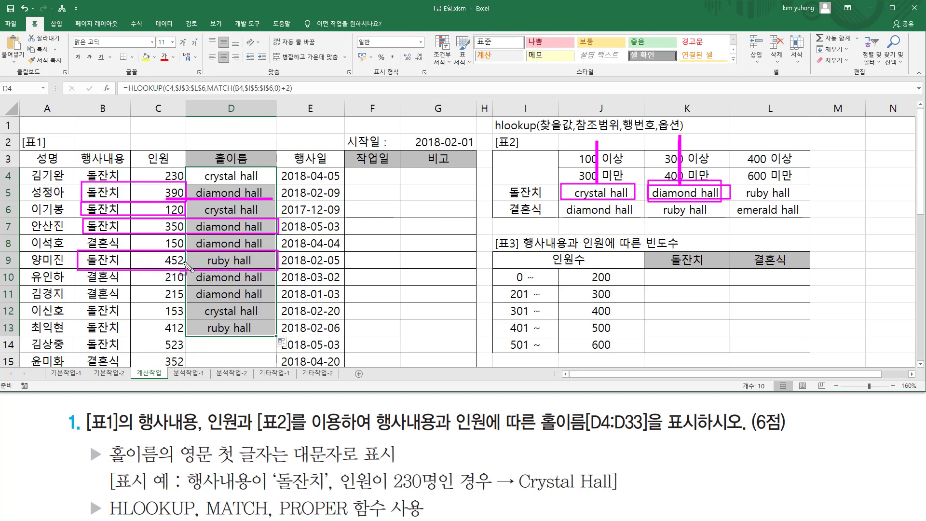
{"action": "mouse_move", "coordinate": [553, 187]}
{"action": "left_mouse_down"}
{"action": "mouse_move", "coordinate": [558, 196]}
{"action": "mouse_move", "coordinate": [846, 198]}
{"action": "left_mouse_up"}
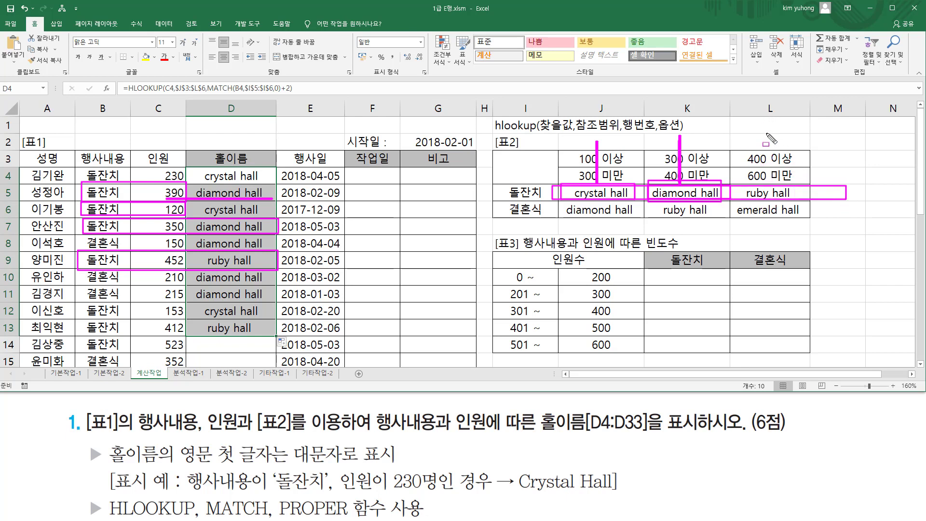
{"action": "mouse_move", "coordinate": [765, 134]}
{"action": "left_mouse_down"}
{"action": "mouse_move", "coordinate": [766, 184]}
{"action": "mouse_move", "coordinate": [788, 198]}
{"action": "left_mouse_up"}
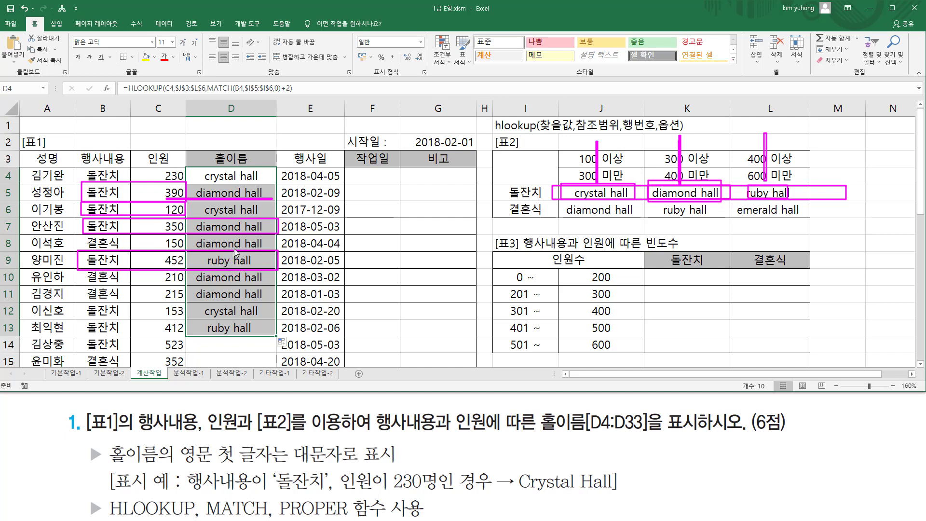
{"action": "key", "text": "e"}
{"action": "mouse_move", "coordinate": [77, 238]}
{"action": "left_mouse_down"}
{"action": "mouse_move", "coordinate": [275, 236]}
{"action": "mouse_move", "coordinate": [292, 251]}
{"action": "left_mouse_up"}
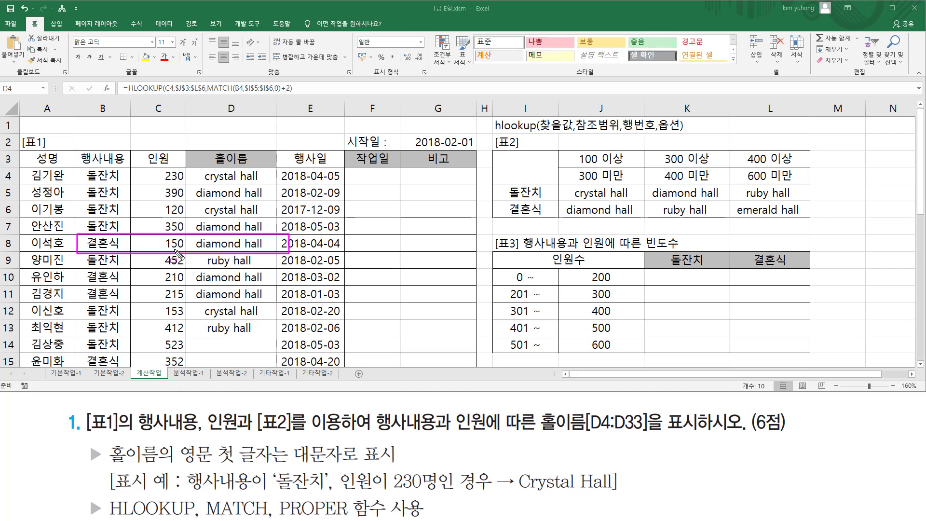
{"action": "mouse_move", "coordinate": [553, 198]}
{"action": "left_mouse_down"}
{"action": "mouse_move", "coordinate": [555, 208]}
{"action": "mouse_move", "coordinate": [823, 220]}
{"action": "left_mouse_up"}
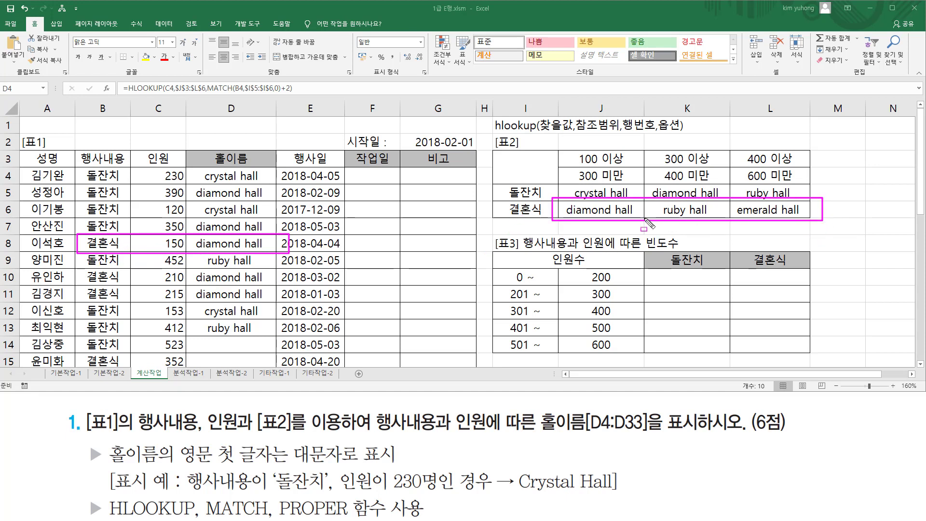
{"action": "left_click_drag", "start_coordinate": [598, 140], "coordinate": [598, 197]}
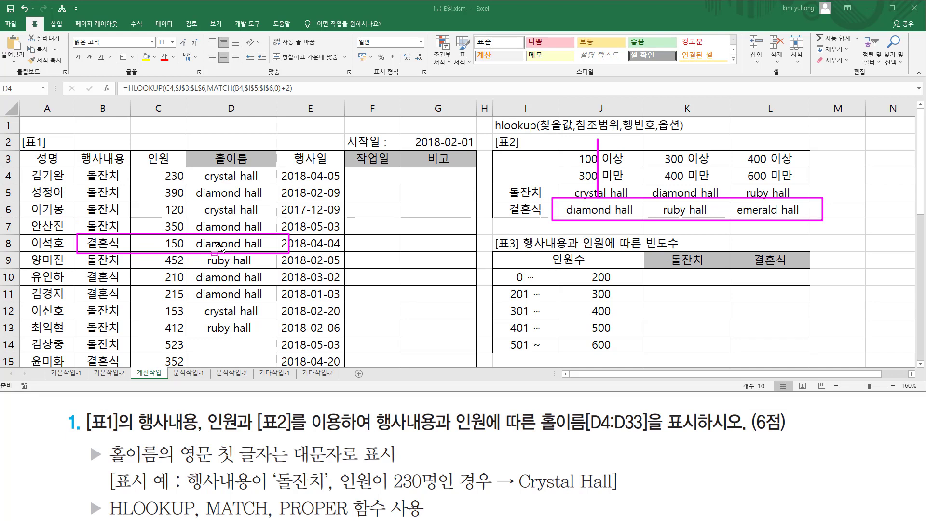
{"action": "key", "text": "Escape"}
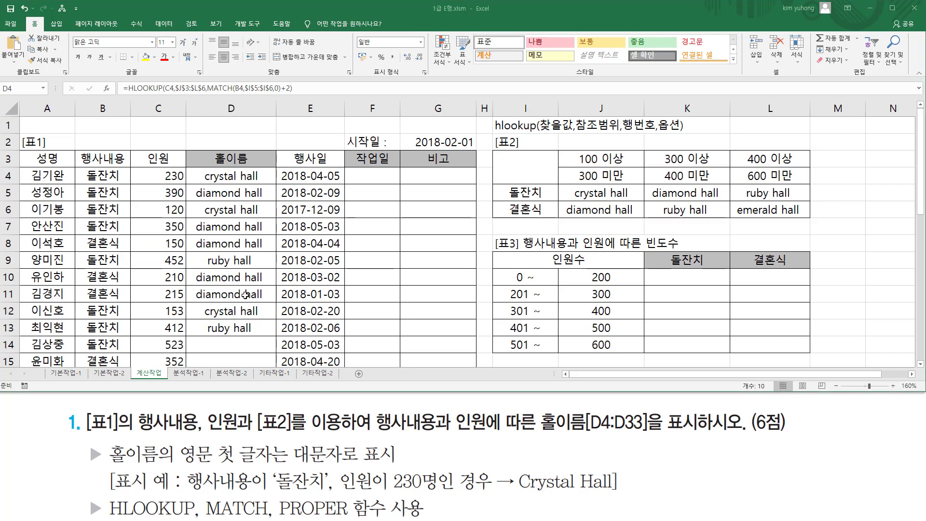
Extend the HLOOKUP formula from D13 down through D19.
{"action": "left_click", "coordinate": [268, 332]}
{"action": "left_click_drag", "start_coordinate": [276, 337], "coordinate": [276, 364]}
{"action": "left_click", "coordinate": [231, 359]}
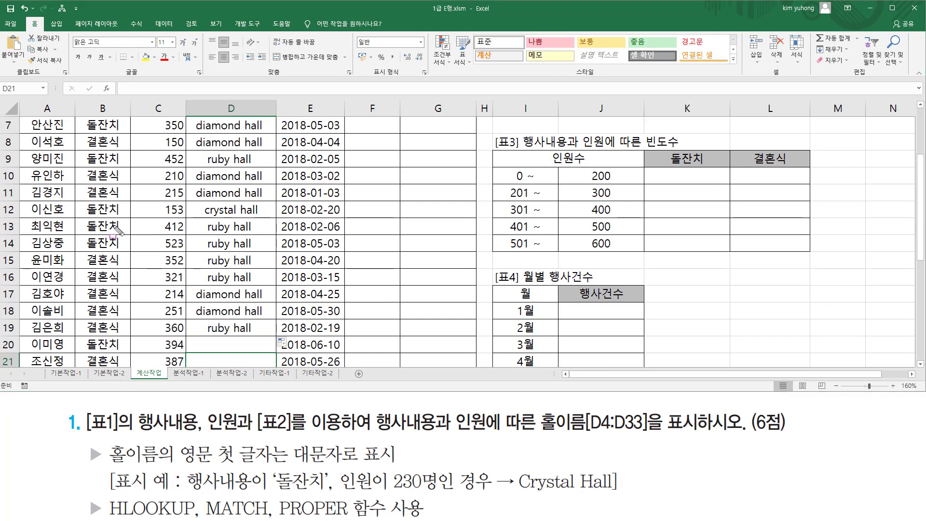
Check the 결혼식 hall name in row 15 against the 결혼식 row of [표2] using the headcount in C15.
{"action": "key", "text": "ctrl+2"}
{"action": "left_click_drag", "start_coordinate": [73, 249], "coordinate": [277, 271]}
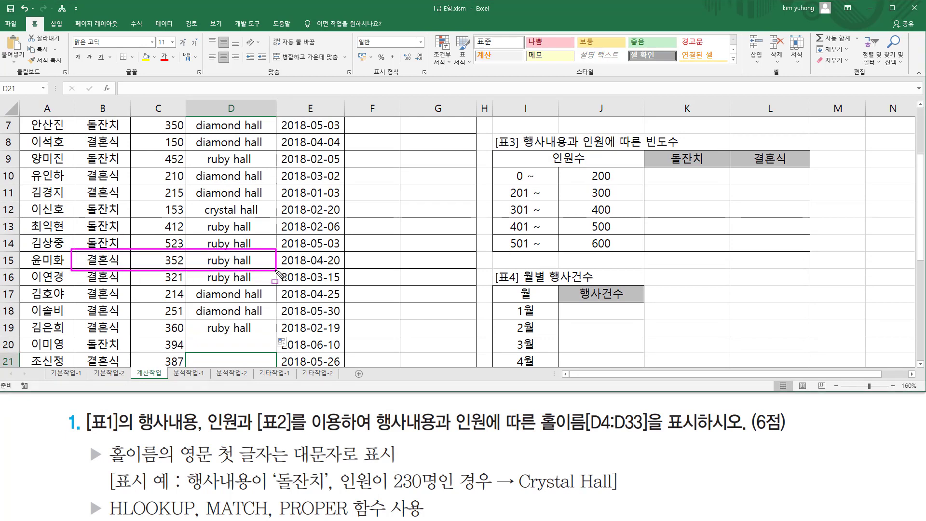
{"action": "key", "text": "Escape"}
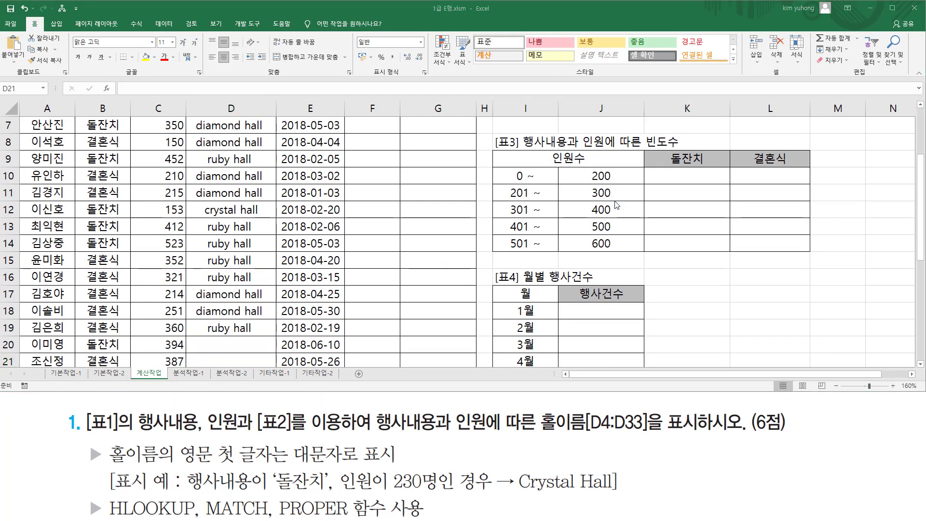
{"action": "scroll", "coordinate": [590, 218], "scroll_direction": "up", "scroll_amount": 2}
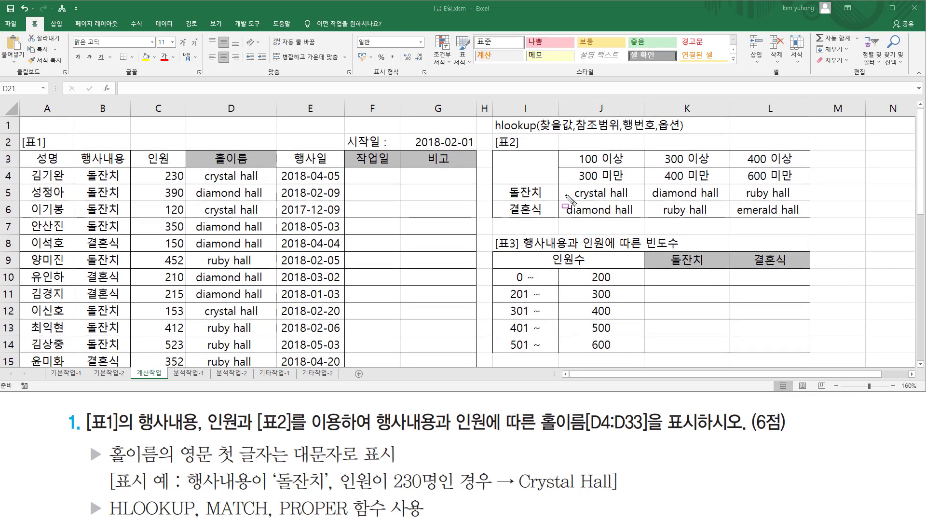
{"action": "key", "text": "ctrl+2"}
{"action": "mouse_move", "coordinate": [489, 200]}
{"action": "left_mouse_down"}
{"action": "mouse_move", "coordinate": [637, 219]}
{"action": "mouse_move", "coordinate": [830, 219]}
{"action": "left_mouse_up"}
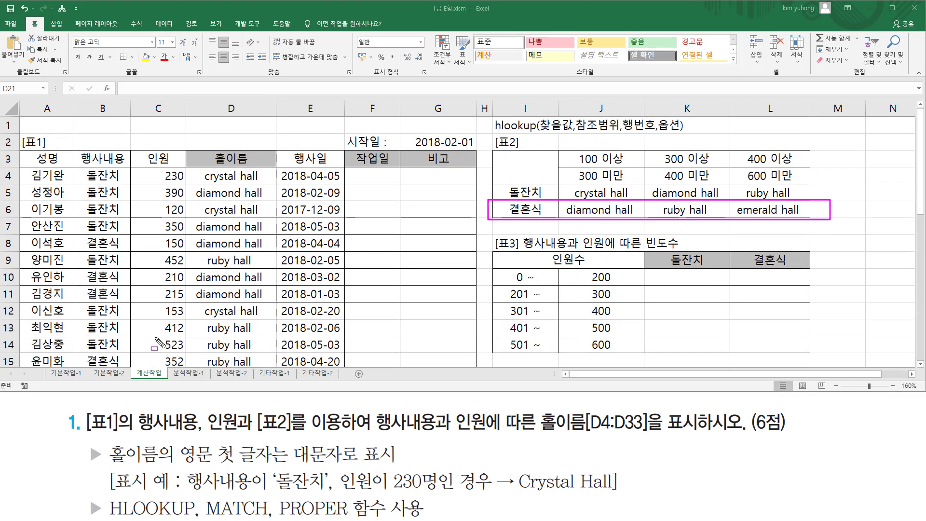
{"action": "mouse_move", "coordinate": [159, 350]}
{"action": "left_mouse_down"}
{"action": "mouse_move", "coordinate": [188, 358]}
{"action": "mouse_move", "coordinate": [181, 367]}
{"action": "left_mouse_up"}
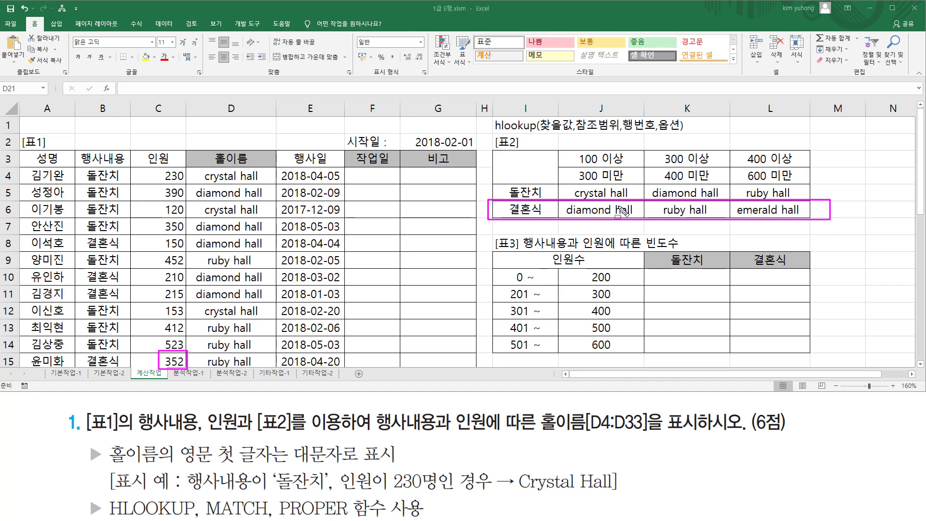
{"action": "mouse_move", "coordinate": [686, 110]}
{"action": "left_mouse_down"}
{"action": "mouse_move", "coordinate": [677, 204]}
{"action": "mouse_move", "coordinate": [689, 218]}
{"action": "mouse_move", "coordinate": [680, 215]}
{"action": "mouse_move", "coordinate": [702, 218]}
{"action": "left_mouse_up"}
{"action": "key", "text": "Escape"}
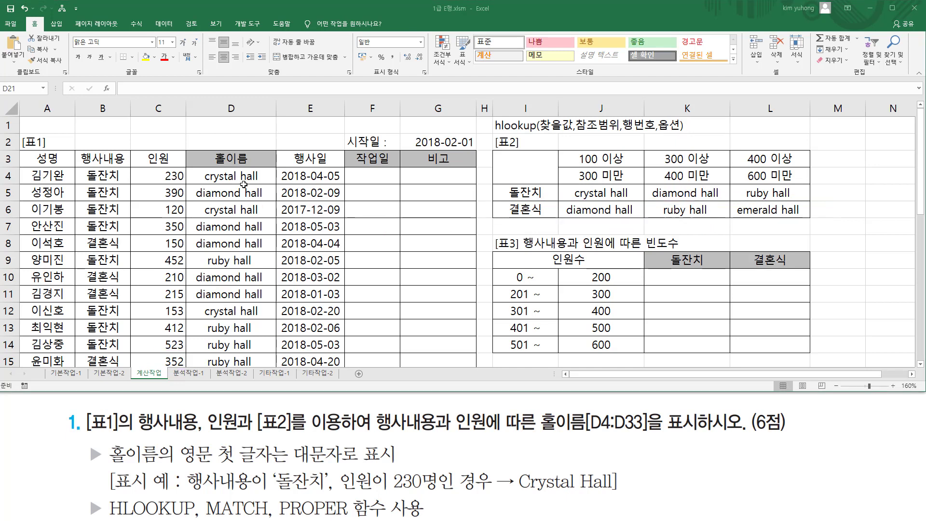
Wrap the HLOOKUP formula in D4 in the PROPER function to capitalise each word of the hall name.
{"action": "left_click", "coordinate": [266, 172]}
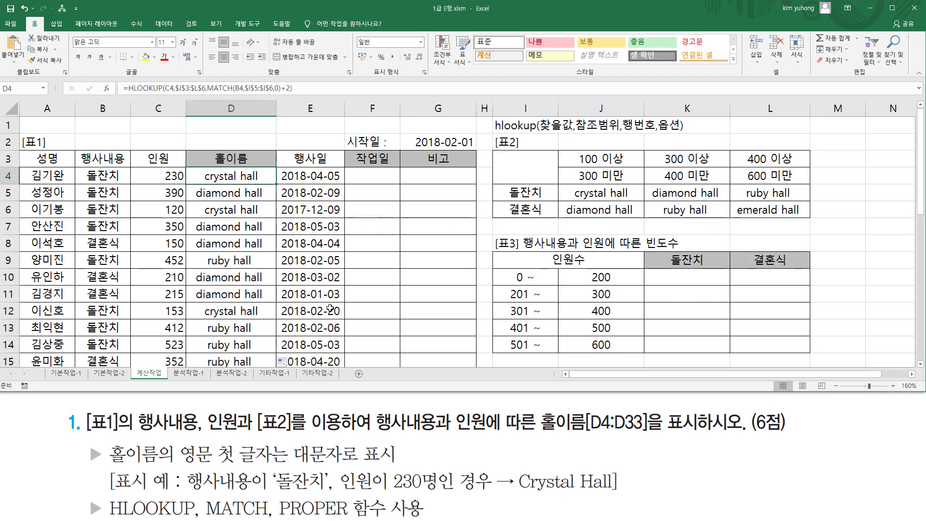
{"action": "key", "text": "ctrl+2"}
{"action": "mouse_move", "coordinate": [179, 439]}
{"action": "left_mouse_down"}
{"action": "mouse_move", "coordinate": [267, 469]}
{"action": "mouse_move", "coordinate": [379, 467]}
{"action": "left_mouse_up"}
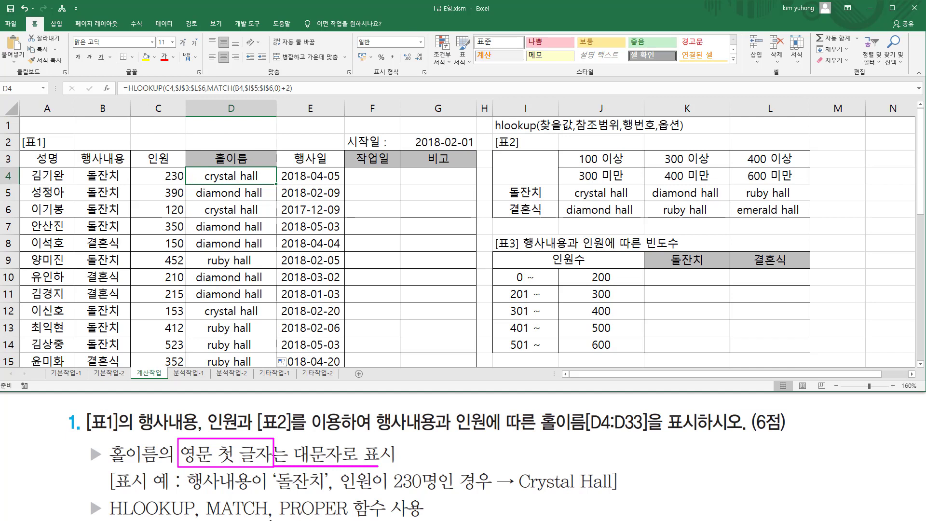
{"action": "left_click_drag", "start_coordinate": [280, 518], "coordinate": [353, 518]}
{"action": "key", "text": "Escape"}
{"action": "double_click", "coordinate": [234, 174]}
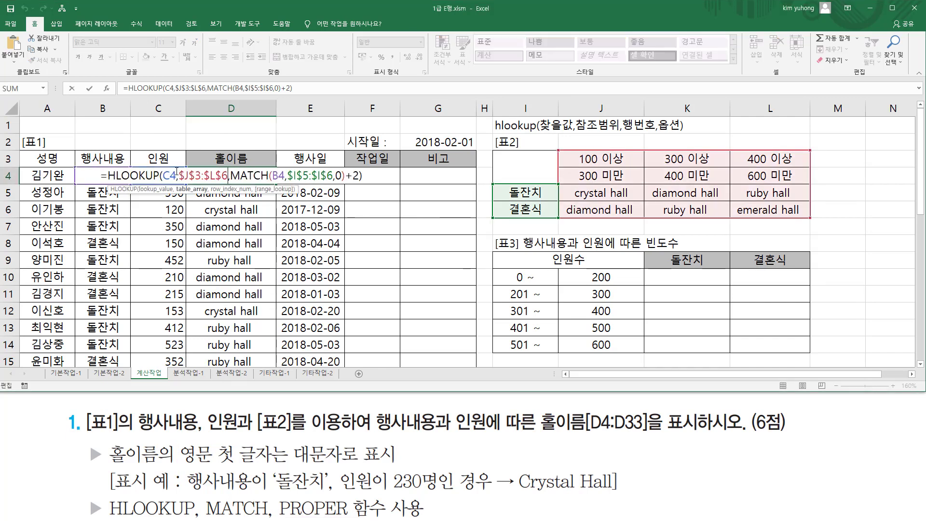
{"action": "left_click", "coordinate": [110, 175]}
{"action": "type", "text": "pro"}
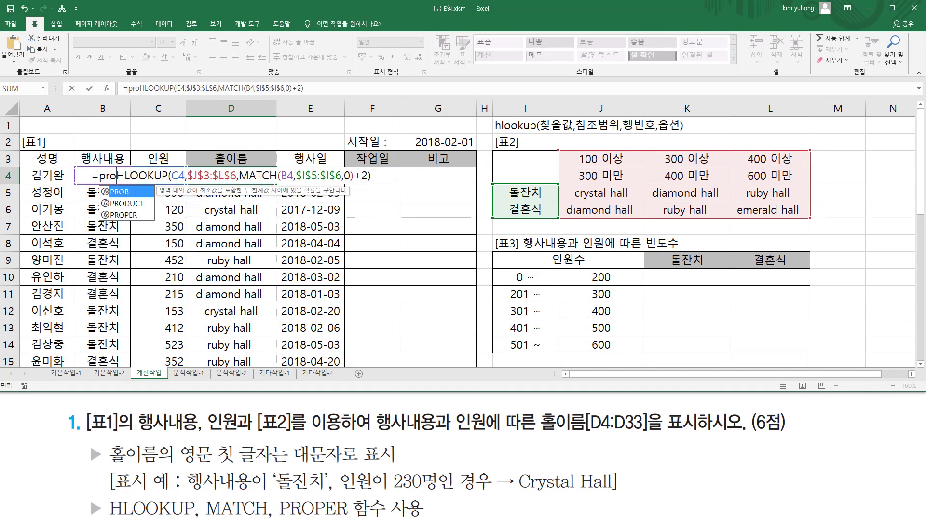
{"action": "type", "text": "per"}
{"action": "key", "text": "Tab"}
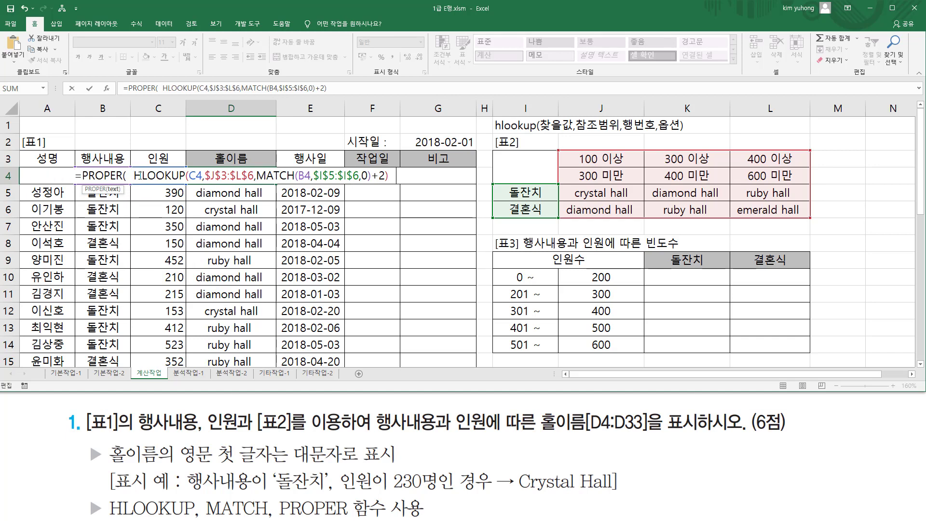
{"action": "key", "text": "End"}
{"action": "type", "text": ")"}
{"action": "key", "text": "Return"}
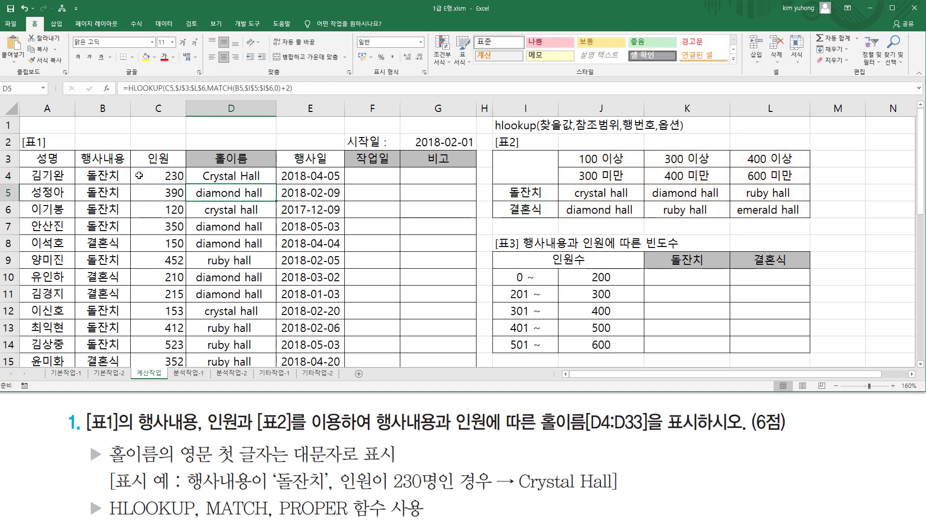
Fill the PROPER formula from D4 down through D33.
{"action": "left_click", "coordinate": [244, 172]}
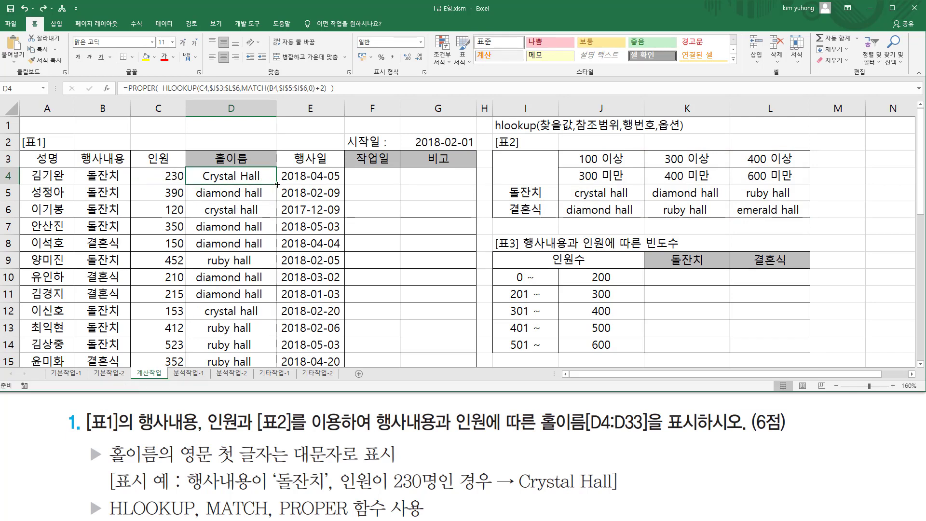
{"action": "left_click_drag", "start_coordinate": [277, 183], "coordinate": [286, 403]}
{"action": "left_click_drag", "start_coordinate": [280, 335], "coordinate": [280, 335]}
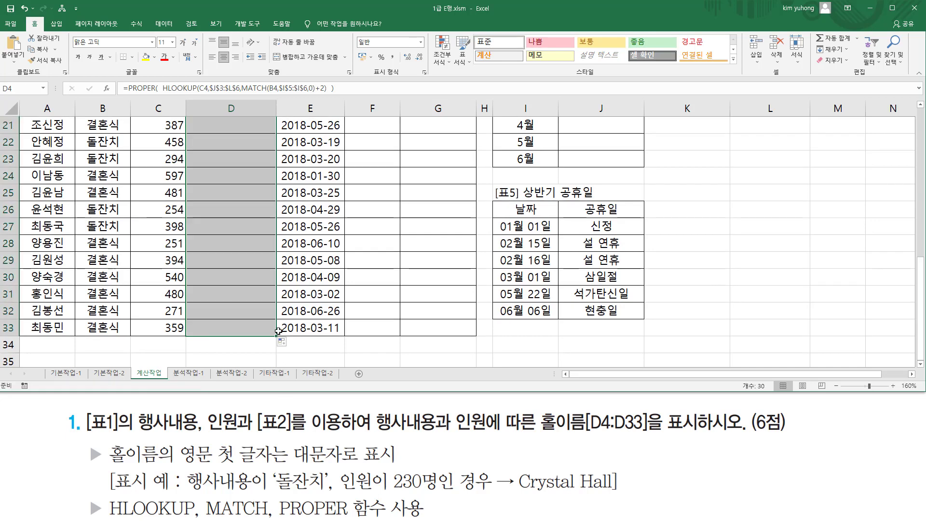
{"action": "scroll", "coordinate": [278, 328], "scroll_direction": "up", "scroll_amount": 7}
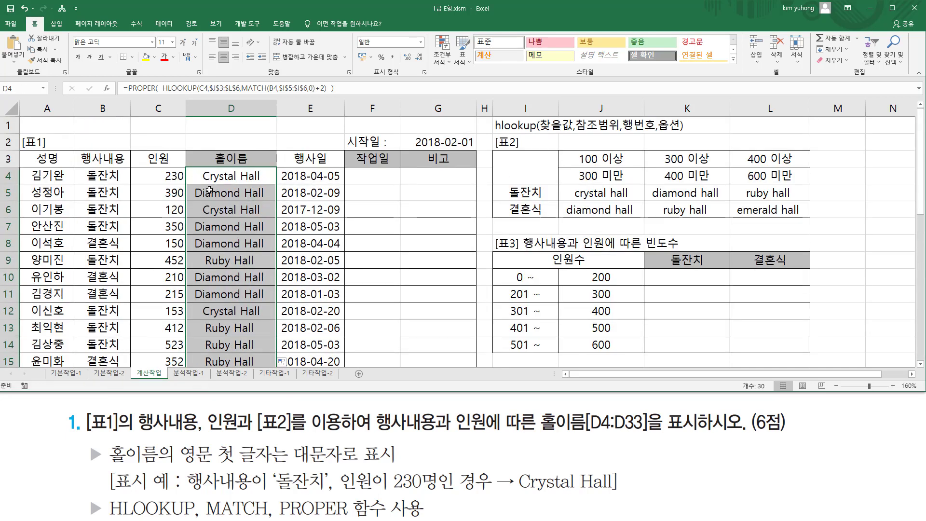
Record the D4 formula as text in A1: '=PROPER( HLOOKUP(C4, $J$3:$L$6, MATCH(B4,$I$5:$I$6,0)+2 ) ).
{"action": "left_click", "coordinate": [242, 174]}
{"action": "double_click", "coordinate": [247, 176]}
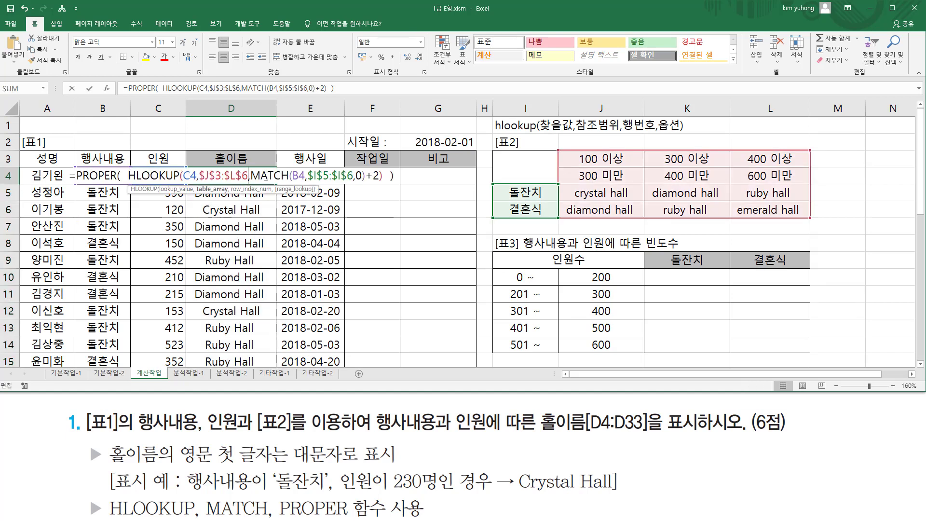
{"action": "key", "text": "shift+Home"}
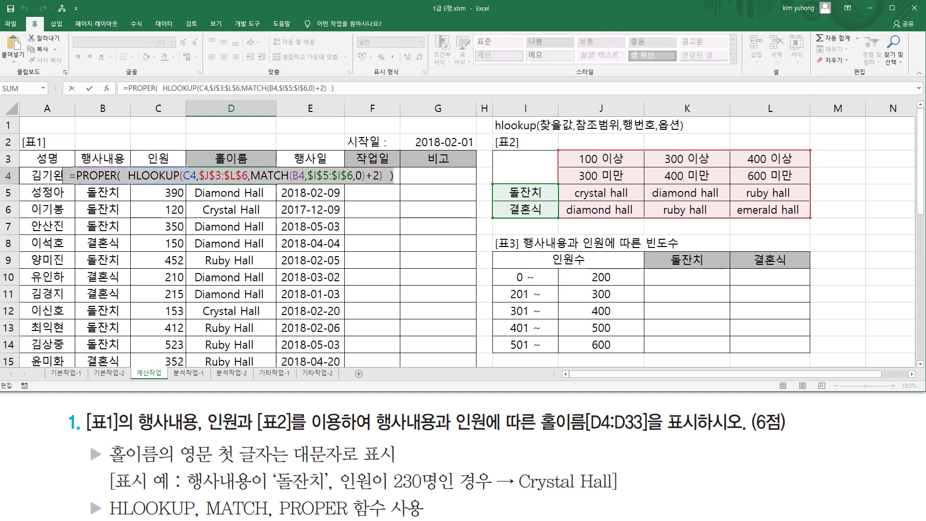
{"action": "key", "text": "Escape"}
{"action": "key", "text": "ctrl+Home"}
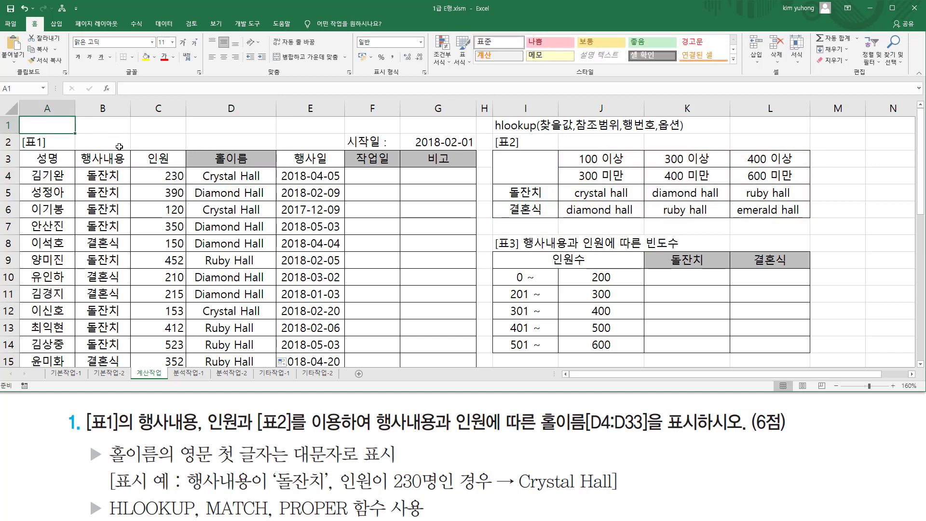
{"action": "type", "text": "'"}
{"action": "type", "text": "=PROPER(  HLOOKUP(C4,  $J$3:$L$6,  MATCH(B4,$I$5:$I$6,0)+2  )  )"}
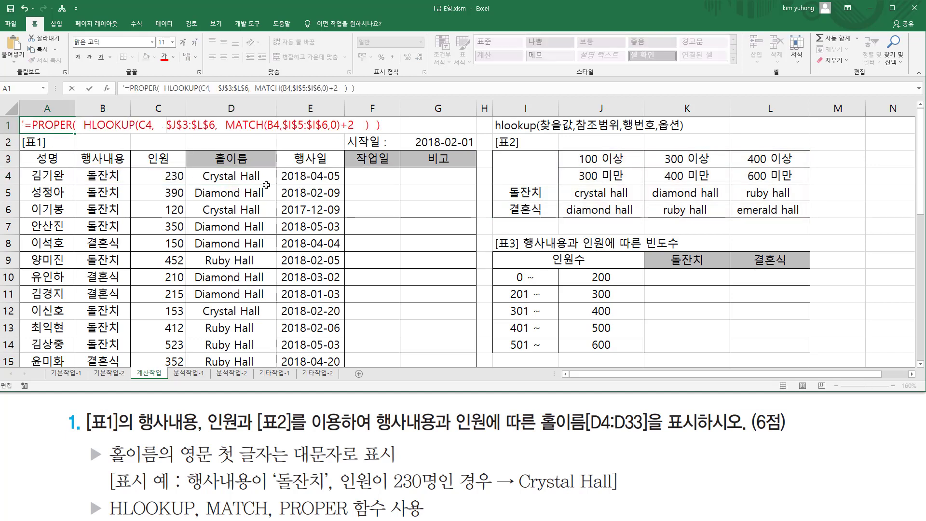
{"action": "left_click", "coordinate": [268, 186]}
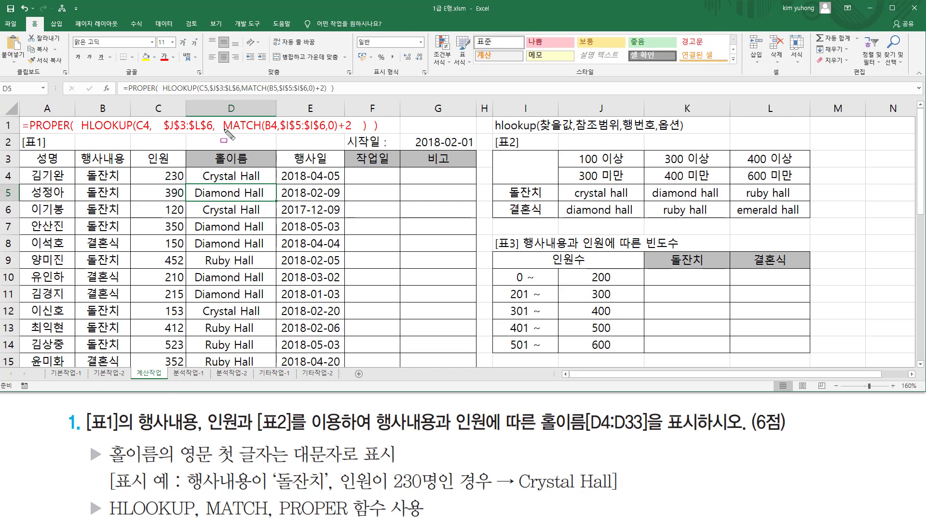
Examine the MATCH part of the A1 formula against B4, the event names in I5:I6 and the +2 offset into J3:L6.
{"action": "mouse_move", "coordinate": [224, 130]}
{"action": "left_mouse_down"}
{"action": "mouse_move", "coordinate": [276, 142]}
{"action": "mouse_move", "coordinate": [276, 116]}
{"action": "mouse_move", "coordinate": [328, 133]}
{"action": "left_mouse_up"}
{"action": "mouse_move", "coordinate": [502, 183]}
{"action": "left_mouse_down"}
{"action": "mouse_move", "coordinate": [554, 218]}
{"action": "mouse_move", "coordinate": [501, 182]}
{"action": "left_mouse_up"}
{"action": "mouse_move", "coordinate": [81, 169]}
{"action": "left_mouse_down"}
{"action": "mouse_move", "coordinate": [121, 182]}
{"action": "mouse_move", "coordinate": [79, 168]}
{"action": "left_mouse_up"}
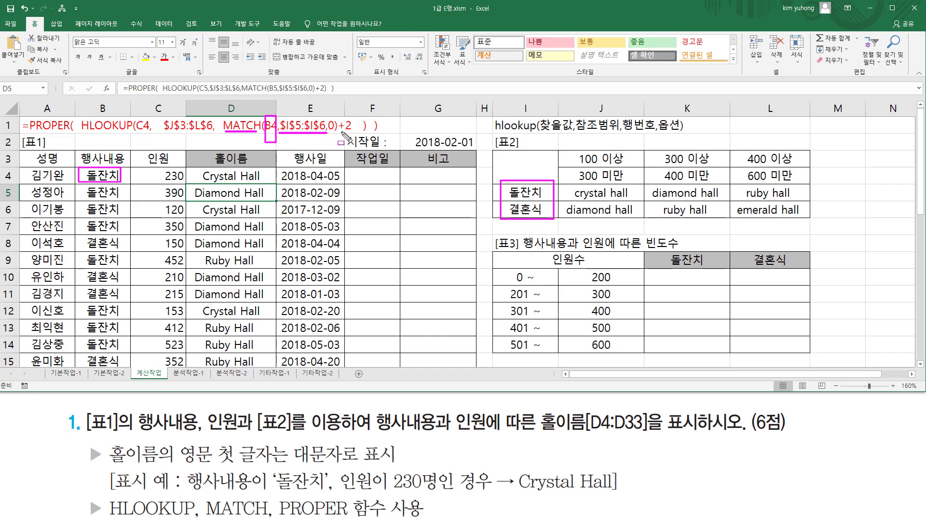
{"action": "left_click_drag", "start_coordinate": [339, 130], "coordinate": [354, 130]}
{"action": "mouse_move", "coordinate": [559, 147]}
{"action": "left_mouse_down"}
{"action": "mouse_move", "coordinate": [672, 214]}
{"action": "mouse_move", "coordinate": [815, 221]}
{"action": "left_mouse_up"}
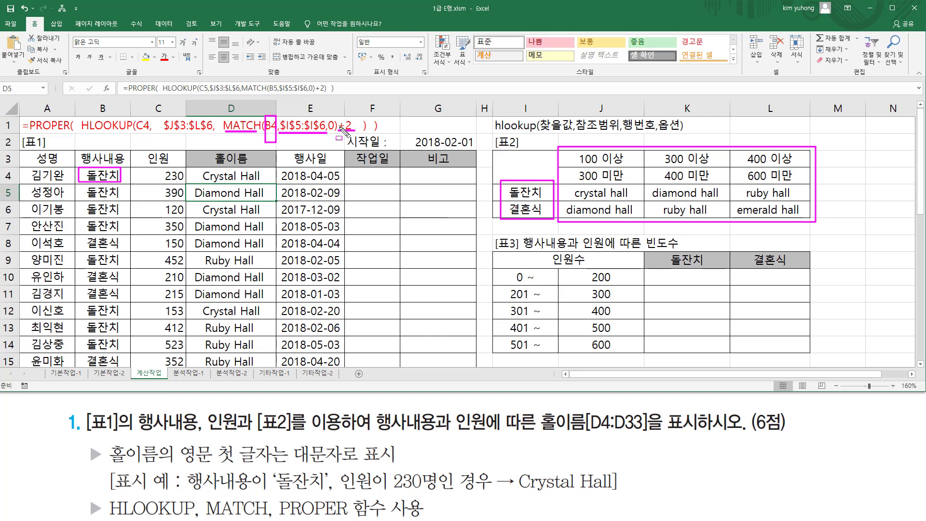
{"action": "left_click_drag", "start_coordinate": [336, 118], "coordinate": [357, 134]}
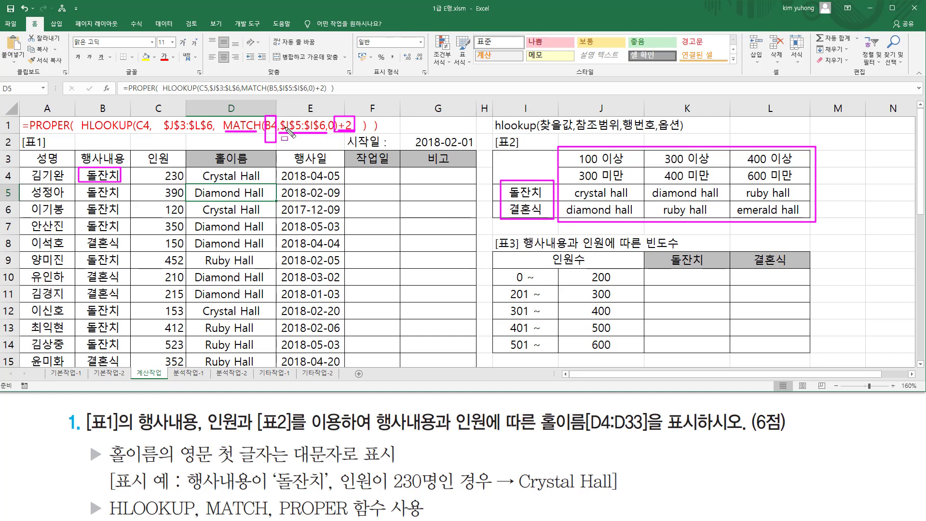
{"action": "key", "text": "Escape"}
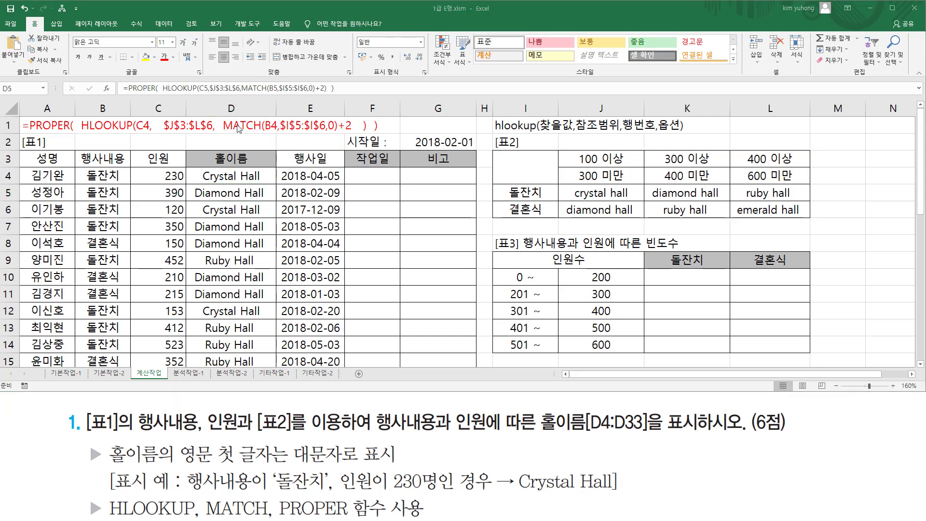
Review the HLOOKUP arguments in A1 against C4, J3:L6 and the row number, plus the capitalisation requirement met by PROPER.
{"action": "mouse_move", "coordinate": [222, 112]}
{"action": "left_mouse_down"}
{"action": "mouse_move", "coordinate": [287, 143]}
{"action": "mouse_move", "coordinate": [360, 145]}
{"action": "mouse_move", "coordinate": [355, 134]}
{"action": "left_mouse_up"}
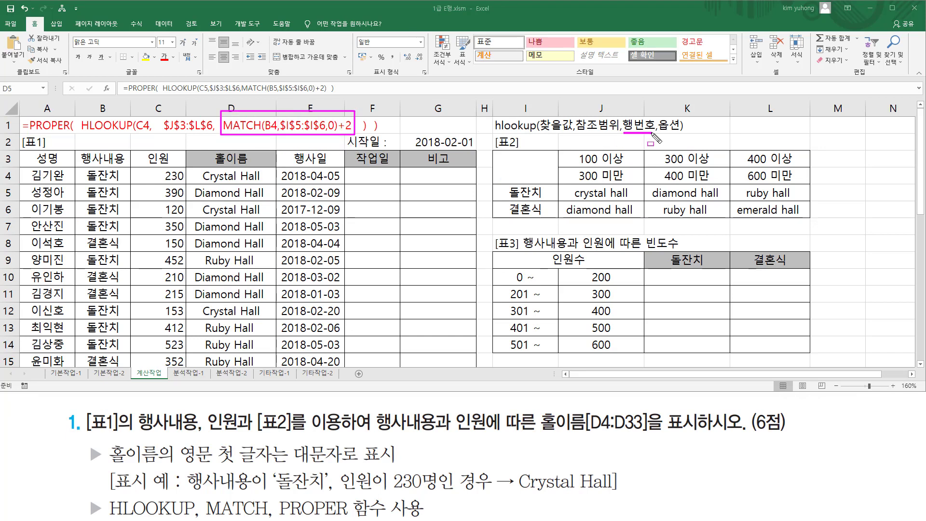
{"action": "left_click_drag", "start_coordinate": [134, 132], "coordinate": [150, 130]}
{"action": "left_click_drag", "start_coordinate": [163, 172], "coordinate": [188, 184]}
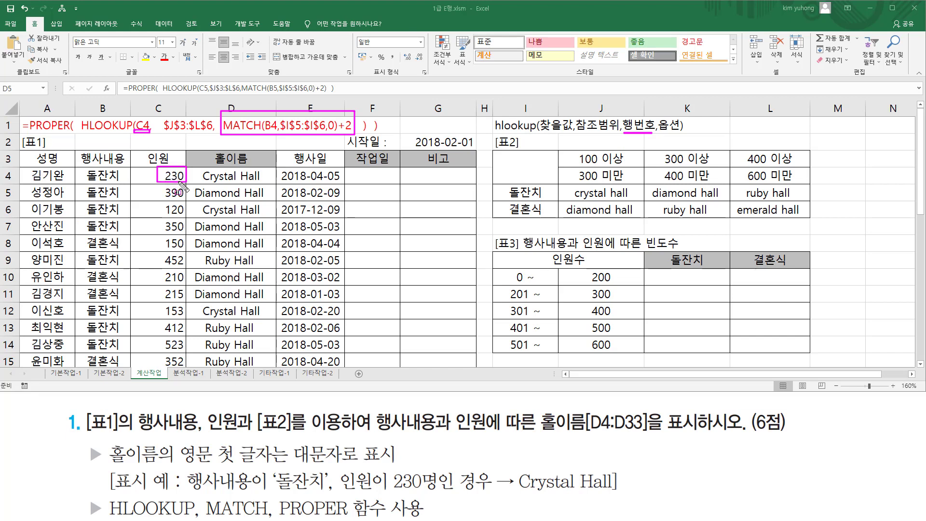
{"action": "left_click_drag", "start_coordinate": [159, 142], "coordinate": [209, 135]}
{"action": "mouse_move", "coordinate": [559, 149]}
{"action": "left_mouse_down"}
{"action": "mouse_move", "coordinate": [595, 186]}
{"action": "mouse_move", "coordinate": [823, 232]}
{"action": "mouse_move", "coordinate": [812, 219]}
{"action": "left_mouse_up"}
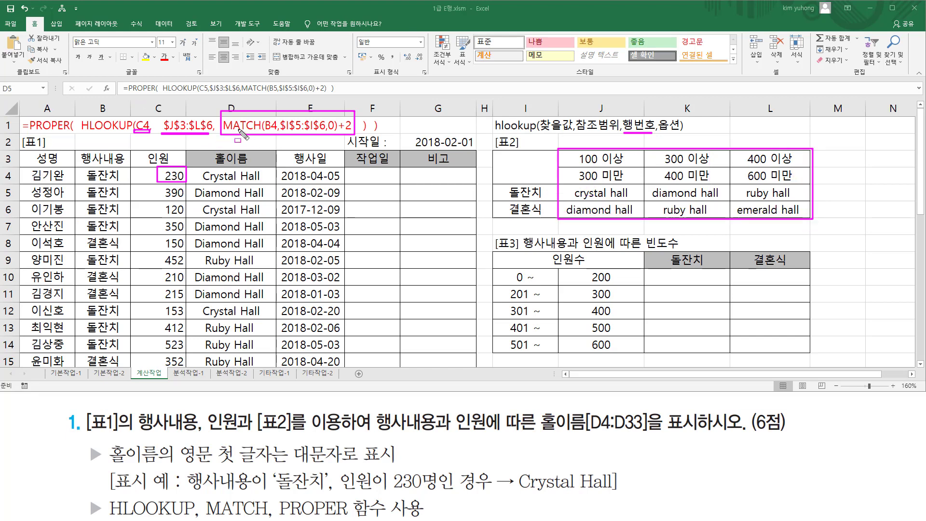
{"action": "left_click_drag", "start_coordinate": [222, 141], "coordinate": [349, 140]}
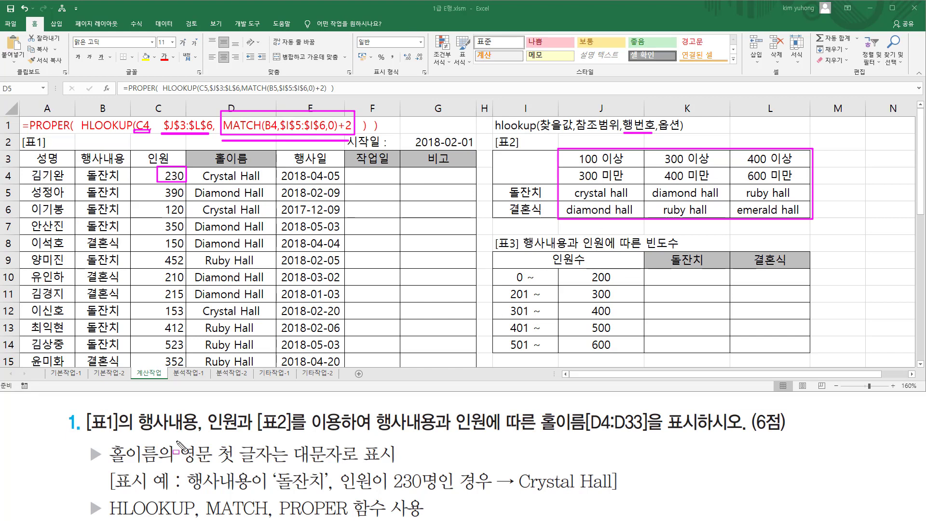
{"action": "mouse_move", "coordinate": [176, 441]}
{"action": "left_mouse_down"}
{"action": "mouse_move", "coordinate": [284, 467]}
{"action": "mouse_move", "coordinate": [412, 468]}
{"action": "left_mouse_up"}
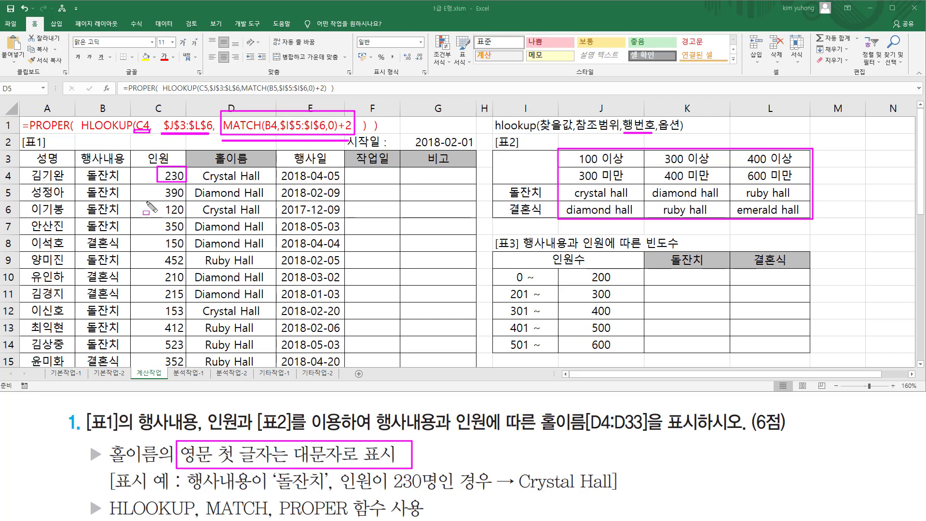
{"action": "key", "text": "e"}
{"action": "mouse_move", "coordinate": [80, 110]}
{"action": "left_mouse_down"}
{"action": "mouse_move", "coordinate": [102, 157]}
{"action": "mouse_move", "coordinate": [369, 147]}
{"action": "mouse_move", "coordinate": [368, 138]}
{"action": "left_mouse_up"}
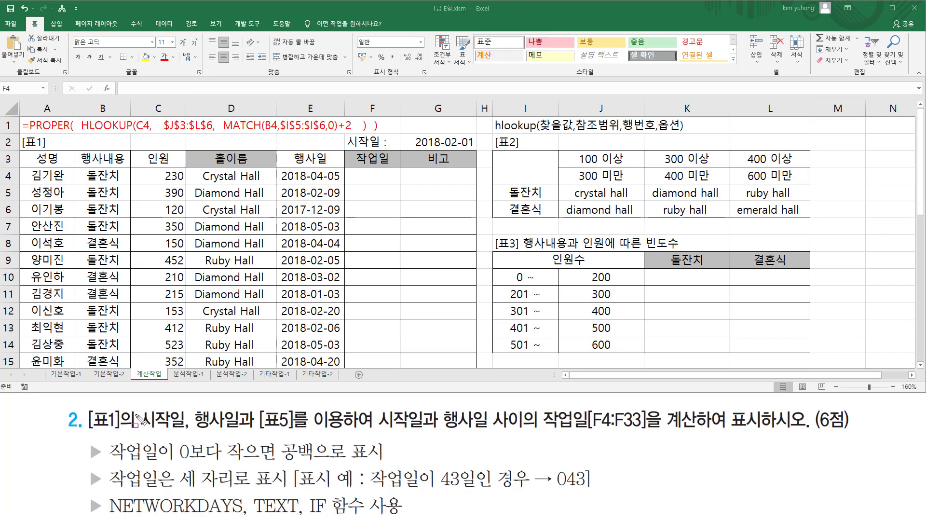
Read task 2 and locate the 시작일 date, the 행사일 column and the 작업일 range F4:F33 in [표1].
{"action": "left_click_drag", "start_coordinate": [87, 430], "coordinate": [119, 430]}
{"action": "mouse_move", "coordinate": [137, 399]}
{"action": "left_mouse_down"}
{"action": "mouse_move", "coordinate": [160, 429]}
{"action": "mouse_move", "coordinate": [187, 429]}
{"action": "mouse_move", "coordinate": [202, 410]}
{"action": "mouse_move", "coordinate": [239, 431]}
{"action": "left_mouse_up"}
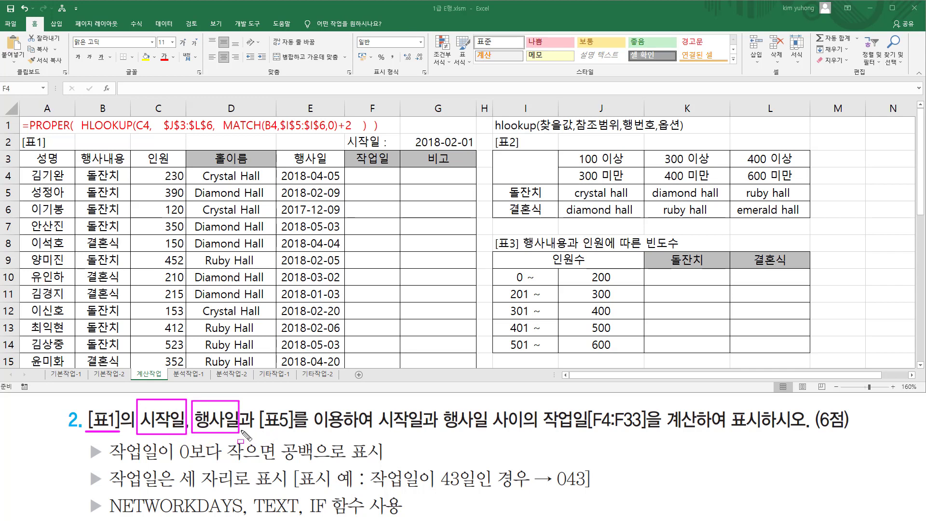
{"action": "mouse_move", "coordinate": [254, 429]}
{"action": "left_mouse_down"}
{"action": "mouse_move", "coordinate": [333, 396]}
{"action": "mouse_move", "coordinate": [463, 430]}
{"action": "mouse_move", "coordinate": [806, 434]}
{"action": "left_mouse_up"}
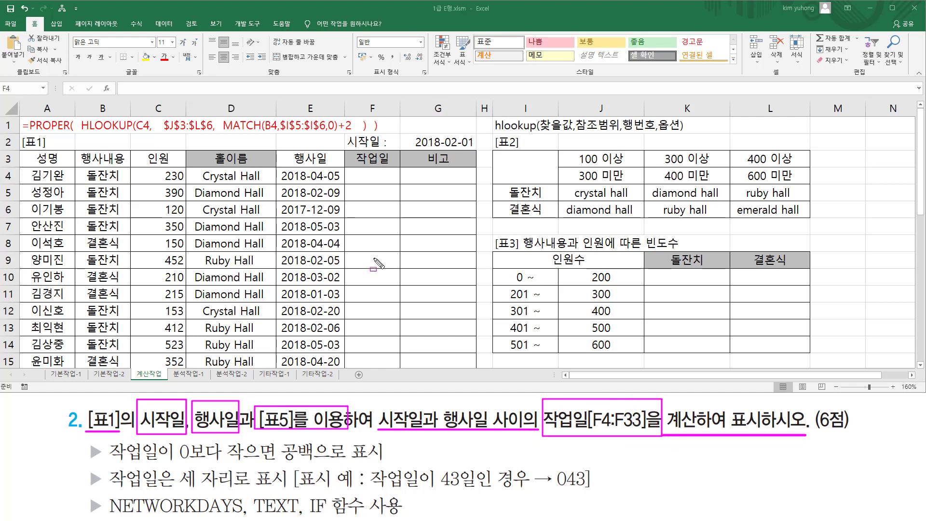
{"action": "mouse_move", "coordinate": [355, 173]}
{"action": "left_mouse_down"}
{"action": "mouse_move", "coordinate": [381, 367]}
{"action": "mouse_move", "coordinate": [390, 203]}
{"action": "mouse_move", "coordinate": [389, 303]}
{"action": "left_mouse_up"}
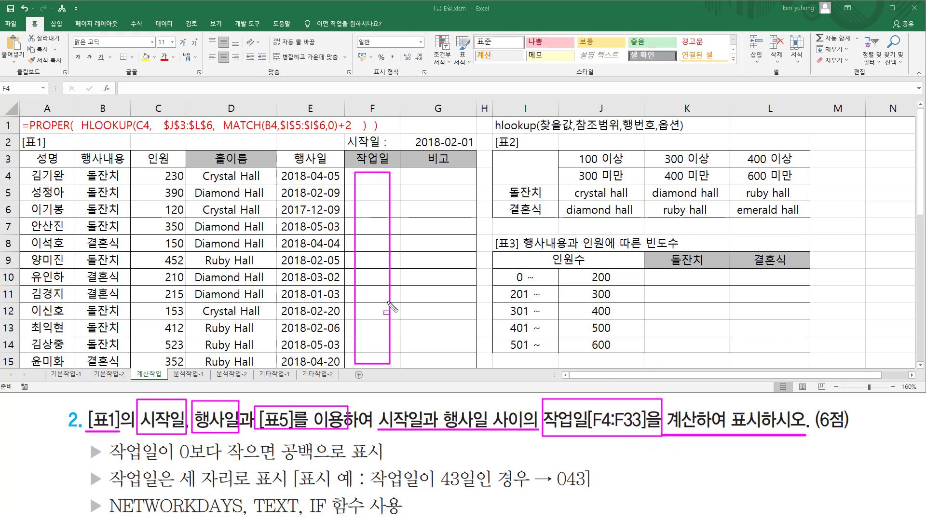
{"action": "mouse_move", "coordinate": [345, 132]}
{"action": "left_mouse_down"}
{"action": "mouse_move", "coordinate": [489, 154]}
{"action": "mouse_move", "coordinate": [479, 151]}
{"action": "left_mouse_up"}
{"action": "left_click_drag", "start_coordinate": [277, 151], "coordinate": [333, 336]}
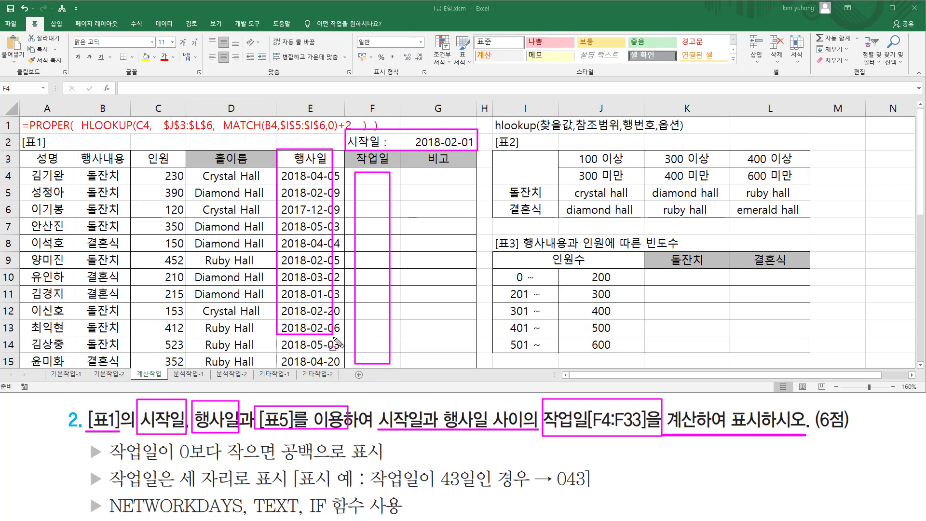
{"action": "key", "text": "Escape"}
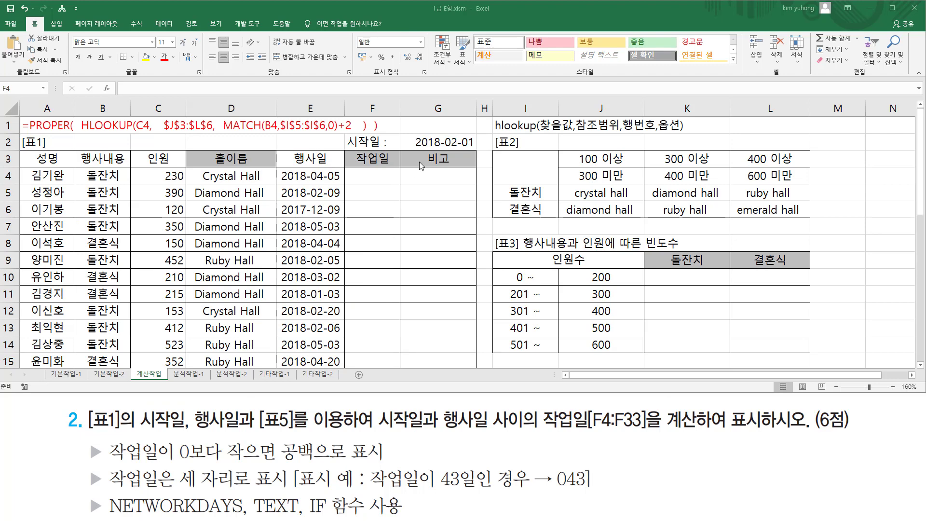
Examine the 상반기 공휴일 dates of [표5] in I27:I32 as the holiday list for the working-day calculation.
{"action": "scroll", "coordinate": [485, 271], "scroll_direction": "down", "scroll_amount": 5}
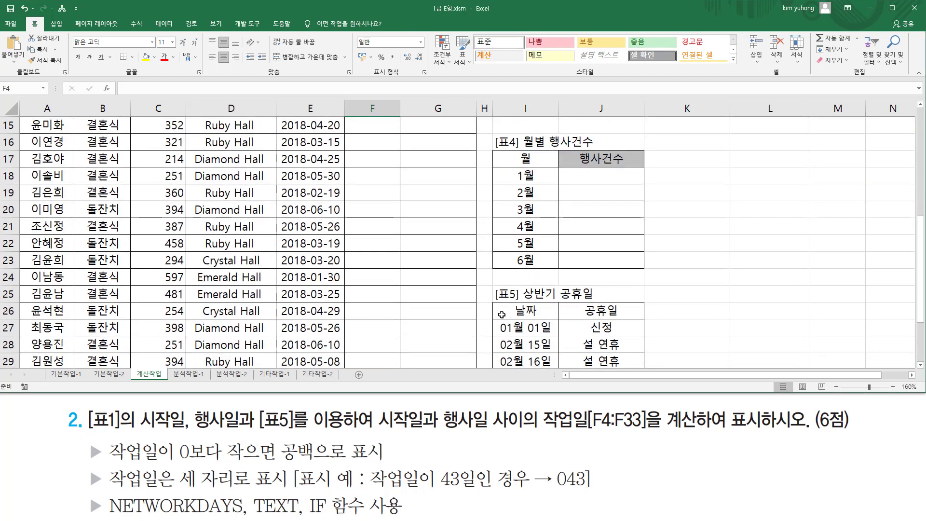
{"action": "scroll", "coordinate": [557, 244], "scroll_direction": "down", "scroll_amount": 2}
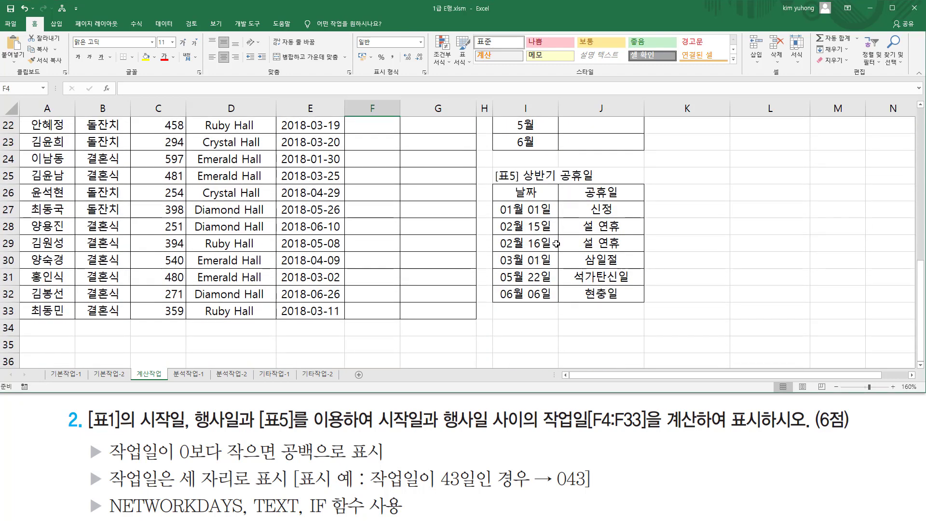
{"action": "left_click", "coordinate": [522, 181]}
{"action": "left_click_drag", "start_coordinate": [541, 182], "coordinate": [599, 182]}
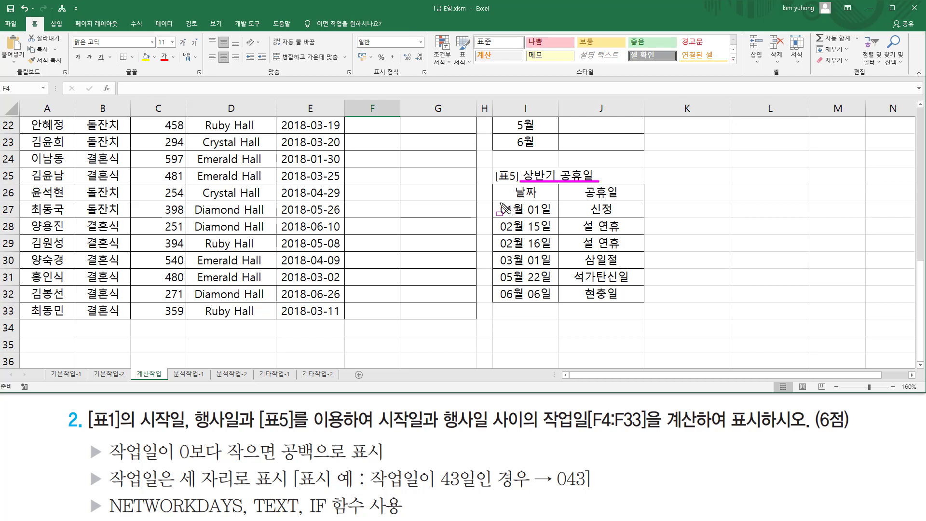
{"action": "left_click_drag", "start_coordinate": [498, 202], "coordinate": [553, 300]}
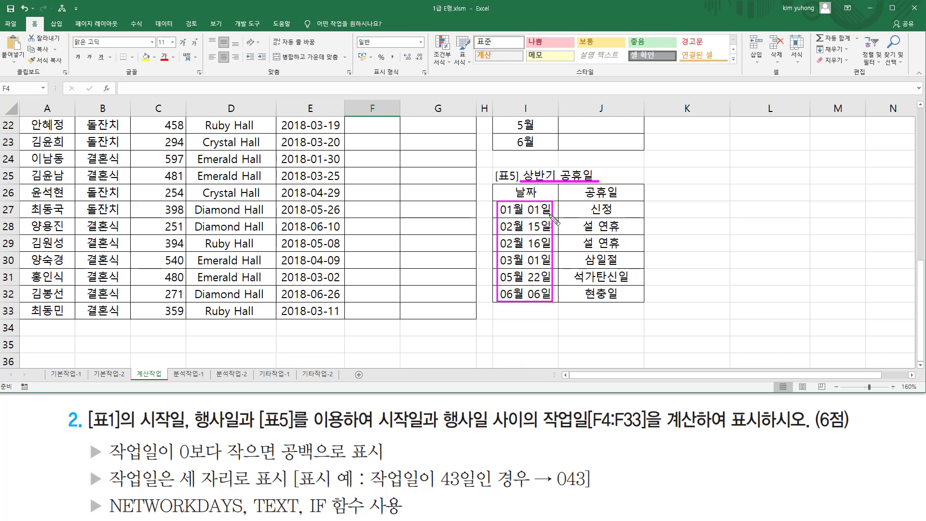
{"action": "key", "text": "Escape"}
{"action": "scroll", "coordinate": [375, 239], "scroll_direction": "up", "scroll_amount": 5}
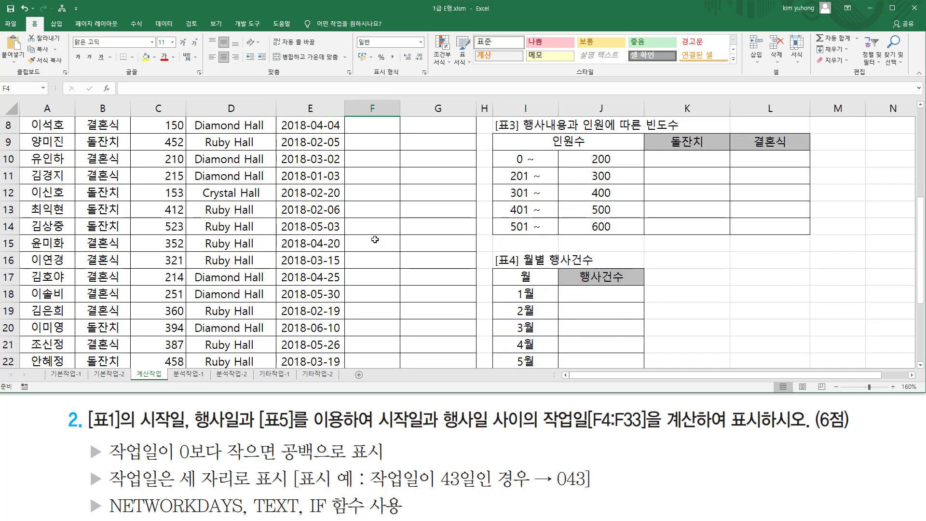
{"action": "scroll", "coordinate": [374, 240], "scroll_direction": "up", "scroll_amount": 3}
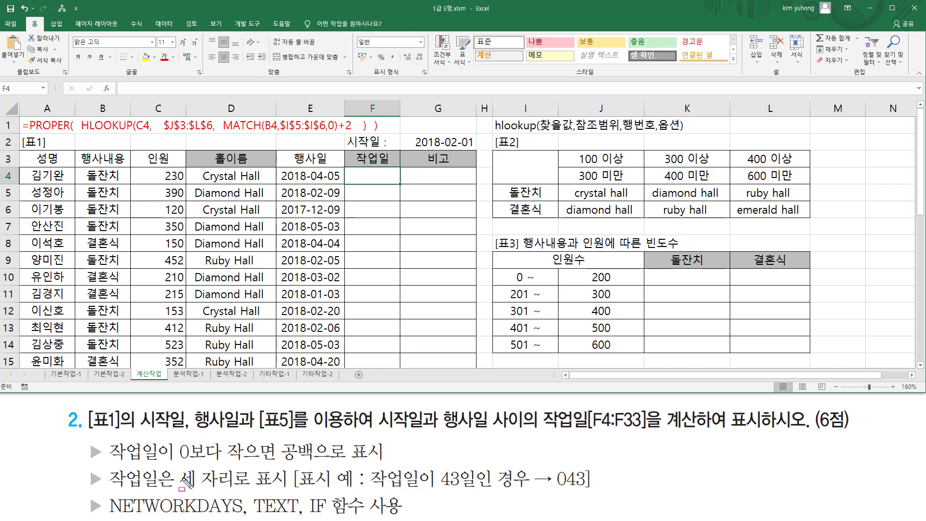
Examine the rule that 작업일 below 0 is left blank by comparing the start date in G2 with the event date in E6.
{"action": "mouse_move", "coordinate": [109, 515]}
{"action": "left_mouse_down"}
{"action": "mouse_move", "coordinate": [226, 516]}
{"action": "mouse_move", "coordinate": [245, 493]}
{"action": "left_mouse_up"}
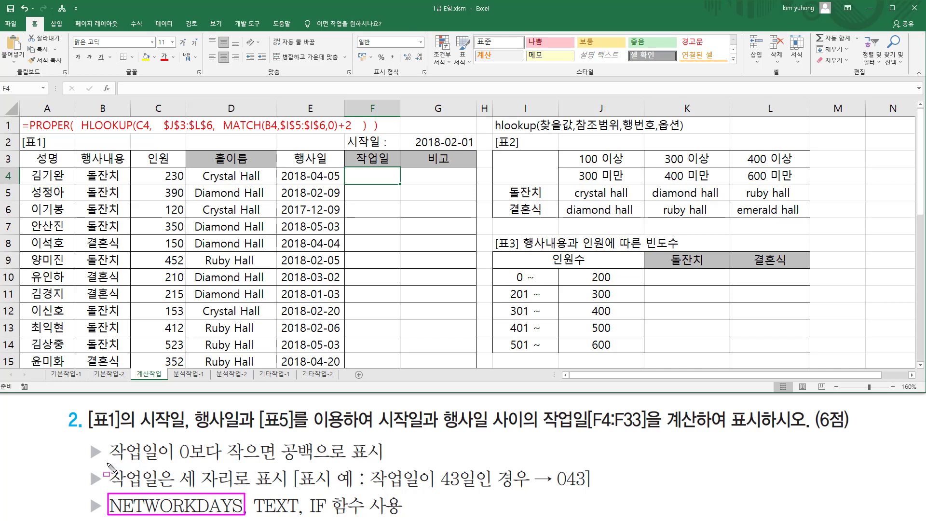
{"action": "left_click_drag", "start_coordinate": [107, 464], "coordinate": [275, 463]}
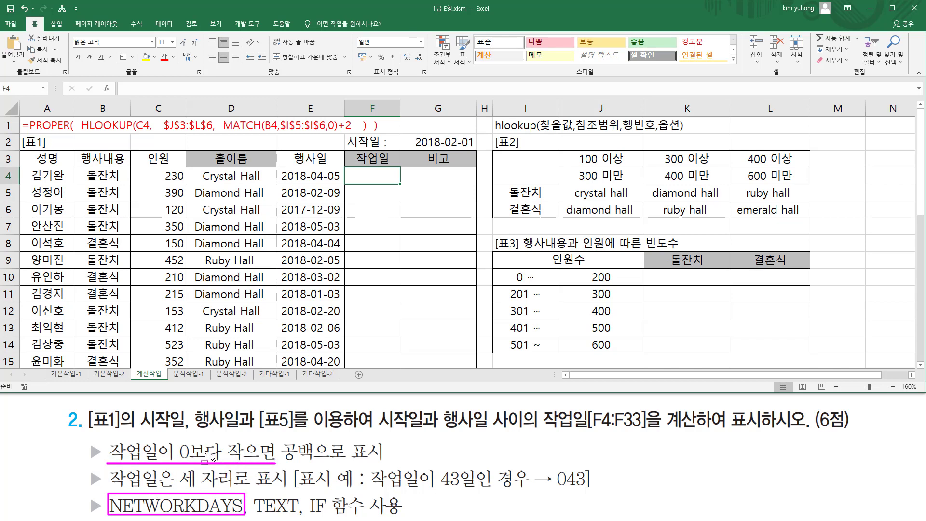
{"action": "mouse_move", "coordinate": [174, 440]}
{"action": "left_mouse_down"}
{"action": "mouse_move", "coordinate": [277, 464]}
{"action": "mouse_move", "coordinate": [383, 464]}
{"action": "left_mouse_up"}
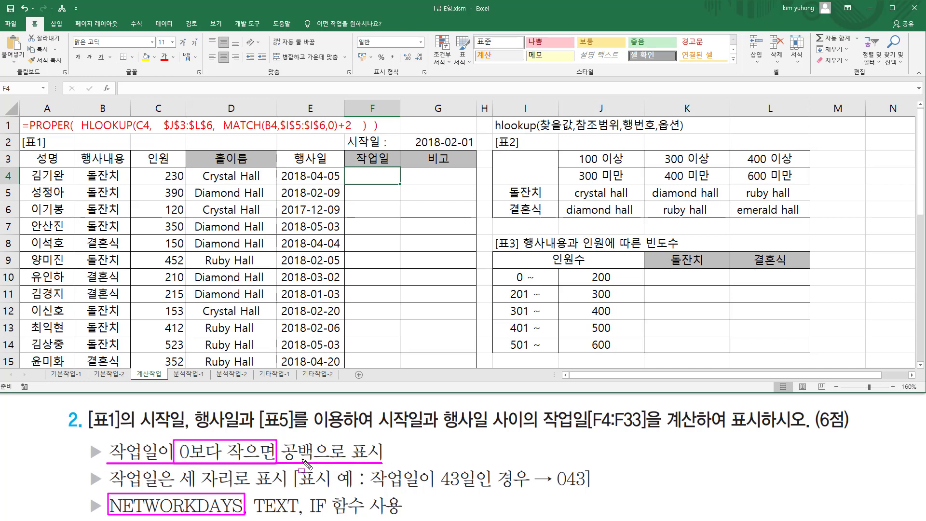
{"action": "left_click_drag", "start_coordinate": [412, 134], "coordinate": [475, 150]}
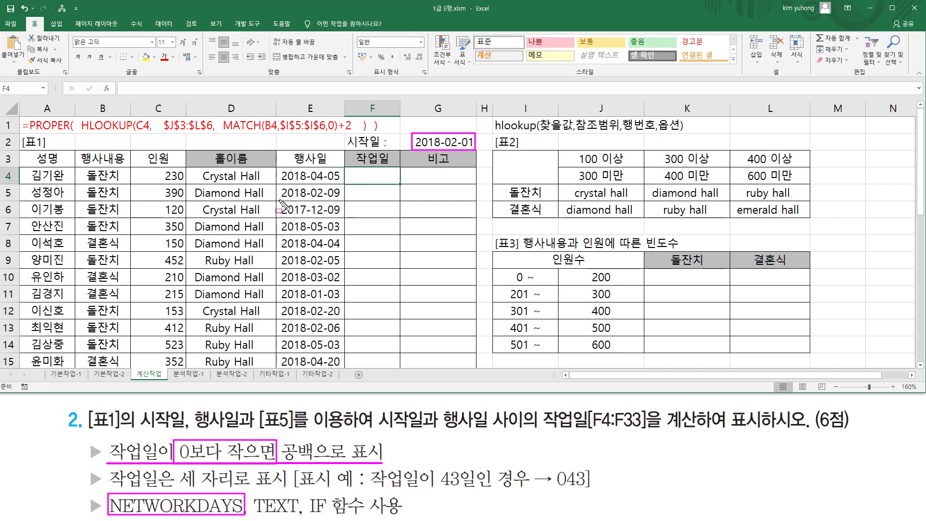
{"action": "left_click_drag", "start_coordinate": [274, 202], "coordinate": [343, 219]}
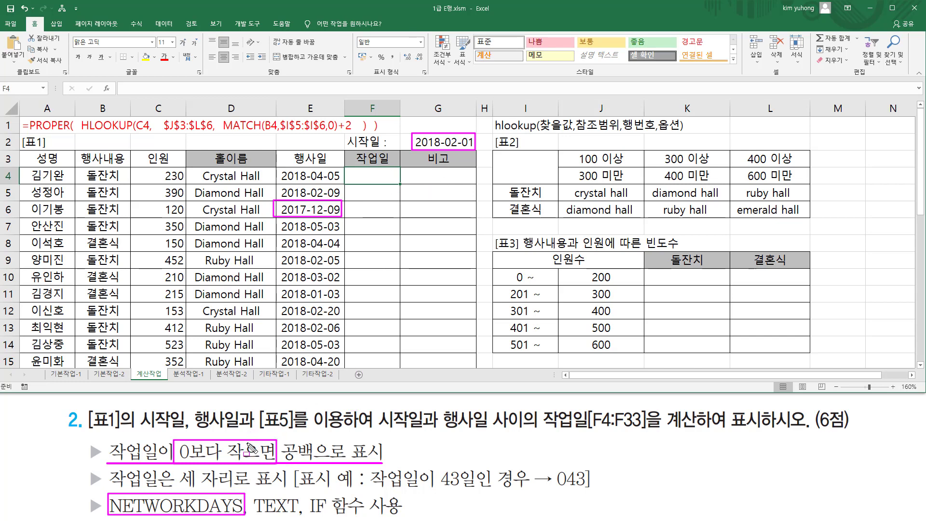
{"action": "key", "text": "Escape"}
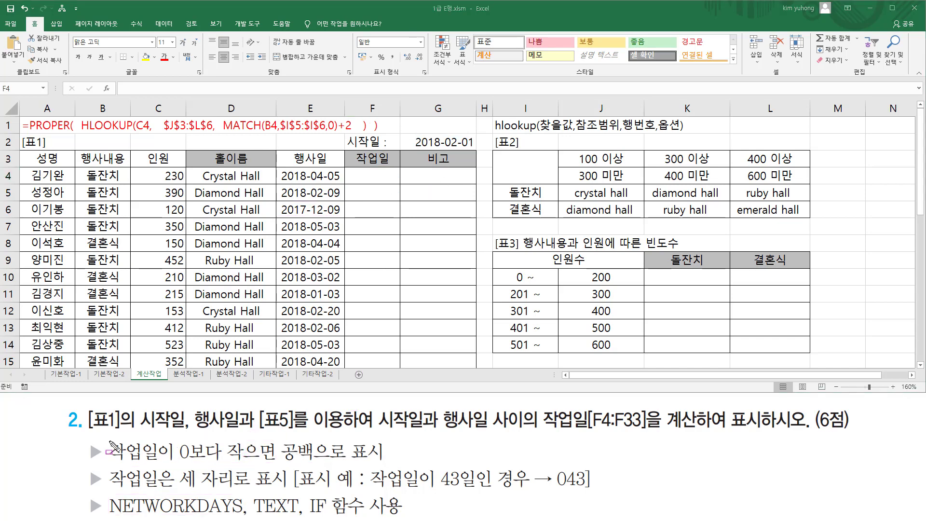
Match task 2's blank and three-digit display rules to the required NETWORKDAYS, IF and TEXT functions.
{"action": "left_click_drag", "start_coordinate": [109, 437], "coordinate": [155, 462]}
{"action": "left_click_drag", "start_coordinate": [108, 517], "coordinate": [243, 516]}
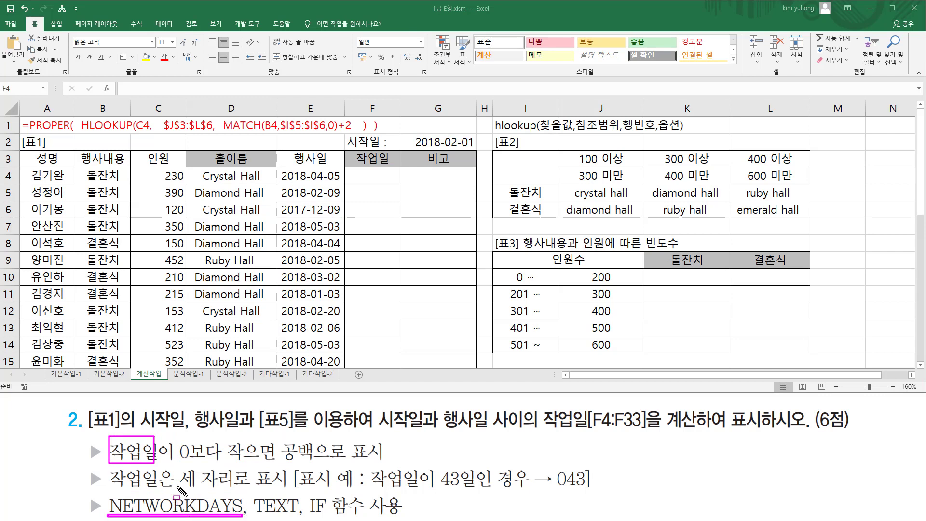
{"action": "left_click_drag", "start_coordinate": [176, 462], "coordinate": [314, 463]}
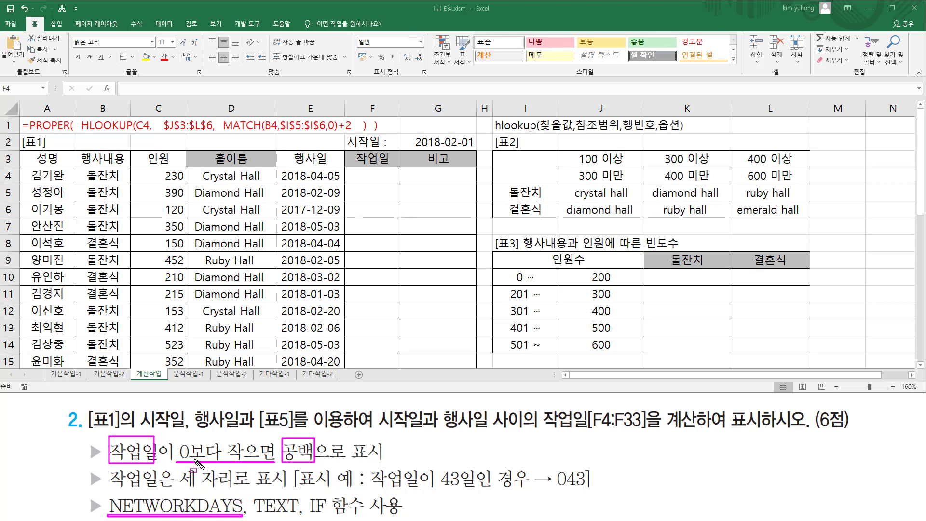
{"action": "mouse_move", "coordinate": [308, 492]}
{"action": "left_mouse_down"}
{"action": "mouse_move", "coordinate": [328, 493]}
{"action": "mouse_move", "coordinate": [329, 515]}
{"action": "left_mouse_up"}
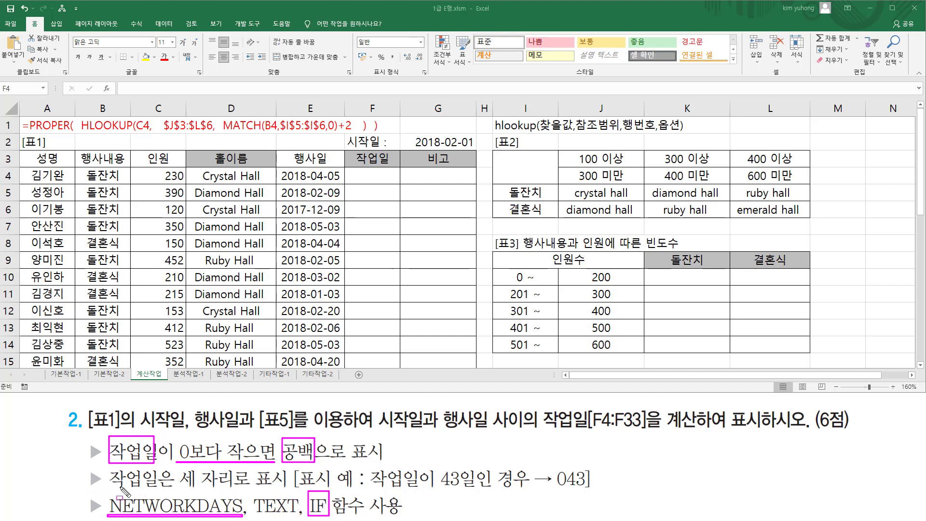
{"action": "left_click_drag", "start_coordinate": [176, 487], "coordinate": [284, 487]}
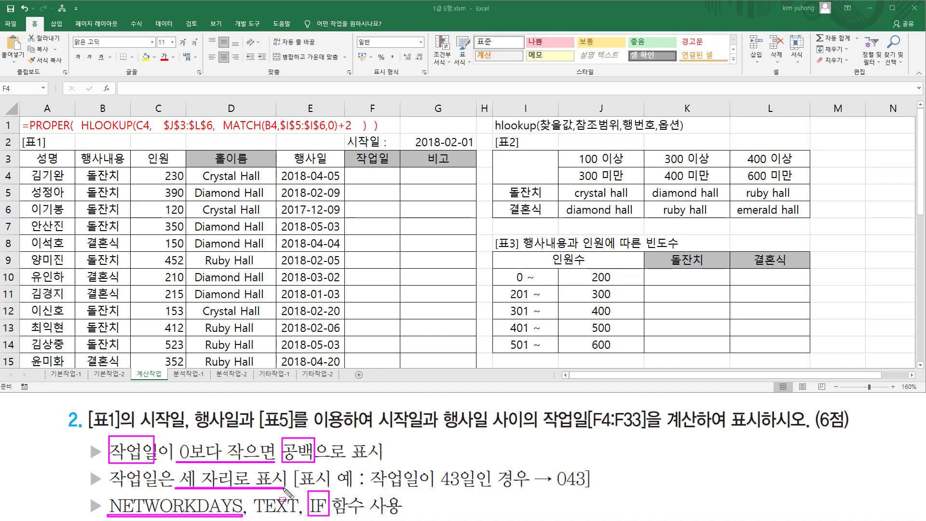
{"action": "left_click_drag", "start_coordinate": [440, 488], "coordinate": [475, 488]}
{"action": "left_click_drag", "start_coordinate": [558, 488], "coordinate": [584, 488]}
{"action": "left_click_drag", "start_coordinate": [554, 465], "coordinate": [588, 491]}
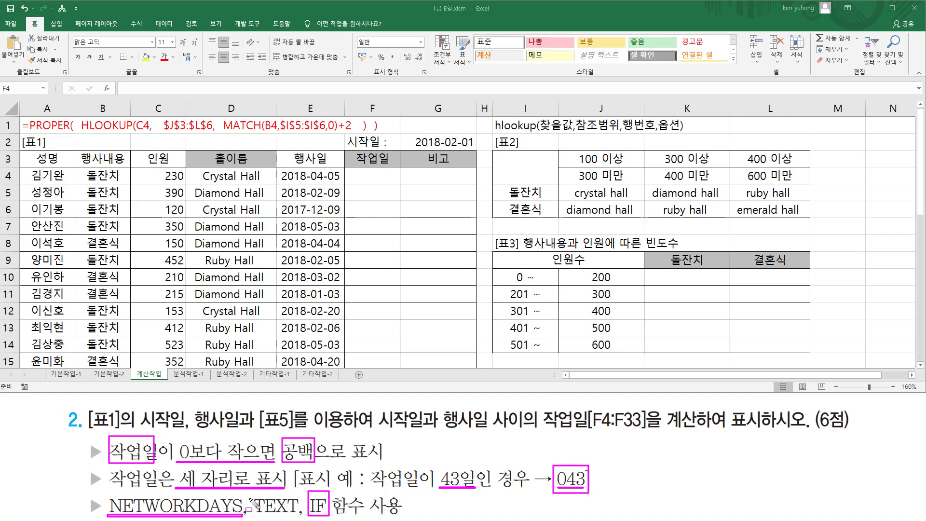
{"action": "left_click_drag", "start_coordinate": [251, 495], "coordinate": [299, 517]}
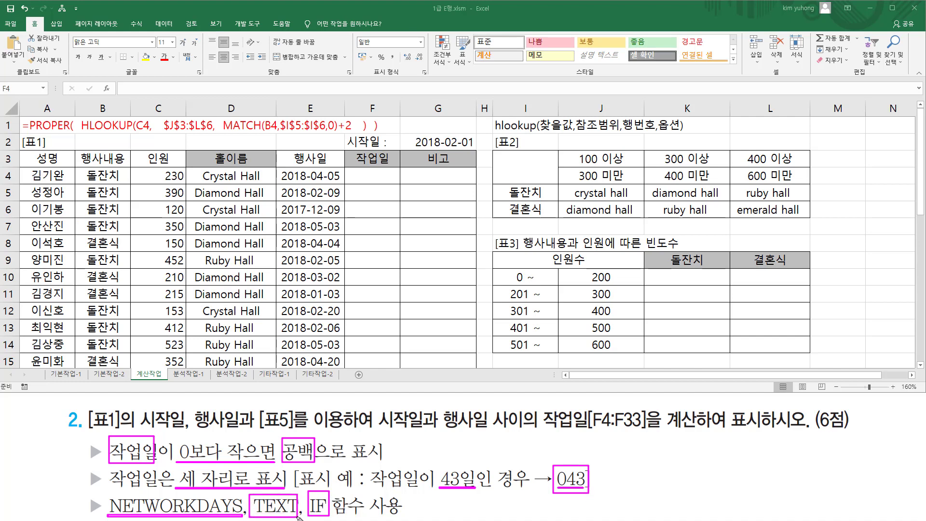
Note the syntax networkdays(날짜1, 날짜2, 휴일날짜) in J2 and review its arguments.
{"action": "left_click", "coordinate": [642, 142]}
{"action": "type", "text": "networkdays"}
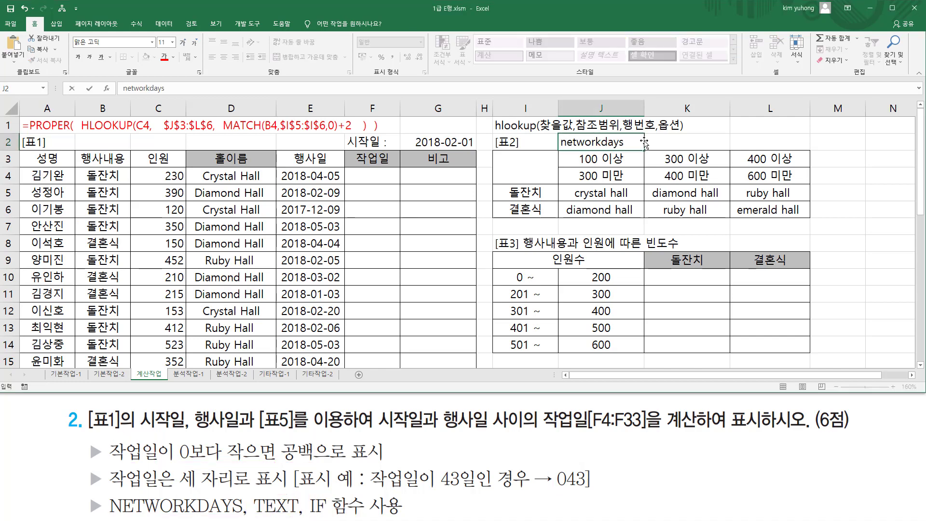
{"action": "type", "text": "(날ㅉ"}
{"action": "key", "text": "BackSpace"}
{"action": "key", "text": "BackSpace"}
{"action": "type", "text": "1, 날짜"}
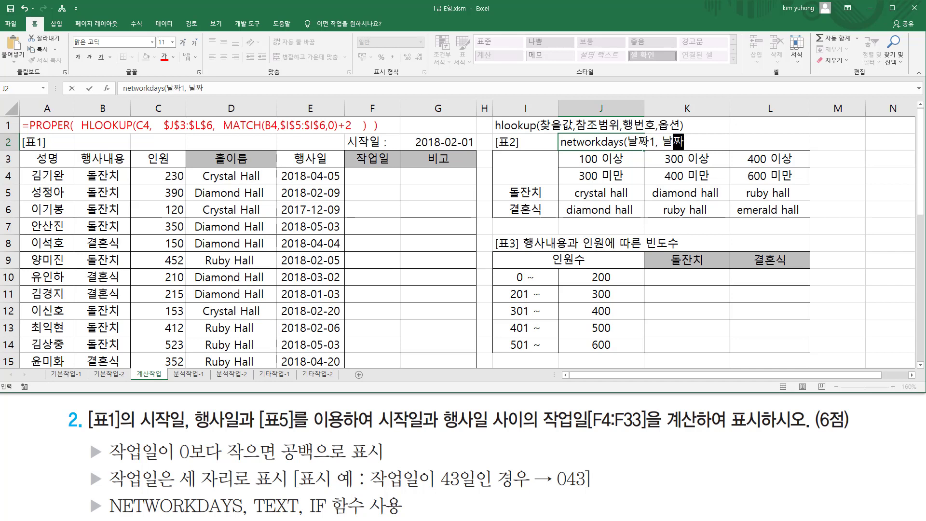
{"action": "type", "text": "2, 휴일"}
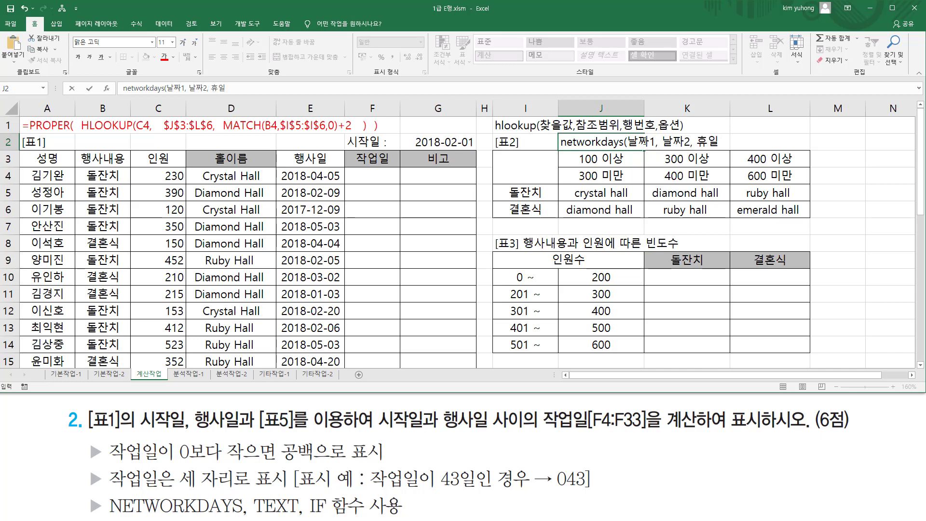
{"action": "type", "text": "날짜)"}
{"action": "key", "text": "Return"}
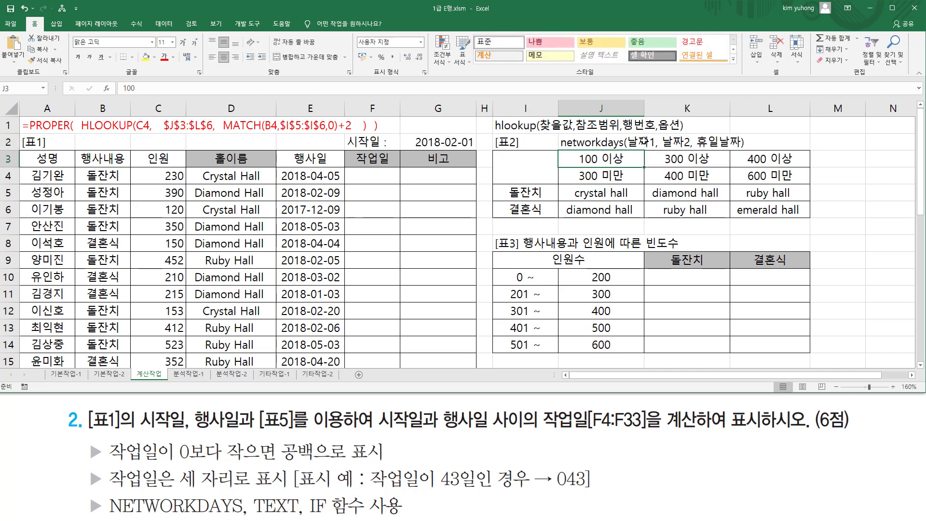
{"action": "mouse_move", "coordinate": [629, 132]}
{"action": "left_mouse_down"}
{"action": "mouse_move", "coordinate": [687, 149]}
{"action": "mouse_move", "coordinate": [743, 145]}
{"action": "left_mouse_up"}
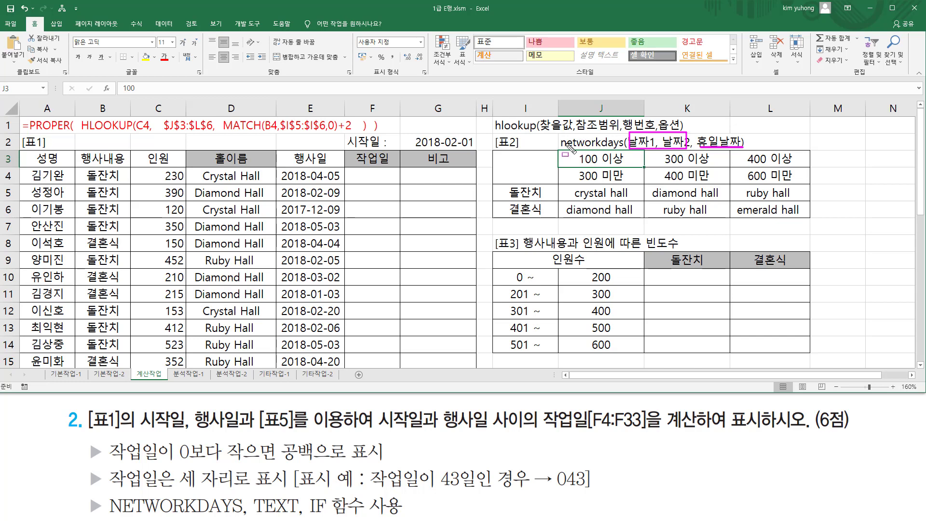
{"action": "key", "text": "Escape"}
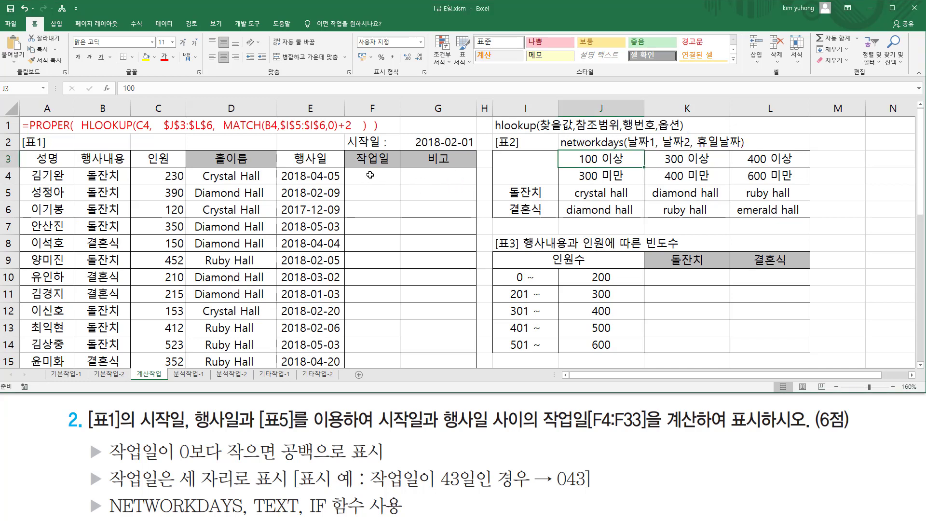
Start a NETWORKDAYS formula in F4 with the absolute start date $G$2 and the event date E4.
{"action": "left_click", "coordinate": [371, 174]}
{"action": "type", "text": "="}
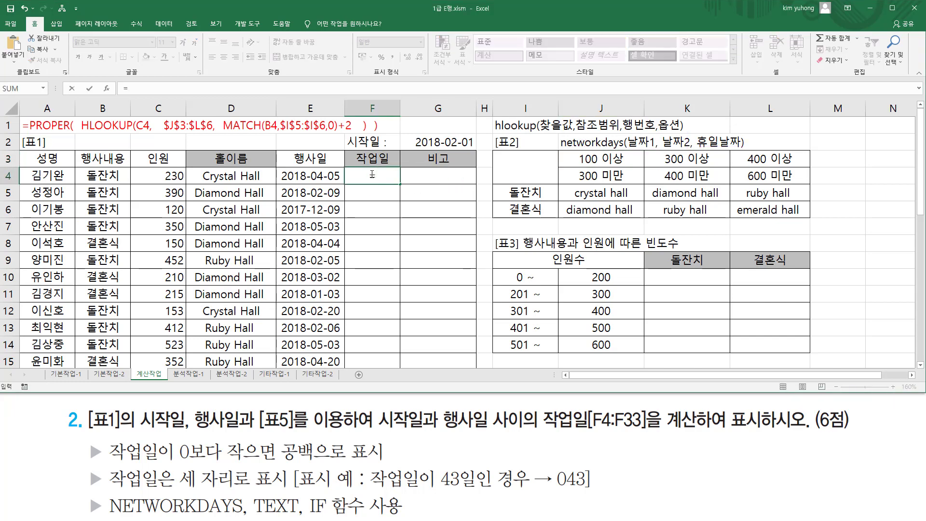
{"action": "type", "text": "ㅜ"}
{"action": "type", "text": "net"}
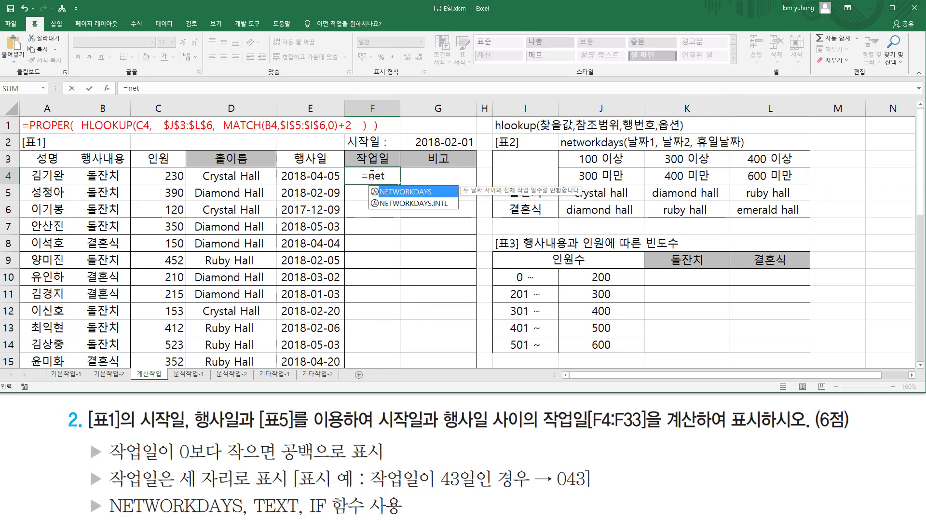
{"action": "key", "text": "Tab"}
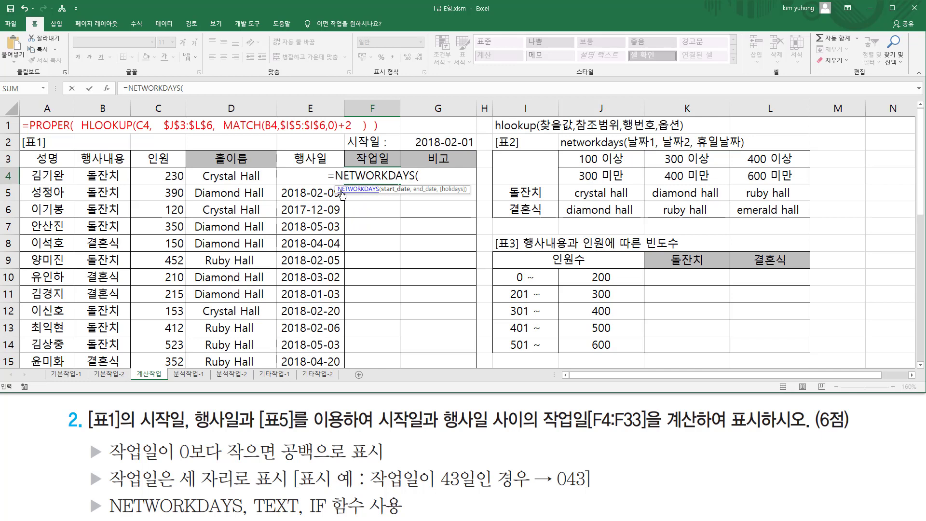
{"action": "left_click", "coordinate": [437, 142]}
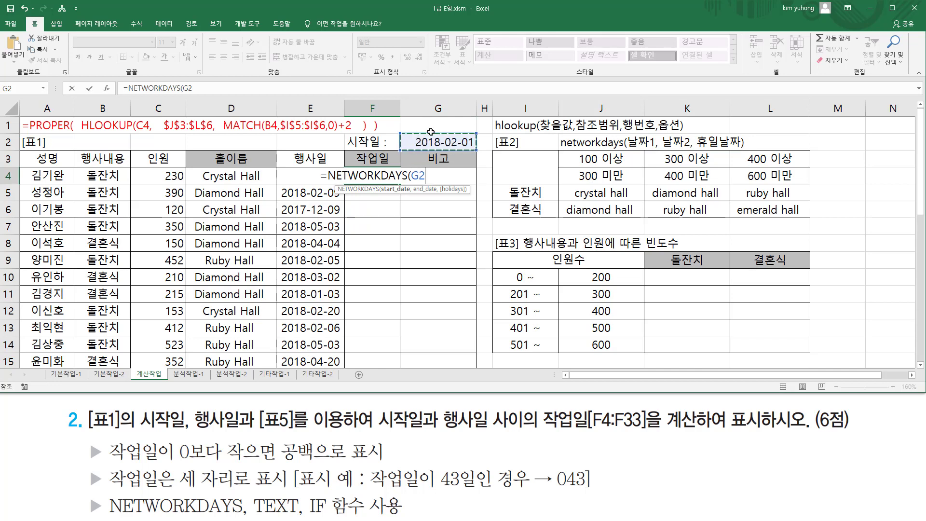
{"action": "key", "text": "F4"}
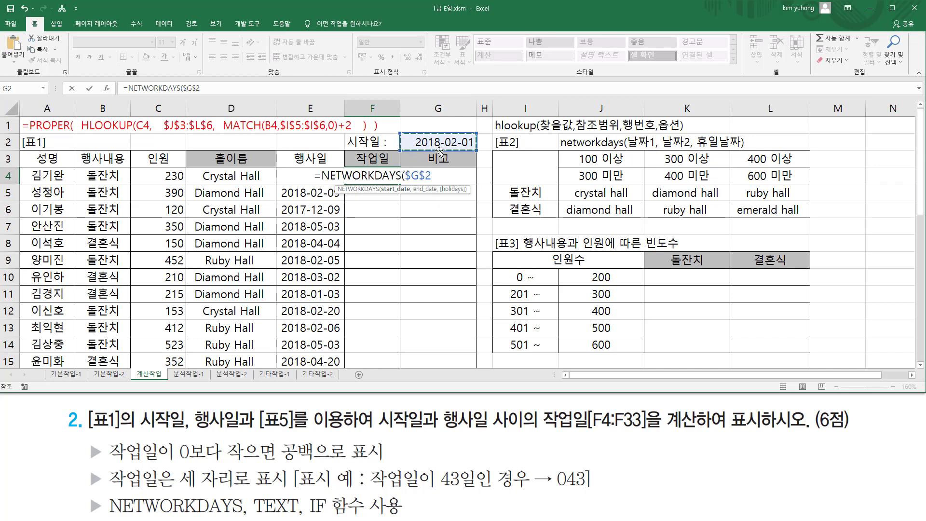
{"action": "type", "text": ","}
{"action": "left_click", "coordinate": [298, 191]}
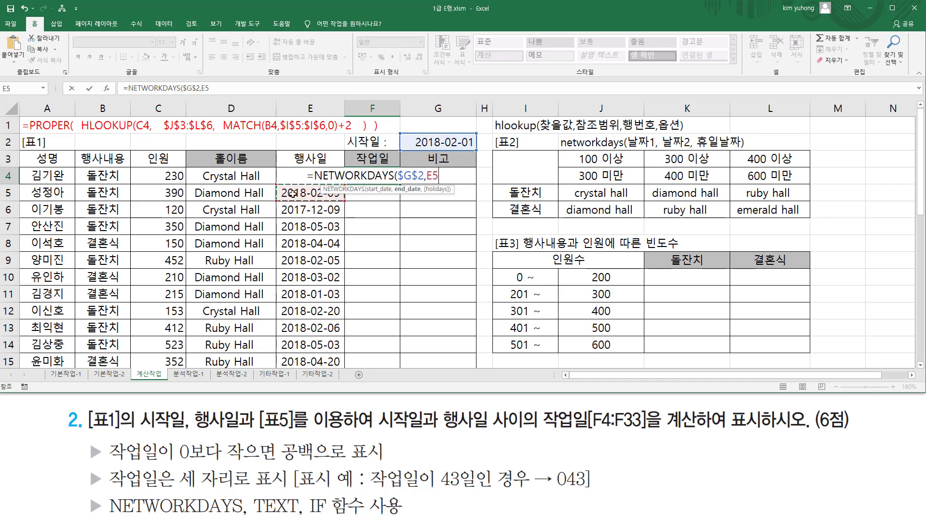
{"action": "left_click", "coordinate": [292, 175]}
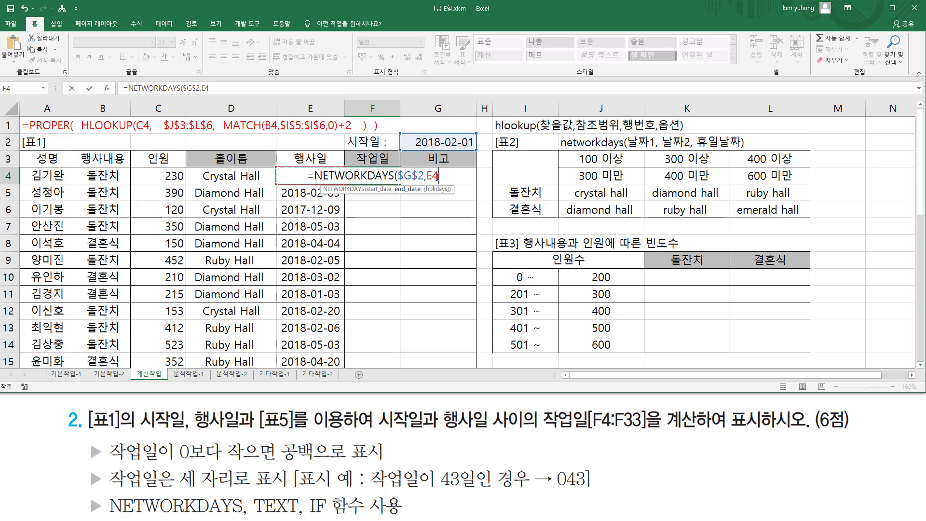
Add the [표5] holiday dates $I$27:$I$32 as the third NETWORKDAYS argument and complete the formula in F4.
{"action": "type", "text": ","}
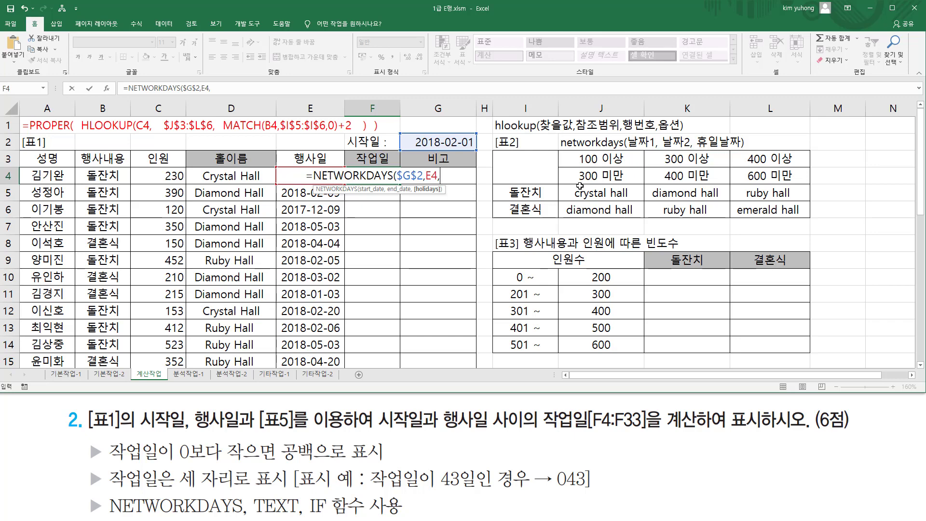
{"action": "scroll", "coordinate": [572, 192], "scroll_direction": "down", "scroll_amount": 7}
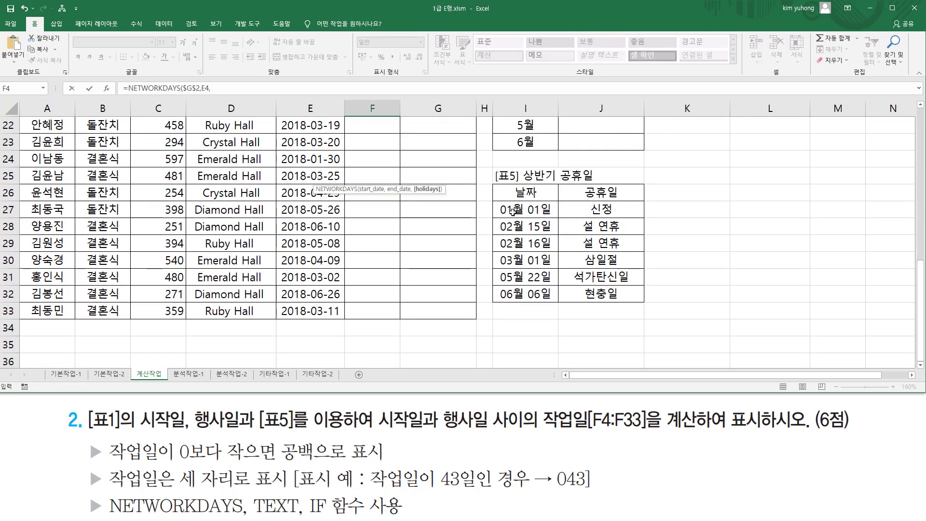
{"action": "left_click_drag", "start_coordinate": [512, 211], "coordinate": [518, 296]}
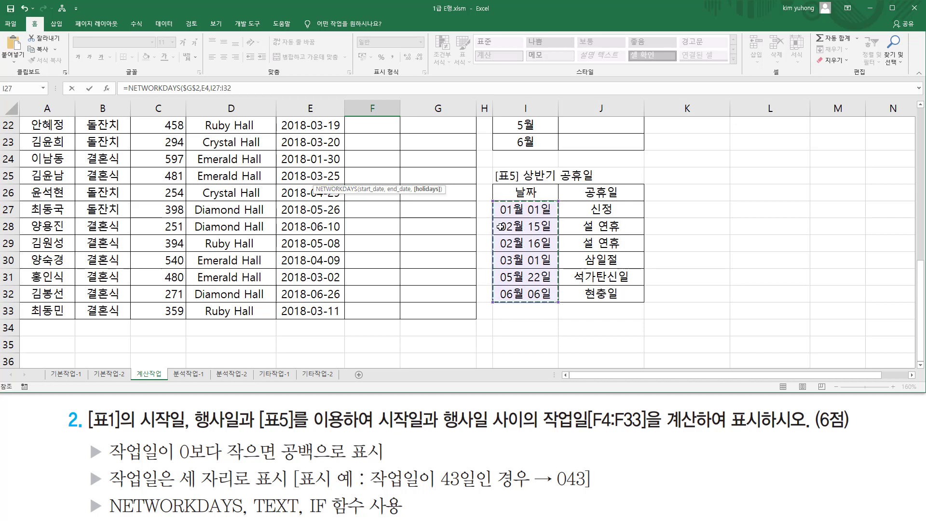
{"action": "scroll", "coordinate": [493, 265], "scroll_direction": "up", "scroll_amount": 7}
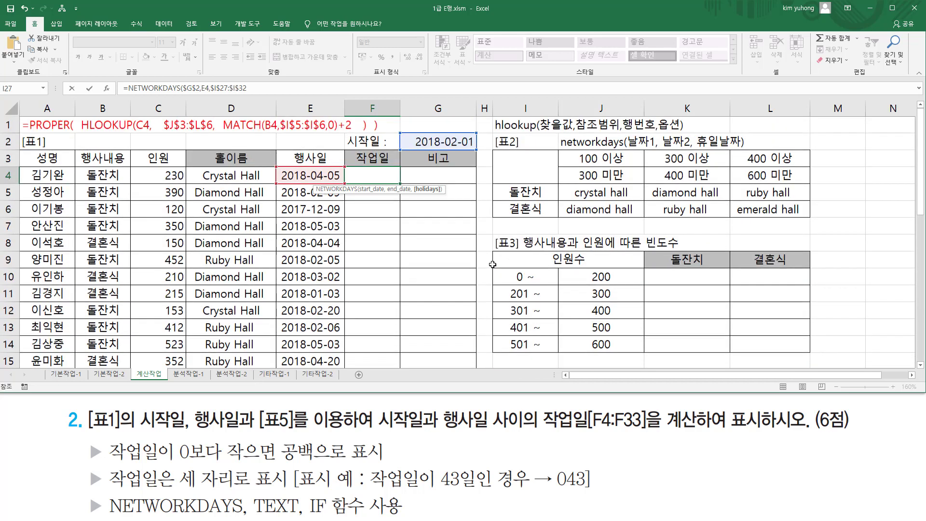
{"action": "key", "text": "F4"}
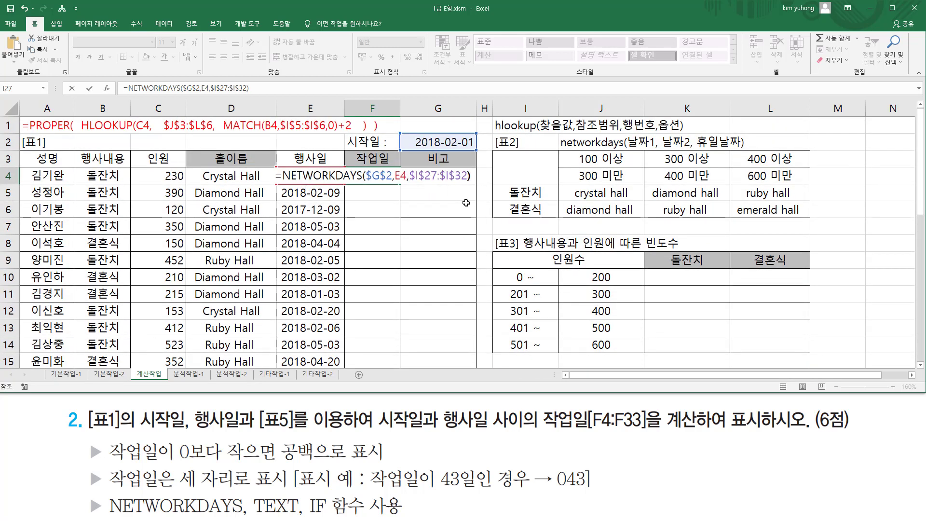
{"action": "key", "text": "Return"}
Copy the F4 formula down to F5 and check the result against the dates in G2 and E5.
{"action": "left_click", "coordinate": [392, 179]}
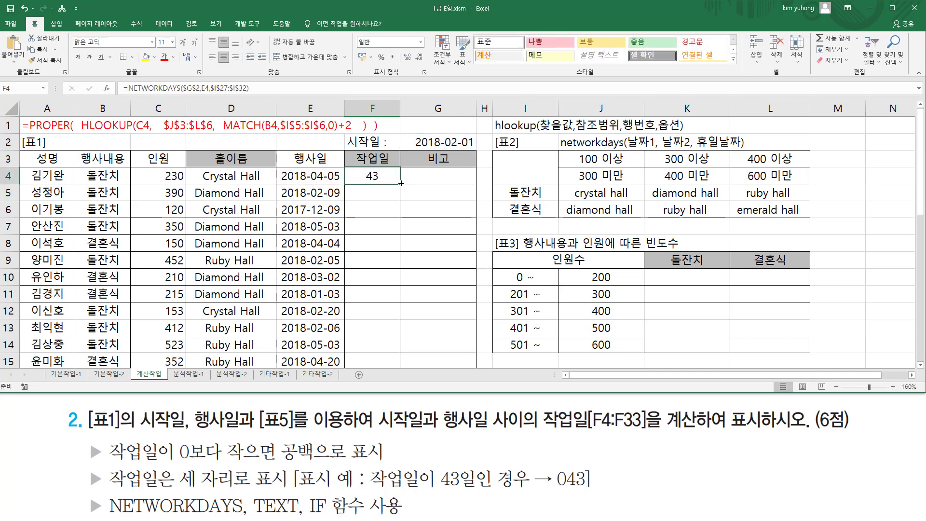
{"action": "left_click_drag", "start_coordinate": [401, 183], "coordinate": [400, 201]}
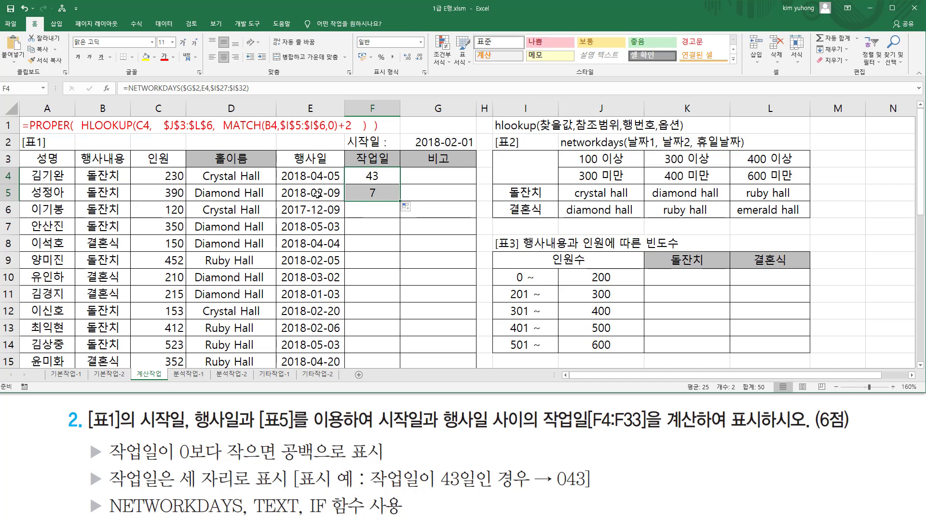
{"action": "left_click_drag", "start_coordinate": [440, 147], "coordinate": [475, 147]}
{"action": "left_click_drag", "start_coordinate": [312, 198], "coordinate": [382, 198]}
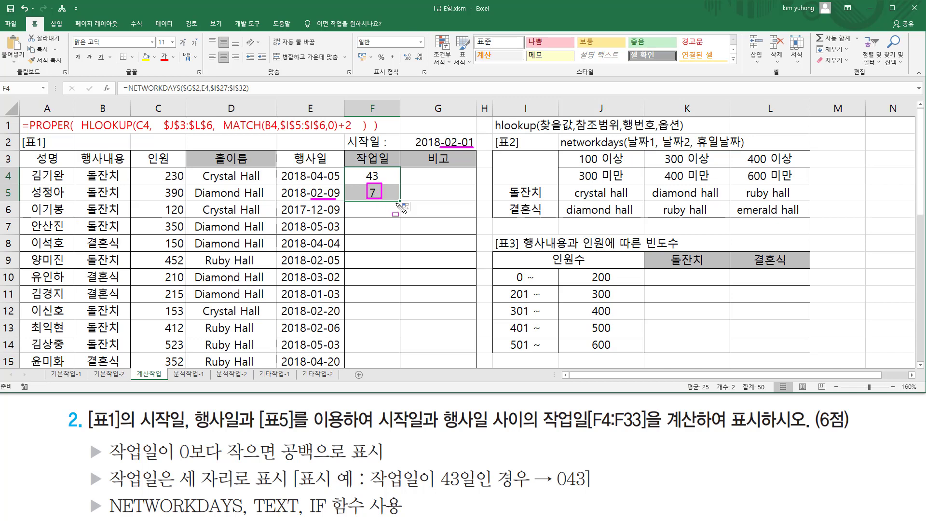
{"action": "key", "text": "Escape"}
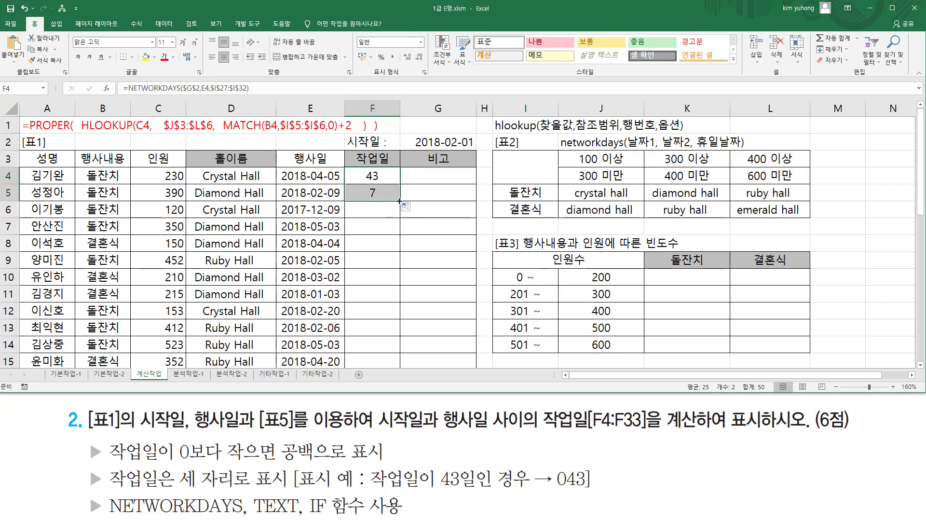
Fill the working-day formula down to F12 and compare row 6's dates and result with the below-0 blank rule.
{"action": "left_click_drag", "start_coordinate": [398, 201], "coordinate": [390, 316]}
{"action": "key", "text": "ctrl+2"}
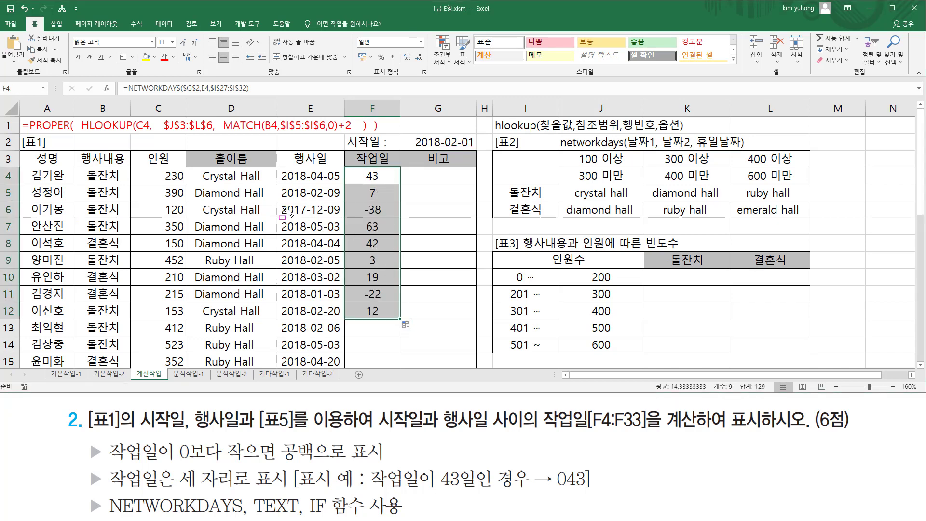
{"action": "left_click_drag", "start_coordinate": [410, 130], "coordinate": [477, 148]}
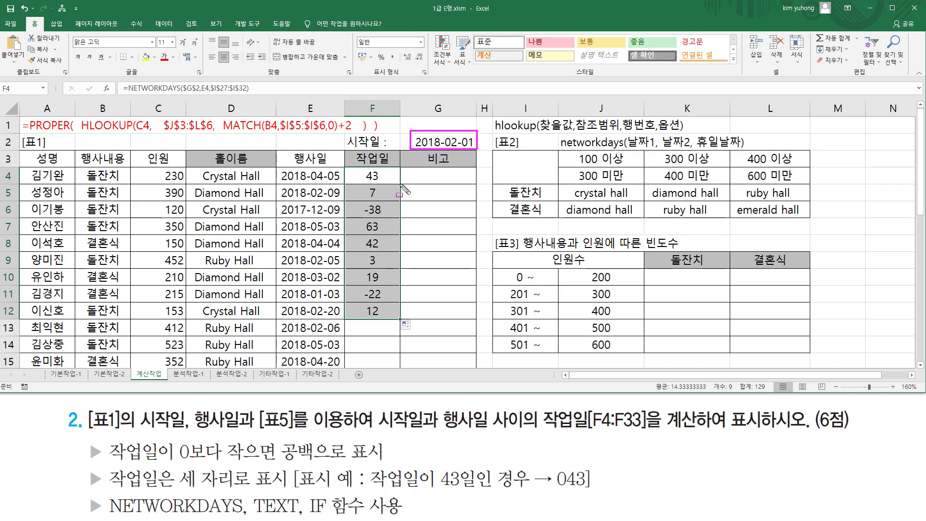
{"action": "mouse_move", "coordinate": [278, 201]}
{"action": "left_mouse_down"}
{"action": "mouse_move", "coordinate": [292, 219]}
{"action": "mouse_move", "coordinate": [342, 218]}
{"action": "left_mouse_up"}
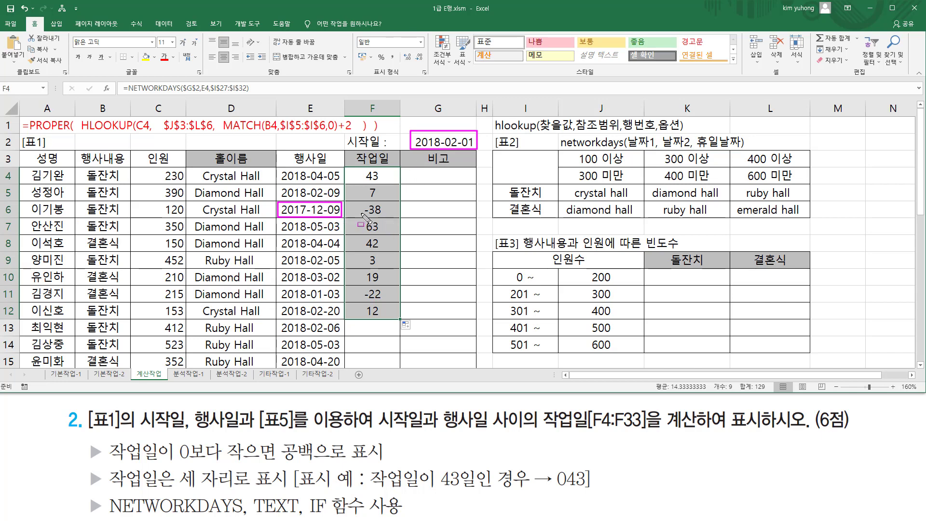
{"action": "mouse_move", "coordinate": [354, 216]}
{"action": "left_mouse_down"}
{"action": "mouse_move", "coordinate": [379, 222]}
{"action": "mouse_move", "coordinate": [396, 202]}
{"action": "left_mouse_up"}
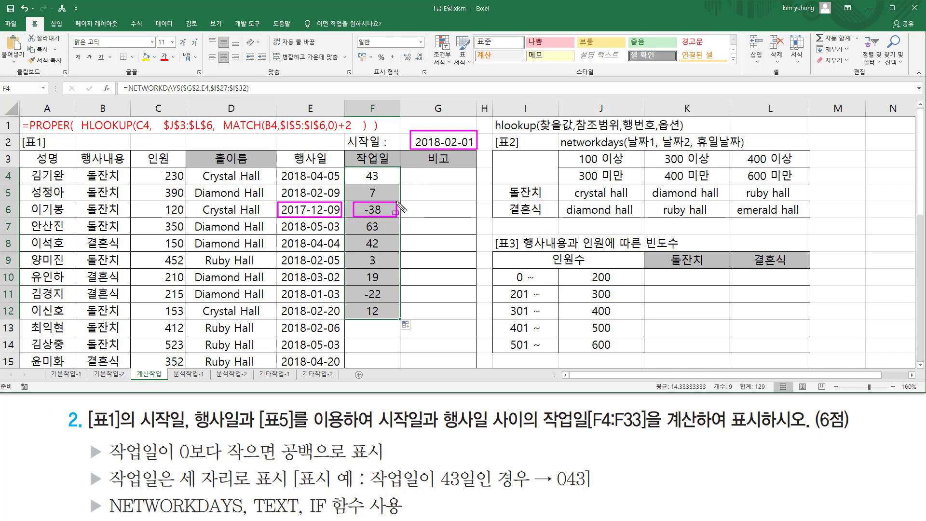
{"action": "left_click", "coordinate": [171, 462]}
{"action": "mouse_move", "coordinate": [172, 462]}
{"action": "left_mouse_down"}
{"action": "mouse_move", "coordinate": [275, 461]}
{"action": "mouse_move", "coordinate": [297, 448]}
{"action": "mouse_move", "coordinate": [371, 462]}
{"action": "left_mouse_up"}
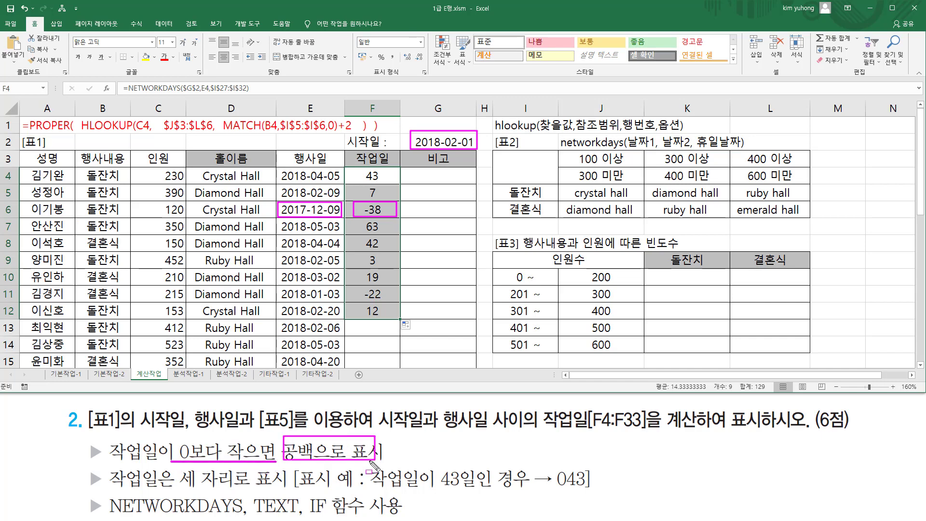
{"action": "key", "text": "Escape"}
Rewrite the F4 formula as an IF function with the copied NETWORKDAYS expression as the start of its logical test.
{"action": "left_click", "coordinate": [381, 175]}
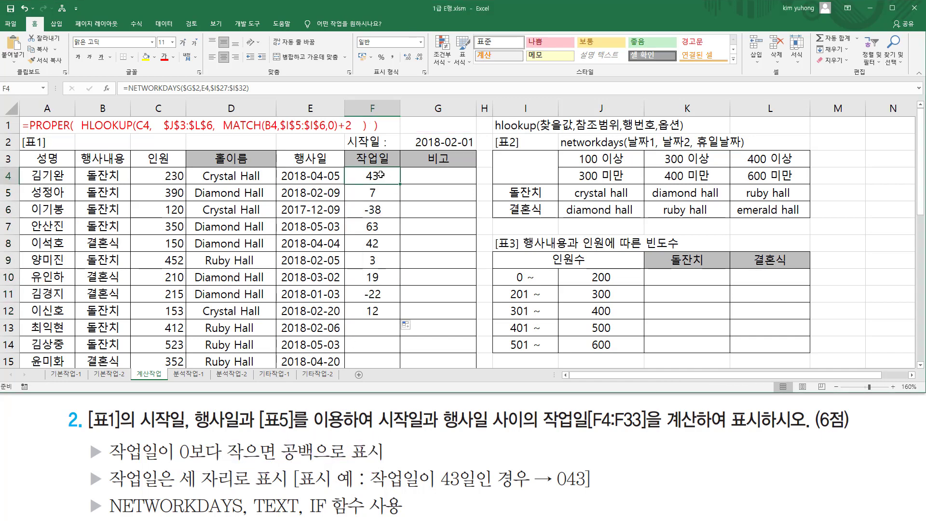
{"action": "double_click", "coordinate": [378, 175]}
{"action": "left_click_drag", "start_coordinate": [282, 177], "coordinate": [591, 178]}
{"action": "key", "text": "ctrl+c"}
{"action": "key", "text": "BackSpace"}
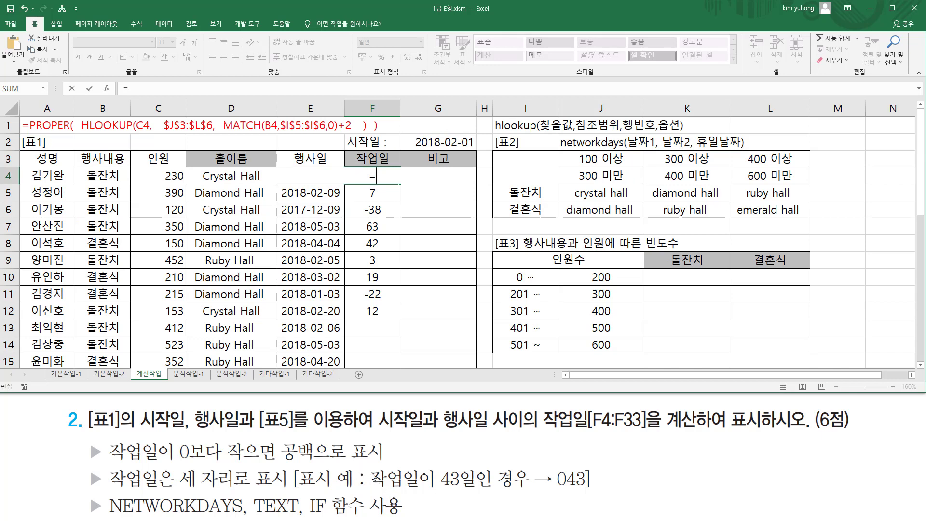
{"action": "type", "text": "if("}
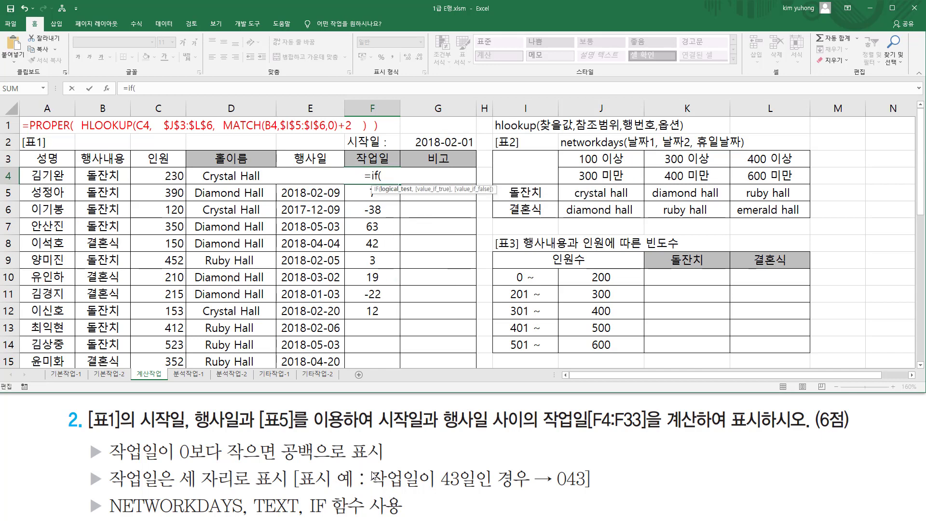
{"action": "key", "text": "ctrl+v"}
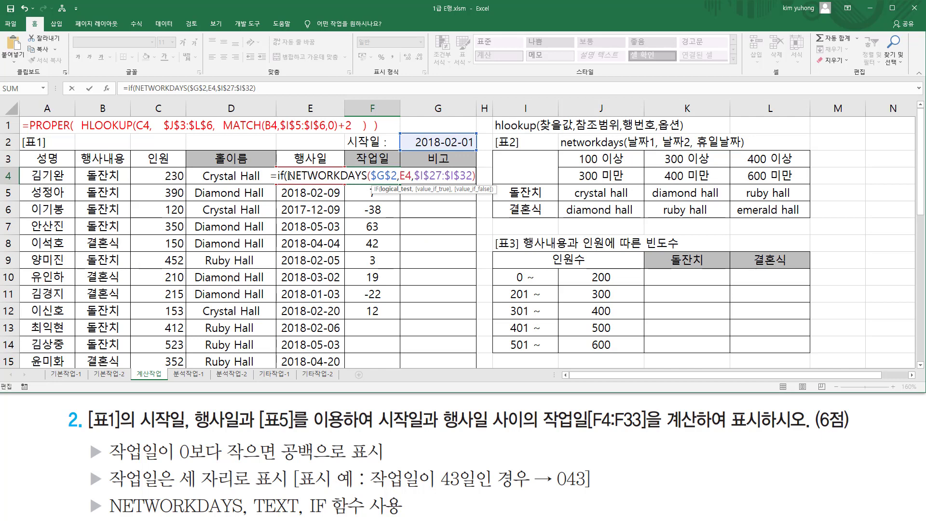
{"action": "key", "text": "shift+End"}
{"action": "key", "text": "ctrl+c"}
{"action": "left_click", "coordinate": [289, 175]}
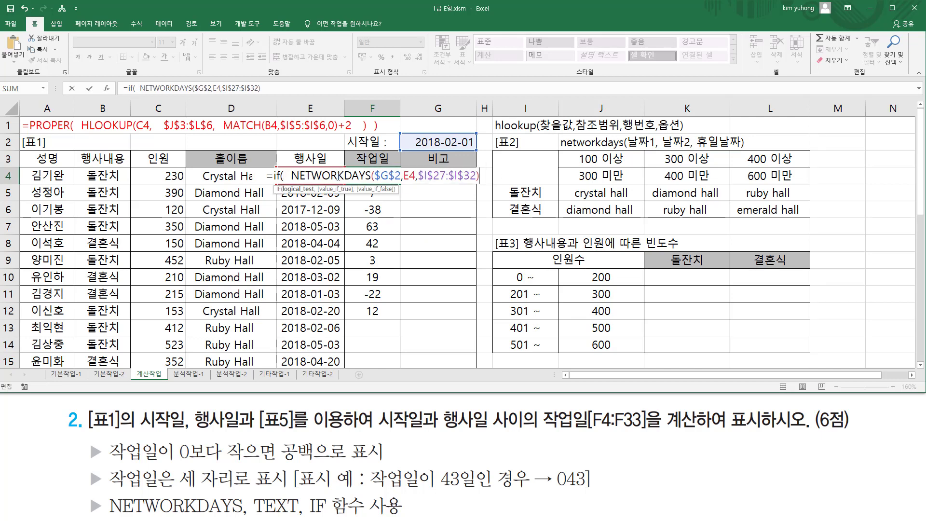
Complete the IF test in F4 with <0 and enter "" as the value if true.
{"action": "key", "text": "End"}
{"action": "type", "text": "<0"}
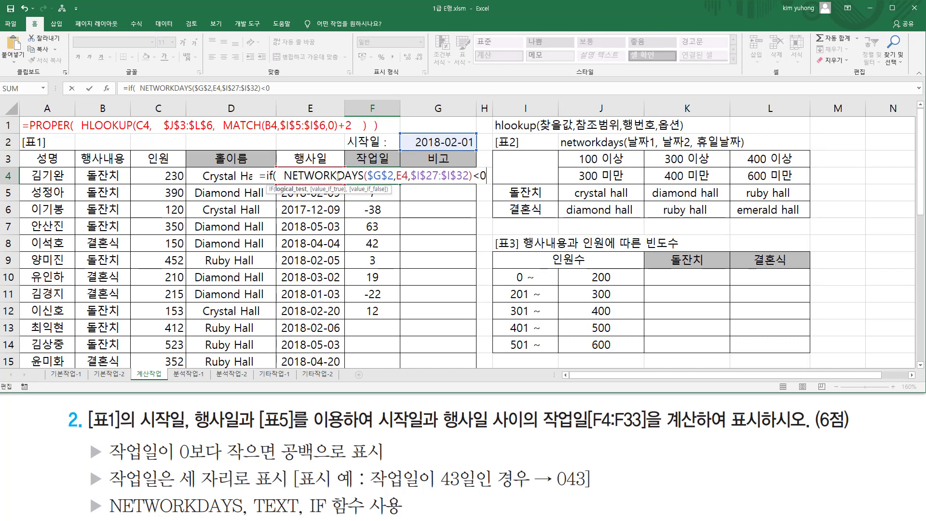
{"action": "type", "text": " ,"}
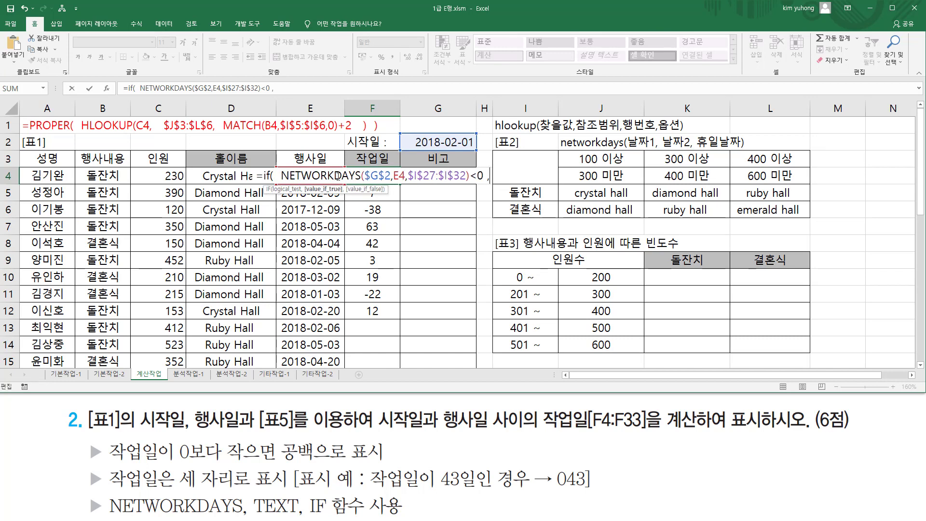
{"action": "type", "text": "  \"\""}
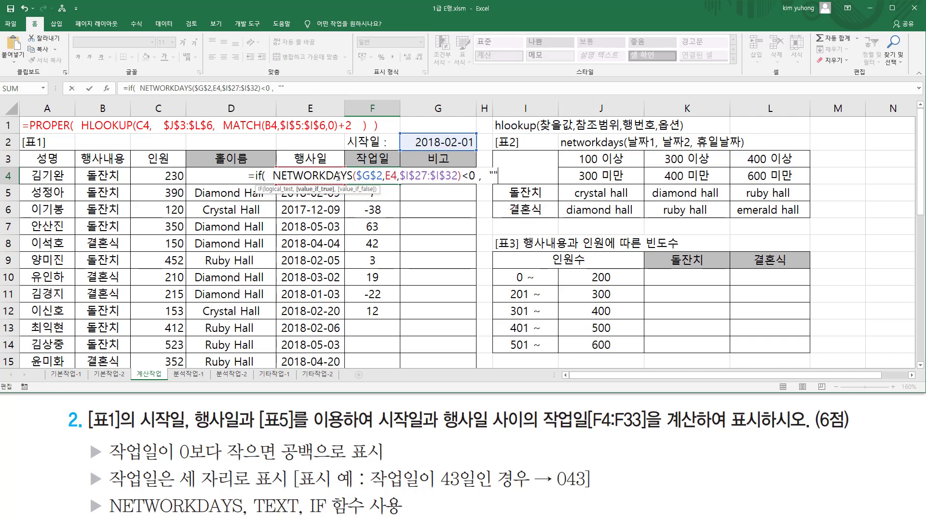
{"action": "type", "text": ","}
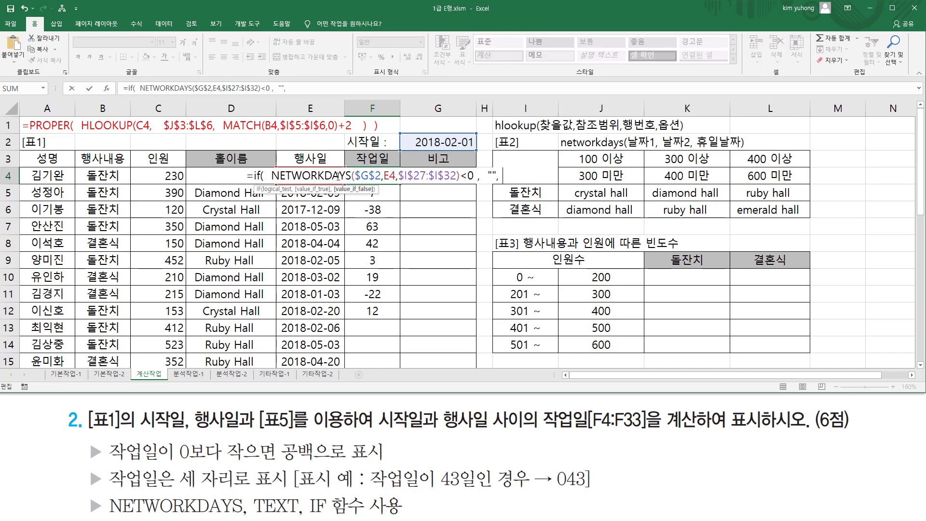
Complete F4's IF formula with NETWORKDAYS($G$2,E4,$I$27:$I$32) as the value if false, and fill it down to F12.
{"action": "key", "text": "BackSpace"}
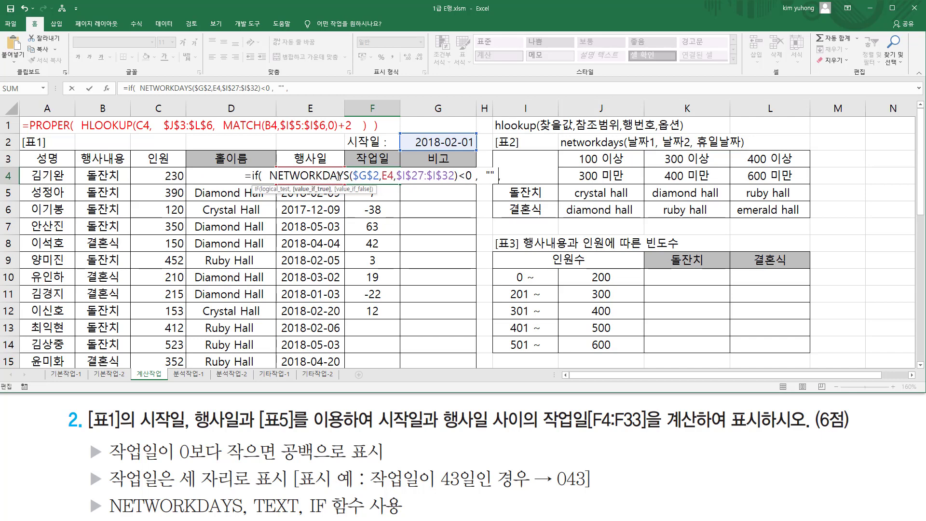
{"action": "type", "text": ","}
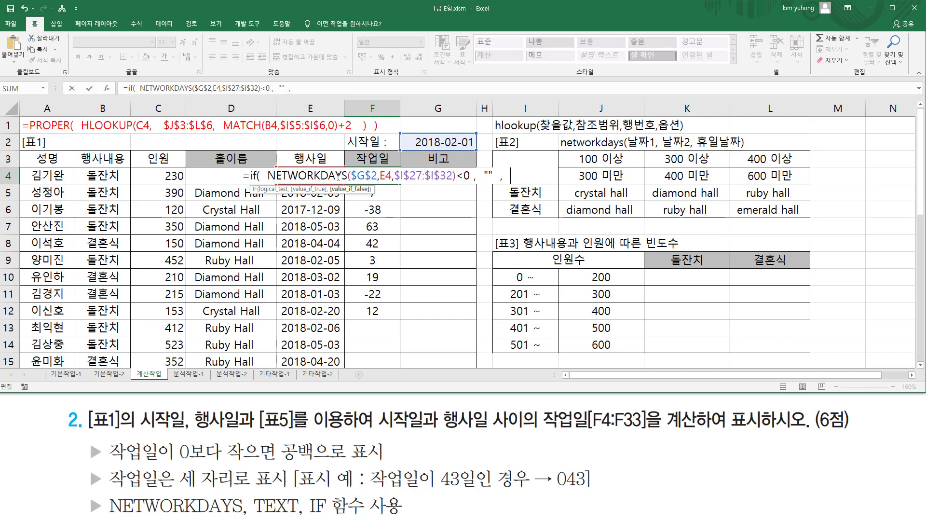
{"action": "key", "text": "ctrl+v"}
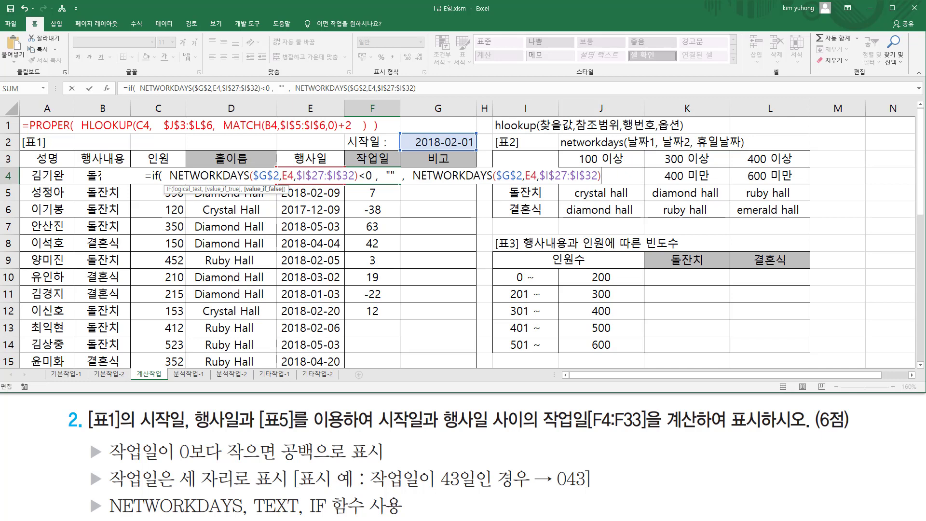
{"action": "type", "text": ")"}
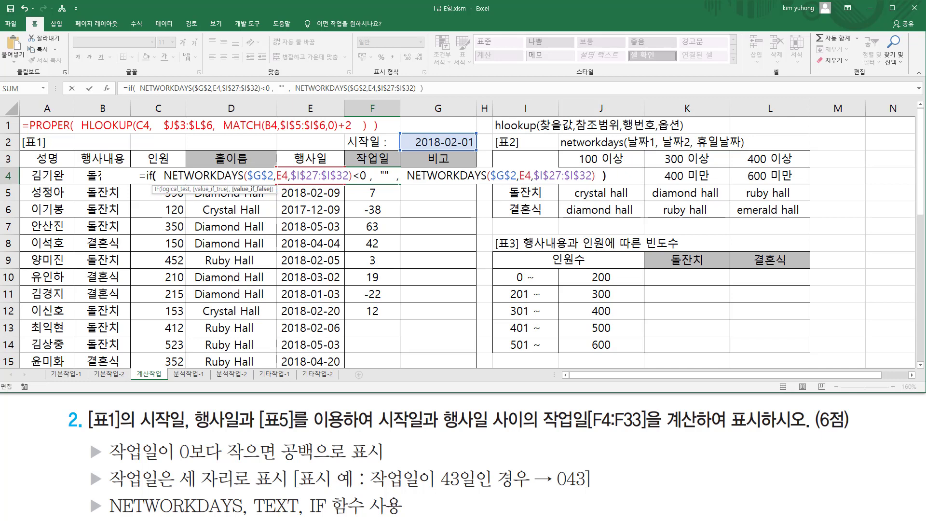
{"action": "key", "text": "Return"}
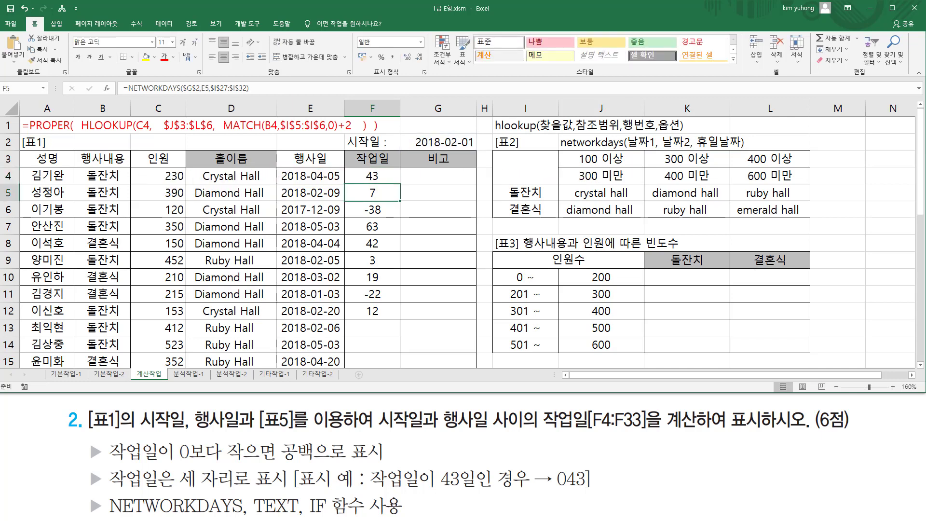
{"action": "left_click", "coordinate": [382, 180]}
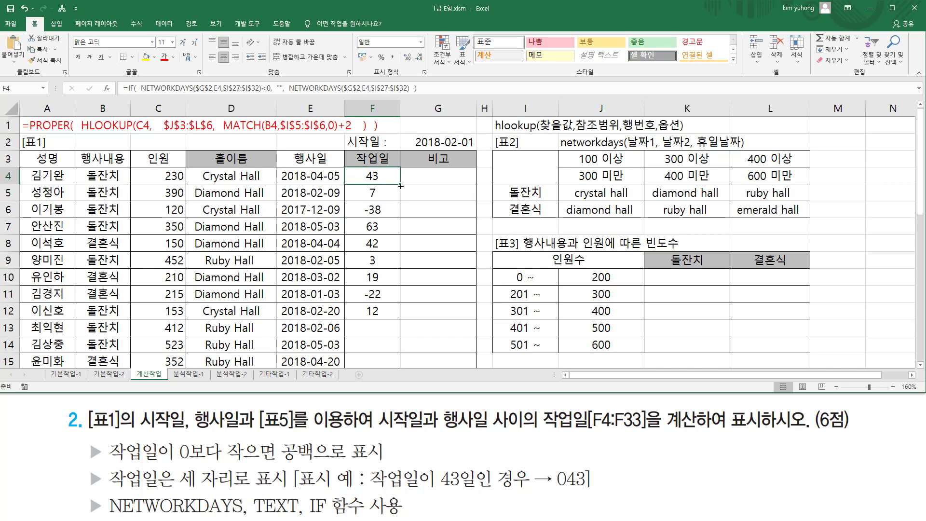
{"action": "left_click_drag", "start_coordinate": [401, 185], "coordinate": [401, 320]}
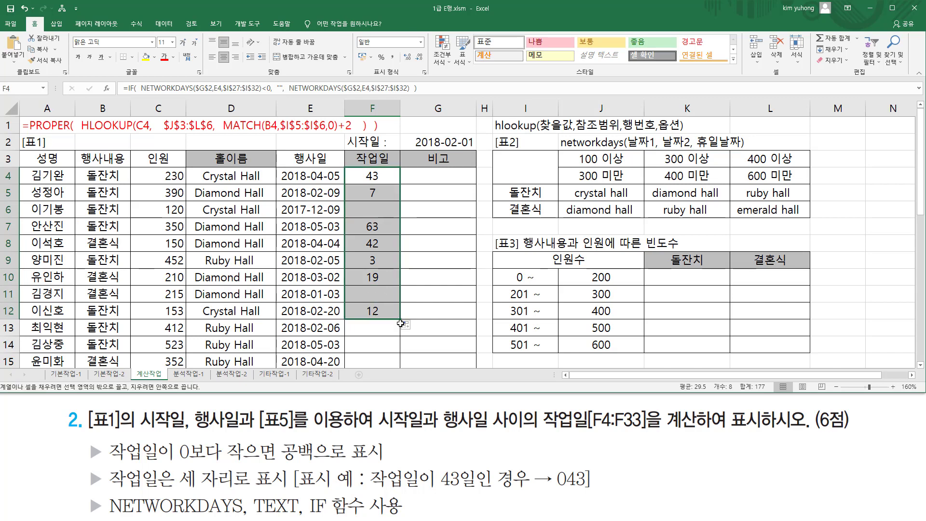
{"action": "left_click", "coordinate": [381, 180]}
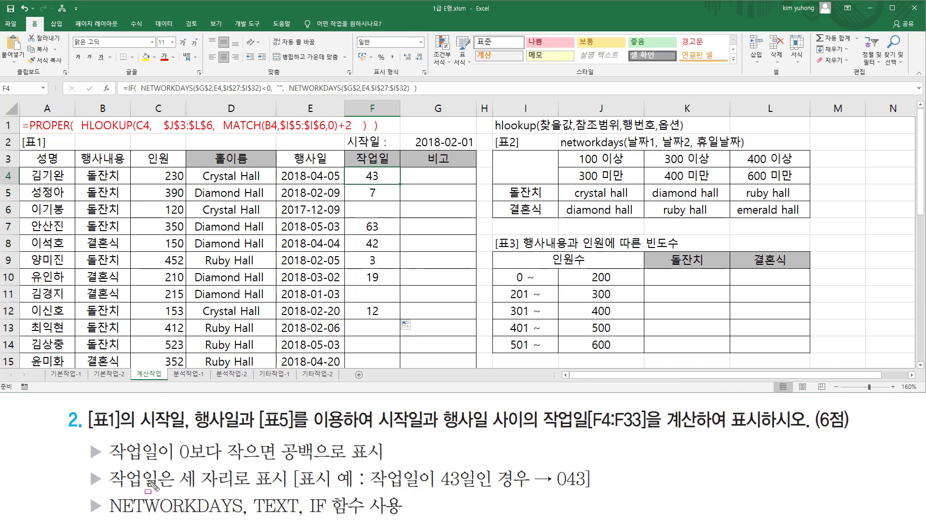
{"action": "mouse_move", "coordinate": [176, 464]}
{"action": "left_mouse_down"}
{"action": "mouse_move", "coordinate": [193, 482]}
{"action": "mouse_move", "coordinate": [252, 491]}
{"action": "left_mouse_up"}
{"action": "left_click_drag", "start_coordinate": [437, 489], "coordinate": [458, 489]}
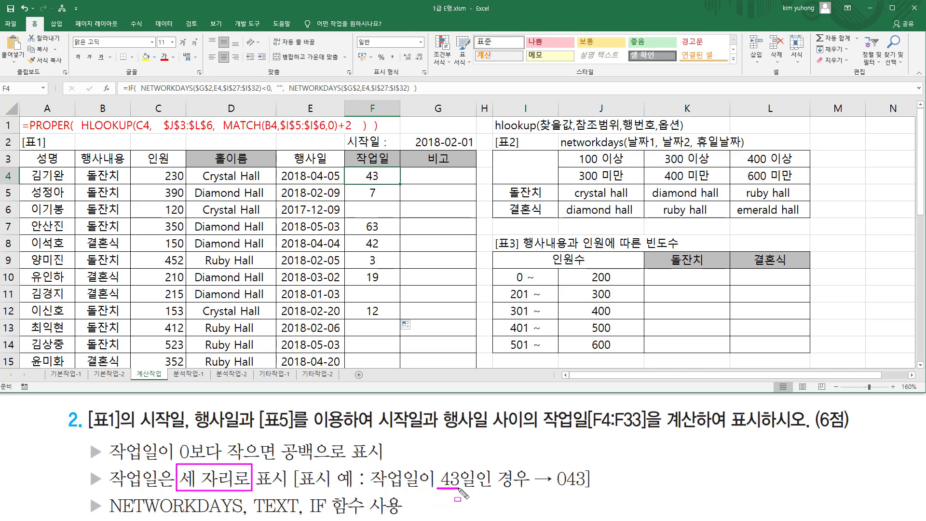
{"action": "left_click_drag", "start_coordinate": [552, 488], "coordinate": [583, 488]}
{"action": "left_click_drag", "start_coordinate": [249, 495], "coordinate": [300, 515]}
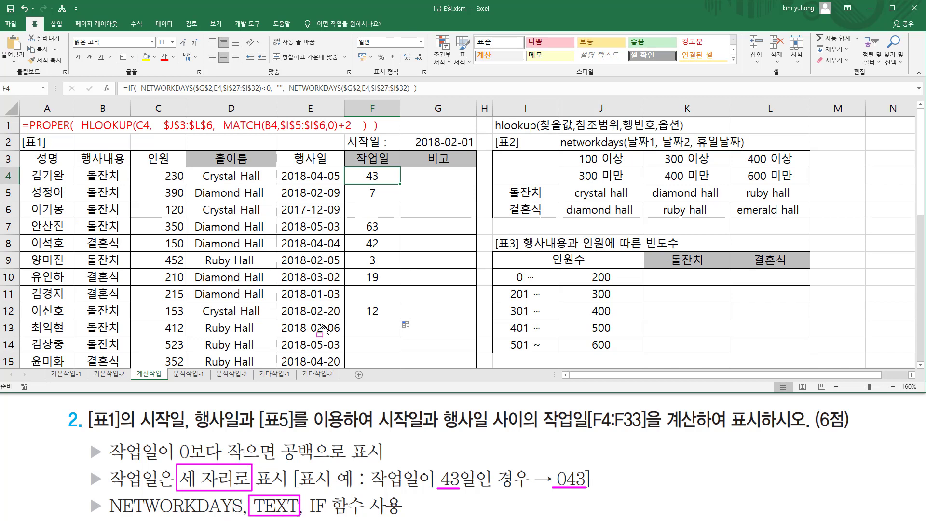
Insert the TEXT function in front of the second NETWORKDAYS call in F4's IF formula.
{"action": "double_click", "coordinate": [366, 176]}
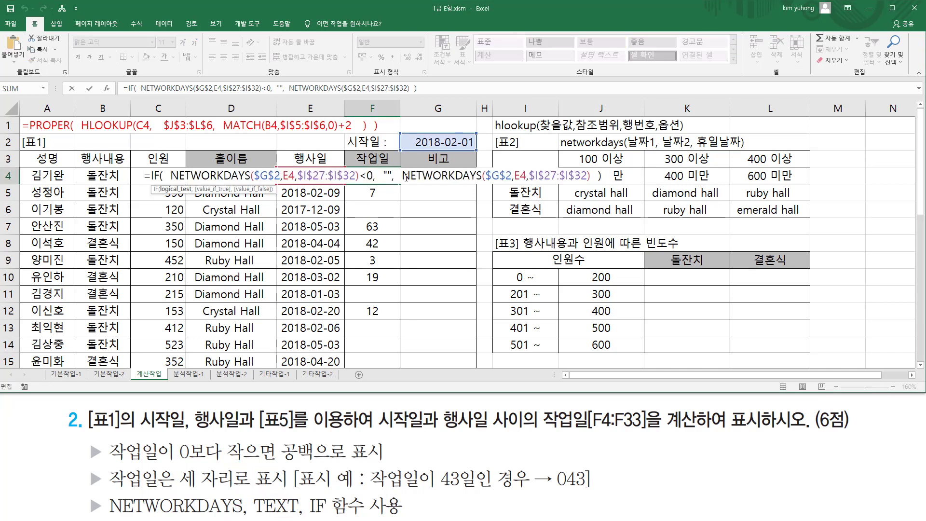
{"action": "left_click_drag", "start_coordinate": [403, 175], "coordinate": [591, 176]}
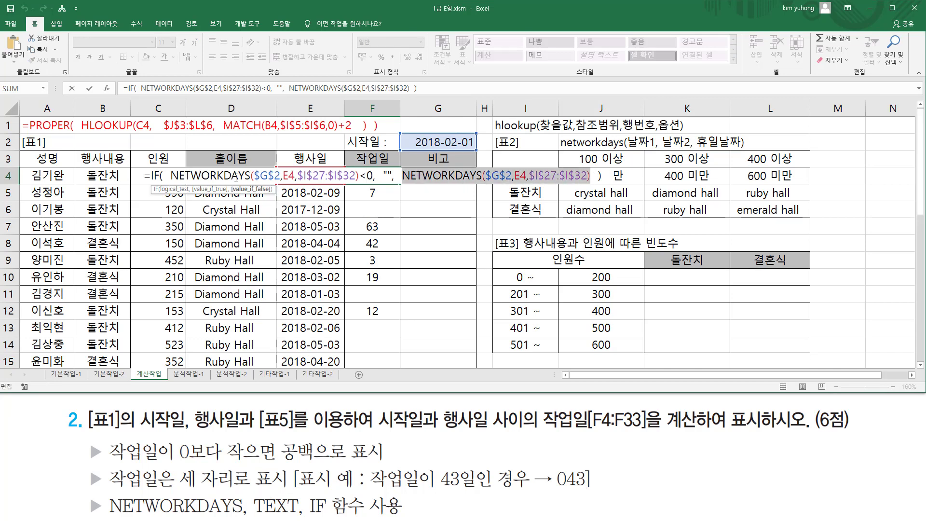
{"action": "mouse_move", "coordinate": [166, 183]}
{"action": "left_mouse_down"}
{"action": "mouse_move", "coordinate": [364, 183]}
{"action": "mouse_move", "coordinate": [374, 170]}
{"action": "mouse_move", "coordinate": [356, 179]}
{"action": "mouse_move", "coordinate": [590, 184]}
{"action": "left_mouse_up"}
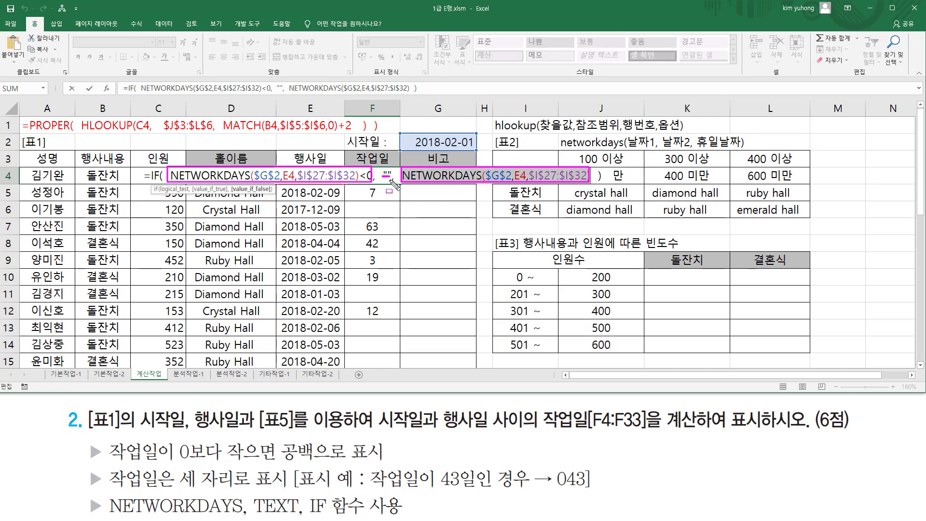
{"action": "key", "text": "Escape"}
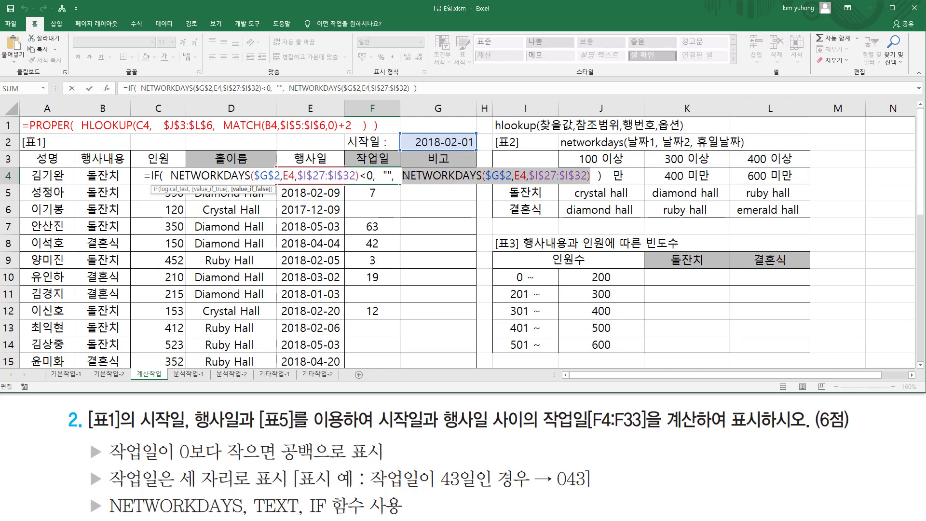
{"action": "key", "text": "Right"}
{"action": "type", "text": "text"}
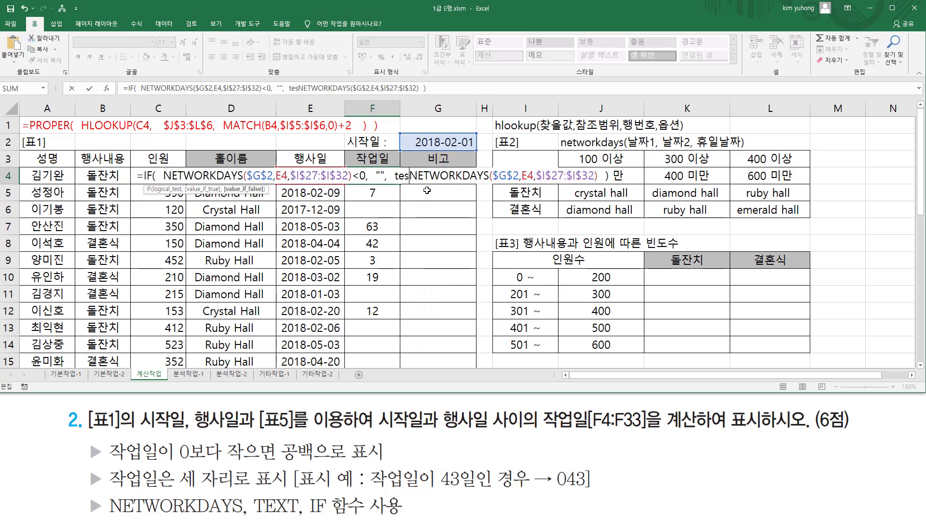
{"action": "key", "text": "Tab"}
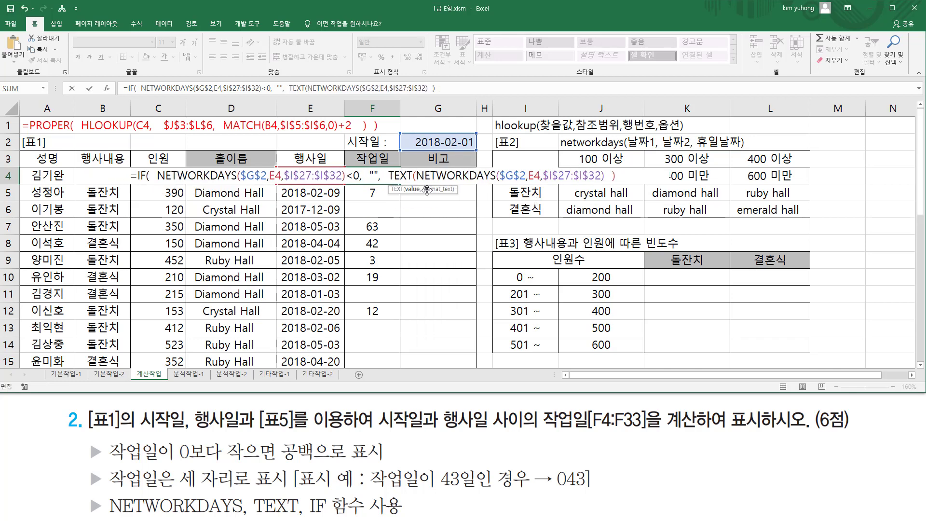
Add the format "000" as the TEXT function's second argument, close its parenthesis and commit the formula in F4.
{"action": "key", "text": "shift+End"}
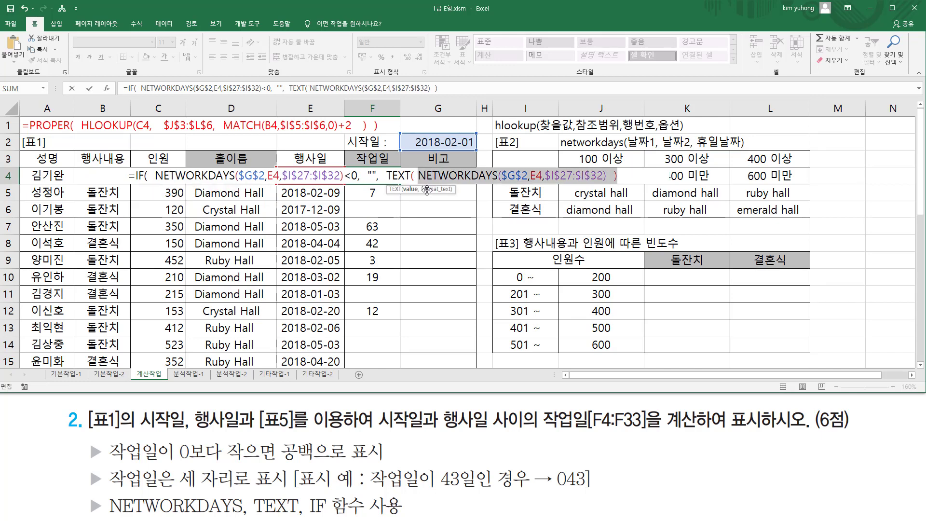
{"action": "key", "text": "shift+Left"}
{"action": "key", "text": "shift+Left"}
{"action": "key", "text": "Right"}
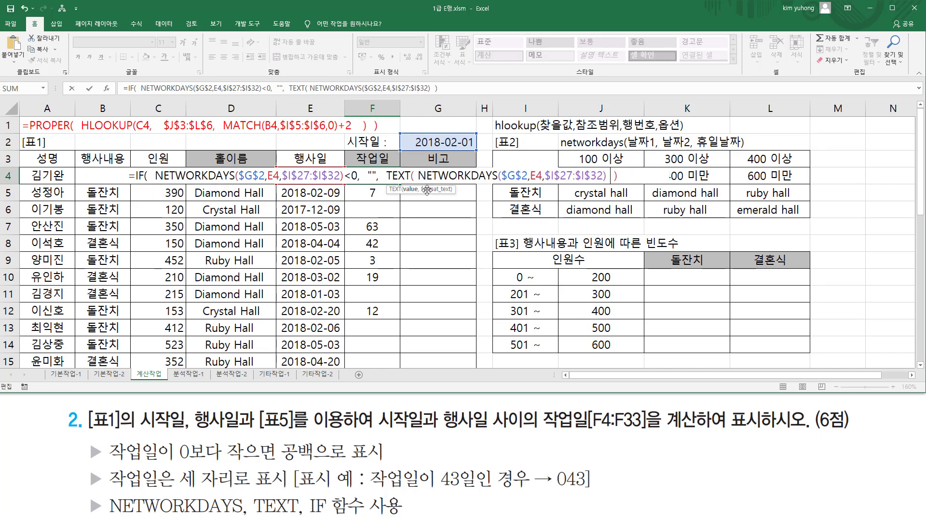
{"action": "type", "text": ", "}
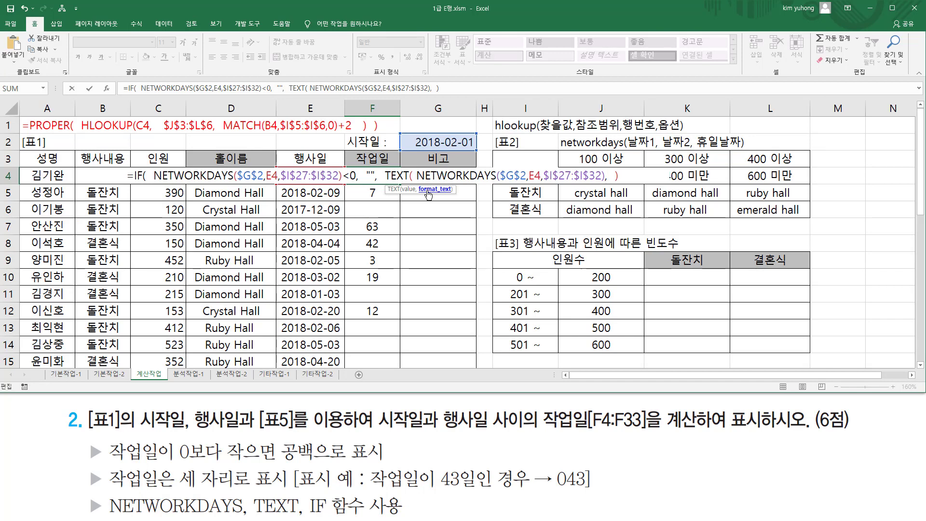
{"action": "type", "text": "\""}
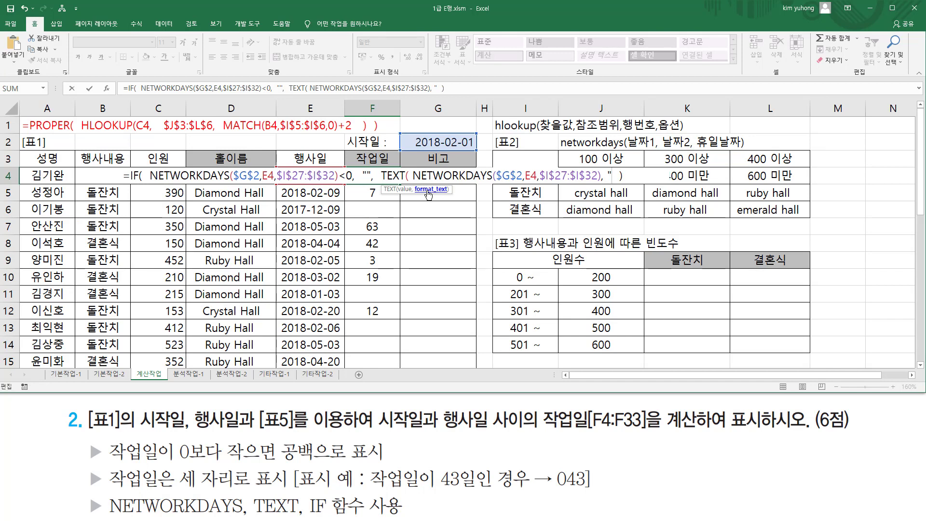
{"action": "type", "text": "000"}
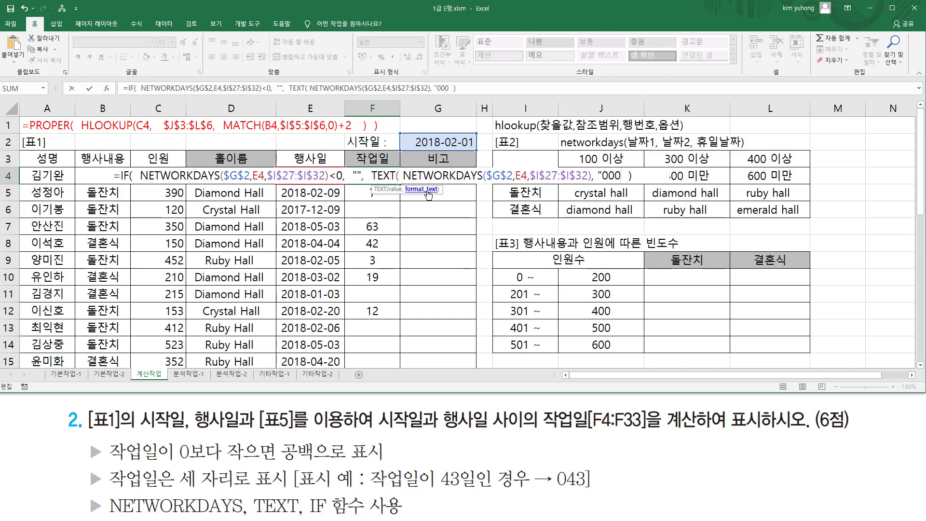
{"action": "type", "text": "\""}
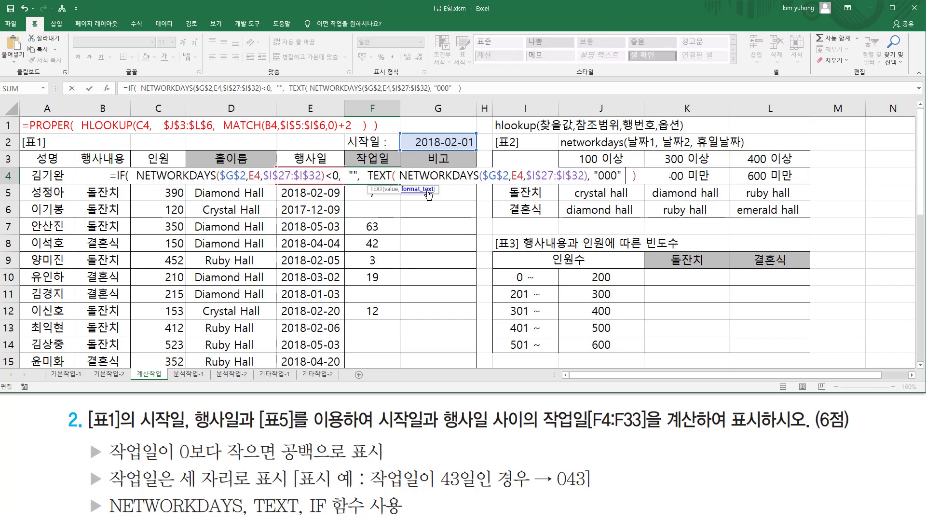
{"action": "type", "text": " )"}
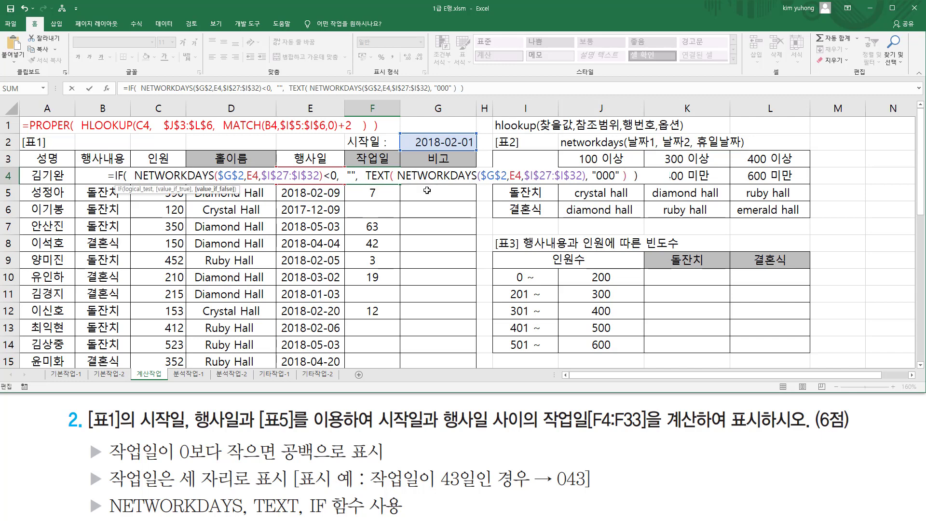
{"action": "key", "text": "Return"}
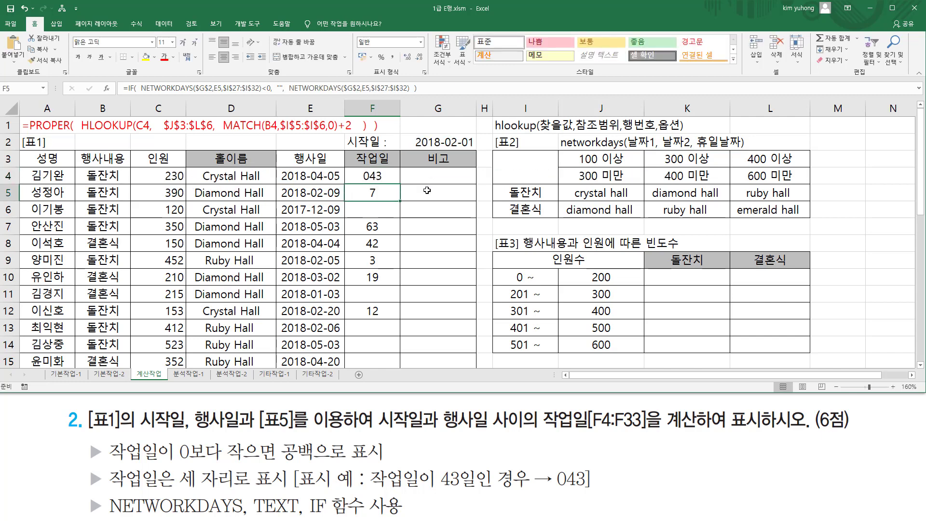
Fill the formula in F4 down the 작업일 column to F33.
{"action": "left_click_drag", "start_coordinate": [381, 175], "coordinate": [387, 334]}
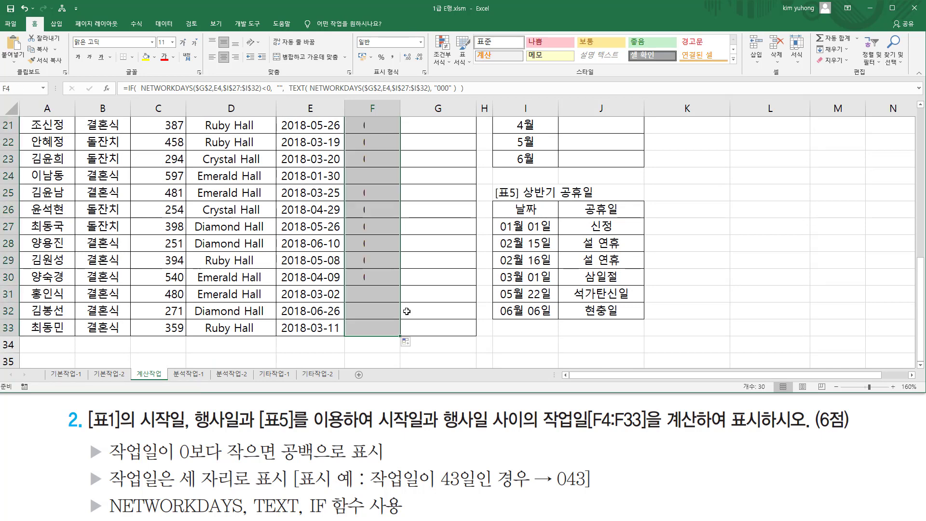
{"action": "scroll", "coordinate": [407, 298], "scroll_direction": "up", "scroll_amount": 7}
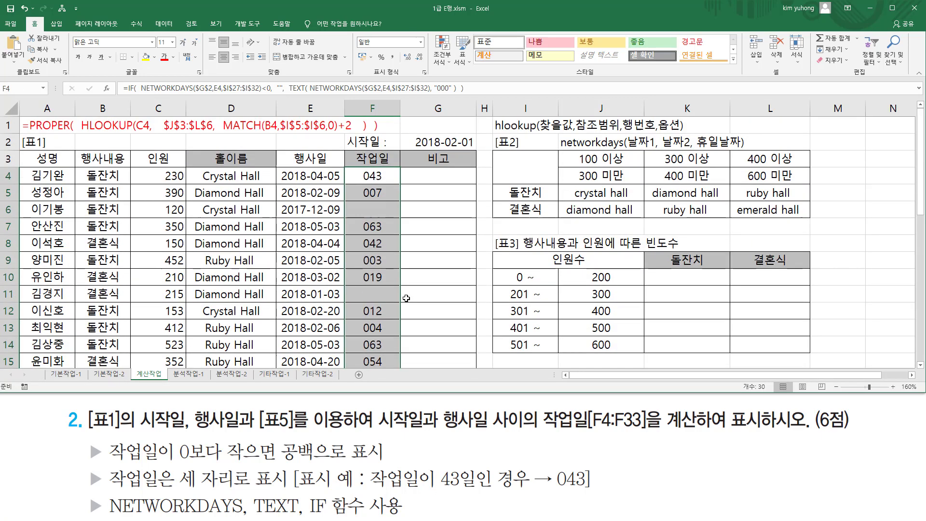
{"action": "left_click_drag", "start_coordinate": [379, 174], "coordinate": [381, 175]}
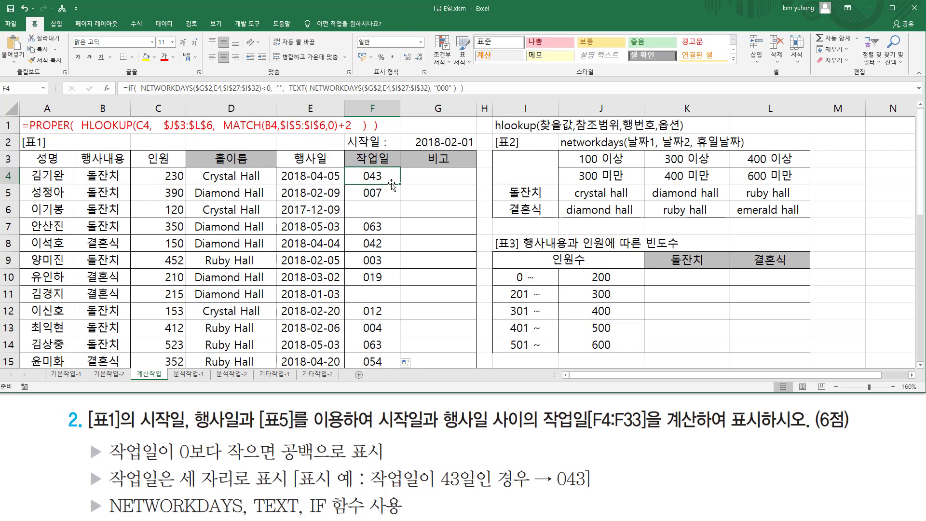
Replace the function notes above [표2] with a copy of F4's formula in I1, stored as plain text in red.
{"action": "left_click", "coordinate": [488, 87]}
{"action": "key", "text": "ctrl+a"}
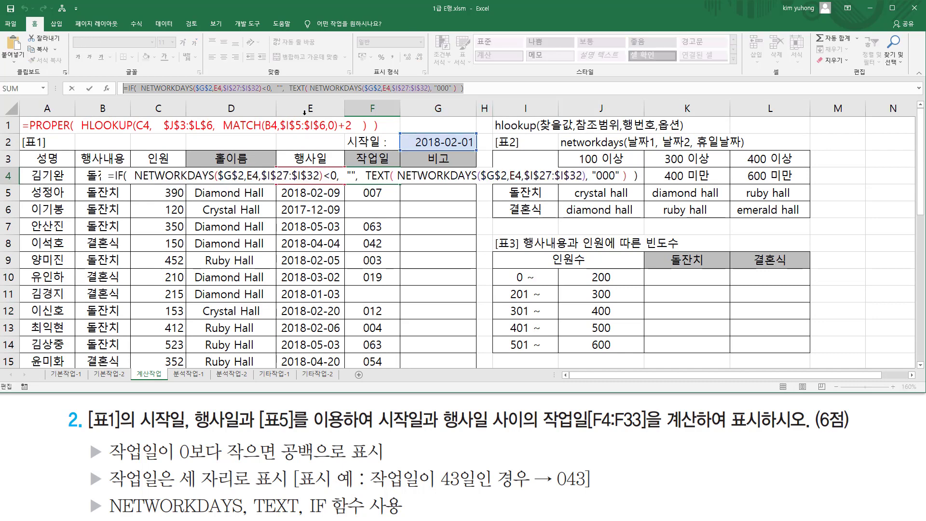
{"action": "key", "text": "Escape"}
{"action": "left_click", "coordinate": [524, 127]}
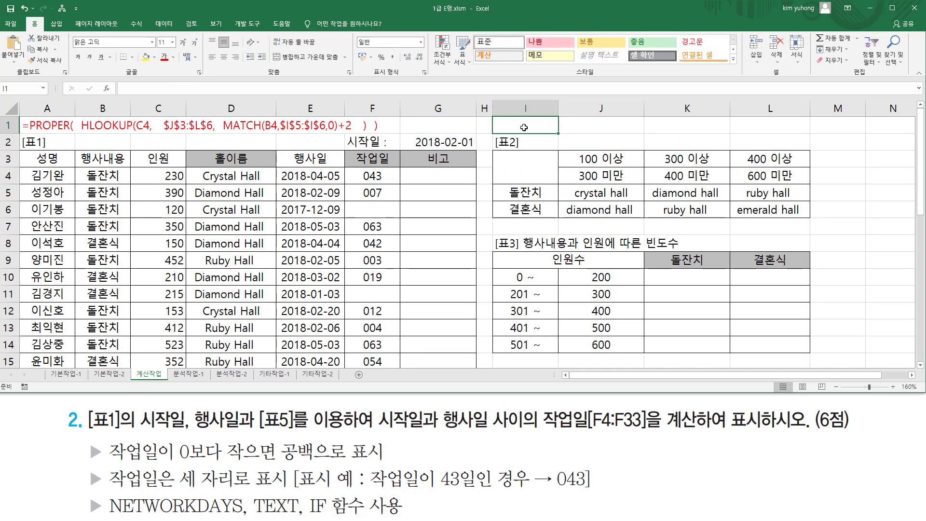
{"action": "type", "text": "'=IF( NETWORKDAYS($G$2,E4,$I$27:$I$32)<0, \"\", TEXT( NETWORKDAYS($G$2,E4,$I$27:$I$32), \"000\" ) )"}
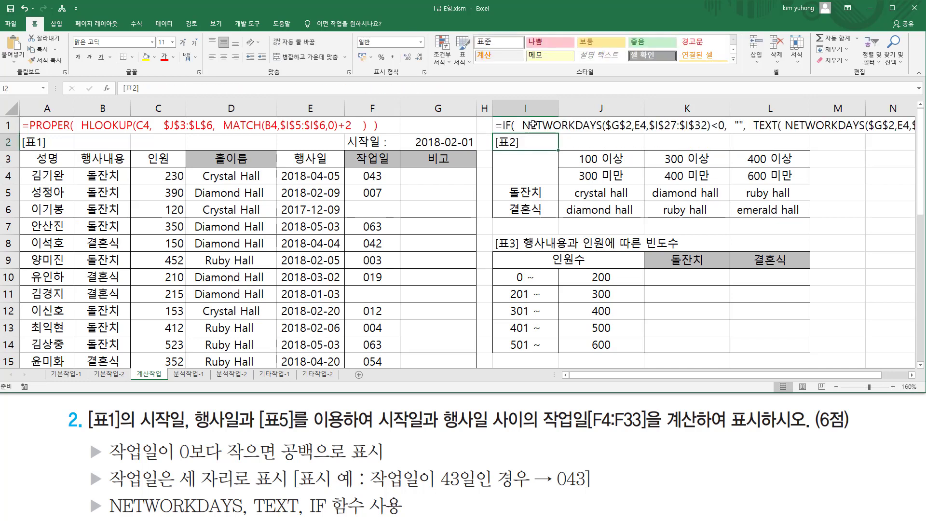
{"action": "scroll", "coordinate": [260, 131], "scroll_direction": "right", "scroll_amount": 2}
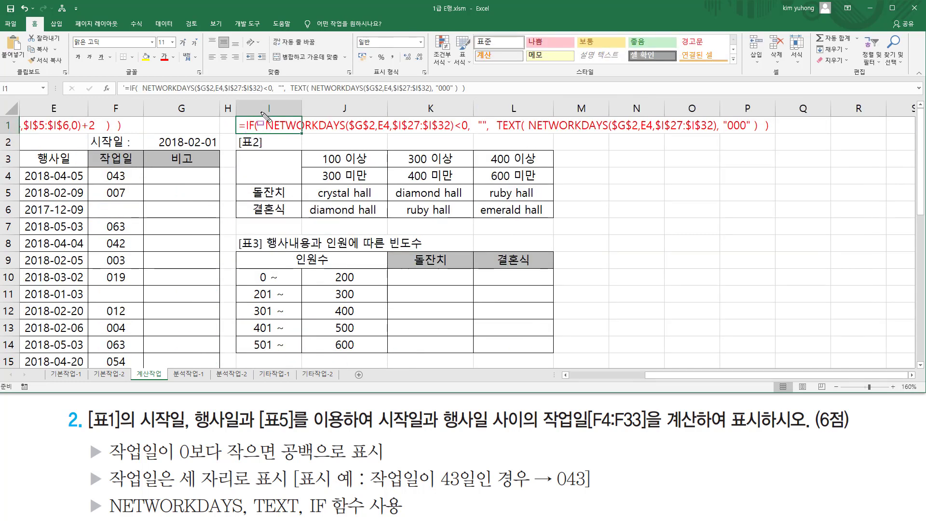
{"action": "mouse_move", "coordinate": [263, 109]}
{"action": "left_mouse_down"}
{"action": "mouse_move", "coordinate": [271, 140]}
{"action": "mouse_move", "coordinate": [470, 144]}
{"action": "mouse_move", "coordinate": [484, 127]}
{"action": "mouse_move", "coordinate": [758, 131]}
{"action": "left_mouse_up"}
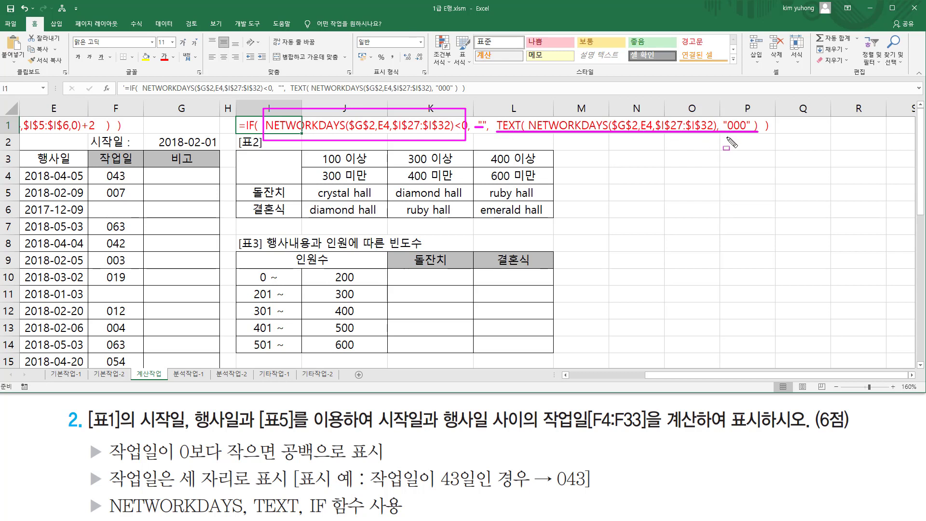
{"action": "left_click_drag", "start_coordinate": [726, 136], "coordinate": [746, 136]}
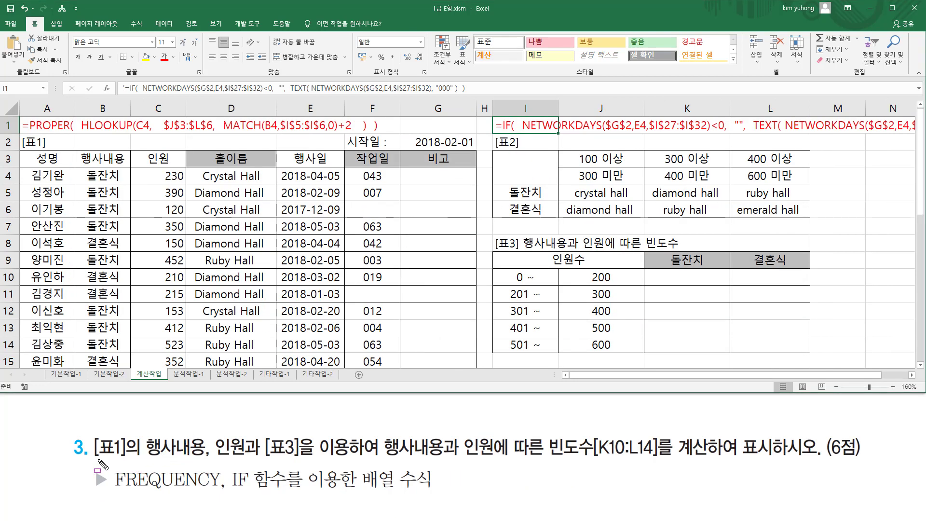
{"action": "mouse_move", "coordinate": [146, 429]}
{"action": "left_mouse_down"}
{"action": "mouse_move", "coordinate": [245, 458]}
{"action": "mouse_move", "coordinate": [282, 451]}
{"action": "mouse_move", "coordinate": [364, 470]}
{"action": "mouse_move", "coordinate": [363, 455]}
{"action": "left_mouse_up"}
{"action": "mouse_move", "coordinate": [493, 250]}
{"action": "left_mouse_down"}
{"action": "mouse_move", "coordinate": [804, 362]}
{"action": "mouse_move", "coordinate": [818, 356]}
{"action": "left_mouse_up"}
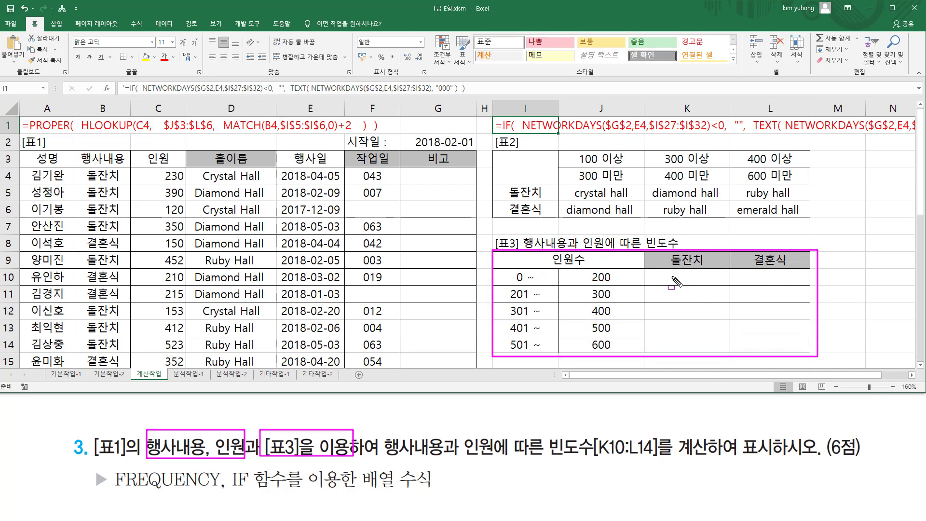
{"action": "left_click_drag", "start_coordinate": [673, 271], "coordinate": [704, 348]}
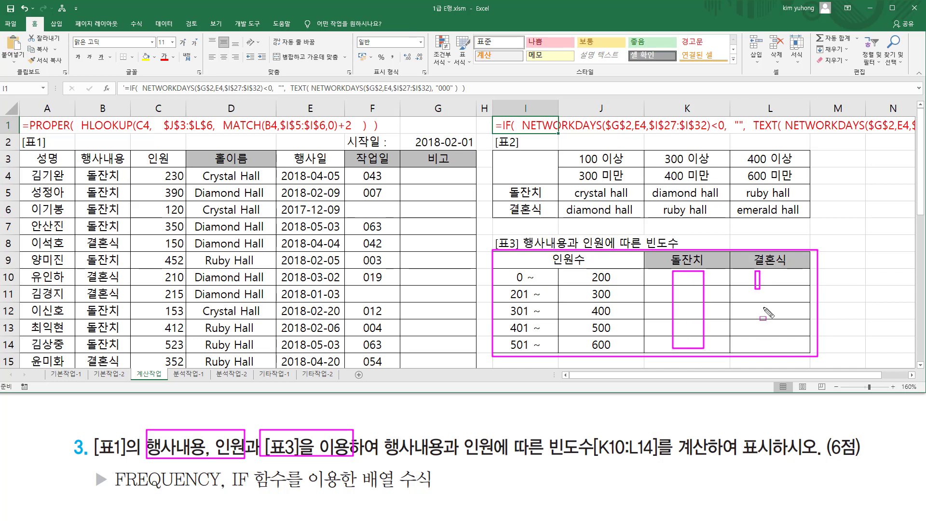
{"action": "left_click_drag", "start_coordinate": [755, 271], "coordinate": [790, 352]}
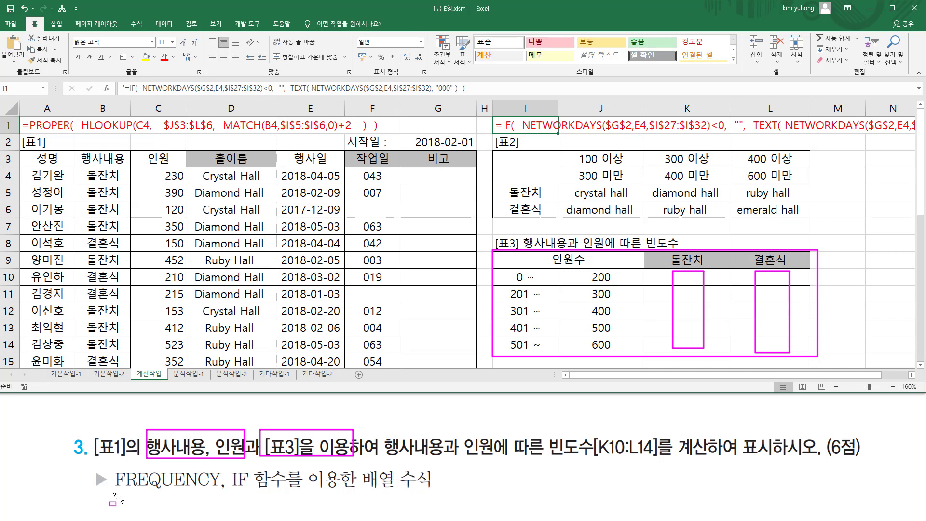
{"action": "left_click_drag", "start_coordinate": [112, 493], "coordinate": [292, 491]}
{"action": "left_click", "coordinate": [231, 489]}
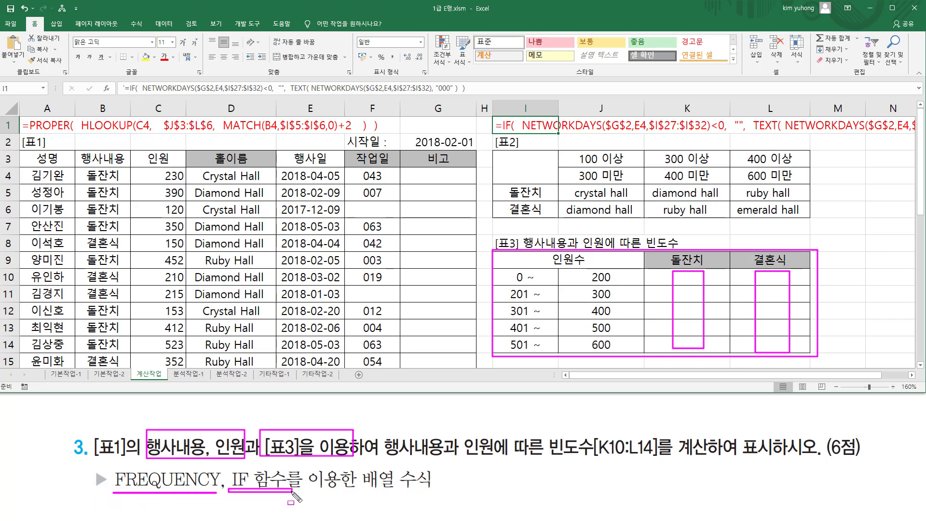
{"action": "left_click_drag", "start_coordinate": [364, 466], "coordinate": [447, 490]}
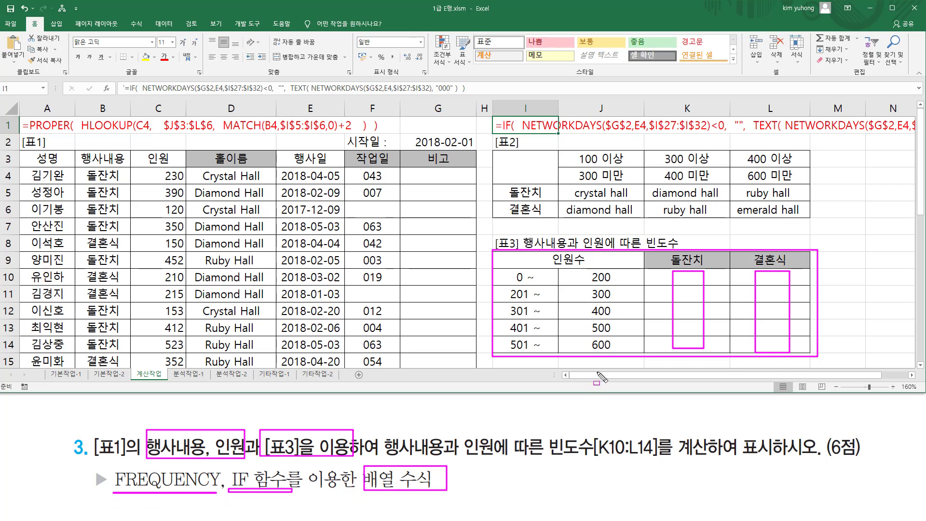
{"action": "key", "text": "Escape"}
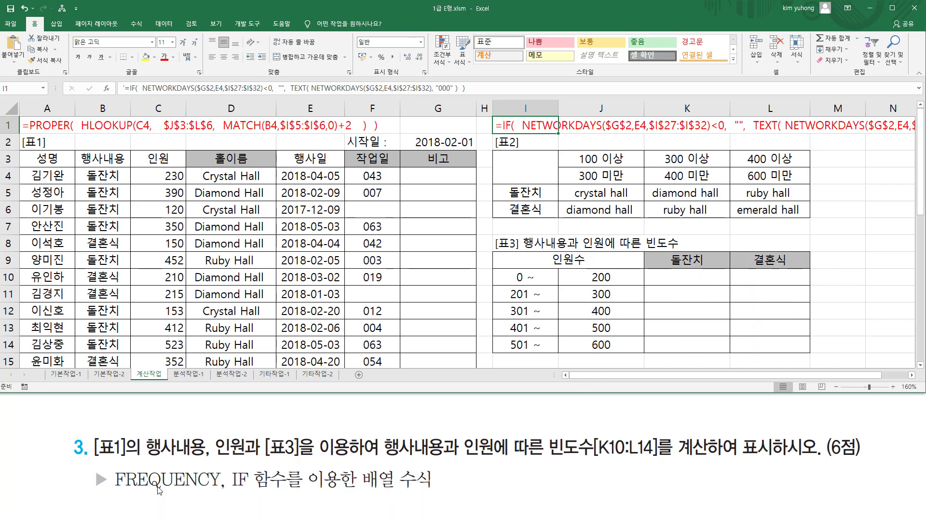
{"action": "left_click", "coordinate": [670, 299]}
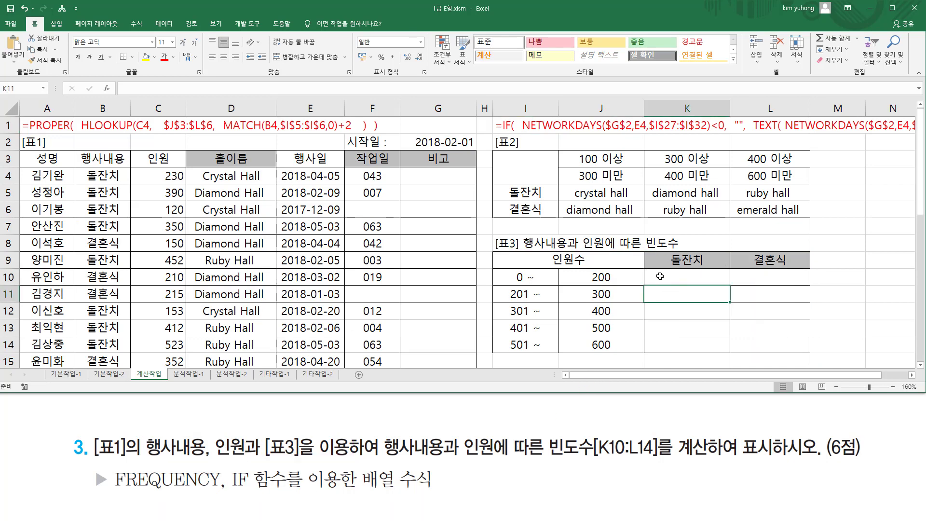
{"action": "left_click_drag", "start_coordinate": [660, 276], "coordinate": [661, 343]}
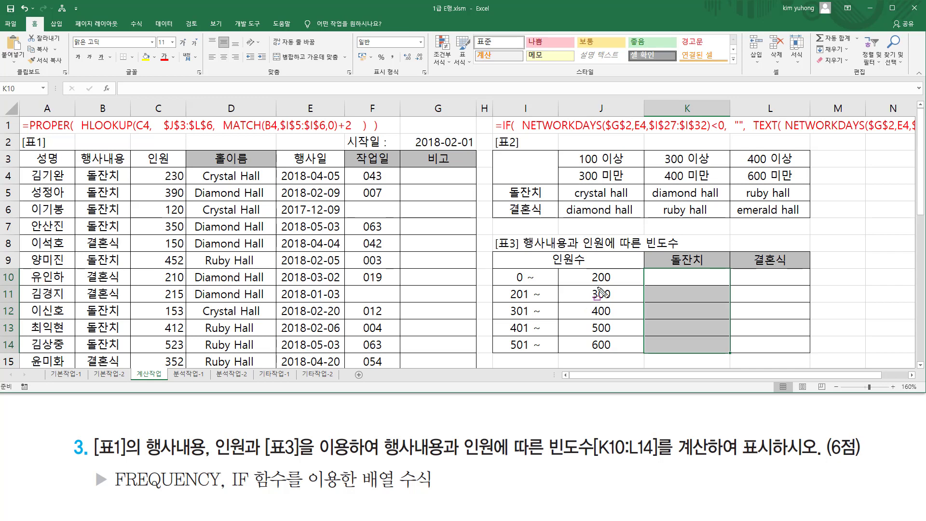
{"action": "left_click_drag", "start_coordinate": [587, 268], "coordinate": [625, 356]}
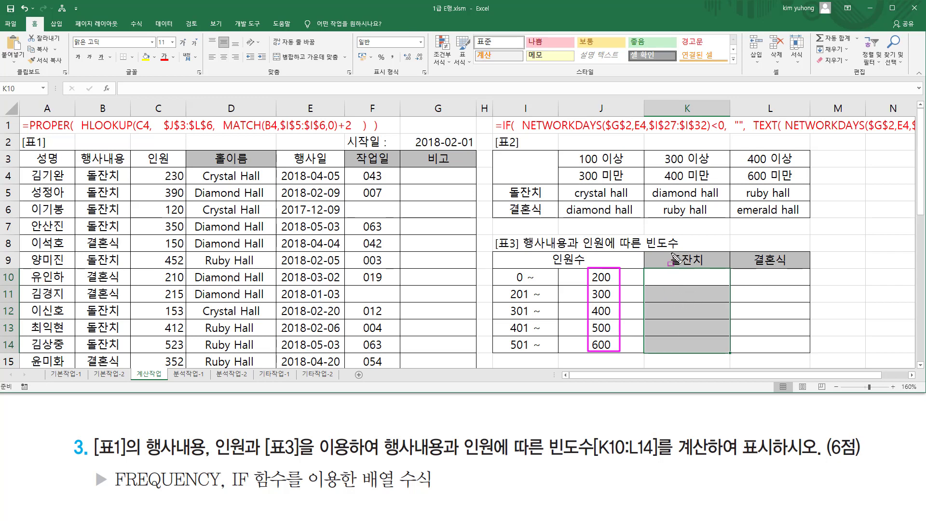
{"action": "mouse_move", "coordinate": [666, 246]}
{"action": "left_mouse_down"}
{"action": "mouse_move", "coordinate": [709, 272]}
{"action": "mouse_move", "coordinate": [791, 352]}
{"action": "mouse_move", "coordinate": [752, 272]}
{"action": "mouse_move", "coordinate": [781, 251]}
{"action": "mouse_move", "coordinate": [787, 267]}
{"action": "left_mouse_up"}
{"action": "mouse_move", "coordinate": [91, 169]}
{"action": "left_mouse_down"}
{"action": "mouse_move", "coordinate": [77, 180]}
{"action": "mouse_move", "coordinate": [124, 360]}
{"action": "mouse_move", "coordinate": [123, 169]}
{"action": "left_mouse_up"}
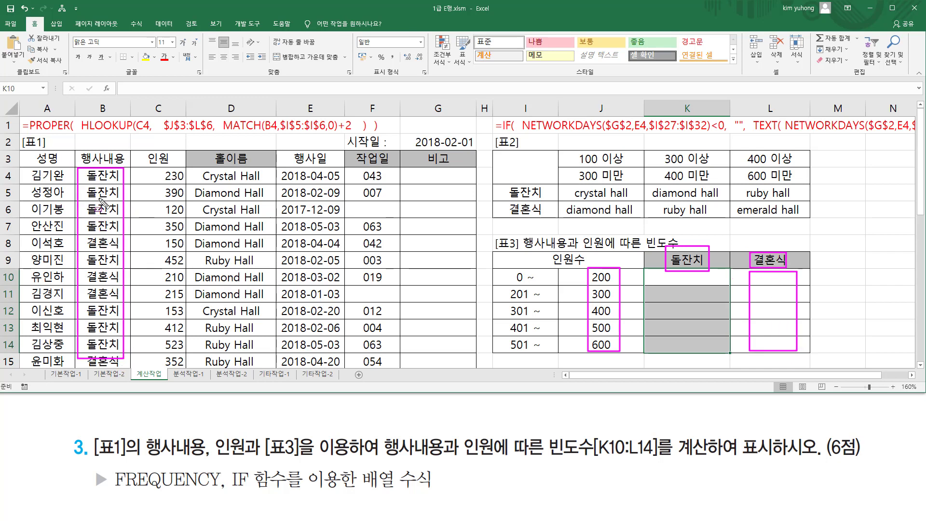
{"action": "mouse_move", "coordinate": [168, 169]}
{"action": "left_mouse_down"}
{"action": "mouse_move", "coordinate": [150, 193]}
{"action": "mouse_move", "coordinate": [150, 337]}
{"action": "mouse_move", "coordinate": [190, 374]}
{"action": "left_mouse_up"}
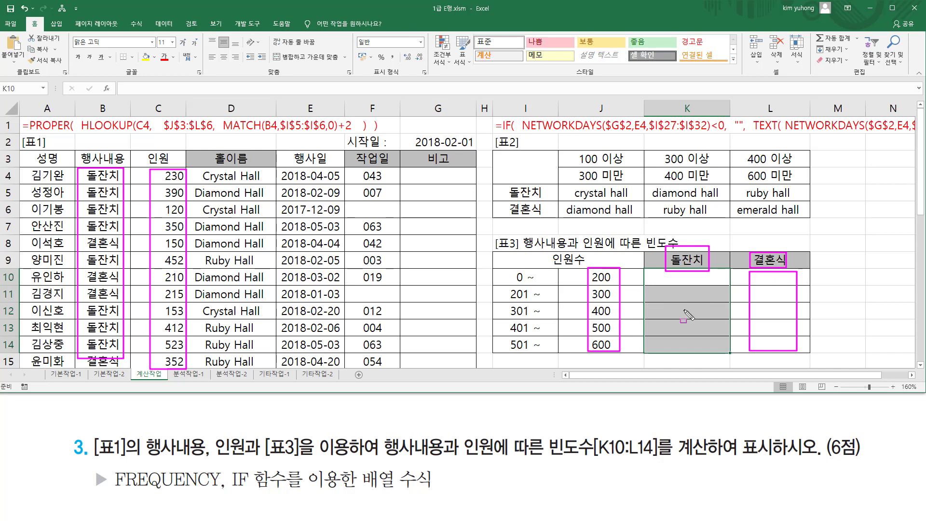
{"action": "key", "text": "Escape"}
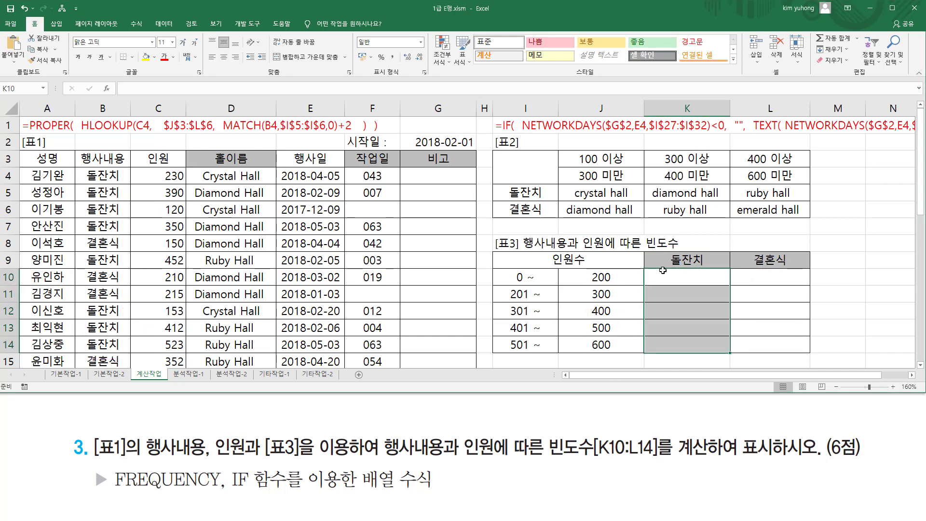
Start a formula for K10:K14, the 돌잔치 column of [표3], with FREQUENCY and a nested IF as its first argument.
{"action": "left_click", "coordinate": [666, 272]}
{"action": "left_click_drag", "start_coordinate": [723, 273], "coordinate": [699, 346]}
{"action": "type", "text": "="}
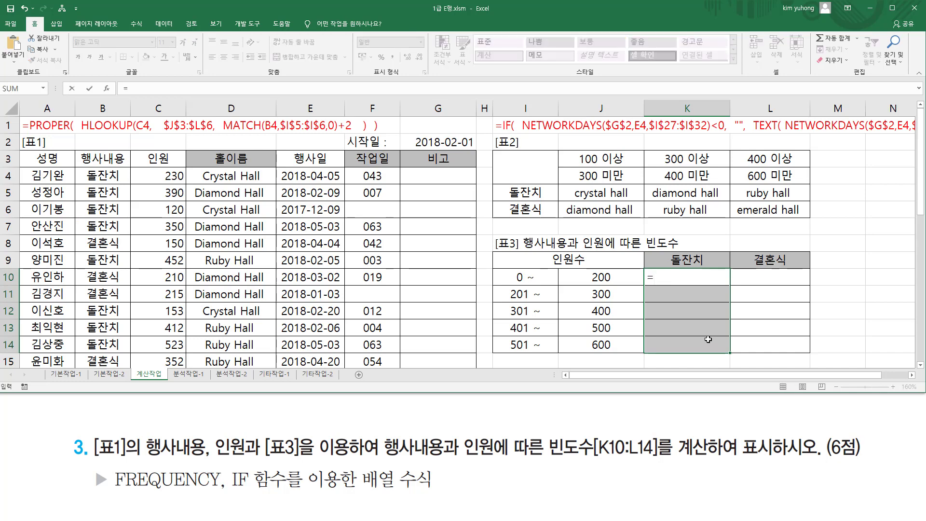
{"action": "type", "text": "f"}
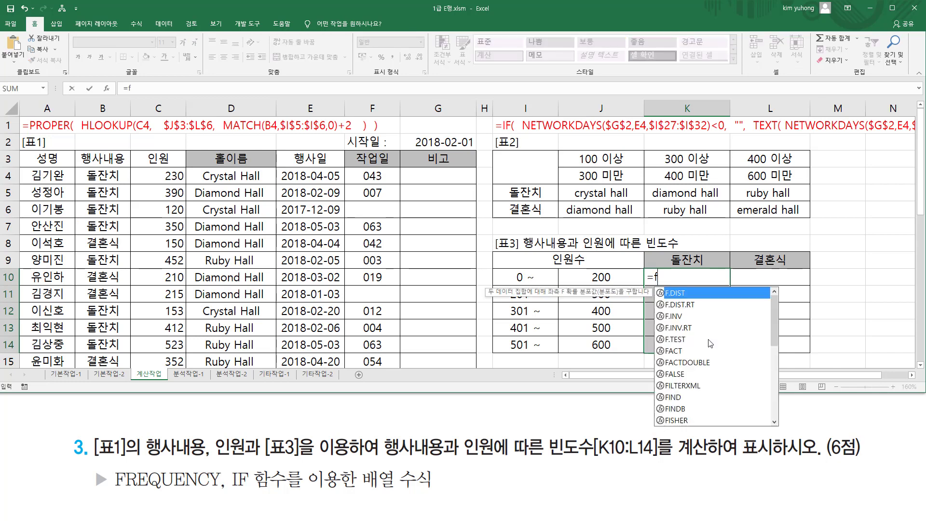
{"action": "type", "text": "e"}
{"action": "key", "text": "BackSpace"}
{"action": "type", "text": "re"}
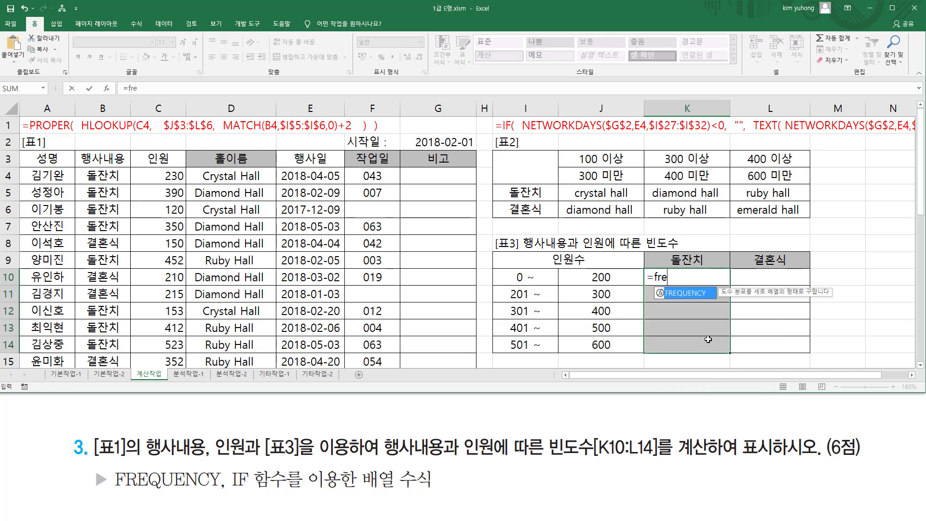
{"action": "key", "text": "Tab"}
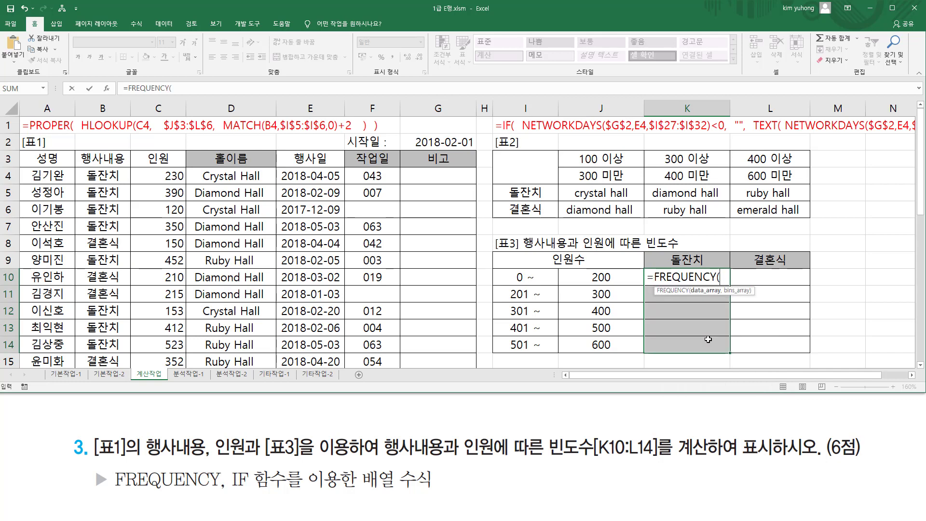
{"action": "type", "text": "if"}
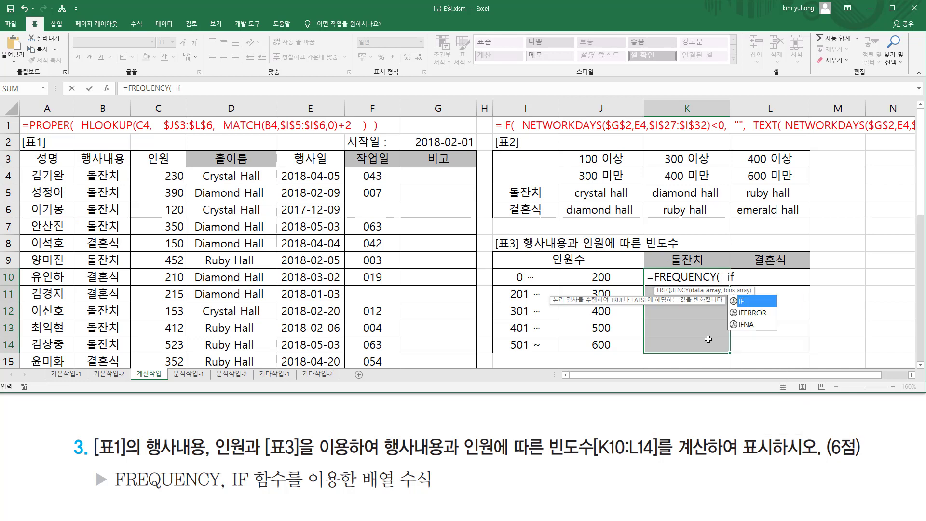
{"action": "type", "text": "("}
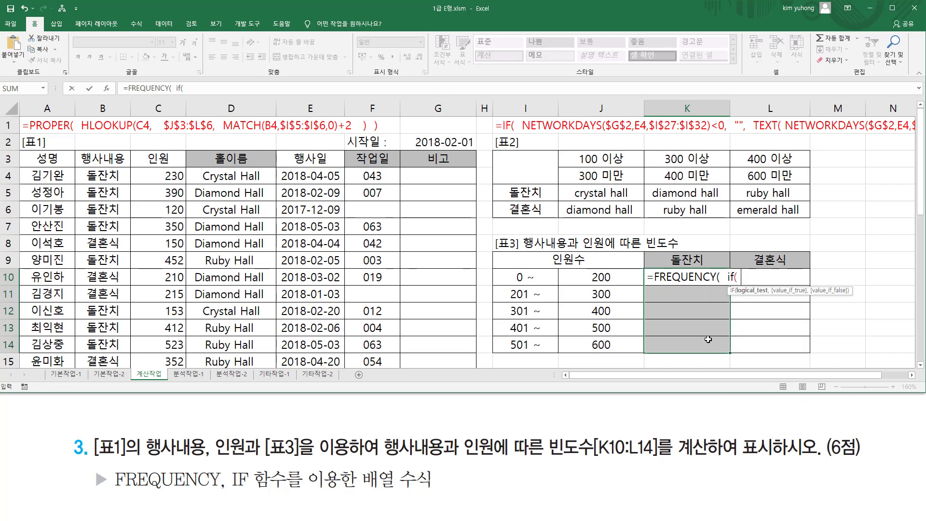
Enter B4:B33=K9 as the IF's logical test, comparing the 행사내용 column with the 돌잔치 header.
{"action": "left_click_drag", "start_coordinate": [102, 176], "coordinate": [106, 325]}
{"action": "type", "text": "="}
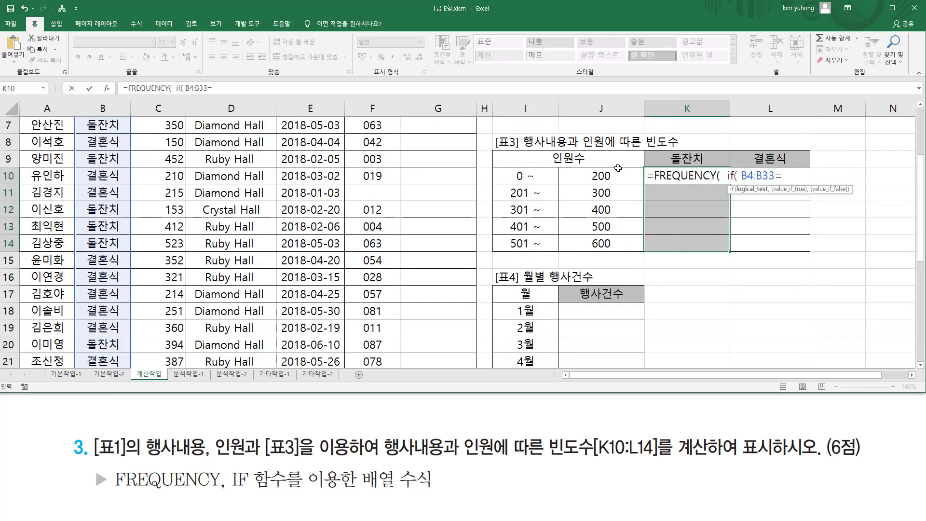
{"action": "left_click", "coordinate": [673, 158]}
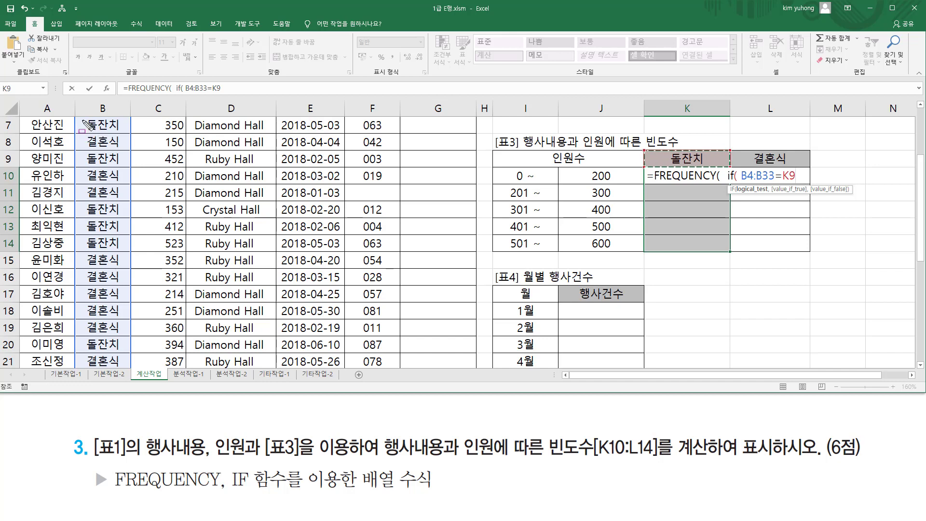
{"action": "left_click_drag", "start_coordinate": [80, 119], "coordinate": [126, 317]}
{"action": "left_click_drag", "start_coordinate": [128, 360], "coordinate": [120, 371]}
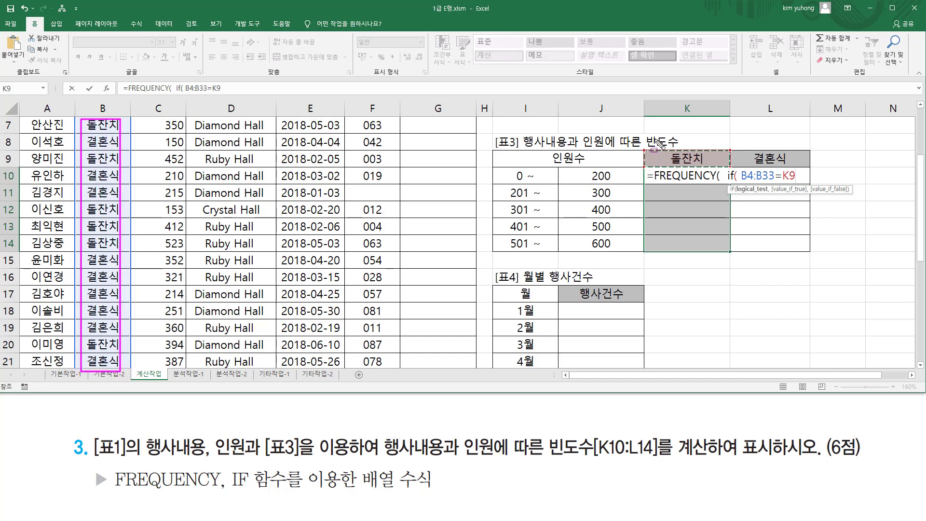
{"action": "key", "text": "Escape"}
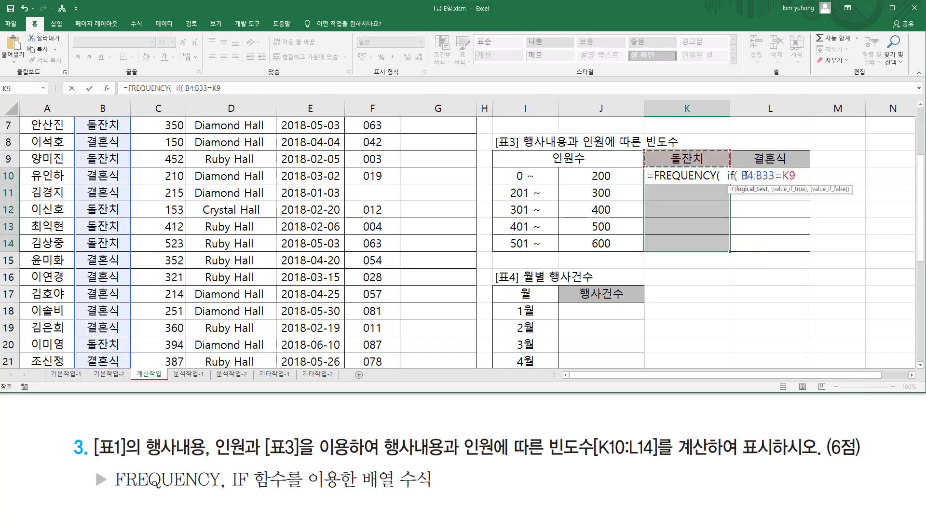
Make the test's B4:B33 range absolute and lock only the row of the header reference, giving $B$4:$B$33=K$9.
{"action": "left_click_drag", "start_coordinate": [745, 175], "coordinate": [761, 179]}
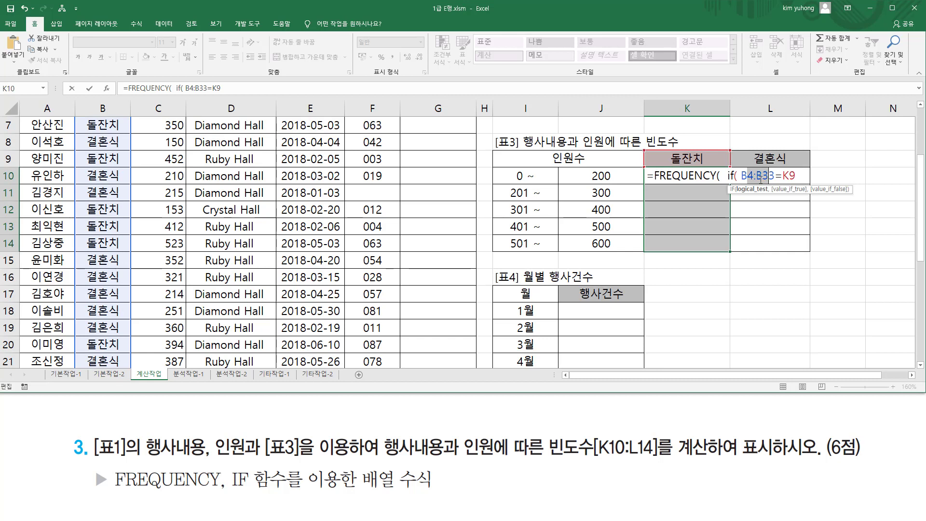
{"action": "key", "text": "F4"}
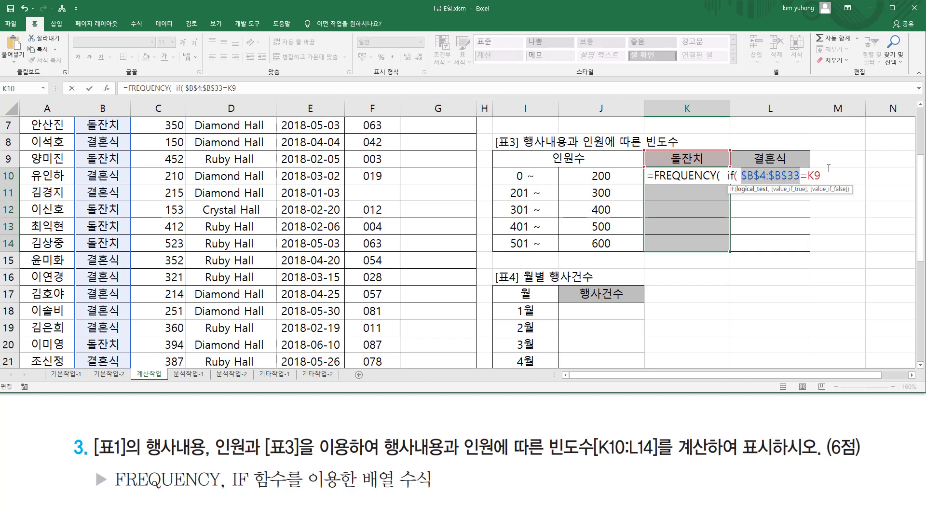
{"action": "left_click", "coordinate": [813, 175]}
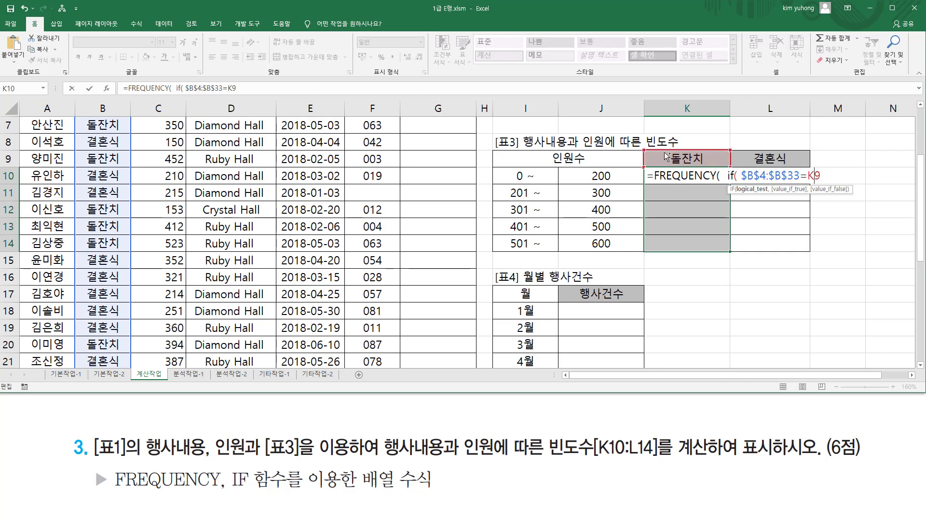
{"action": "left_click_drag", "start_coordinate": [657, 151], "coordinate": [712, 167]}
{"action": "left_click_drag", "start_coordinate": [754, 173], "coordinate": [801, 249]}
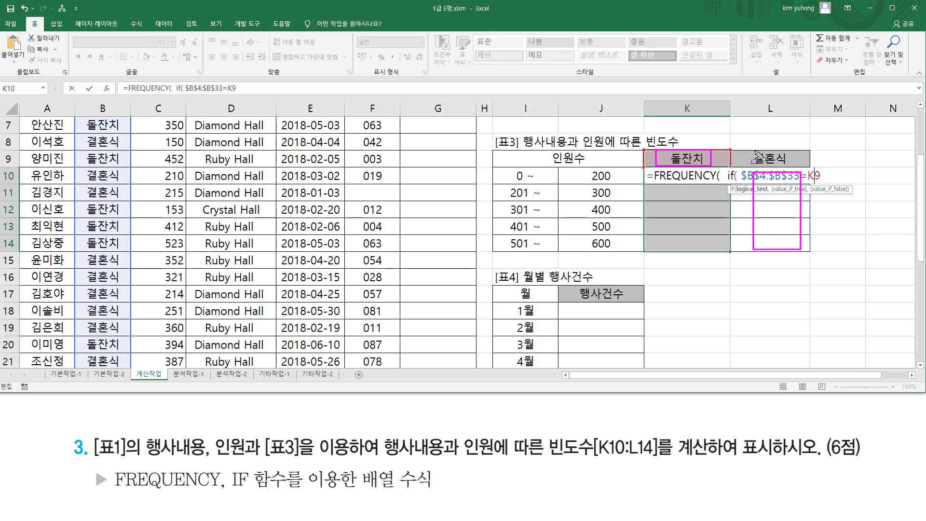
{"action": "key", "text": "Escape"}
{"action": "left_click", "coordinate": [814, 176]}
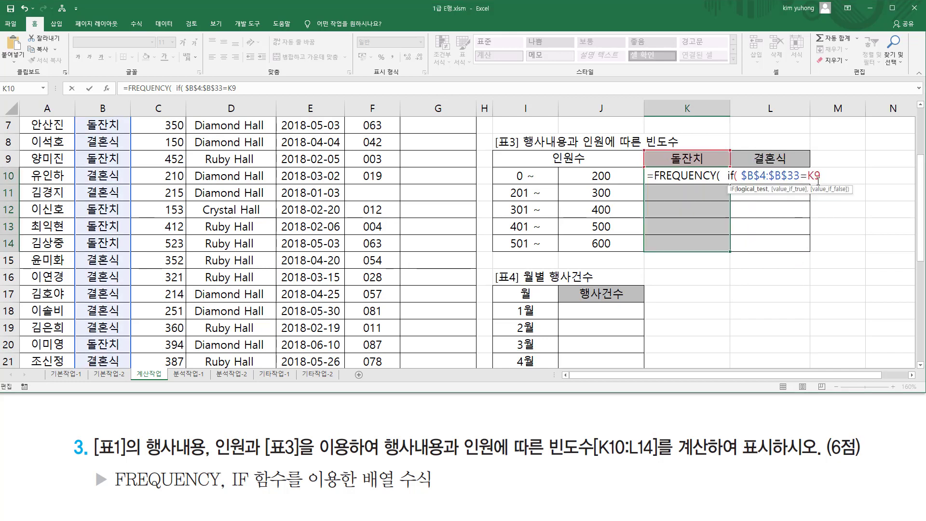
{"action": "key", "text": "F4"}
{"action": "key", "text": "F4"}
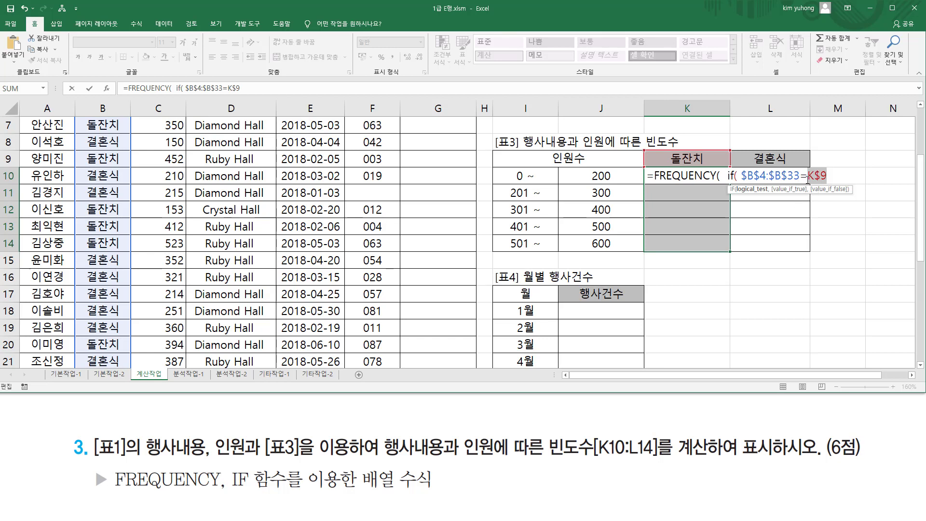
Add the 인원 range as the IF's value-if-true argument with absolute references, $C$4:$C$33, and close the IF's parenthesis.
{"action": "left_click", "coordinate": [828, 175]}
{"action": "type", "text": ","}
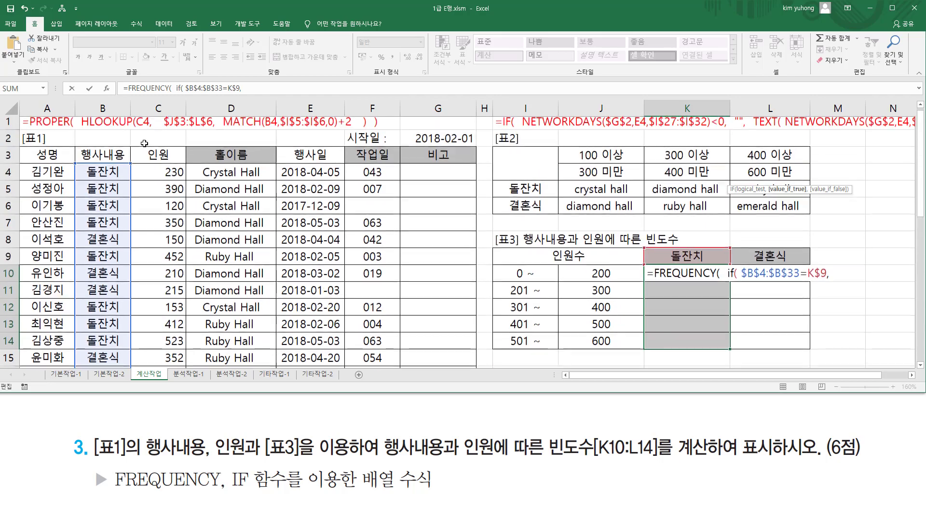
{"action": "scroll", "coordinate": [434, 193], "scroll_direction": "up", "scroll_amount": 2}
{"action": "left_click_drag", "start_coordinate": [159, 175], "coordinate": [156, 333]}
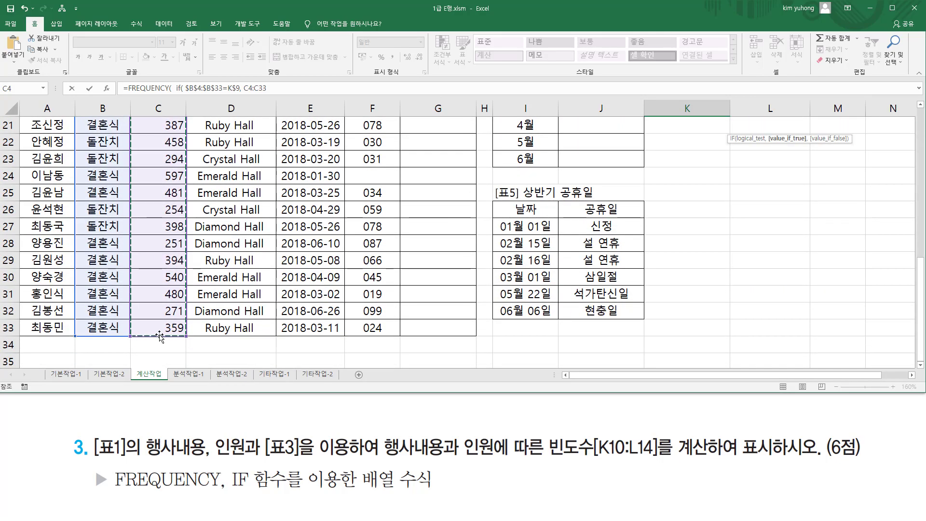
{"action": "scroll", "coordinate": [160, 334], "scroll_direction": "up", "scroll_amount": 7}
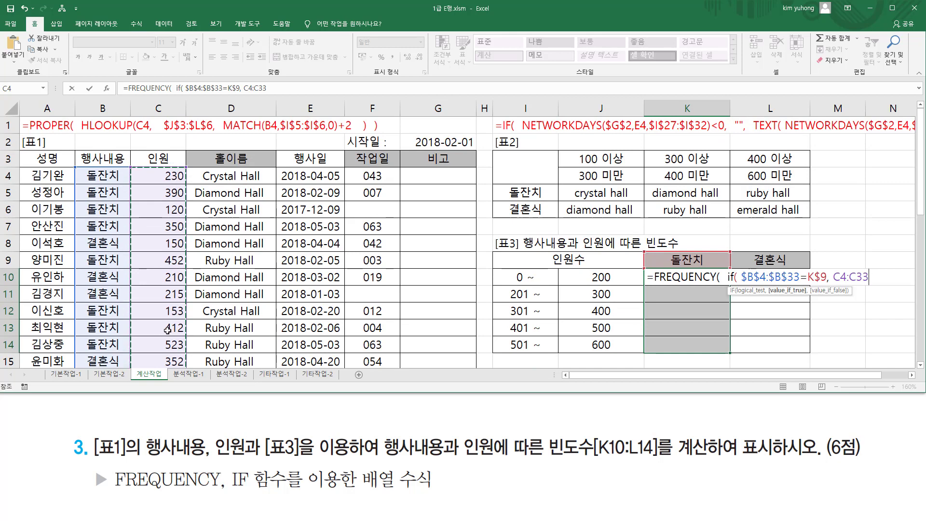
{"action": "type", "text": ")"}
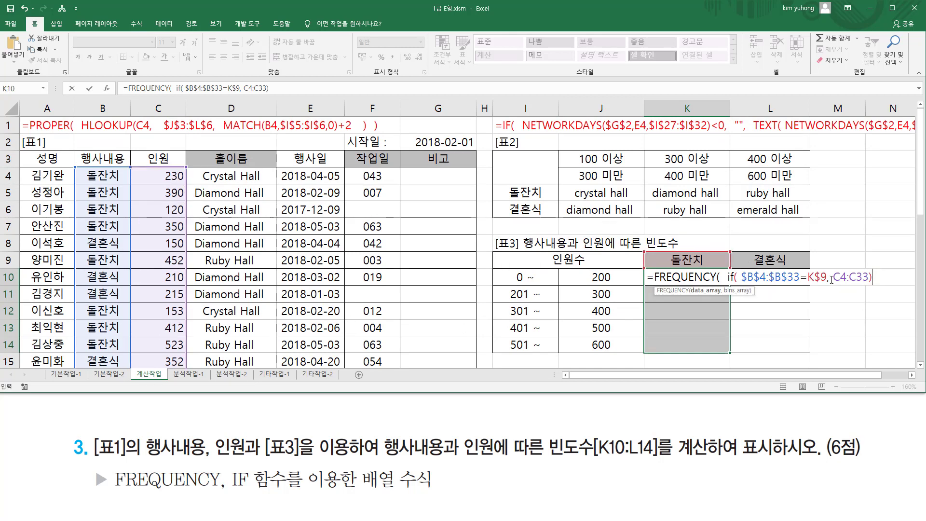
{"action": "left_click_drag", "start_coordinate": [863, 279], "coordinate": [841, 279]}
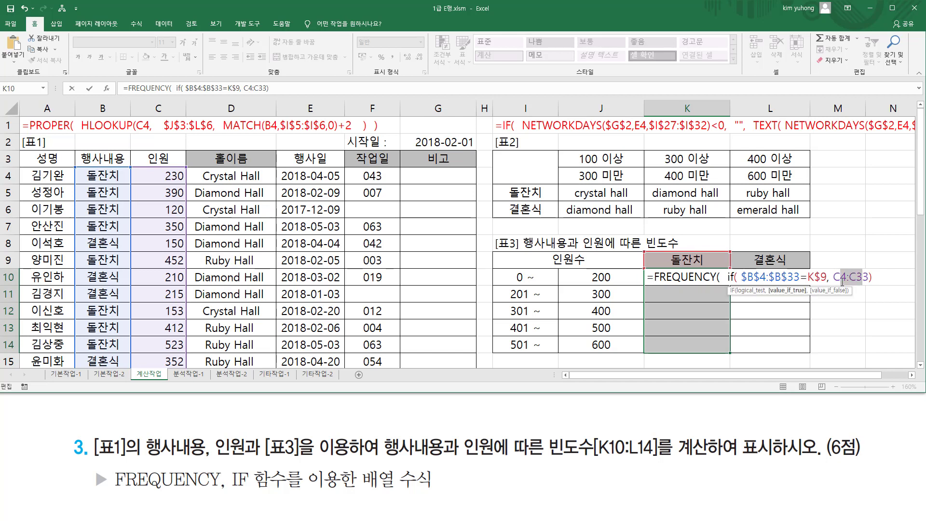
{"action": "key", "text": "F4"}
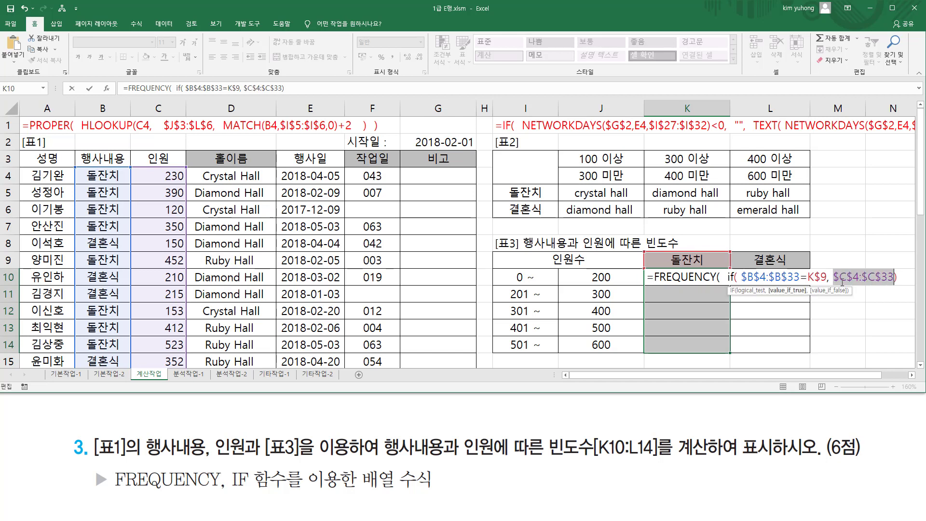
{"action": "left_click", "coordinate": [905, 278]}
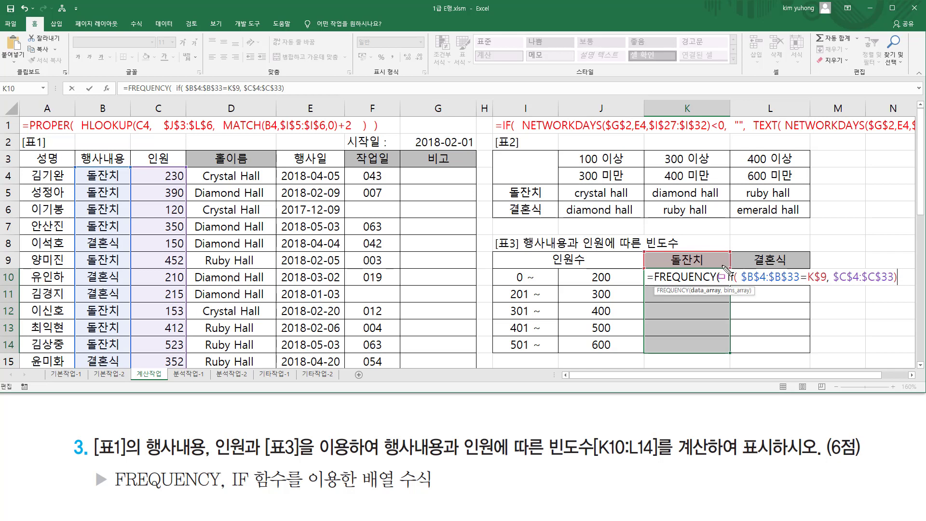
{"action": "mouse_move", "coordinate": [723, 265]}
{"action": "left_mouse_down"}
{"action": "mouse_move", "coordinate": [820, 287]}
{"action": "mouse_move", "coordinate": [903, 289]}
{"action": "left_mouse_up"}
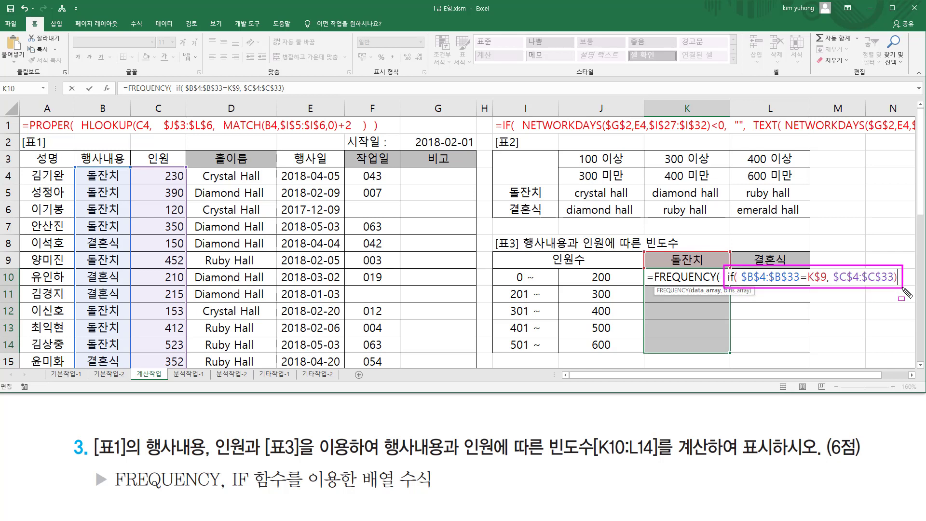
{"action": "mouse_move", "coordinate": [745, 289]}
{"action": "left_mouse_down"}
{"action": "mouse_move", "coordinate": [820, 290]}
{"action": "mouse_move", "coordinate": [826, 272]}
{"action": "left_mouse_up"}
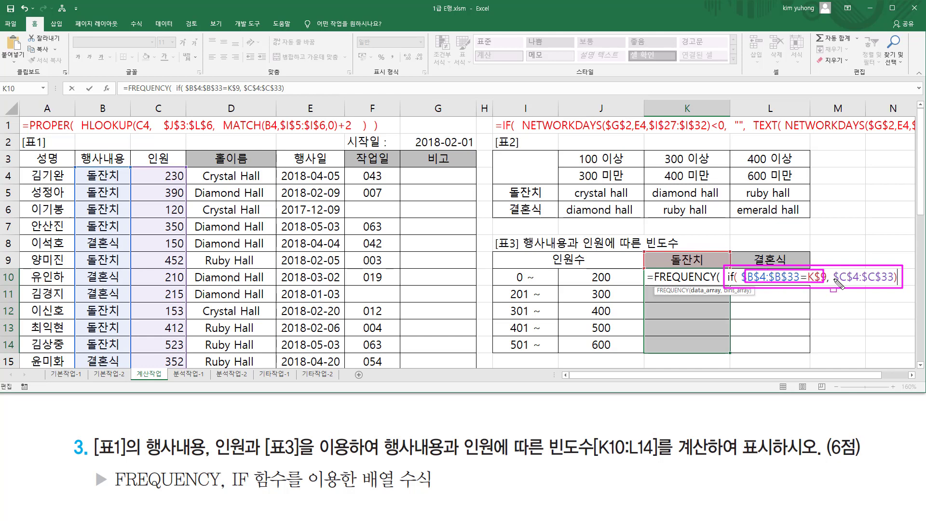
{"action": "mouse_move", "coordinate": [833, 267]}
{"action": "left_mouse_down"}
{"action": "mouse_move", "coordinate": [857, 284]}
{"action": "mouse_move", "coordinate": [893, 288]}
{"action": "left_mouse_up"}
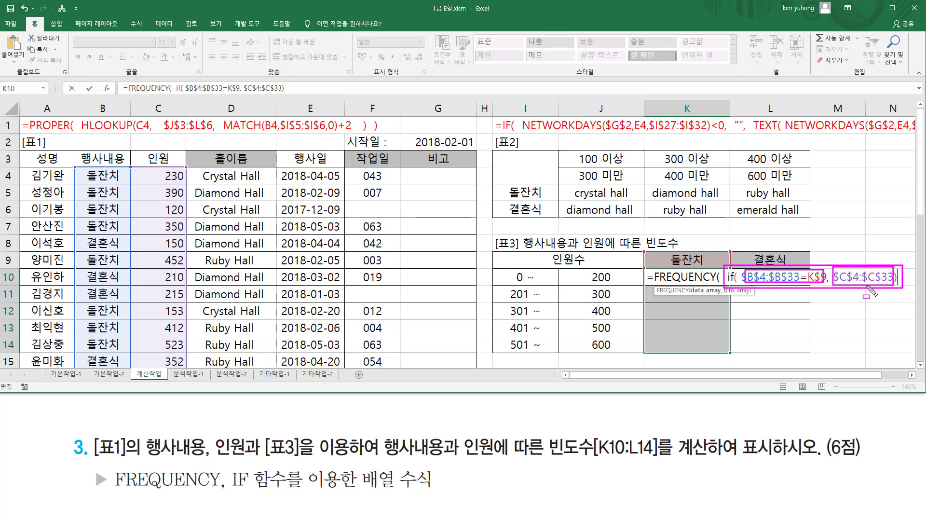
{"action": "key", "text": "Escape"}
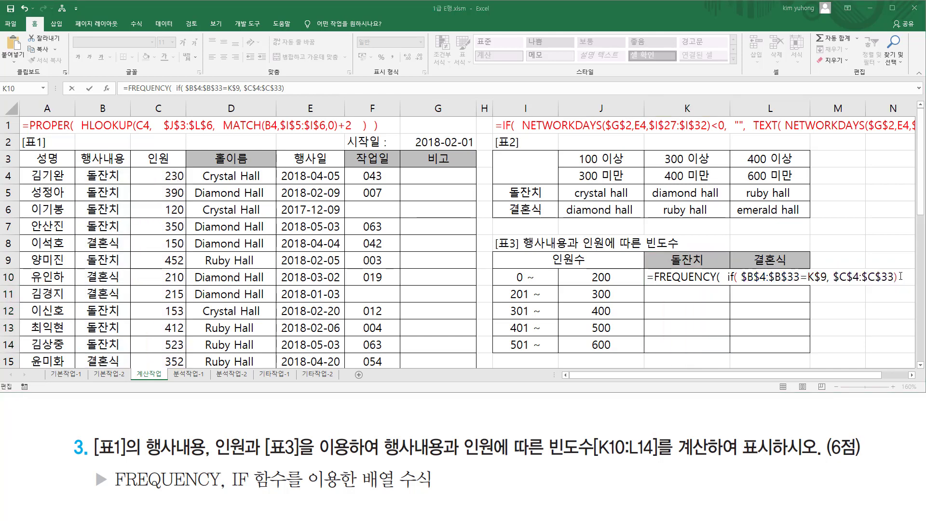
Add $J$10:$J$14 as FREQUENCY's bins argument, close the function, and enter it as an array formula in K10:K14.
{"action": "type", "text": ","}
{"action": "left_click_drag", "start_coordinate": [600, 280], "coordinate": [608, 350]}
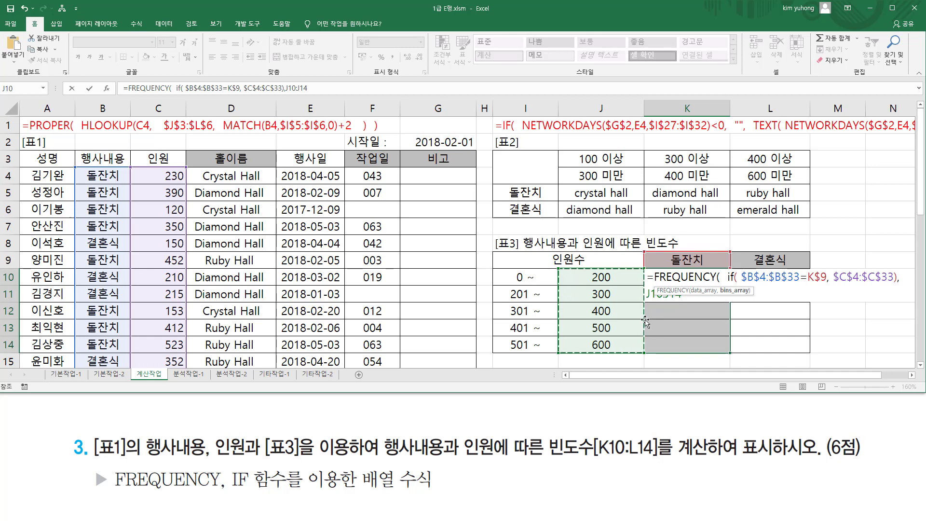
{"action": "key", "text": "F4"}
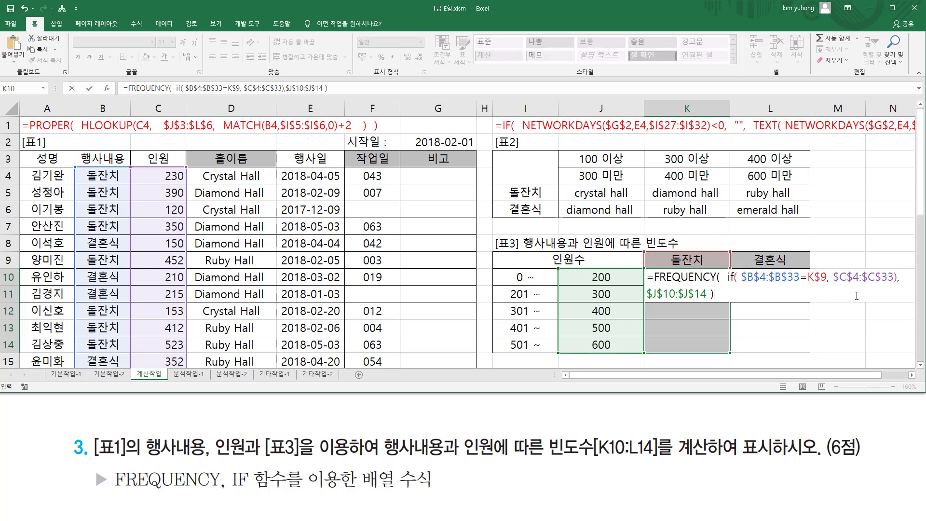
{"action": "key", "text": "ctrl+shift+Return"}
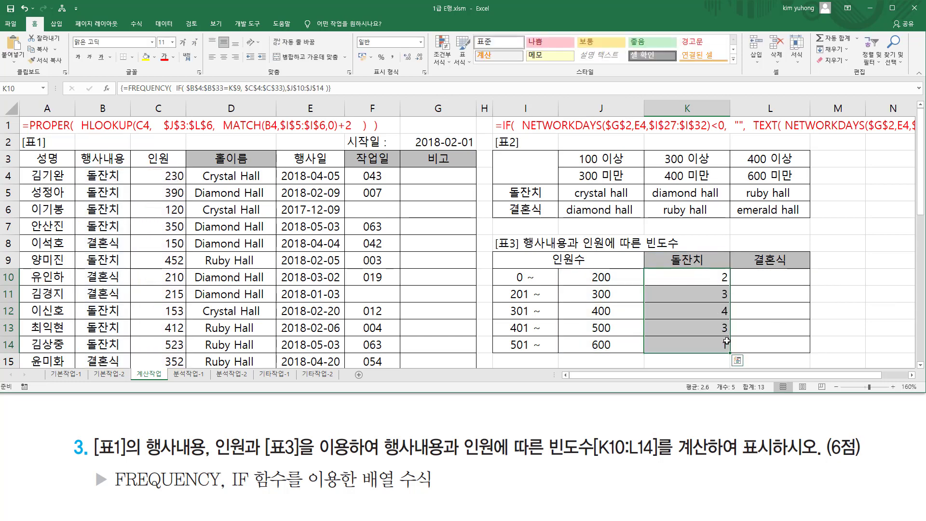
Fill the K10:K14 array formula across to the 결혼식 column, L10:L14, and check the copied formula in L10.
{"action": "left_click_drag", "start_coordinate": [730, 353], "coordinate": [802, 352]}
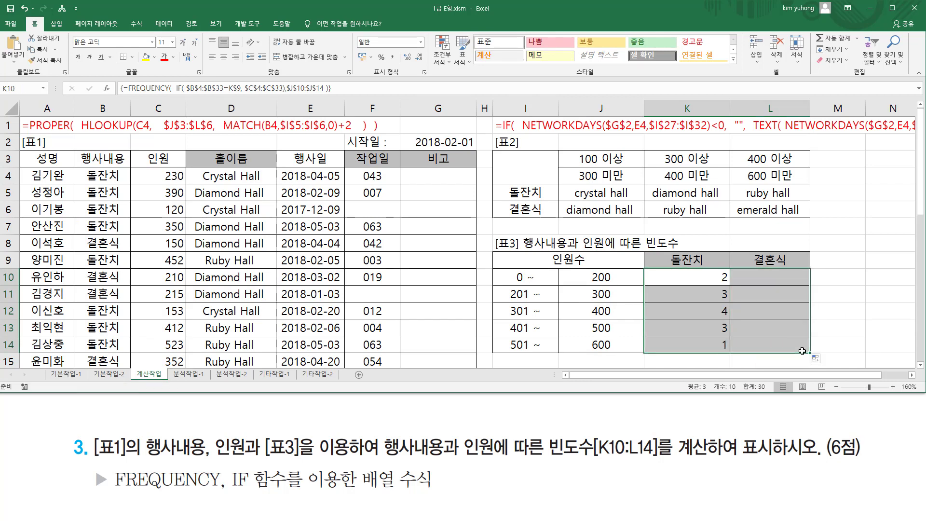
{"action": "left_click", "coordinate": [713, 276]}
{"action": "key", "text": "Right"}
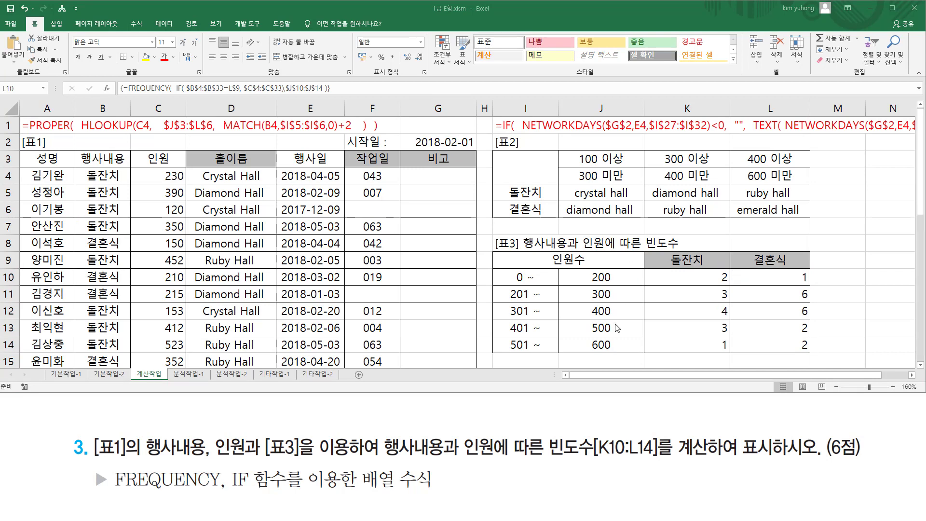
Copy the FREQUENCY formula's text from K10 into I7 as a plain-text note in red.
{"action": "left_click", "coordinate": [664, 270]}
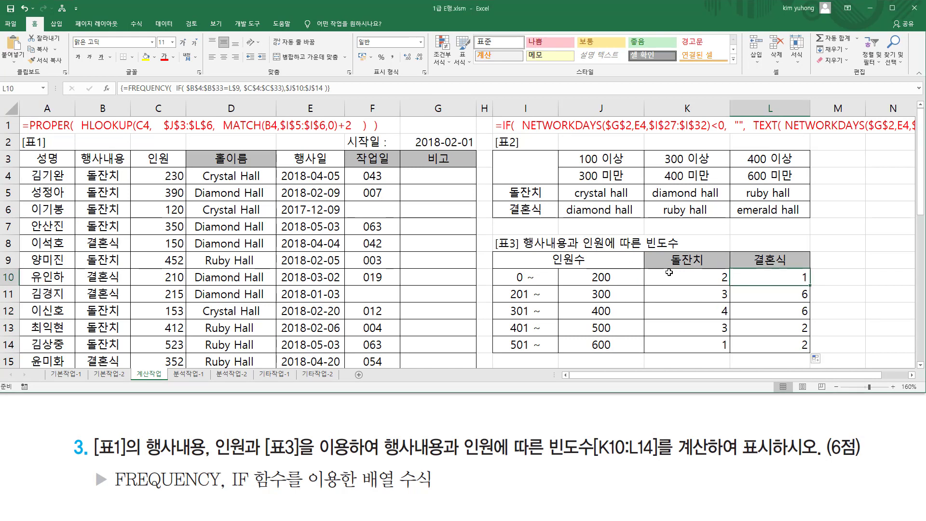
{"action": "left_click", "coordinate": [353, 88]}
{"action": "key", "text": "Escape"}
{"action": "scroll", "coordinate": [548, 282], "scroll_direction": "down", "scroll_amount": 2}
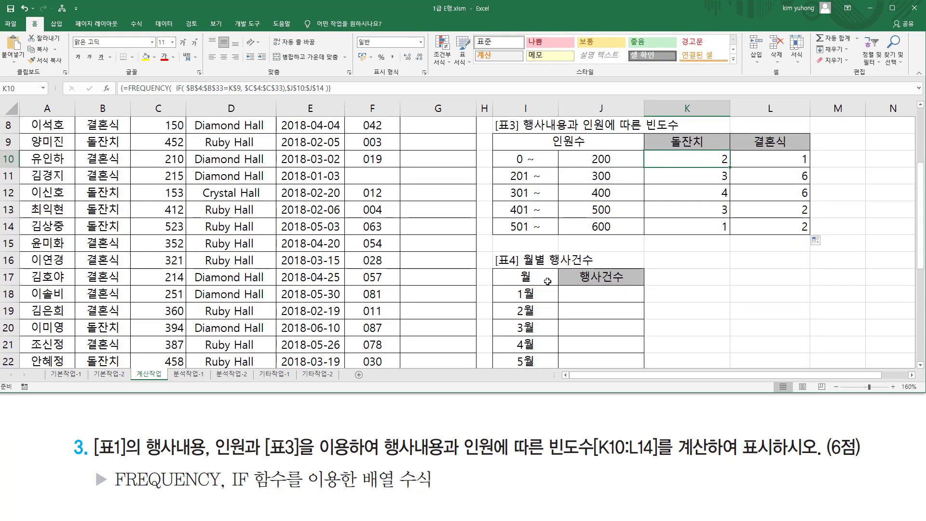
{"action": "scroll", "coordinate": [622, 205], "scroll_direction": "up", "scroll_amount": 3}
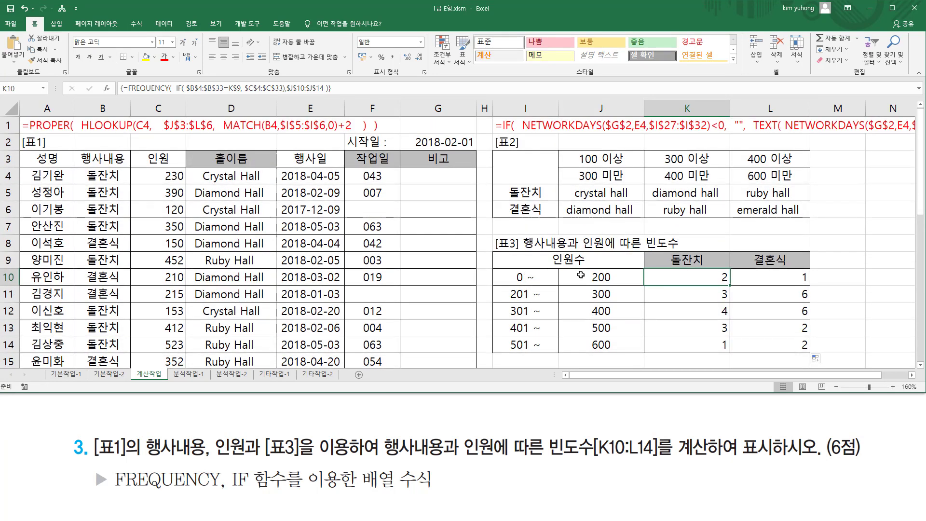
{"action": "left_click", "coordinate": [557, 225]}
{"action": "type", "text": "'=FREQUENCY(  IF( $B$4:$B$33=K$9, $C$4:$C$33),$J$10:$J$14 )"}
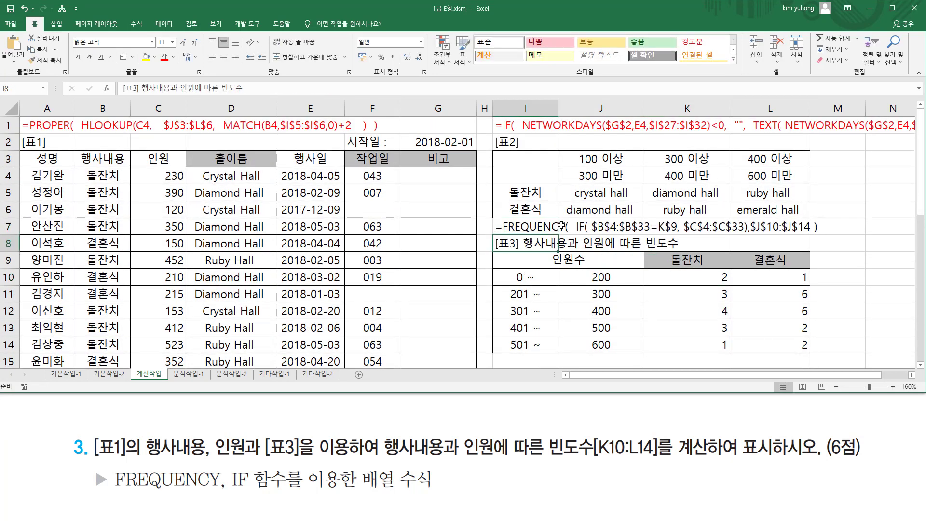
{"action": "mouse_move", "coordinate": [657, 251]}
{"action": "left_mouse_down"}
{"action": "mouse_move", "coordinate": [685, 250]}
{"action": "mouse_move", "coordinate": [712, 266]}
{"action": "mouse_move", "coordinate": [795, 268]}
{"action": "left_mouse_up"}
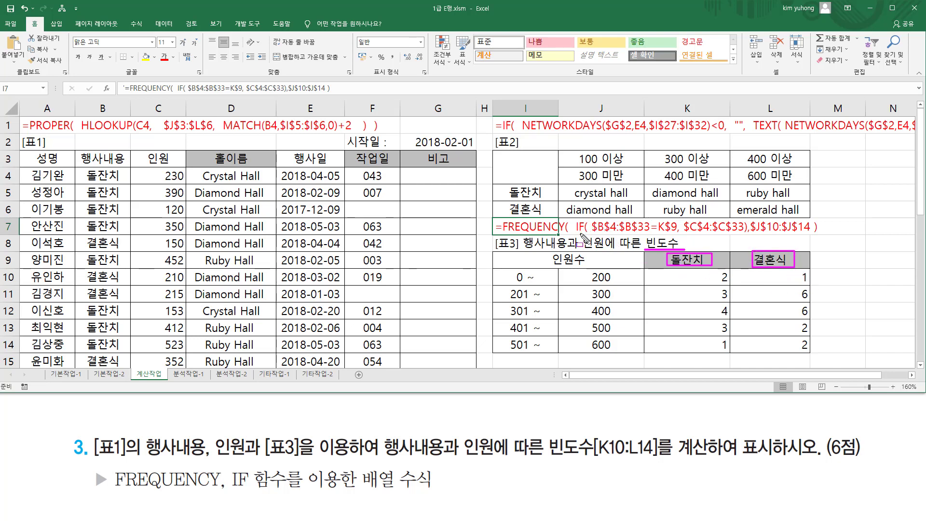
{"action": "left_click_drag", "start_coordinate": [590, 216], "coordinate": [678, 234]}
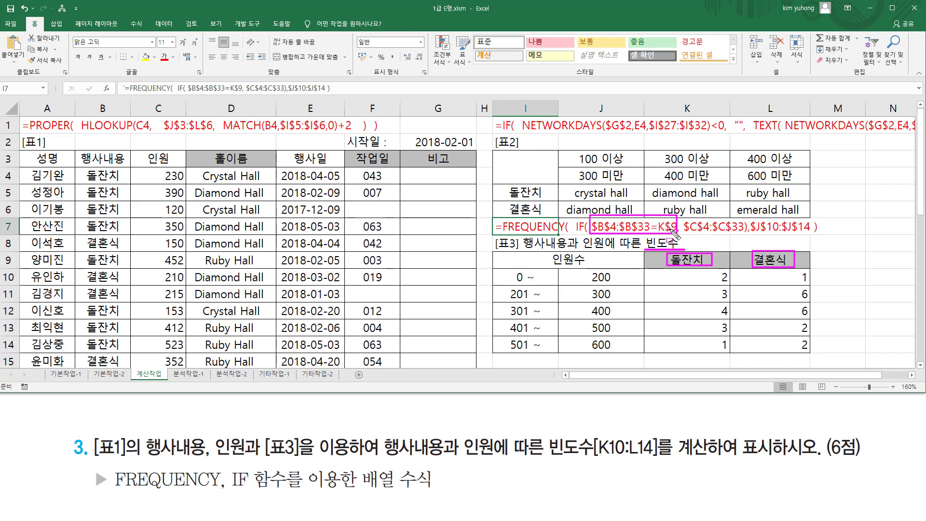
{"action": "left_click_drag", "start_coordinate": [682, 234], "coordinate": [743, 234]}
{"action": "left_click_drag", "start_coordinate": [590, 269], "coordinate": [613, 356]}
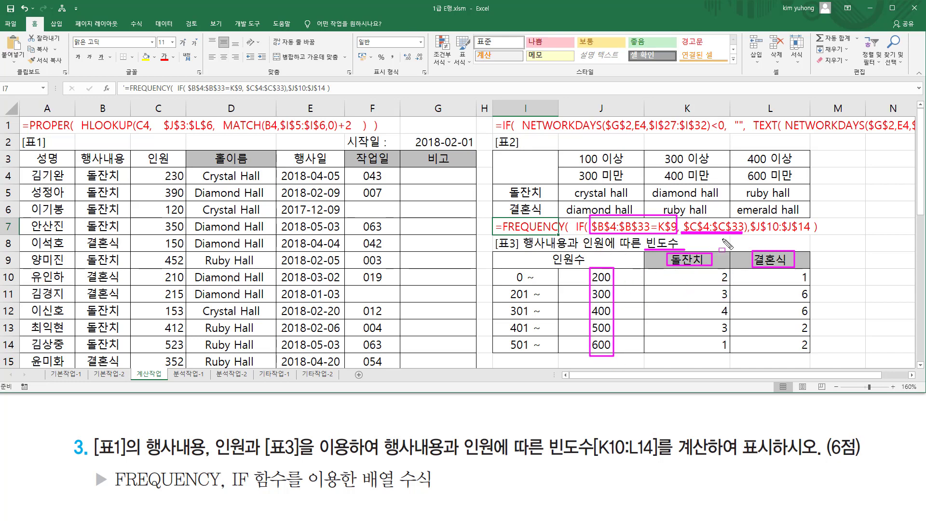
{"action": "left_click_drag", "start_coordinate": [751, 234], "coordinate": [813, 235]}
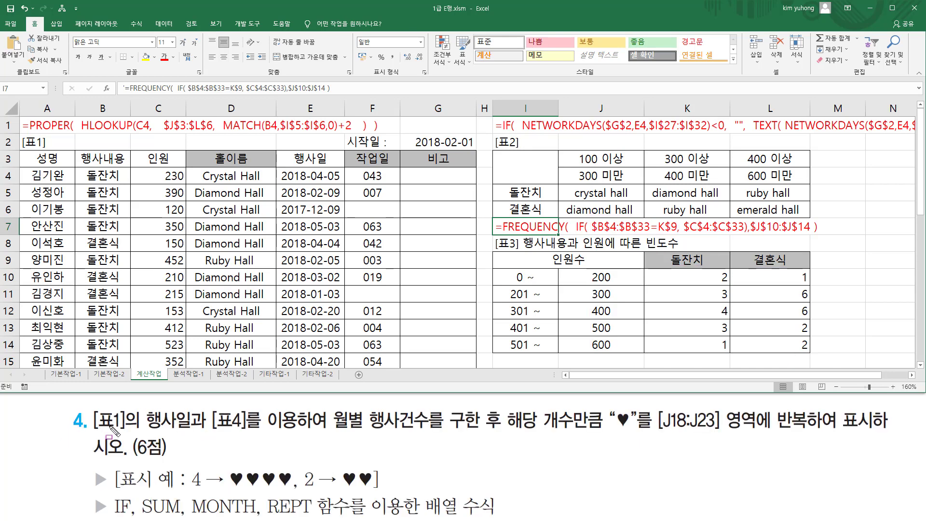
Read task 4's requirements against the 행사일 dates in [표1] and [표4], noting the ♥ repetition, the J18:J23 target range and the required functions.
{"action": "left_click_drag", "start_coordinate": [93, 428], "coordinate": [196, 429]}
{"action": "left_click_drag", "start_coordinate": [288, 168], "coordinate": [332, 368]}
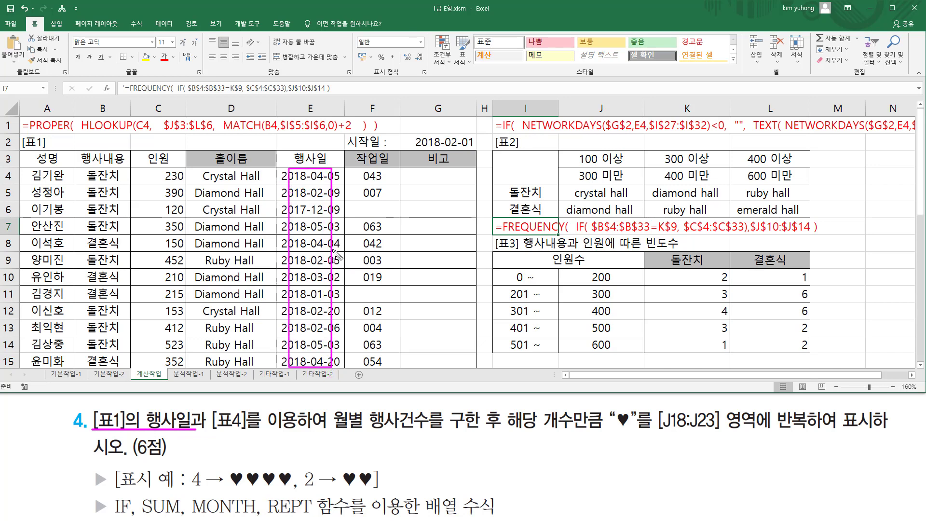
{"action": "left_click_drag", "start_coordinate": [209, 401], "coordinate": [300, 435]}
{"action": "key", "text": "Escape"}
{"action": "left_click", "coordinate": [517, 279]}
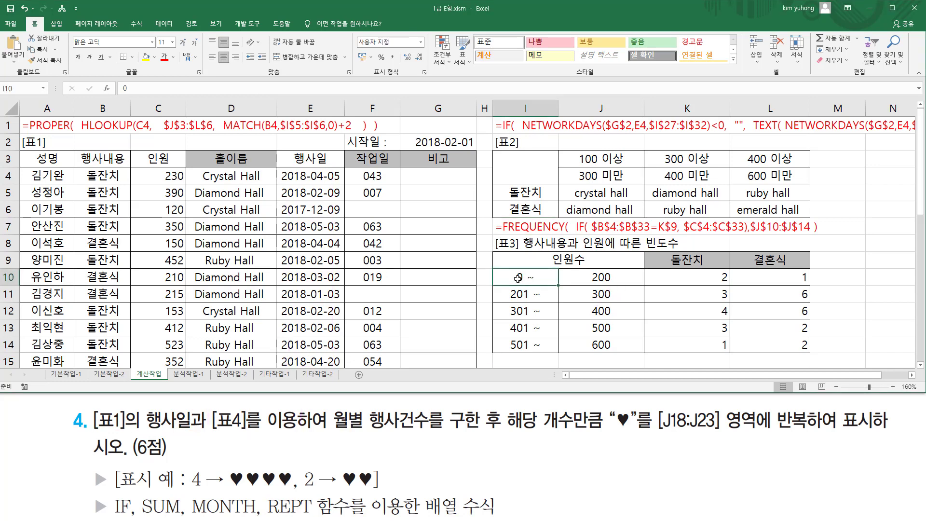
{"action": "scroll", "coordinate": [518, 279], "scroll_direction": "down", "scroll_amount": 2}
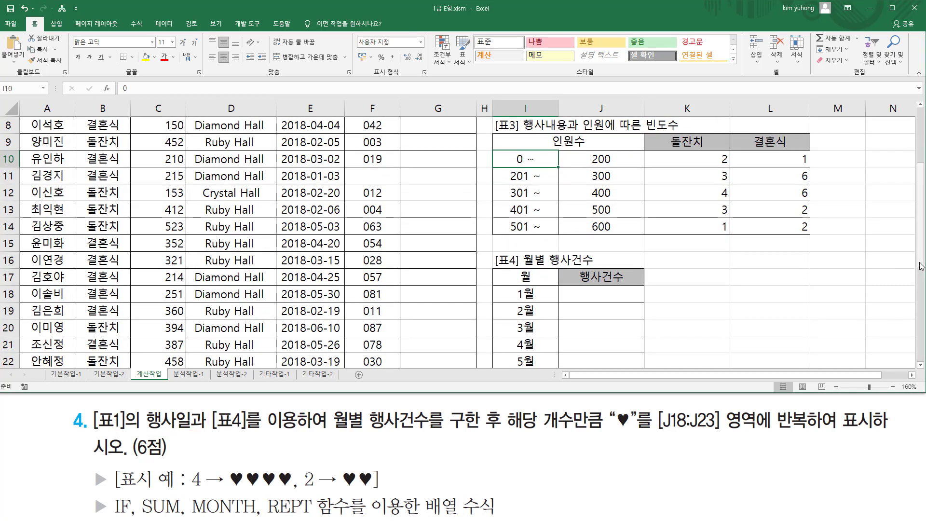
{"action": "scroll", "coordinate": [913, 263], "scroll_direction": "down", "scroll_amount": 2}
{"action": "mouse_move", "coordinate": [491, 221]}
{"action": "left_mouse_down"}
{"action": "mouse_move", "coordinate": [556, 335]}
{"action": "mouse_move", "coordinate": [662, 357]}
{"action": "left_mouse_up"}
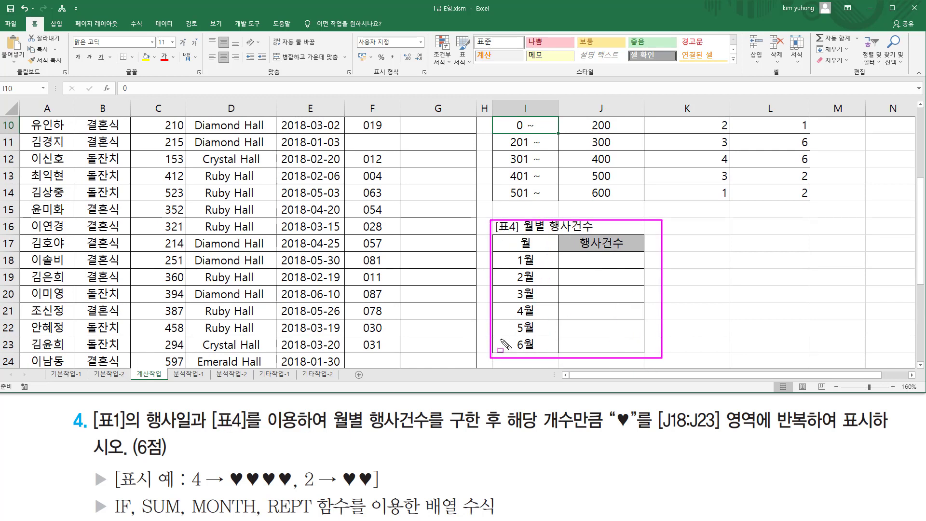
{"action": "mouse_move", "coordinate": [329, 405]}
{"action": "left_mouse_down"}
{"action": "mouse_move", "coordinate": [341, 424]}
{"action": "mouse_move", "coordinate": [499, 433]}
{"action": "left_mouse_up"}
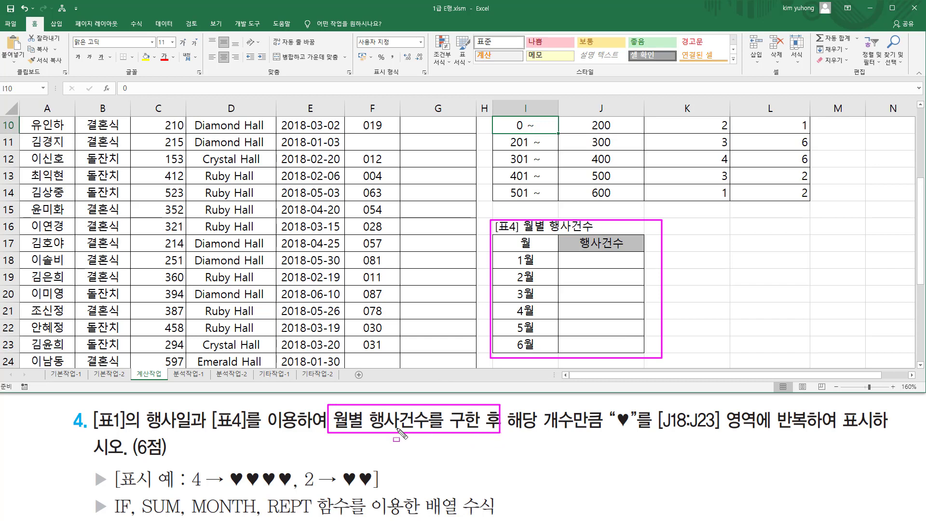
{"action": "left_click_drag", "start_coordinate": [373, 439], "coordinate": [437, 439]}
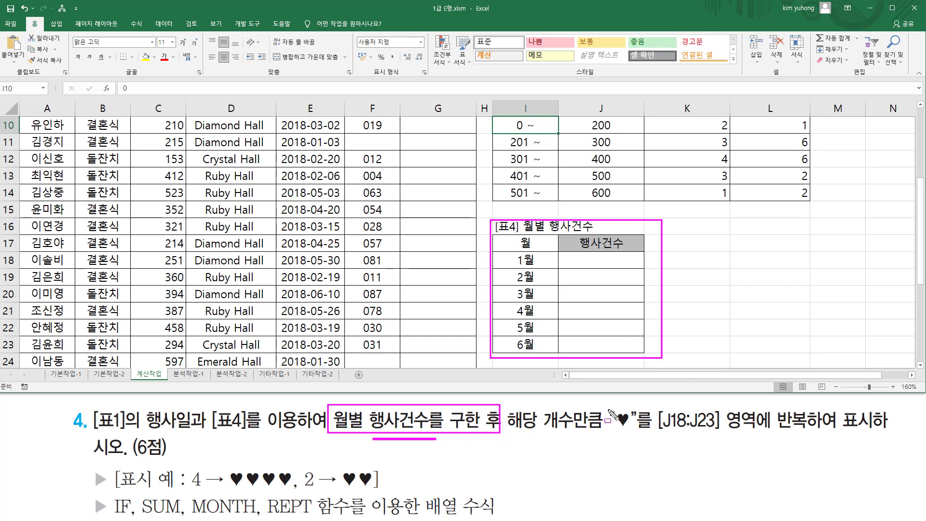
{"action": "left_click_drag", "start_coordinate": [605, 407], "coordinate": [641, 436]}
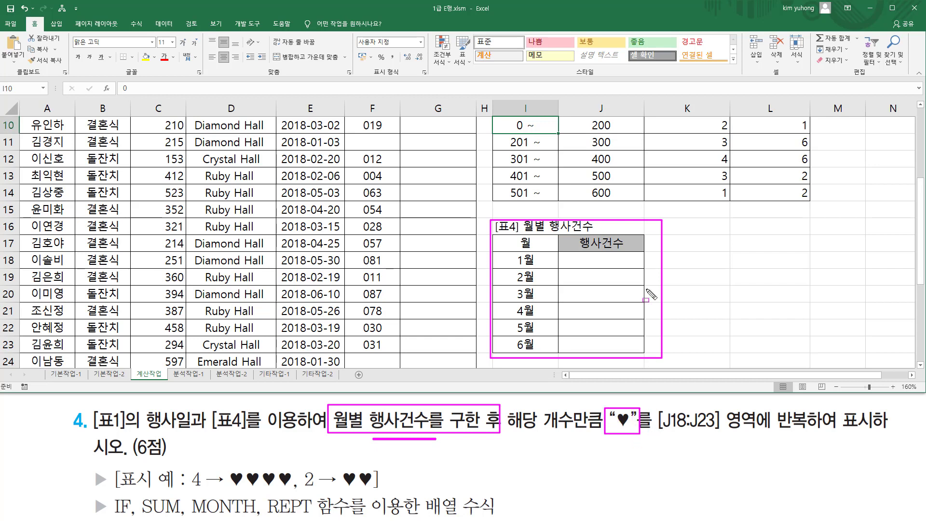
{"action": "left_click_drag", "start_coordinate": [587, 256], "coordinate": [621, 348]}
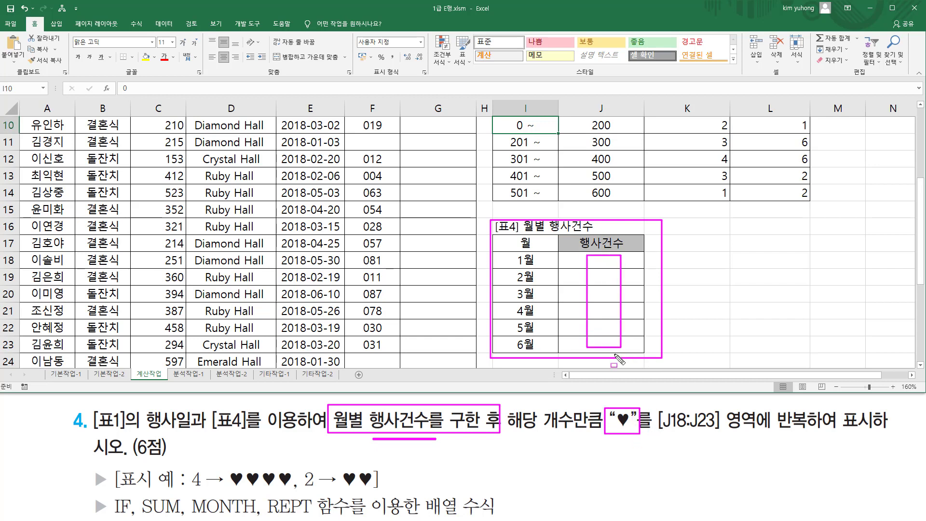
{"action": "left_click_drag", "start_coordinate": [769, 428], "coordinate": [872, 430]}
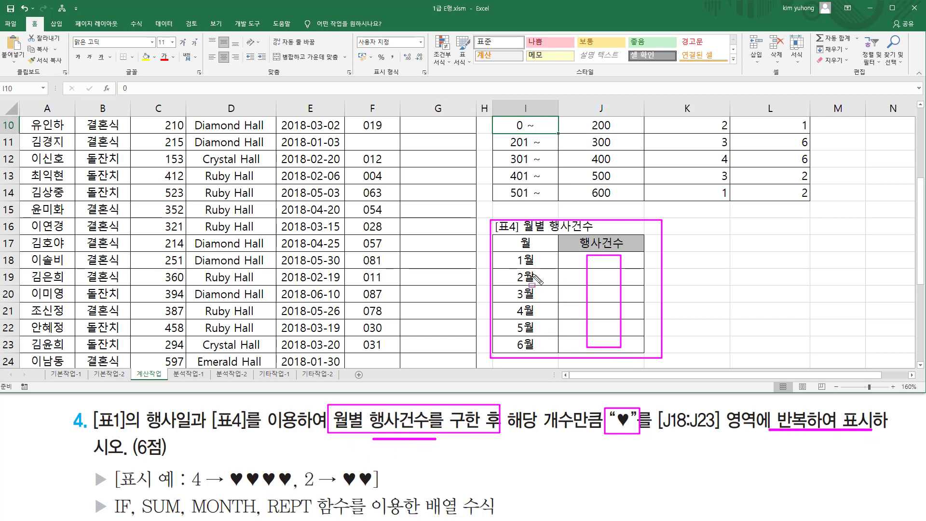
{"action": "mouse_move", "coordinate": [512, 257]}
{"action": "left_mouse_down"}
{"action": "mouse_move", "coordinate": [540, 265]}
{"action": "mouse_move", "coordinate": [538, 256]}
{"action": "left_mouse_up"}
{"action": "mouse_move", "coordinate": [189, 489]}
{"action": "left_mouse_down"}
{"action": "mouse_move", "coordinate": [293, 492]}
{"action": "mouse_move", "coordinate": [228, 465]}
{"action": "left_mouse_up"}
{"action": "left_click_drag", "start_coordinate": [305, 489], "coordinate": [379, 492]}
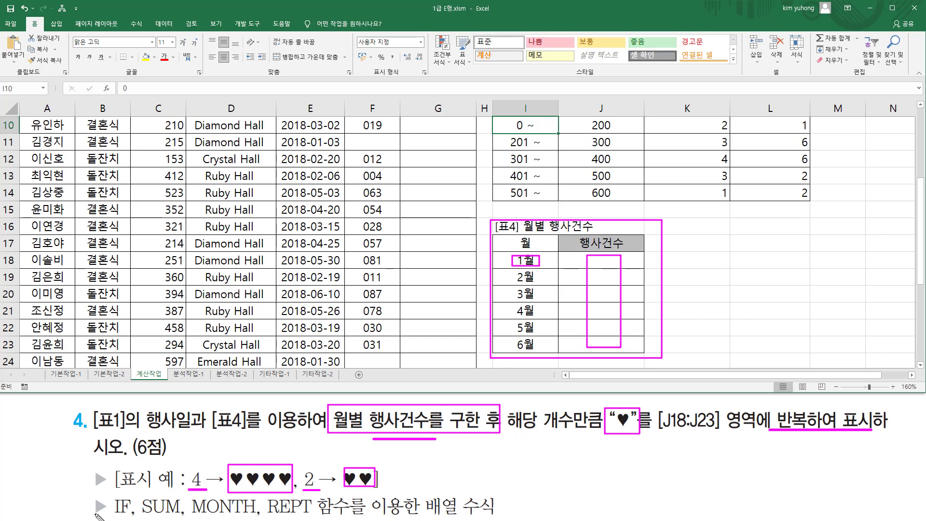
{"action": "mouse_move", "coordinate": [114, 518]}
{"action": "left_mouse_down"}
{"action": "mouse_move", "coordinate": [182, 517]}
{"action": "mouse_move", "coordinate": [184, 495]}
{"action": "left_mouse_up"}
{"action": "mouse_move", "coordinate": [420, 490]}
{"action": "left_mouse_down"}
{"action": "mouse_move", "coordinate": [437, 506]}
{"action": "mouse_move", "coordinate": [502, 517]}
{"action": "left_mouse_up"}
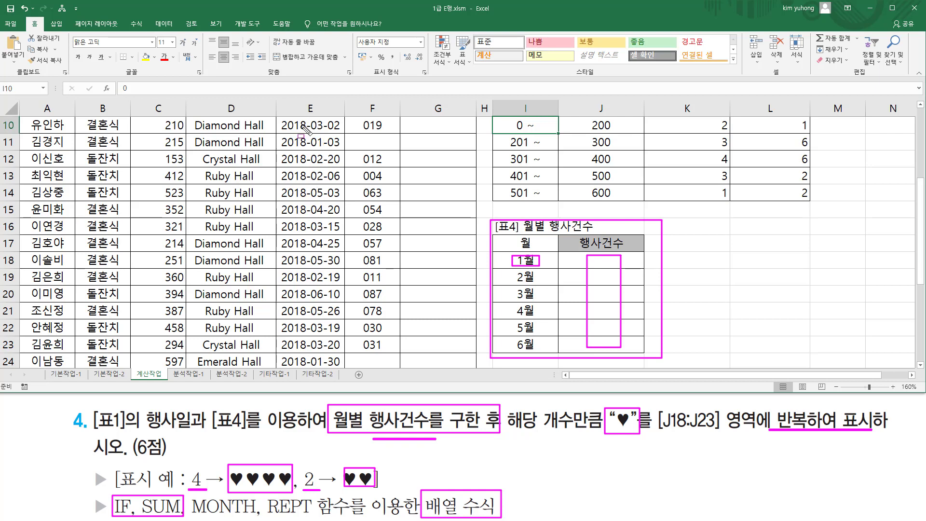
{"action": "mouse_move", "coordinate": [281, 117]}
{"action": "left_mouse_down"}
{"action": "mouse_move", "coordinate": [335, 245]}
{"action": "mouse_move", "coordinate": [341, 366]}
{"action": "left_mouse_up"}
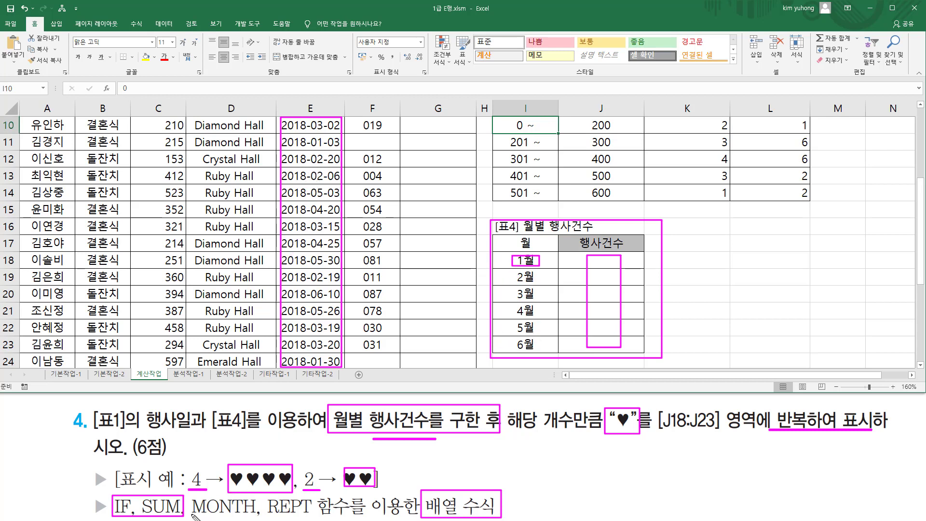
{"action": "left_click_drag", "start_coordinate": [192, 514], "coordinate": [248, 515]}
{"action": "mouse_move", "coordinate": [267, 497]}
{"action": "left_mouse_down"}
{"action": "mouse_move", "coordinate": [313, 519]}
{"action": "mouse_move", "coordinate": [267, 517]}
{"action": "left_mouse_up"}
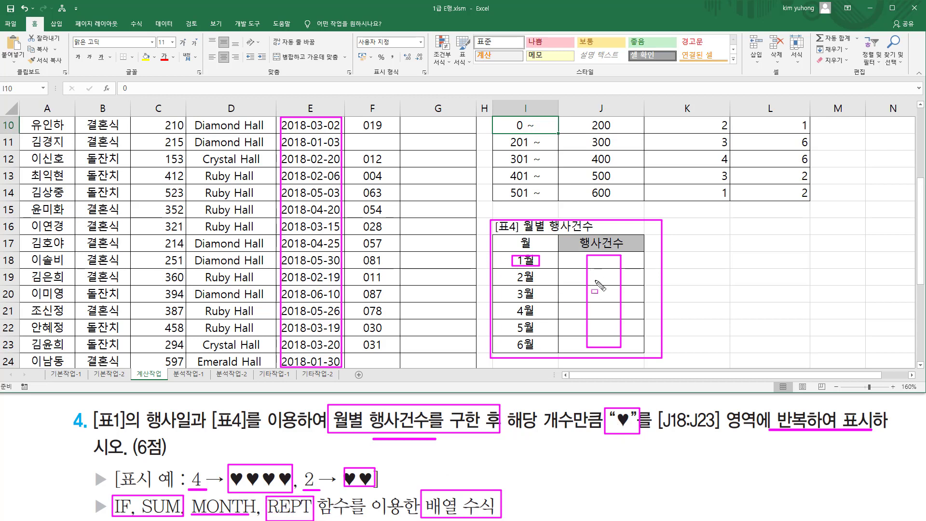
{"action": "key", "text": "Escape"}
Start a formula in J18, the 1월 cell of [표4]'s 행사건수 column, with SUM containing a nested IF.
{"action": "left_click", "coordinate": [598, 262]}
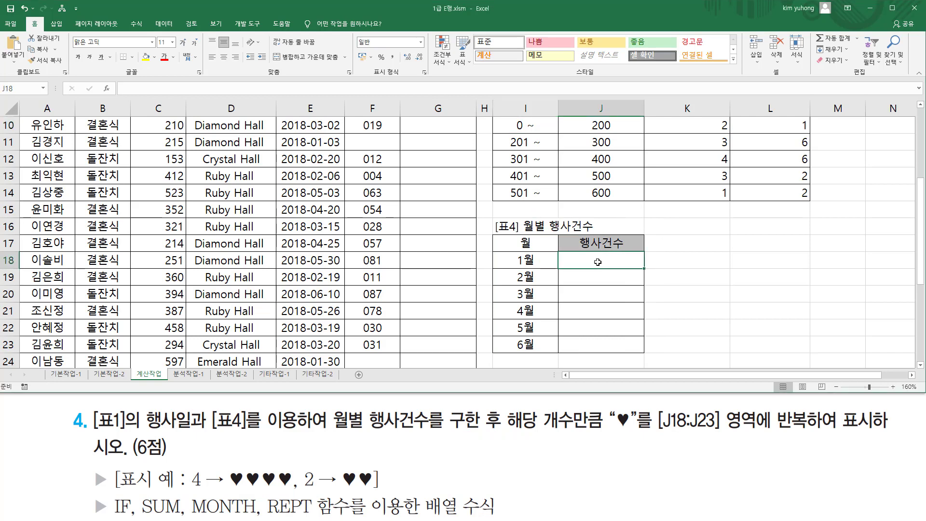
{"action": "type", "text": "=su"}
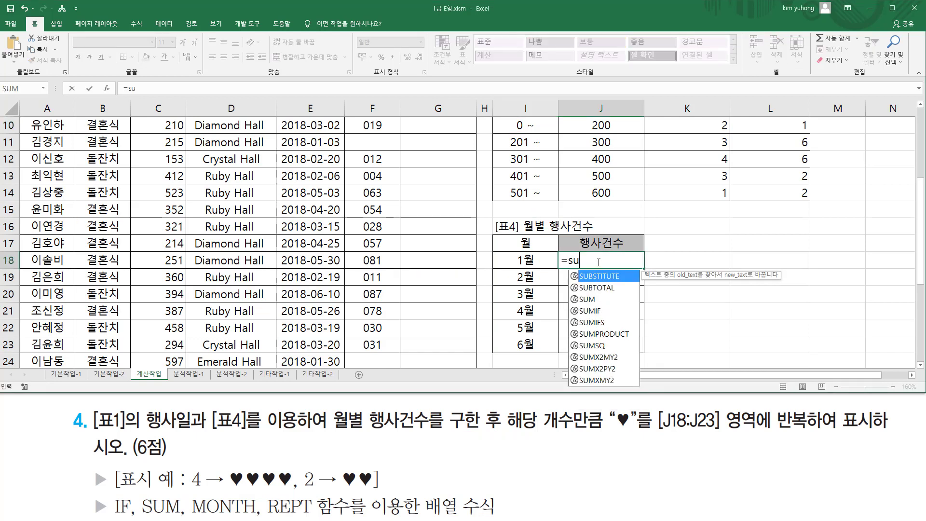
{"action": "type", "text": "m("}
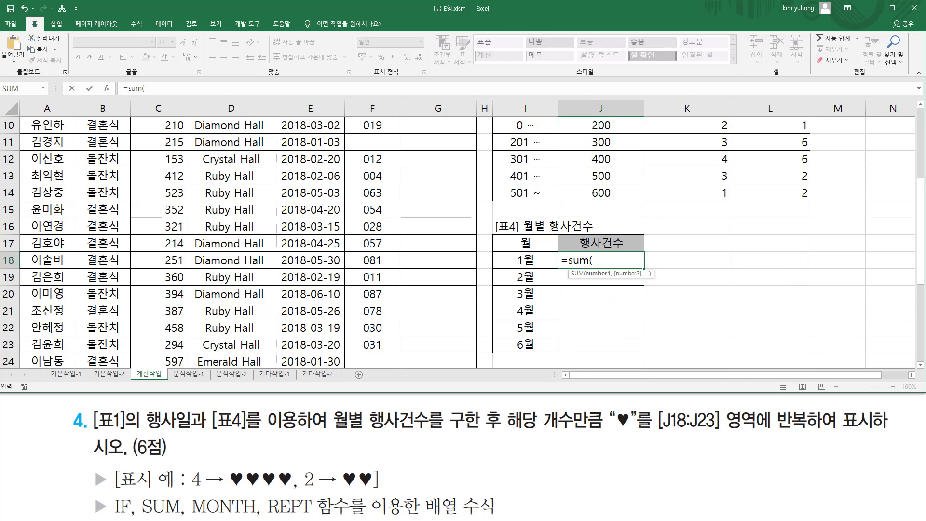
{"action": "type", "text": "  if("}
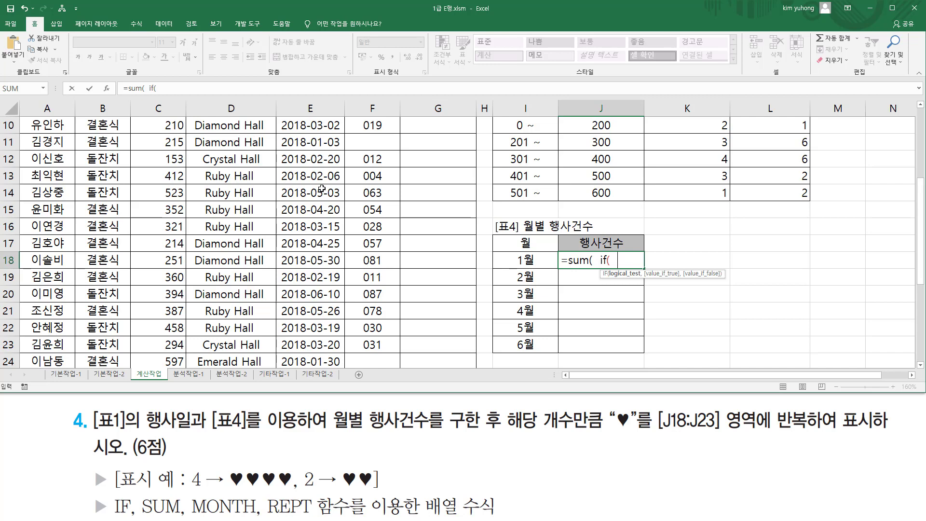
Begin the IF condition in J18 with MONTH of the 행사일 dates, using the absolute range $E$4:$E$33.
{"action": "type", "text": "mon"}
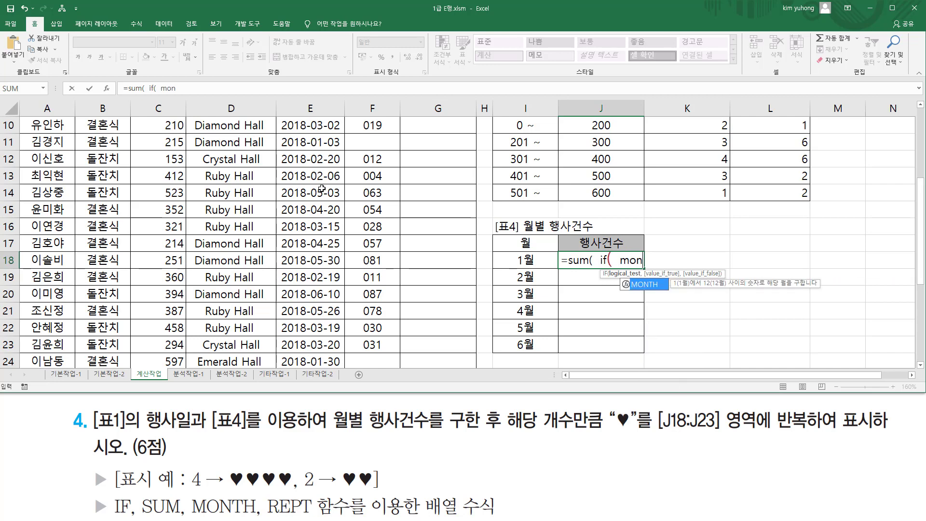
{"action": "key", "text": "Tab"}
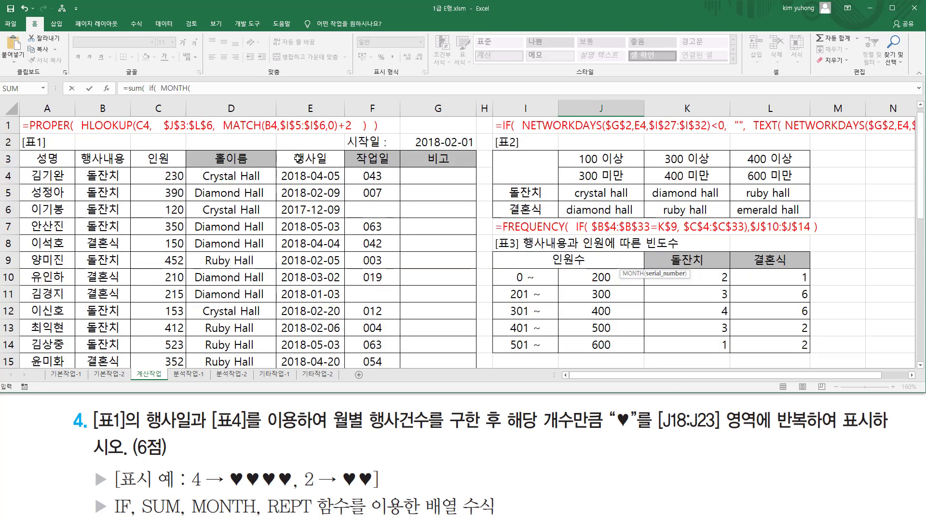
{"action": "left_click_drag", "start_coordinate": [310, 74], "coordinate": [316, 361]}
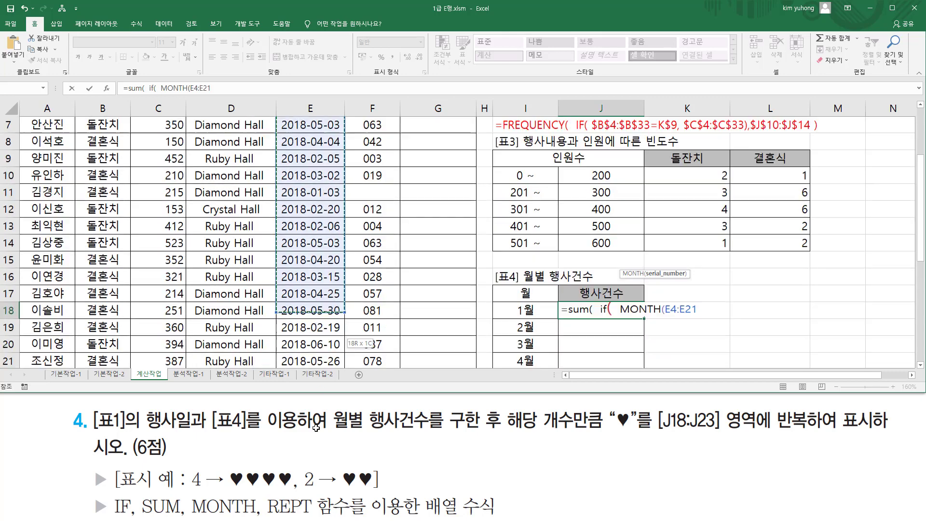
{"action": "left_click_drag", "start_coordinate": [316, 427], "coordinate": [316, 329]}
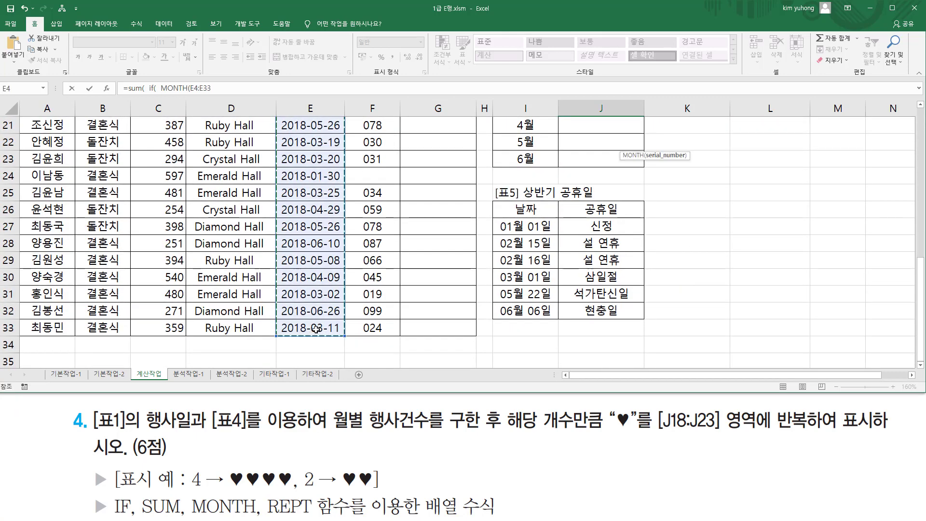
{"action": "scroll", "coordinate": [321, 309], "scroll_direction": "up", "scroll_amount": 7}
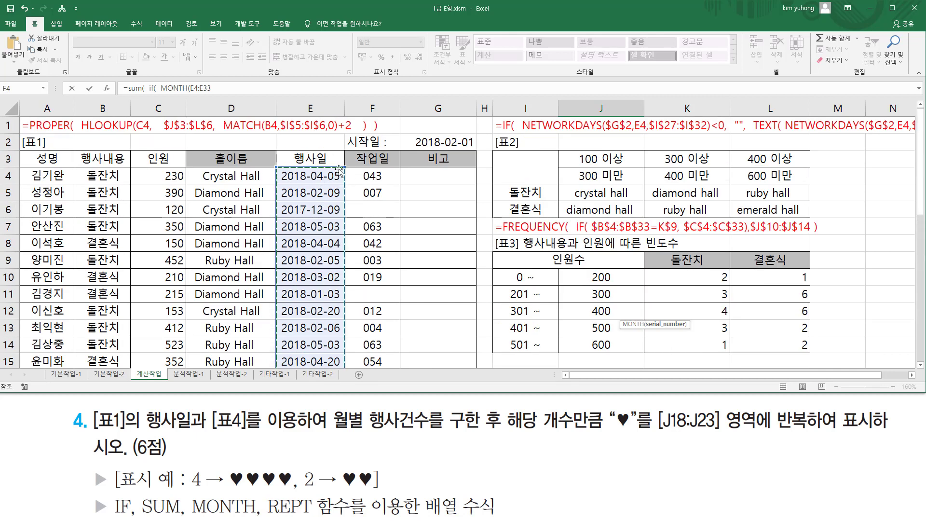
{"action": "key", "text": "F4"}
{"action": "scroll", "coordinate": [551, 301], "scroll_direction": "down", "scroll_amount": 3}
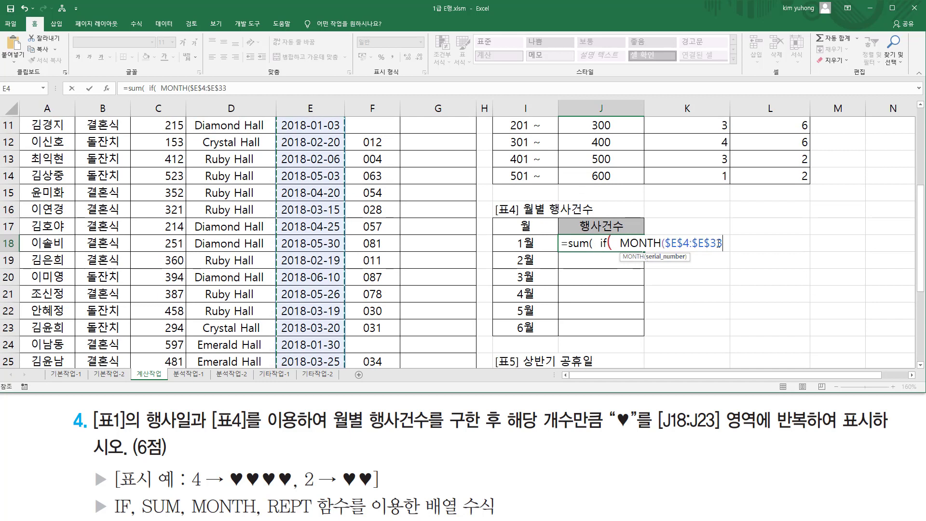
{"action": "type", "text": ")"}
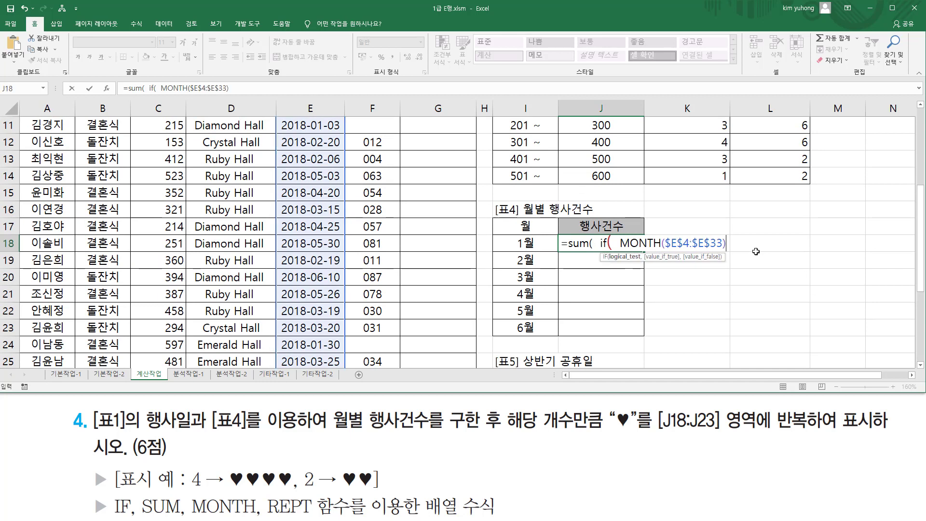
Compare the month with I18, return 1 when true, enter J18 as an array formula and fill it down to J23.
{"action": "type", "text": "="}
{"action": "left_click", "coordinate": [523, 242]}
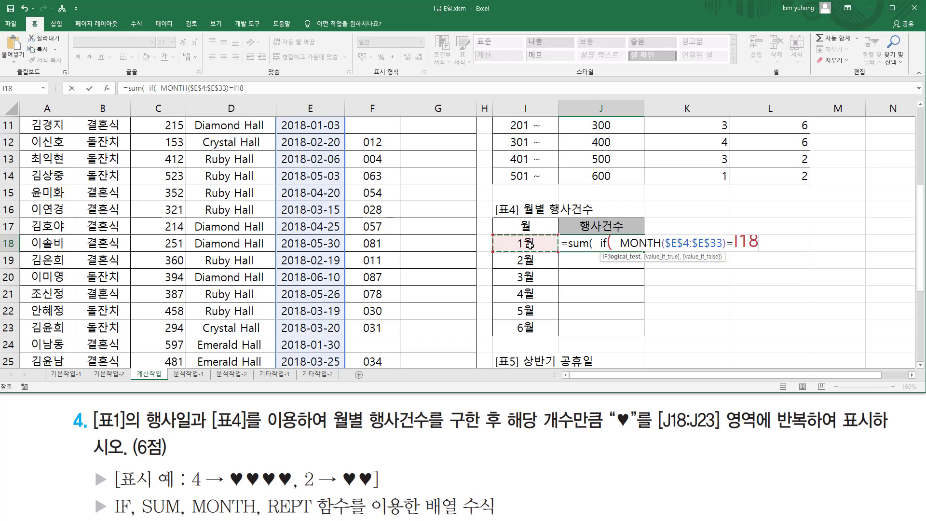
{"action": "type", "text": ", 1"}
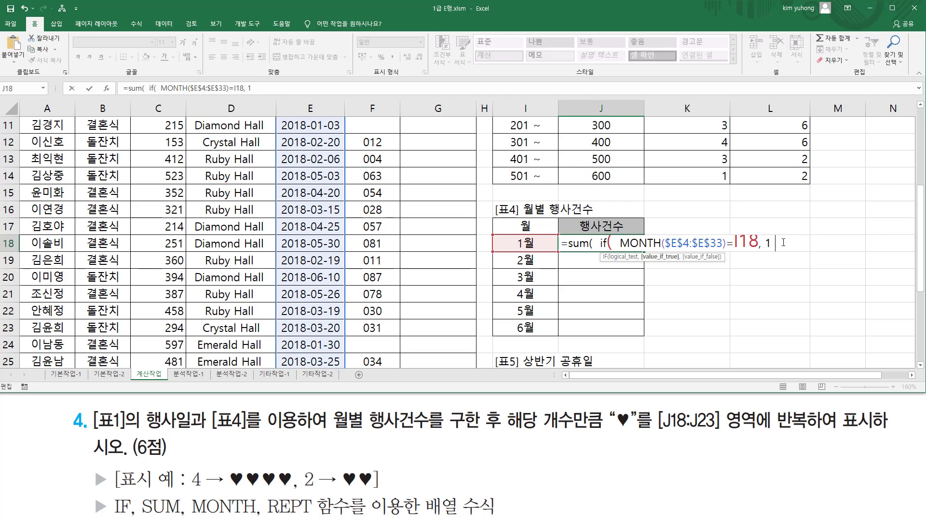
{"action": "type", "text": ")"}
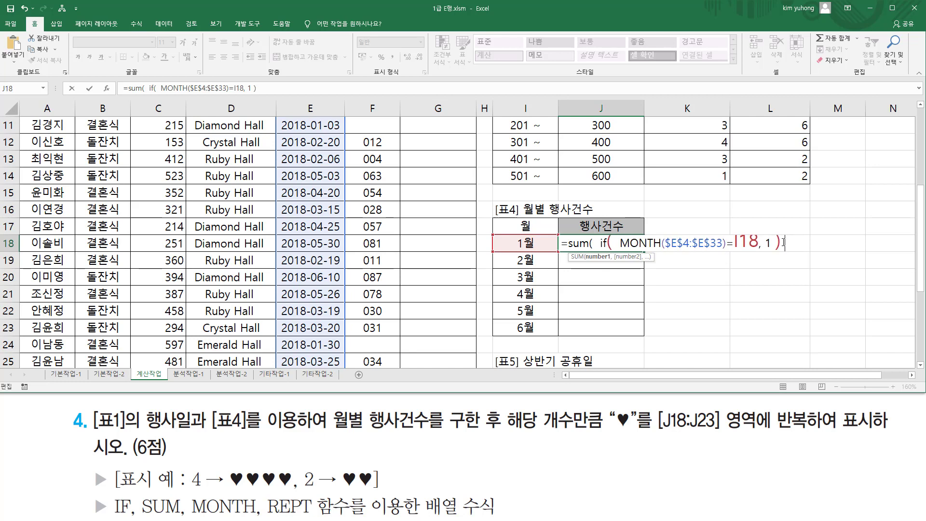
{"action": "left_click", "coordinate": [785, 243]}
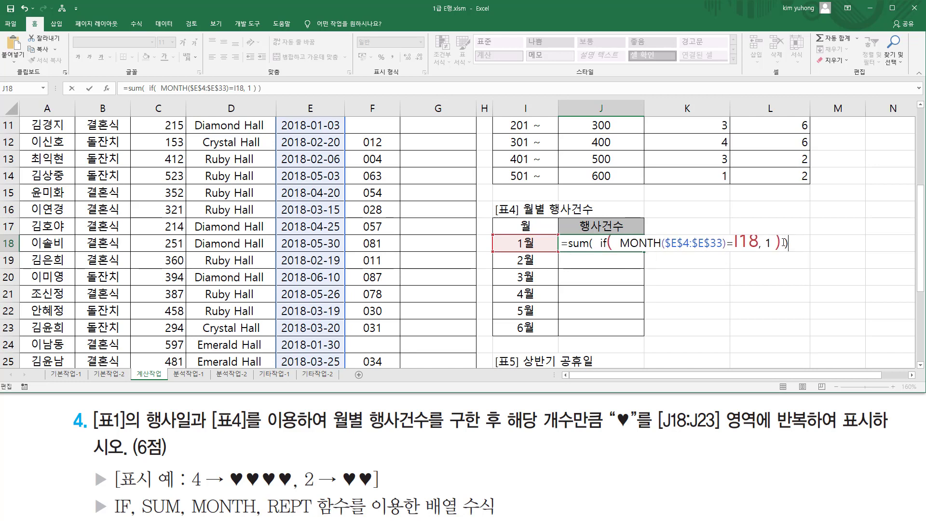
{"action": "key", "text": "ctrl+shift+Return"}
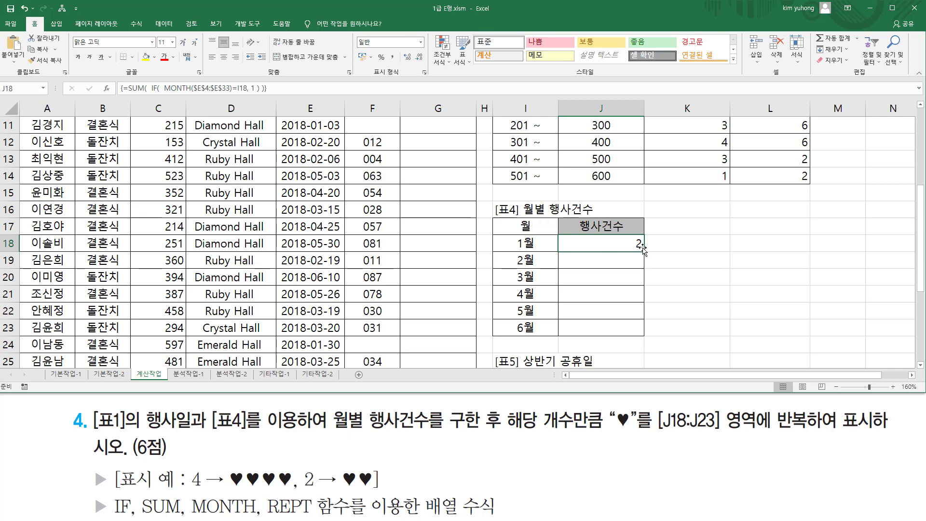
{"action": "left_click_drag", "start_coordinate": [646, 251], "coordinate": [639, 334]}
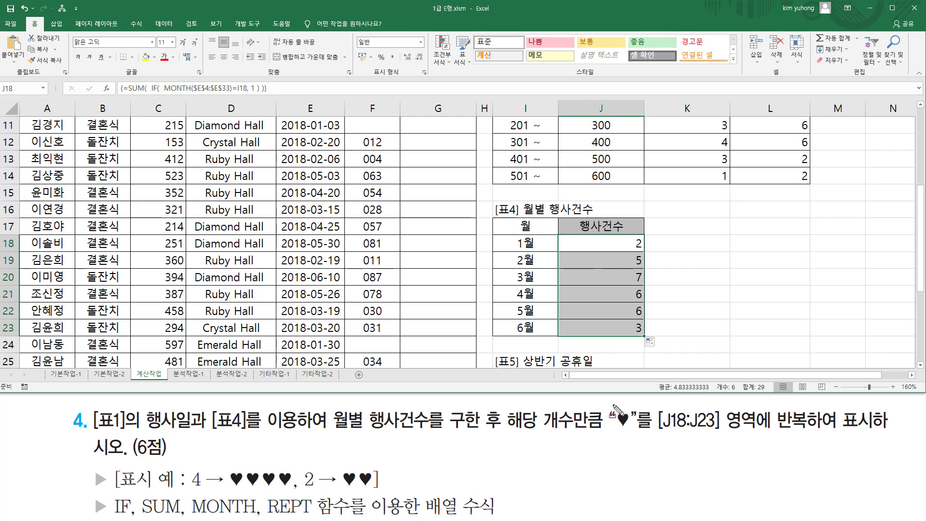
Cut the SUM expression out of the J18 formula, leaving only the equals sign.
{"action": "left_click_drag", "start_coordinate": [611, 405], "coordinate": [635, 430]}
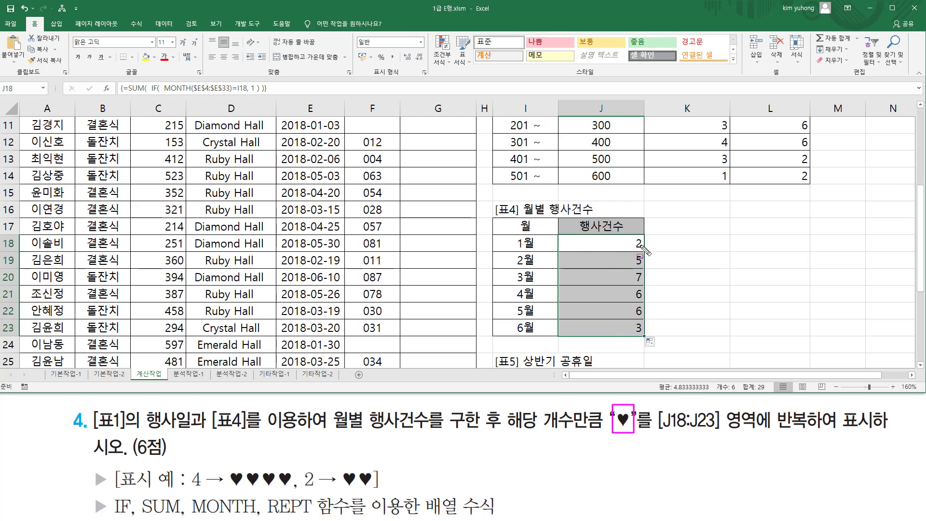
{"action": "key", "text": "Escape"}
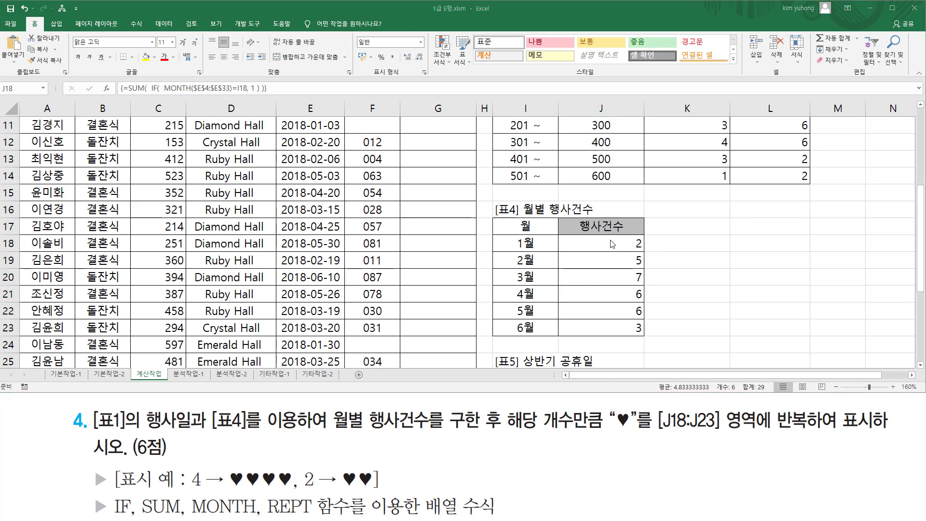
{"action": "double_click", "coordinate": [627, 244]}
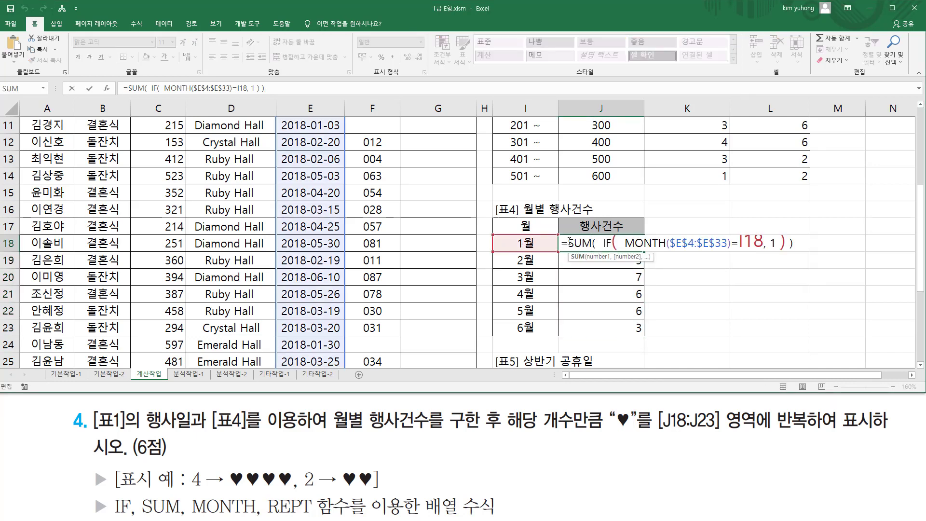
{"action": "left_click_drag", "start_coordinate": [570, 243], "coordinate": [922, 244]}
{"action": "key", "text": "BackSpace"}
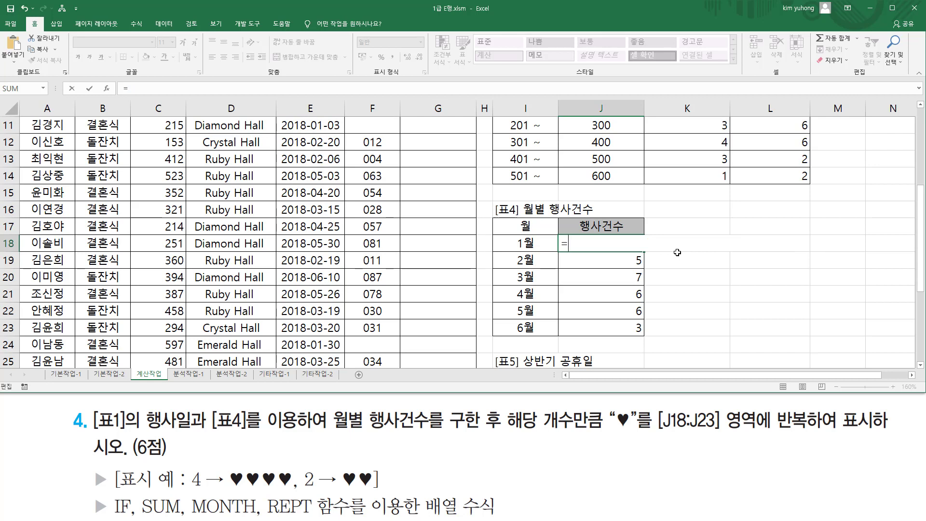
Start a REPT function in J18 with the special character "♥" as the text to repeat.
{"action": "type", "text": "r"}
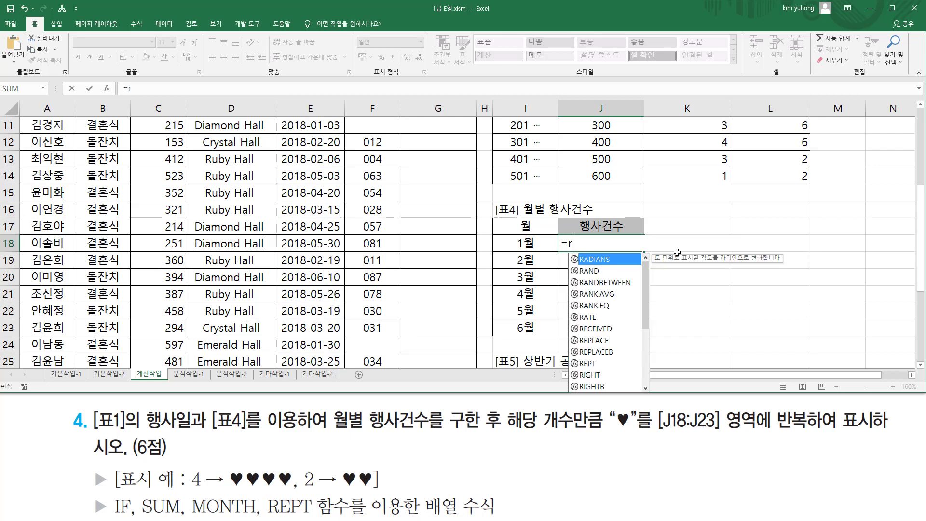
{"action": "type", "text": "ept"}
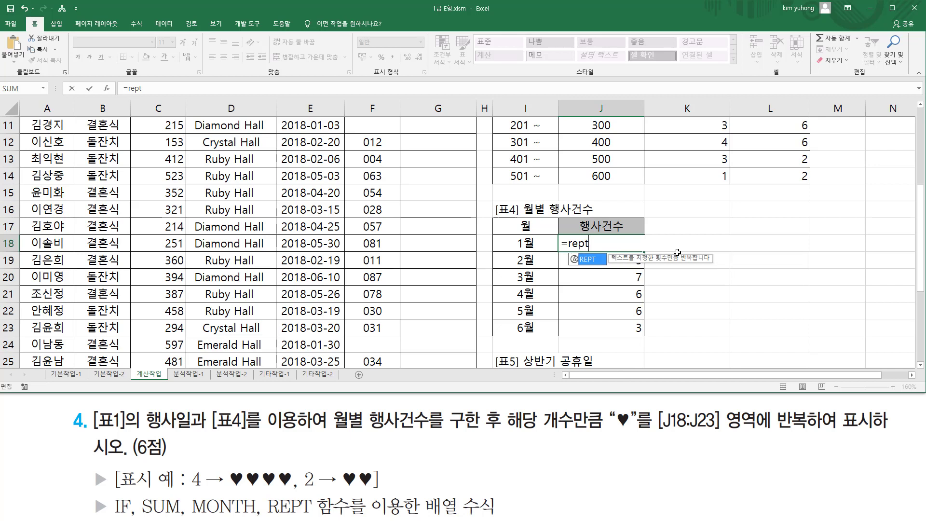
{"action": "type", "text": "("}
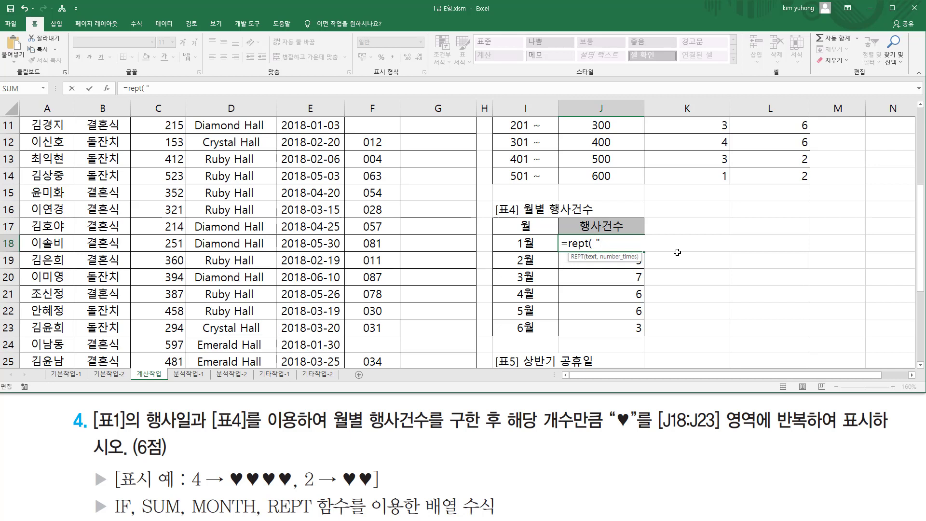
{"action": "type", "text": "\"ㅁ"}
{"action": "key", "text": "Hangul_Hanja"}
{"action": "left_click", "coordinate": [638, 370]}
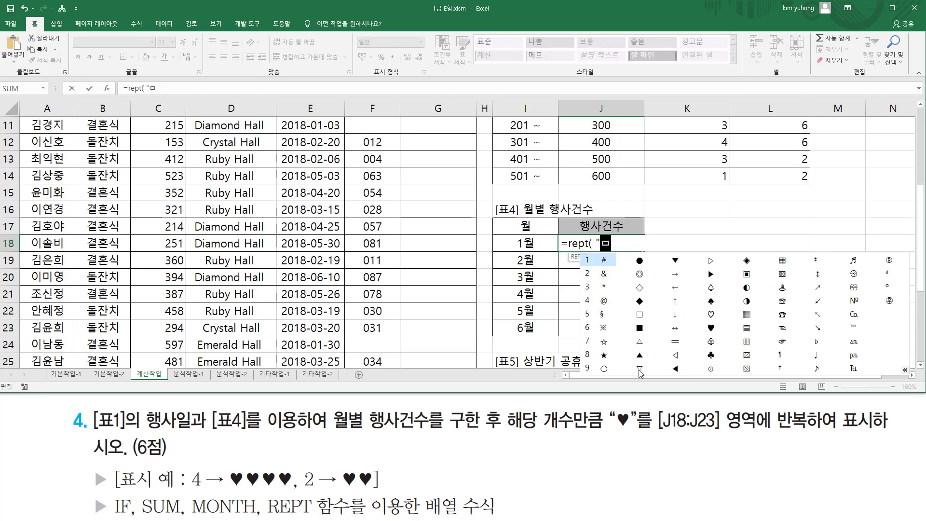
{"action": "left_click", "coordinate": [711, 329]}
{"action": "type", "text": "\""}
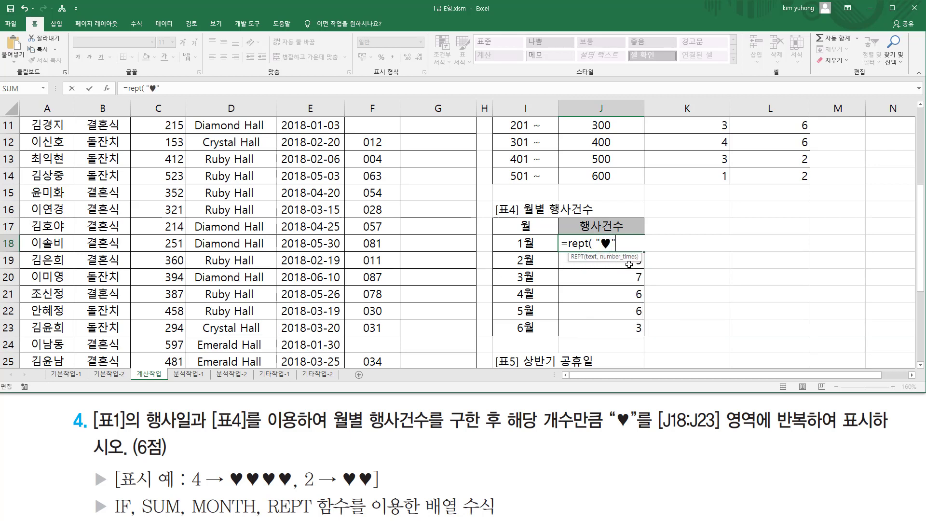
Paste SUM( IF( MONTH($E$4:$E$33)=I18, 1 ) ) as REPT's repeat count, enter it as an array formula and fill J18:J23.
{"action": "type", "text": ","}
{"action": "type", "text": "SUM(  IF(  MONTH($E$4:$E$33)=I18, 1 ) )"}
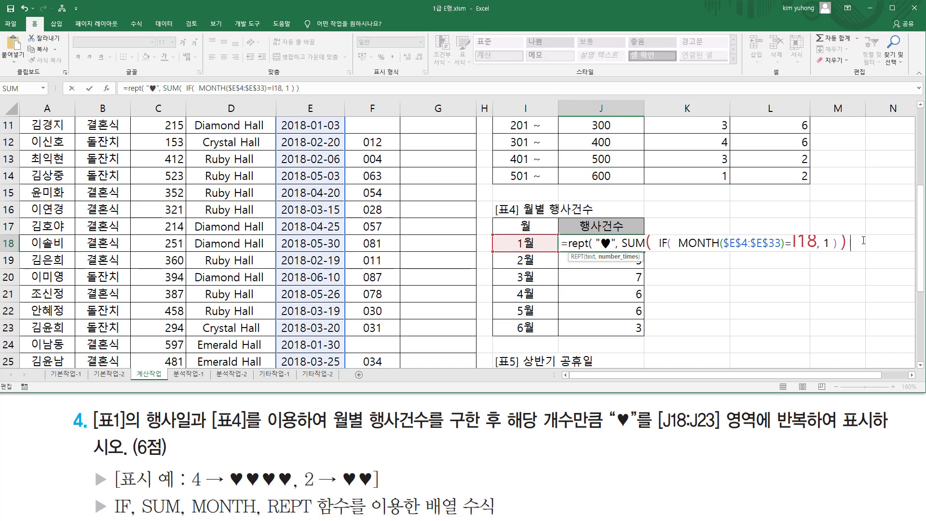
{"action": "type", "text": ")"}
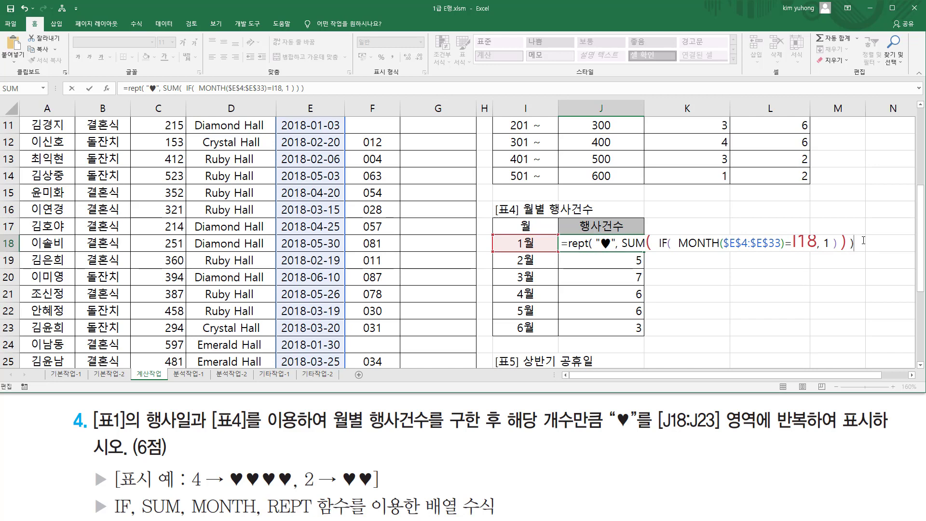
{"action": "key", "text": "ctrl+shift+Return"}
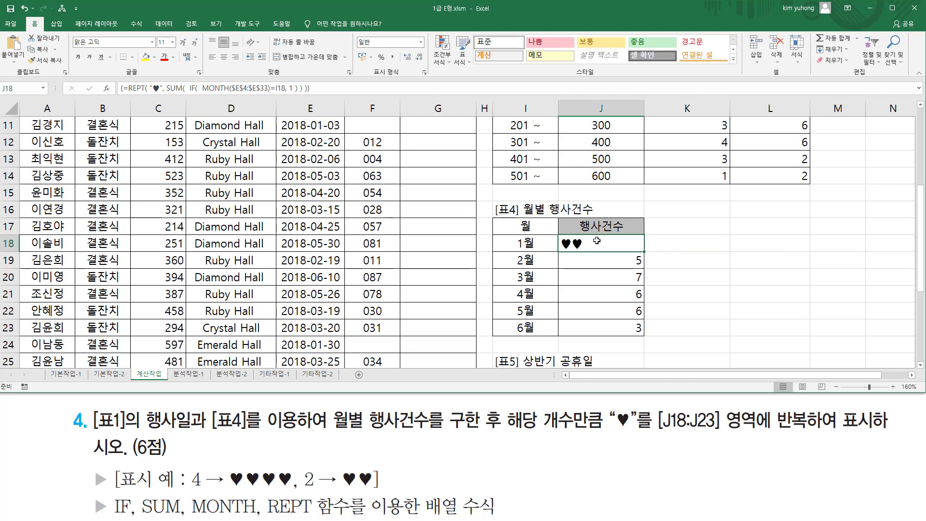
{"action": "left_click_drag", "start_coordinate": [646, 252], "coordinate": [645, 332]}
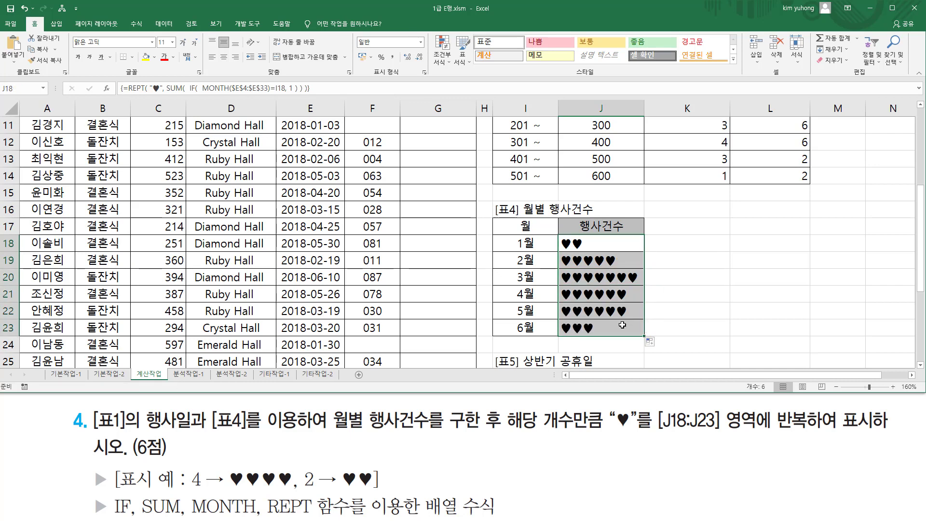
Copy the REPT formula's text from J18 into I15 as a plain-text note in red and review its two arguments.
{"action": "left_click", "coordinate": [584, 242]}
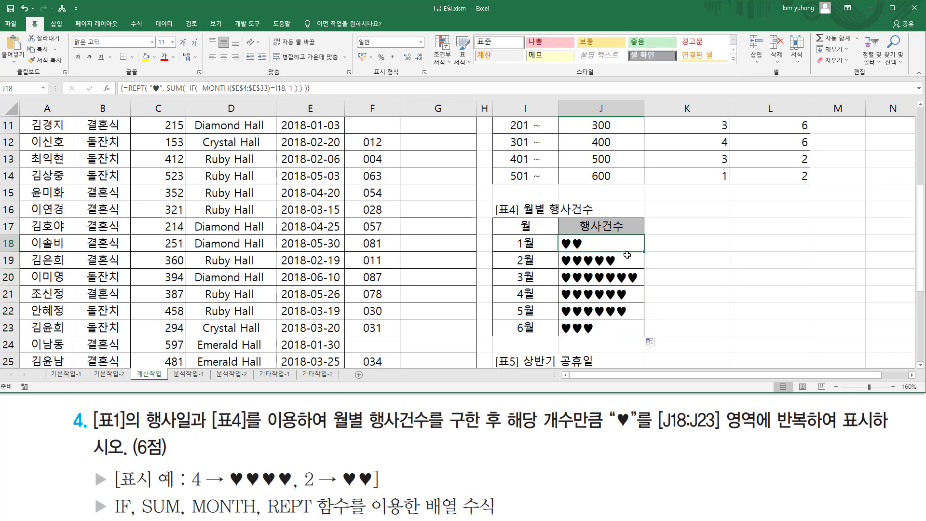
{"action": "key", "text": "F2"}
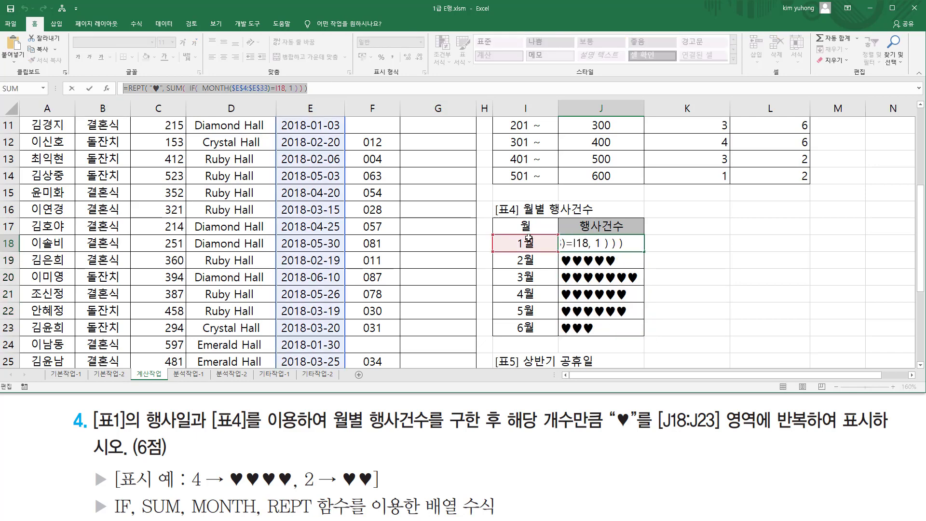
{"action": "key", "text": "ctrl+shift+Return"}
{"action": "left_click", "coordinate": [522, 193]}
{"action": "type", "text": "'"}
{"action": "type", "text": "=REPT( \"♥\", SUM( IF( MONTH($E$4:$E$33)=I18, 1 ) ) )"}
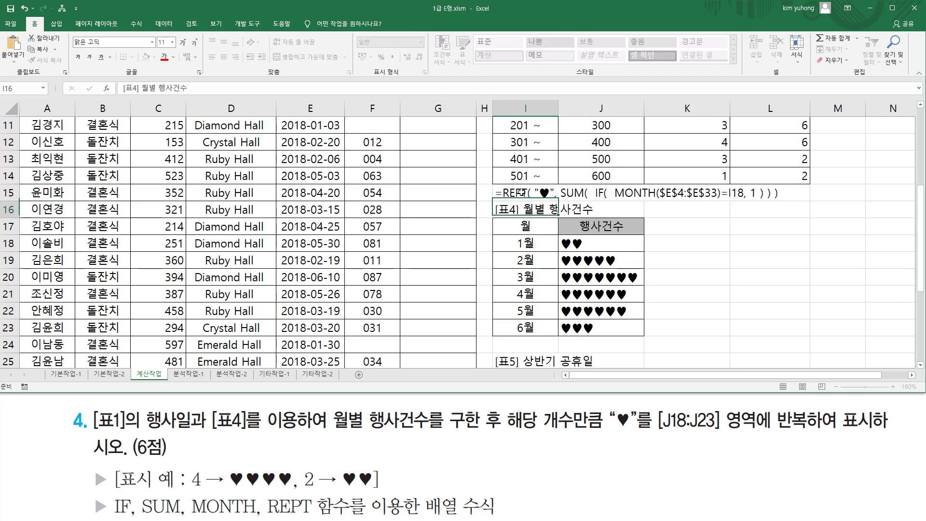
{"action": "left_click", "coordinate": [687, 276]}
{"action": "mouse_move", "coordinate": [559, 201]}
{"action": "left_mouse_down"}
{"action": "mouse_move", "coordinate": [767, 202]}
{"action": "mouse_move", "coordinate": [766, 191]}
{"action": "left_mouse_up"}
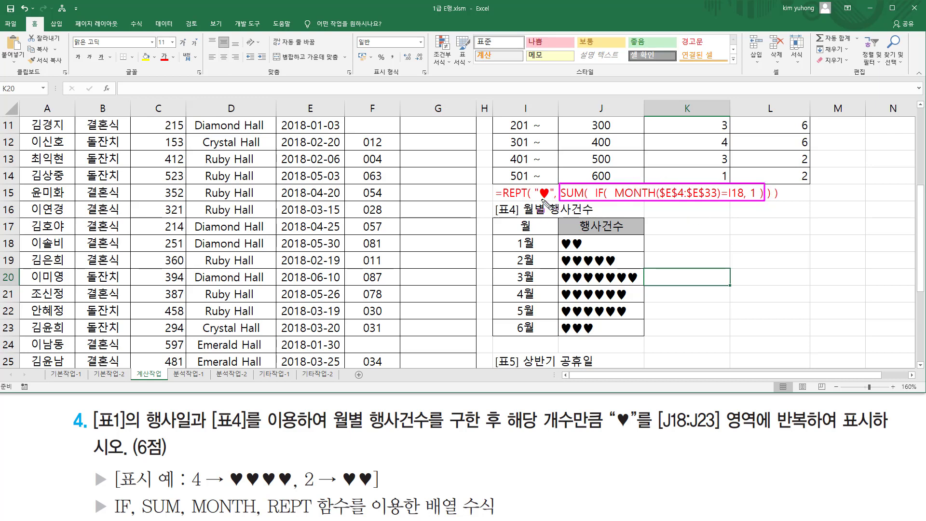
{"action": "left_click_drag", "start_coordinate": [535, 199], "coordinate": [551, 199]}
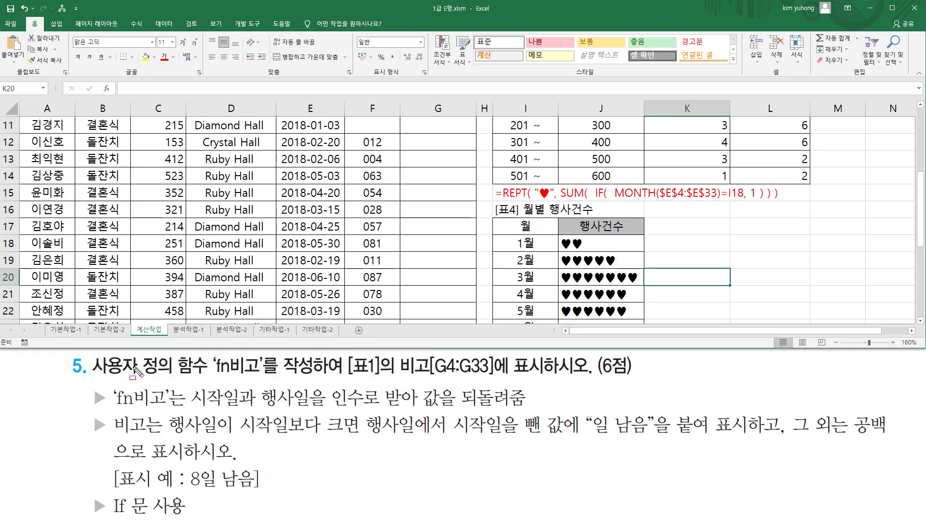
Read task 5's request for the user-defined function 'fn비고' and locate its target range G4:G33 in [표1]'s 비고 column.
{"action": "mouse_move", "coordinate": [97, 386]}
{"action": "left_mouse_down"}
{"action": "mouse_move", "coordinate": [174, 389]}
{"action": "mouse_move", "coordinate": [212, 371]}
{"action": "mouse_move", "coordinate": [227, 352]}
{"action": "mouse_move", "coordinate": [256, 388]}
{"action": "mouse_move", "coordinate": [263, 375]}
{"action": "mouse_move", "coordinate": [321, 376]}
{"action": "left_mouse_up"}
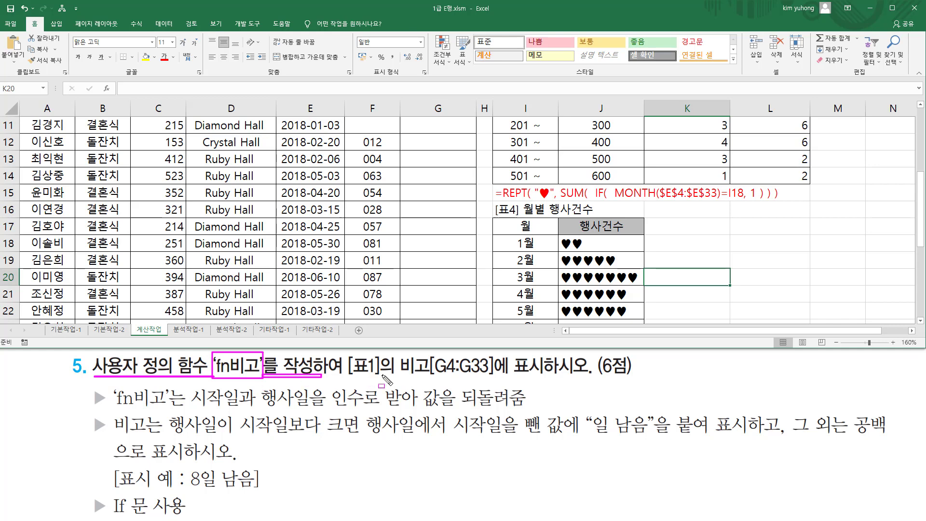
{"action": "left_click_drag", "start_coordinate": [390, 375], "coordinate": [553, 375]}
{"action": "key", "text": "Escape"}
{"action": "scroll", "coordinate": [116, 197], "scroll_direction": "up", "scroll_amount": 4}
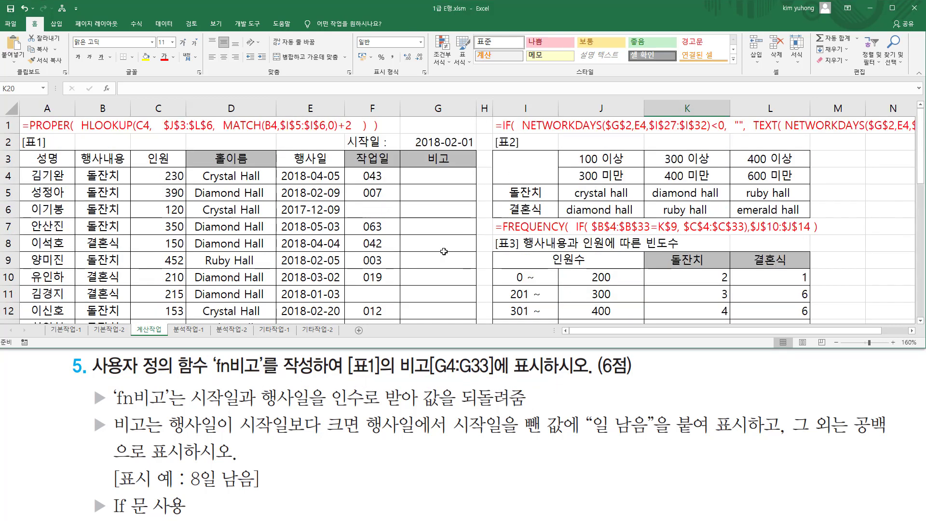
{"action": "left_click", "coordinate": [446, 179]}
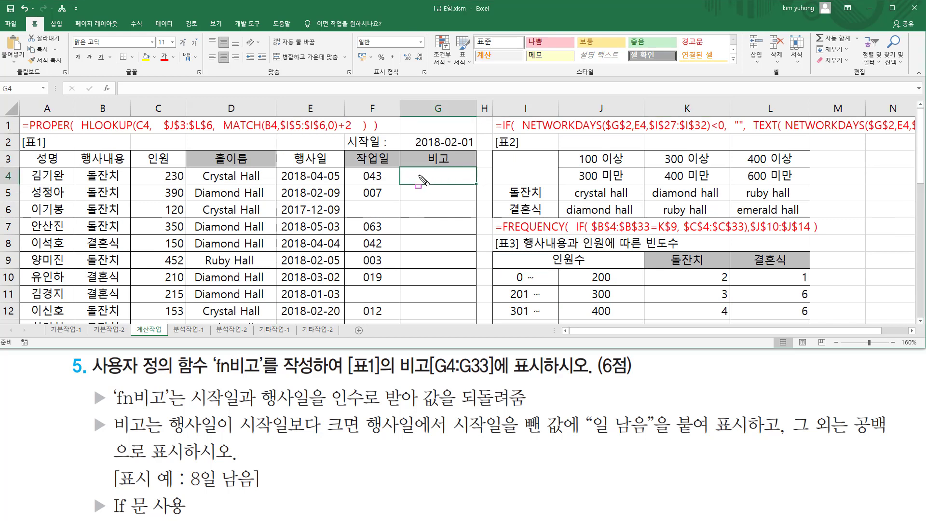
{"action": "left_click_drag", "start_coordinate": [418, 175], "coordinate": [471, 322]}
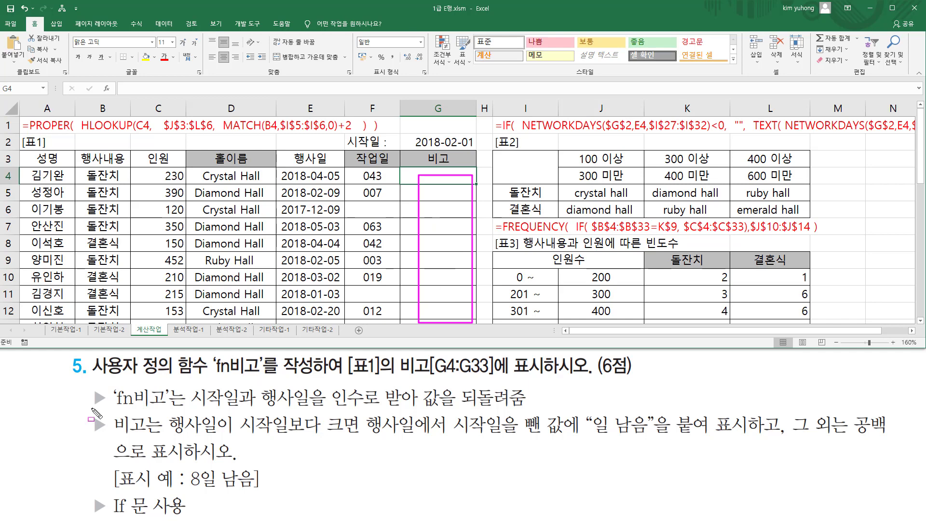
Read task 5's rules for fn비고: its 시작일 and 행사일 arguments, the comparison condition, the "일 남음" suffix and the blank case.
{"action": "left_click_drag", "start_coordinate": [114, 406], "coordinate": [528, 409]}
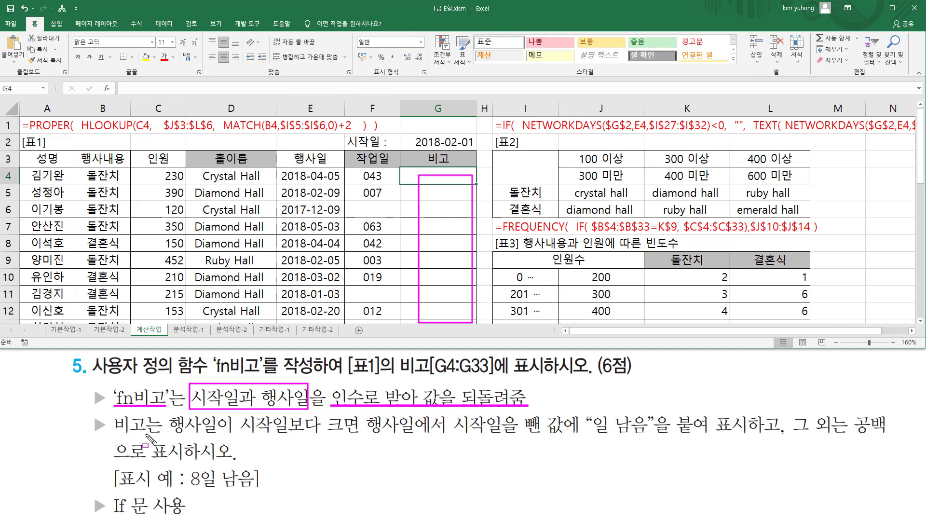
{"action": "left_click_drag", "start_coordinate": [109, 433], "coordinate": [646, 435]}
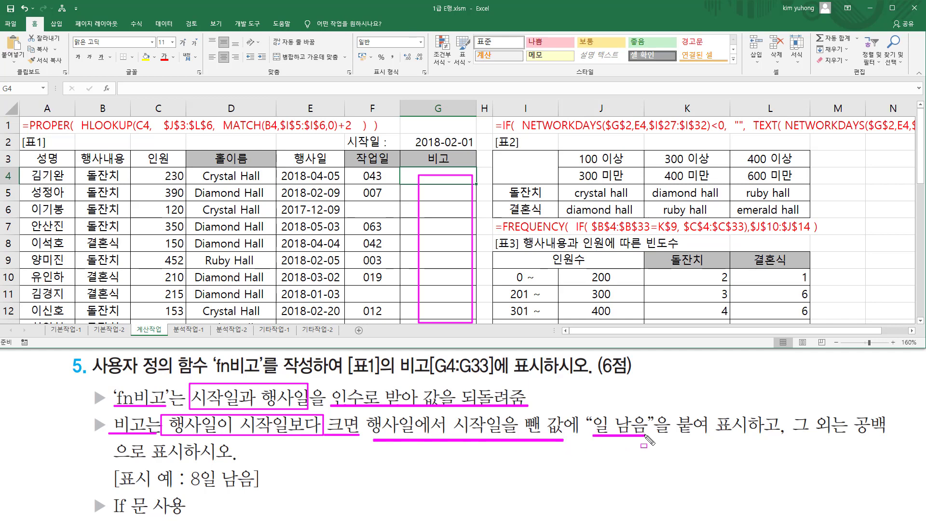
{"action": "left_click_drag", "start_coordinate": [793, 435], "coordinate": [892, 434]}
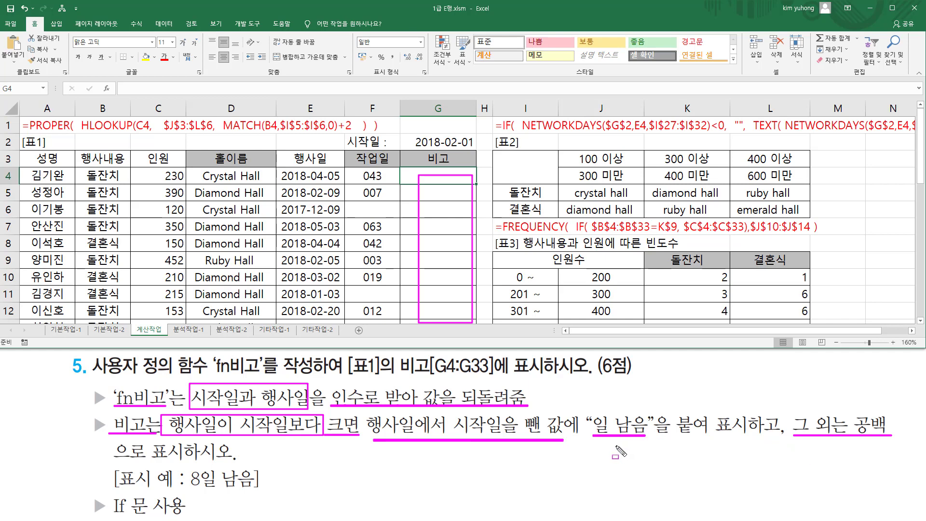
{"action": "key", "text": "e"}
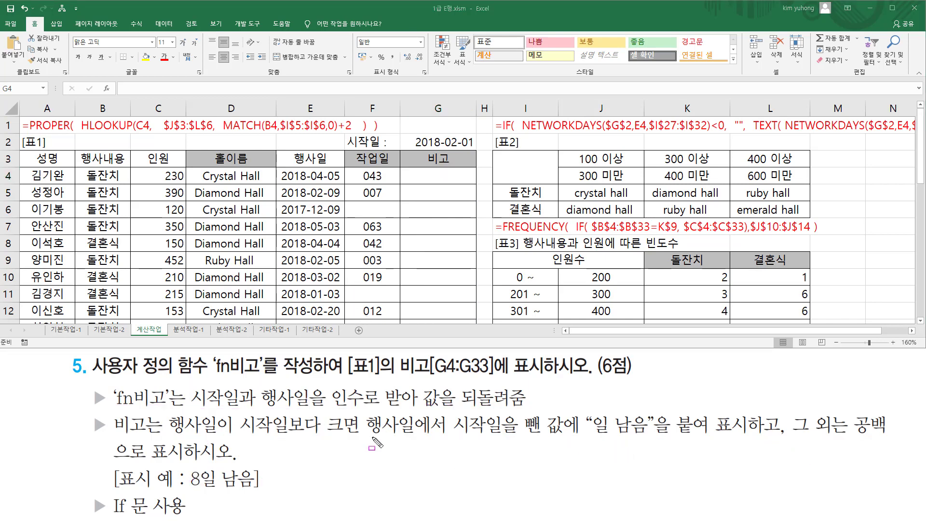
Work through the fn비고 rule by comparing the event dates in E5 and E6 with the start date in G2, including the display example.
{"action": "left_click_drag", "start_coordinate": [363, 434], "coordinate": [563, 437]}
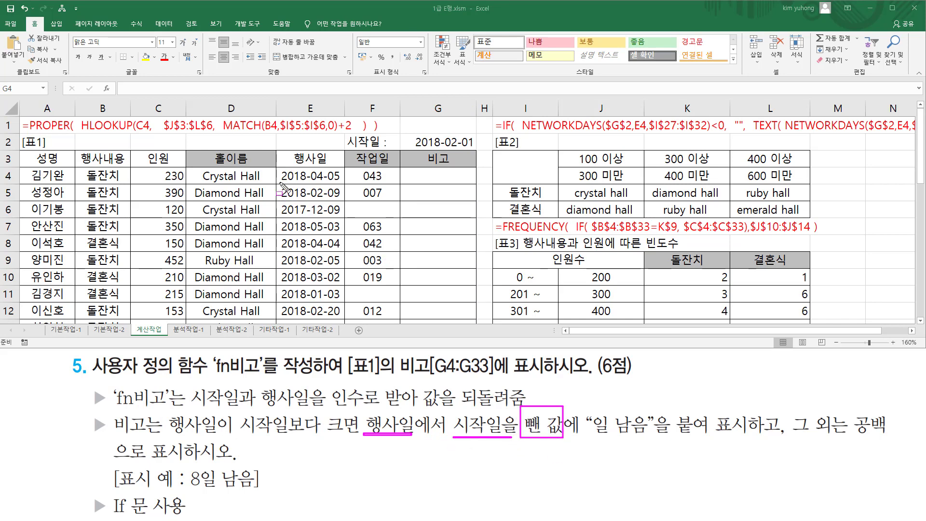
{"action": "left_click_drag", "start_coordinate": [279, 184], "coordinate": [346, 200]}
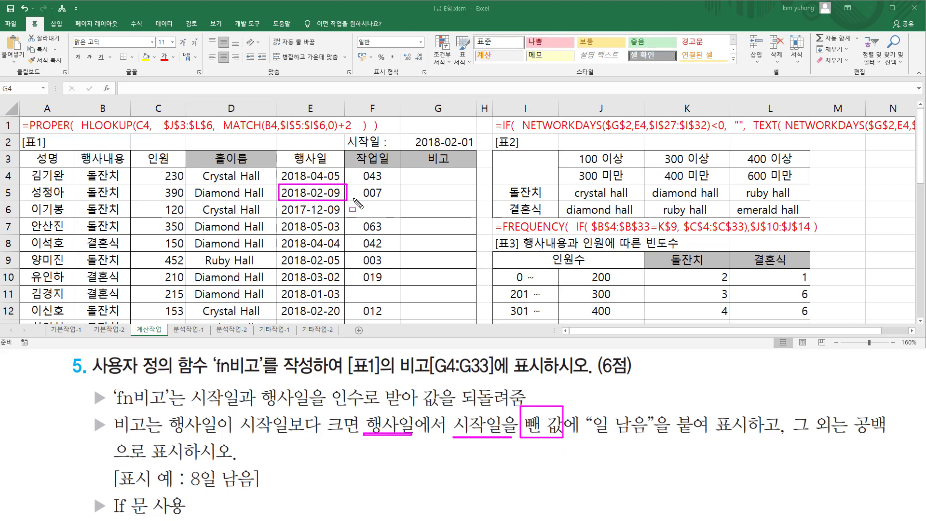
{"action": "left_click_drag", "start_coordinate": [408, 131], "coordinate": [476, 151]}
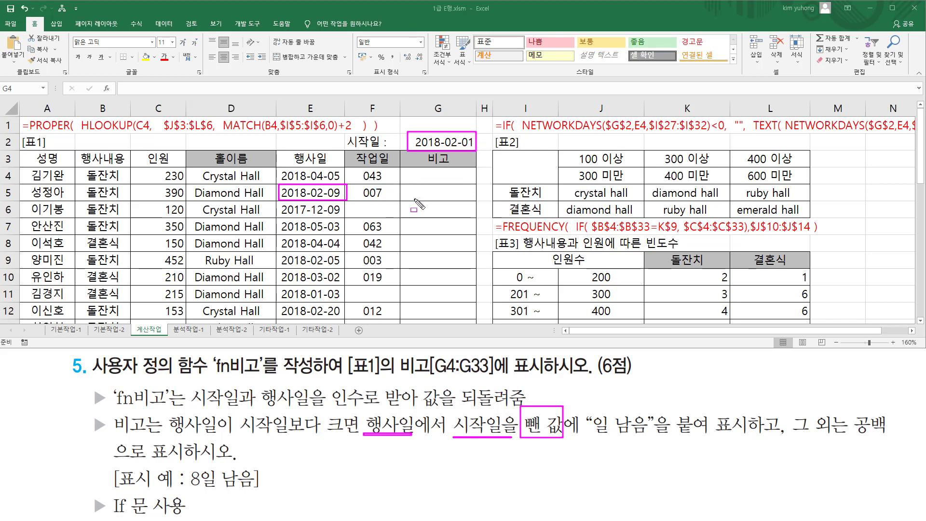
{"action": "left_click_drag", "start_coordinate": [591, 436], "coordinate": [646, 437]}
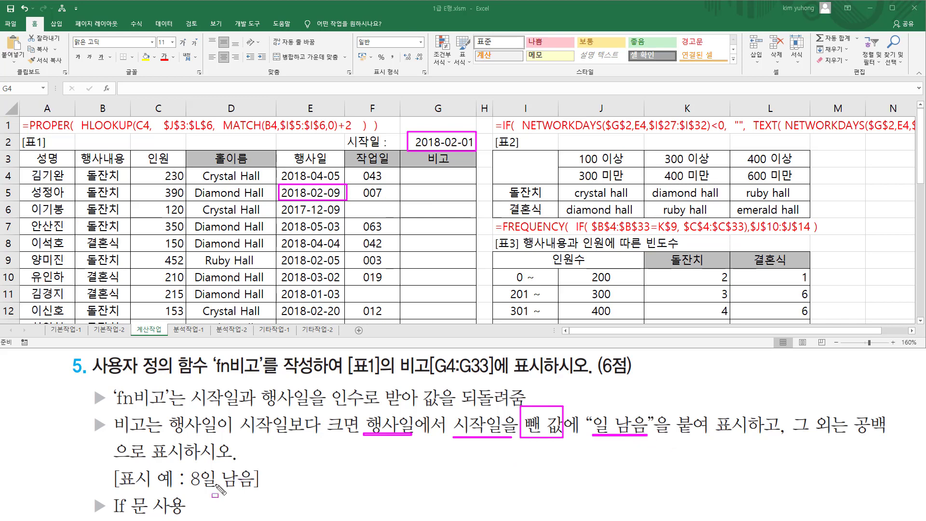
{"action": "left_click_drag", "start_coordinate": [191, 489], "coordinate": [247, 489]}
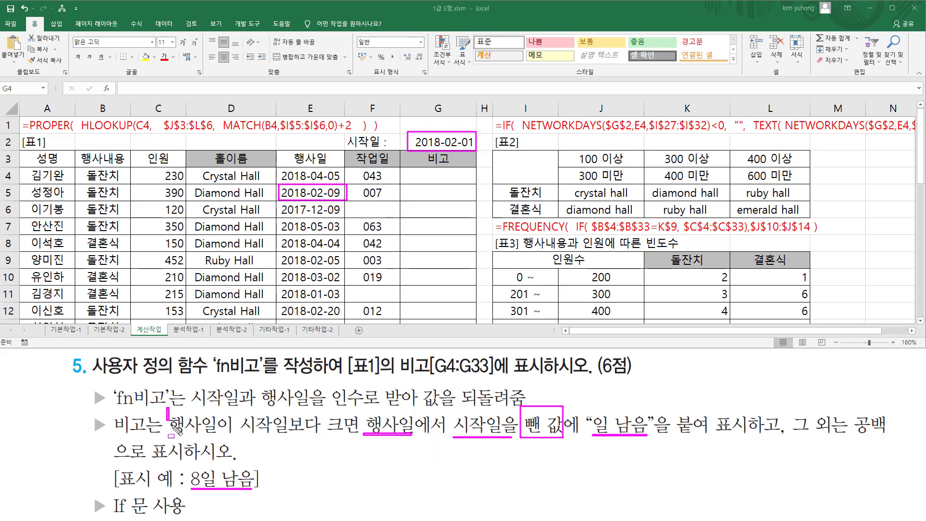
{"action": "left_click_drag", "start_coordinate": [167, 408], "coordinate": [360, 444]}
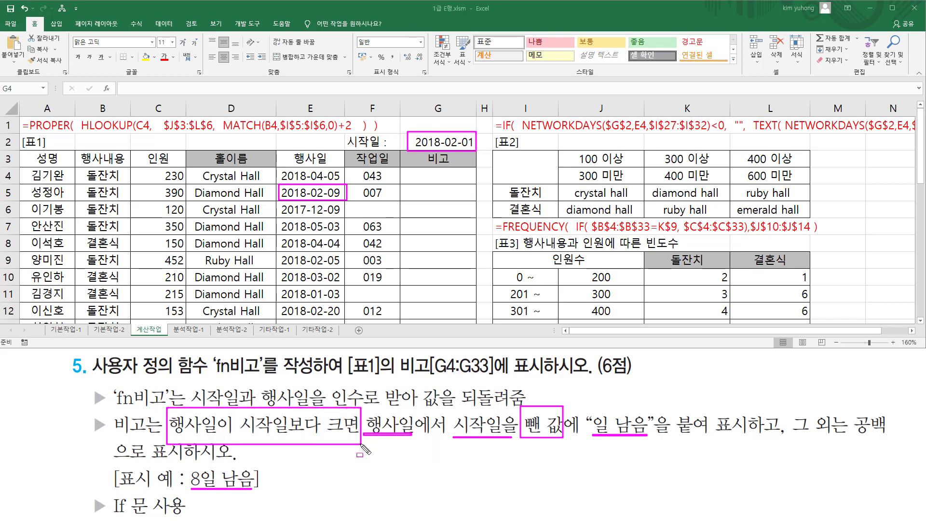
{"action": "left_click_drag", "start_coordinate": [280, 215], "coordinate": [339, 216]}
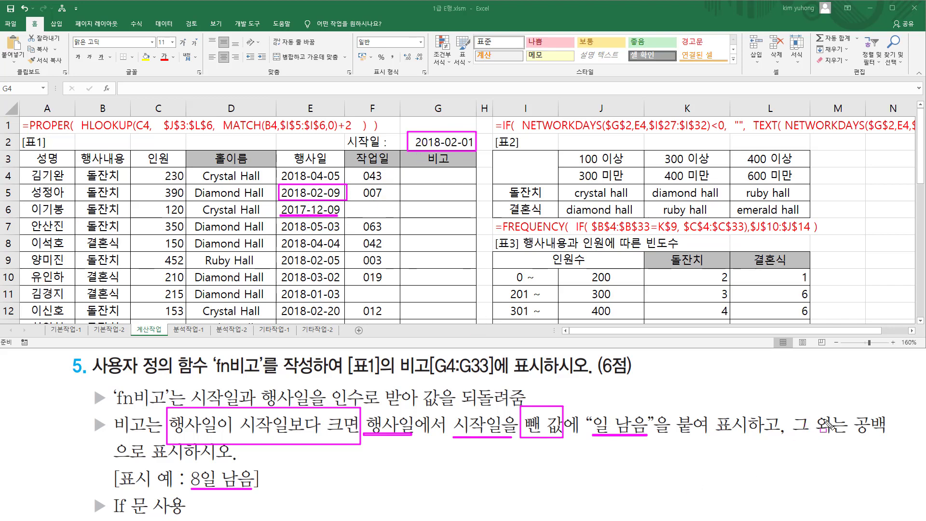
{"action": "left_click_drag", "start_coordinate": [856, 436], "coordinate": [889, 435]}
{"action": "left_click_drag", "start_coordinate": [112, 518], "coordinate": [193, 518]}
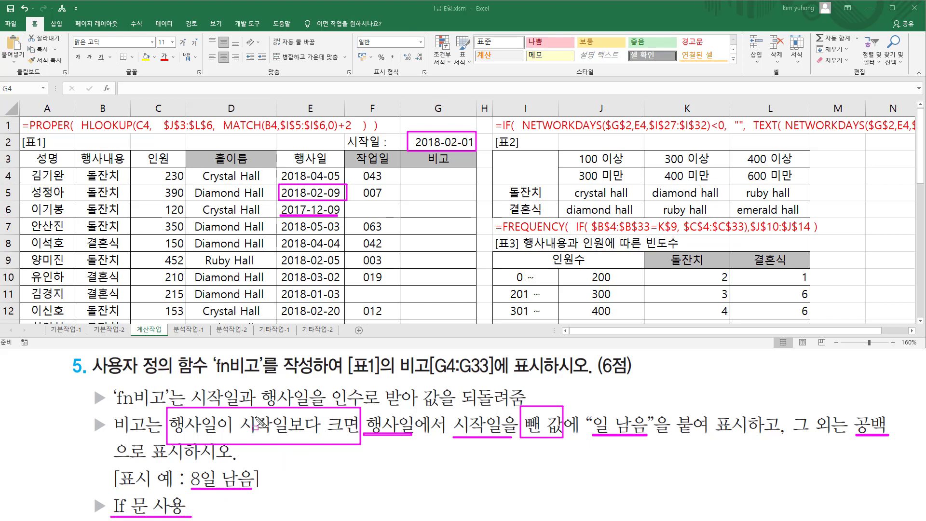
{"action": "key", "text": "Escape"}
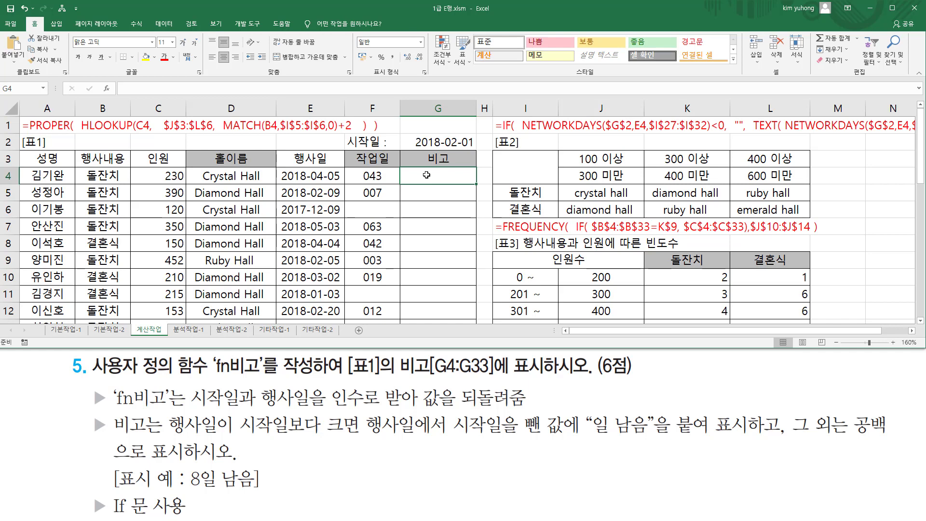
Switch to the Visual Basic editor, insert a new module and make its code window taller.
{"action": "key", "text": "alt"}
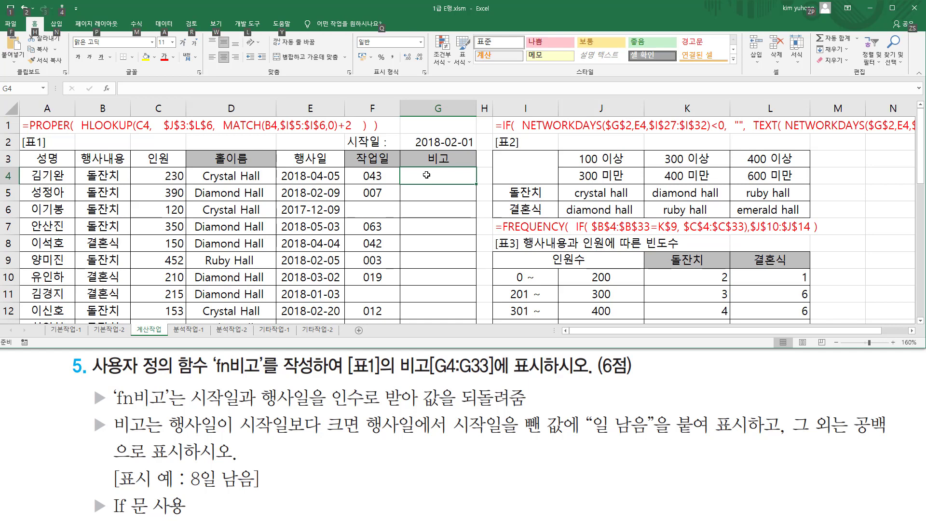
{"action": "key", "text": "alt+F11"}
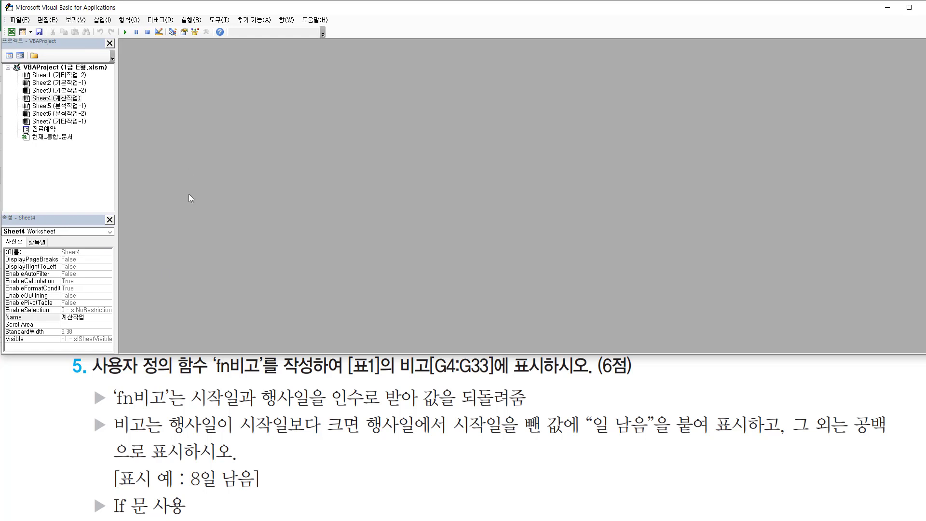
{"action": "left_click", "coordinate": [103, 20]}
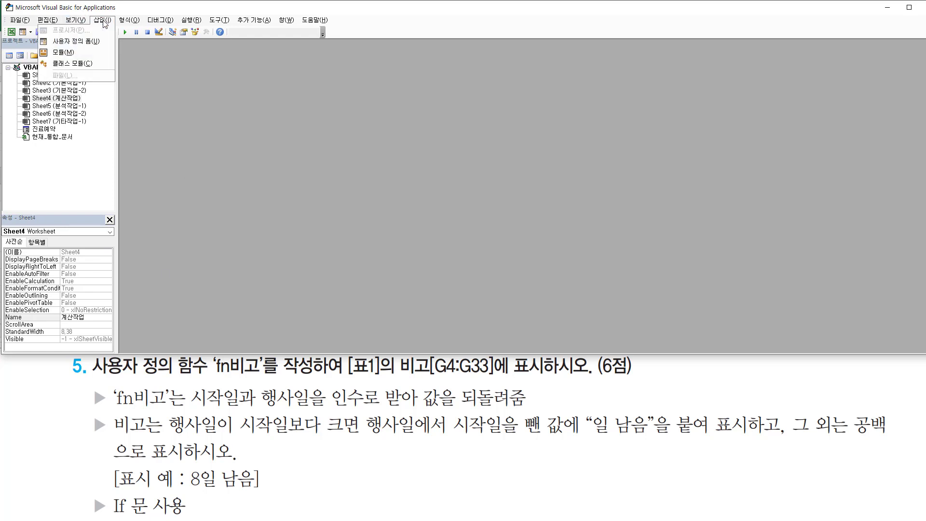
{"action": "left_click", "coordinate": [91, 57]}
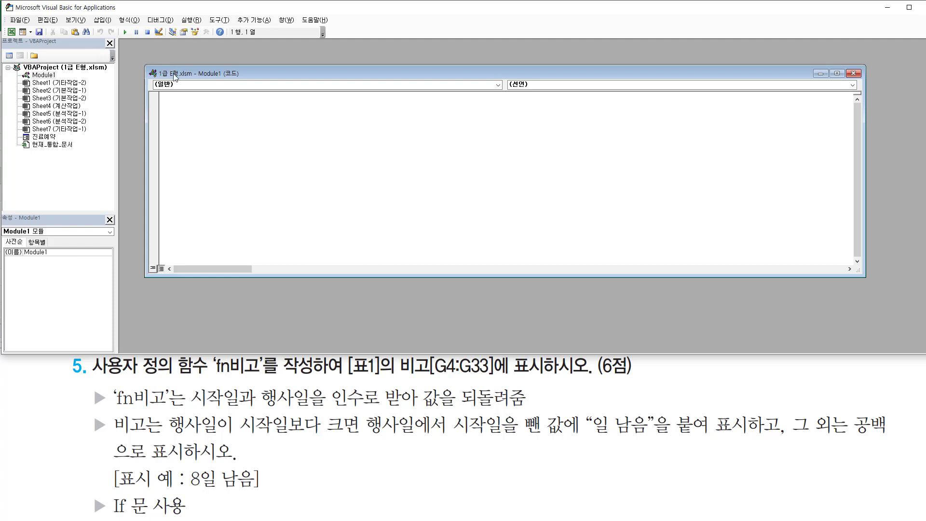
{"action": "left_click_drag", "start_coordinate": [225, 276], "coordinate": [223, 345]}
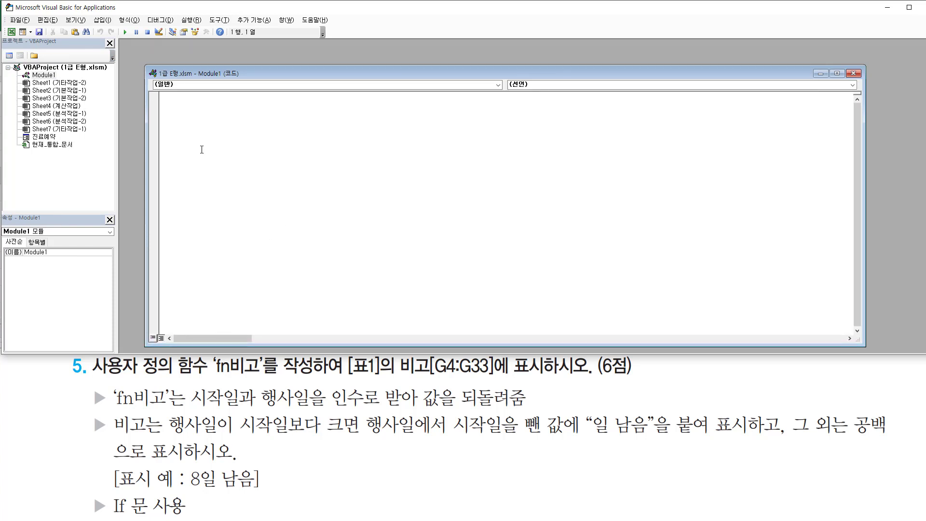
Declare Public Function fn비고(시작일, 행사일) in the module following the task's template, leaving blank lines before End Function.
{"action": "scroll", "coordinate": [202, 386], "scroll_direction": "down", "scroll_amount": 2}
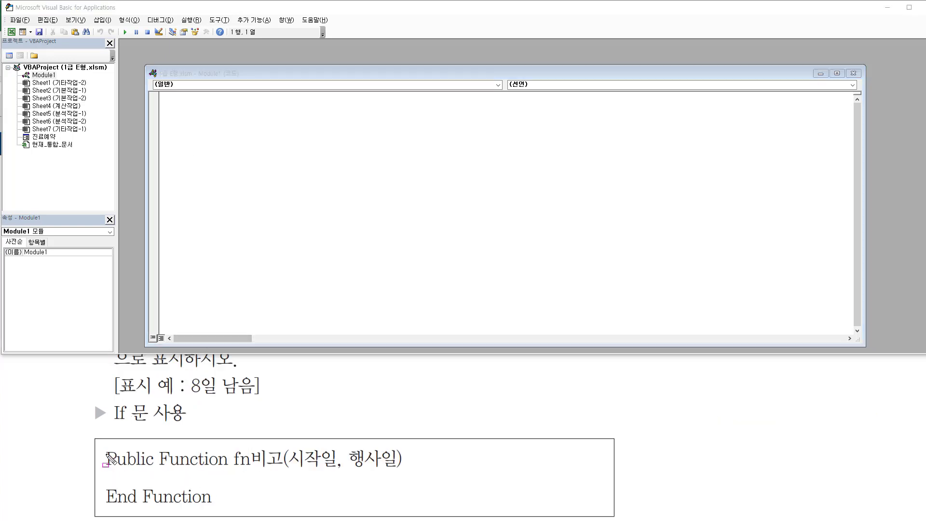
{"action": "mouse_move", "coordinate": [100, 442]}
{"action": "left_mouse_down"}
{"action": "mouse_move", "coordinate": [304, 506]}
{"action": "mouse_move", "coordinate": [409, 505]}
{"action": "left_mouse_up"}
{"action": "key", "text": "Escape"}
{"action": "left_click", "coordinate": [201, 120]}
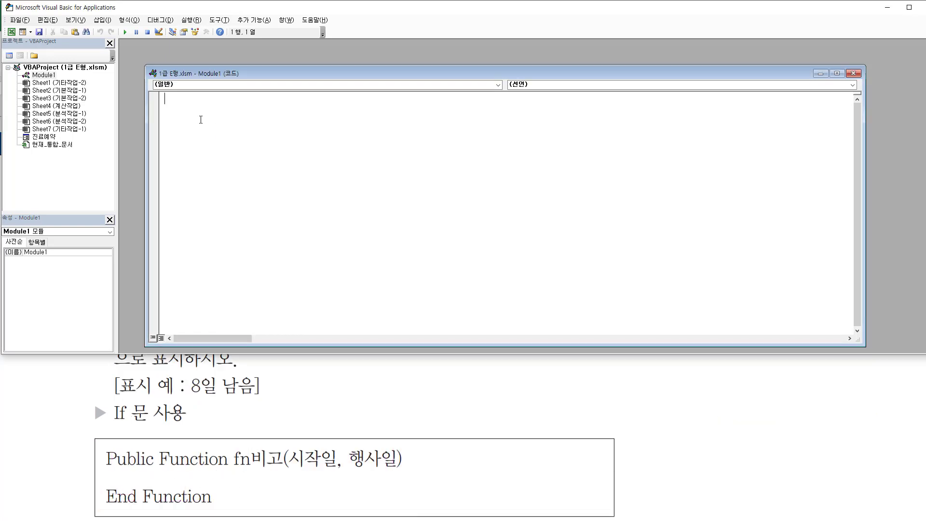
{"action": "type", "text": "ㅓ"}
{"action": "type", "text": "비고"}
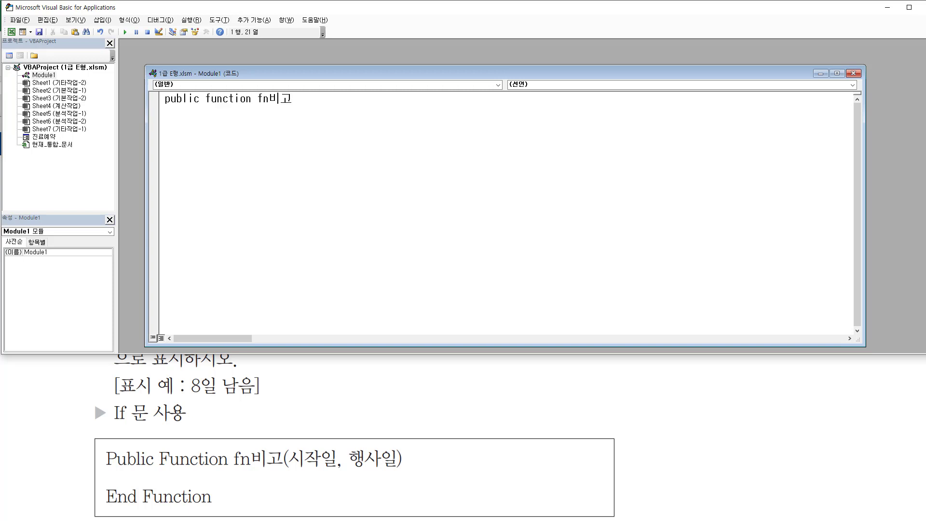
{"action": "type", "text": "(시작일, ㅎ"}
{"action": "type", "text": "행사이"}
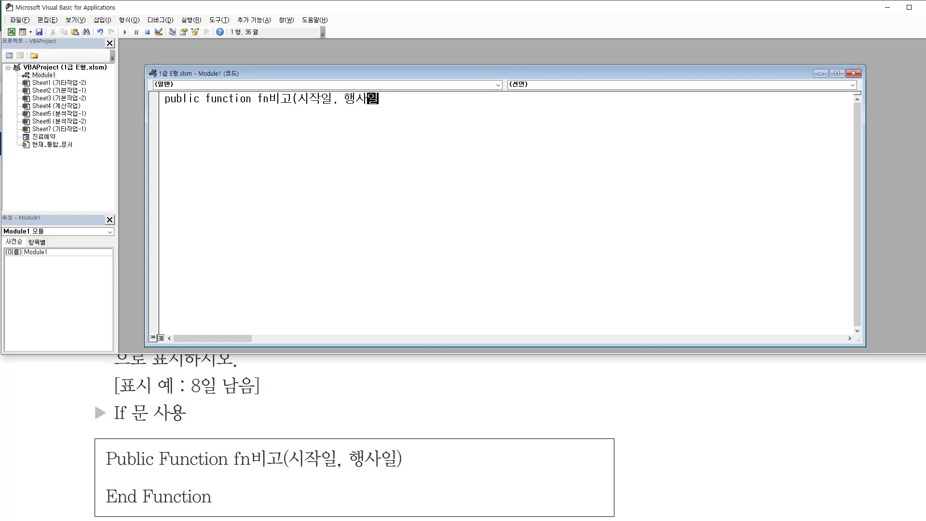
{"action": "type", "text": ")"}
{"action": "key", "text": "Return"}
{"action": "key", "text": "Return"}
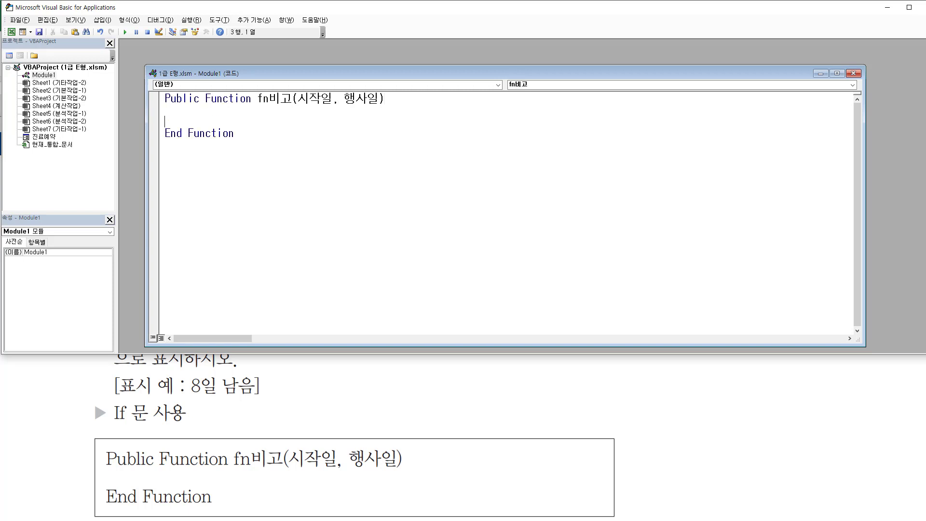
{"action": "key", "text": "Return"}
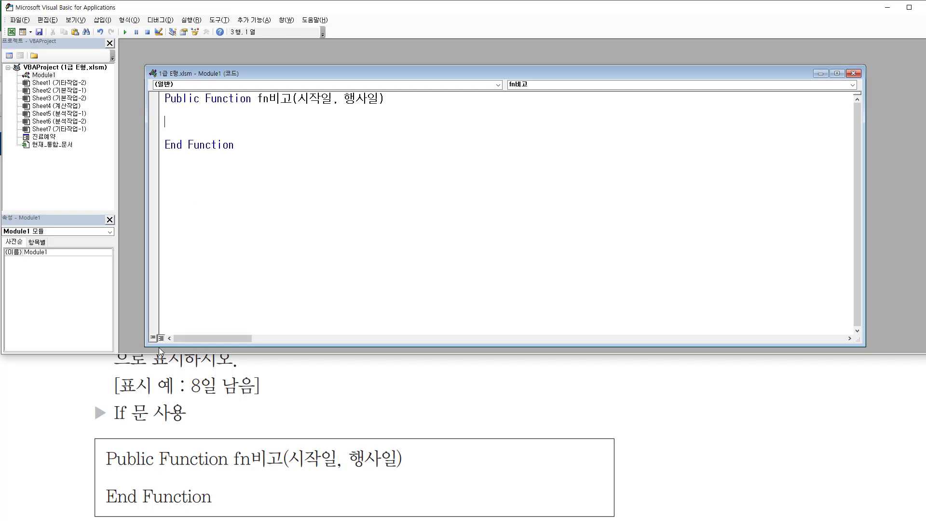
Write the If 행사일 > 시작일 Then condition with an Else branch inside fn비고, following the task's rule.
{"action": "scroll", "coordinate": [160, 362], "scroll_direction": "up", "scroll_amount": 2}
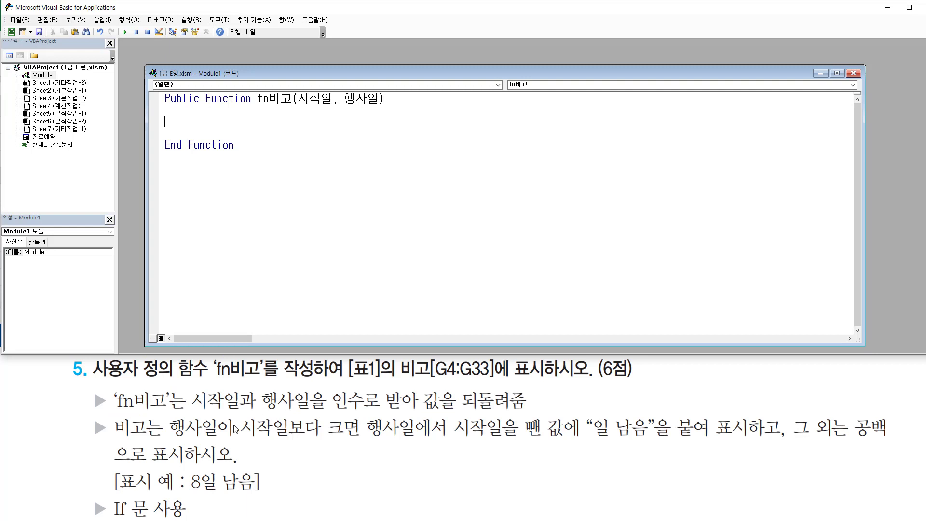
{"action": "left_click_drag", "start_coordinate": [168, 436], "coordinate": [757, 448]}
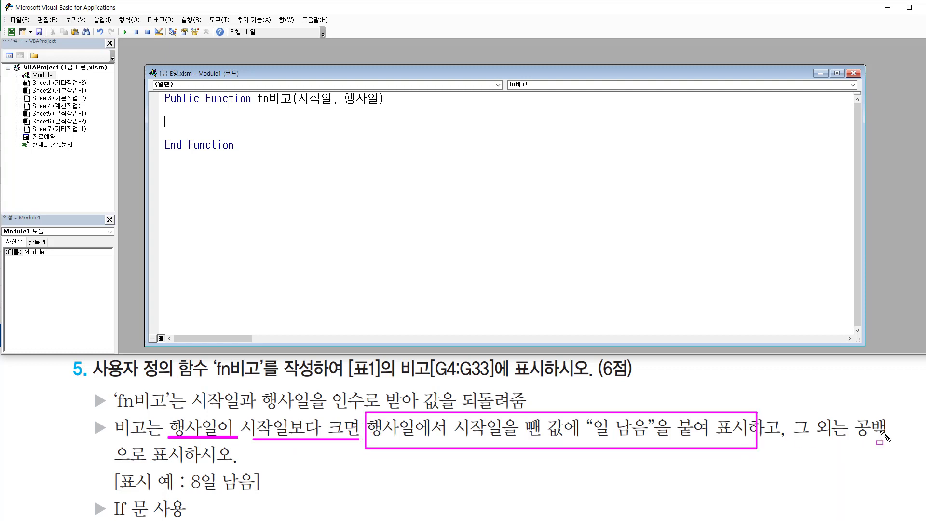
{"action": "left_click_drag", "start_coordinate": [851, 438], "coordinate": [887, 438]}
{"action": "key", "text": "Escape"}
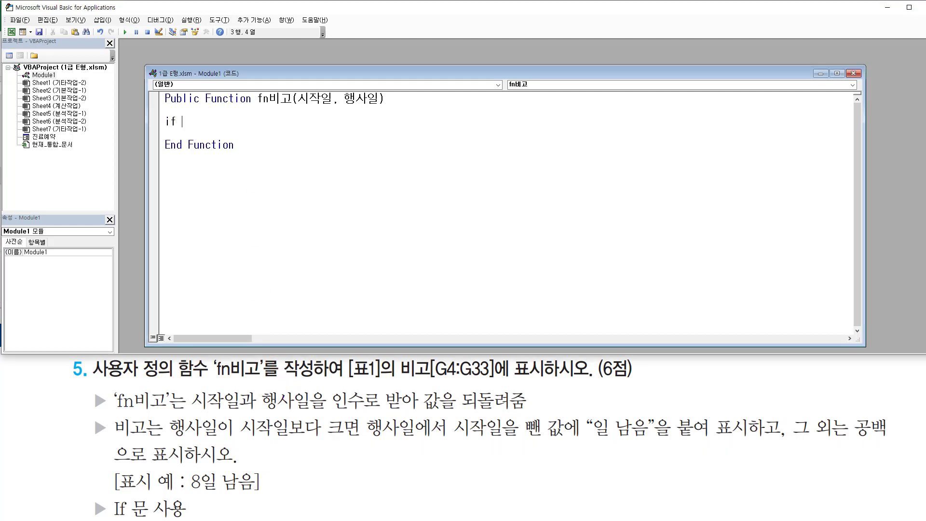
{"action": "type", "text": "행사이"}
{"action": "type", "text": " > 시작일 "}
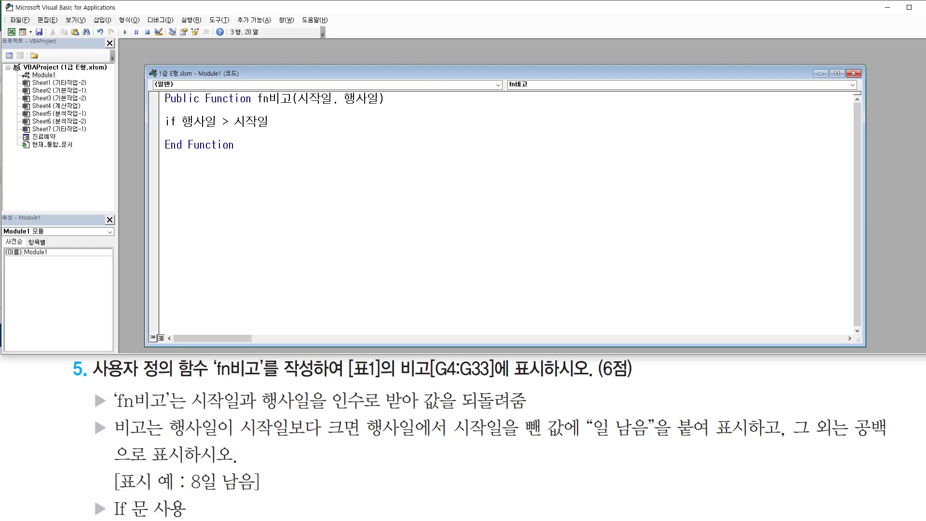
{"action": "type", "text": "then"}
{"action": "key", "text": "Return"}
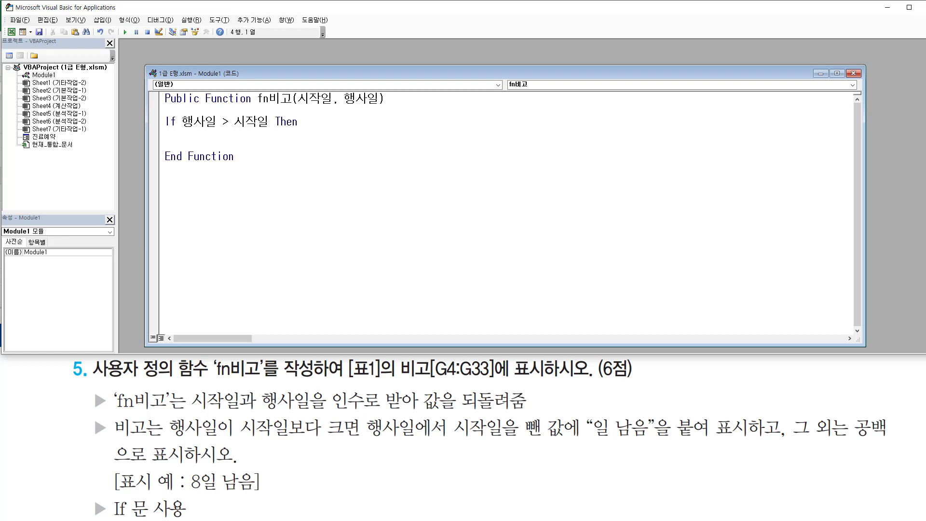
{"action": "key", "text": "Return"}
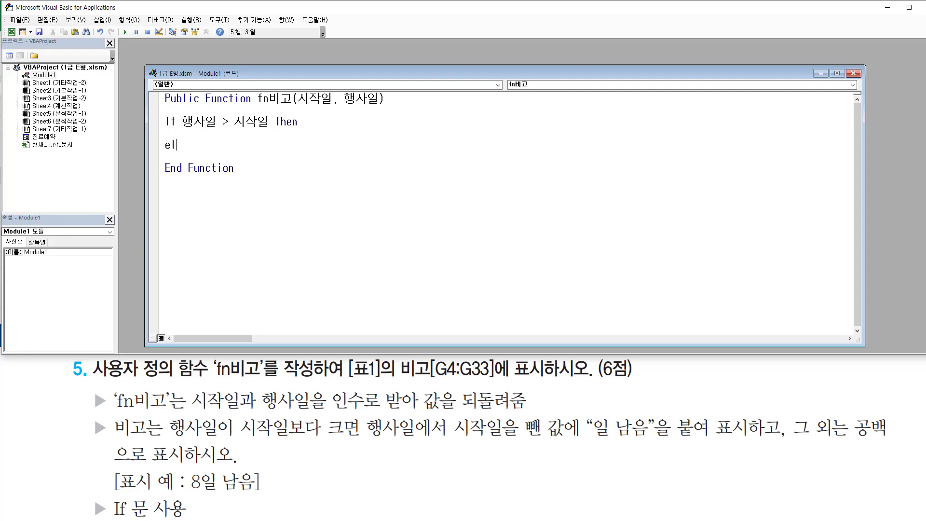
{"action": "type", "text": "else"}
{"action": "key", "text": "Return"}
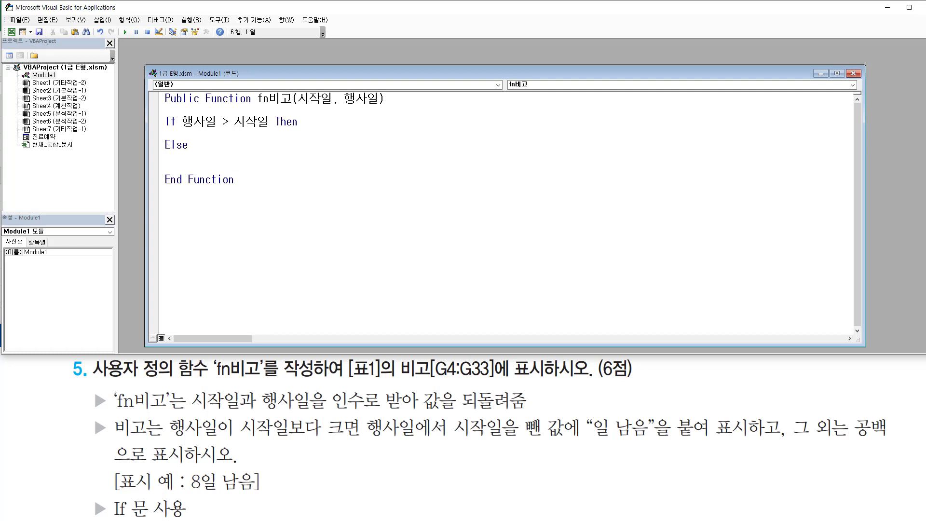
Assign fn비고 = 행사일 - 시작일 & "일 남음" in the Then branch and fn비고 = "" in the Else branch.
{"action": "type", "text": "fn비고"}
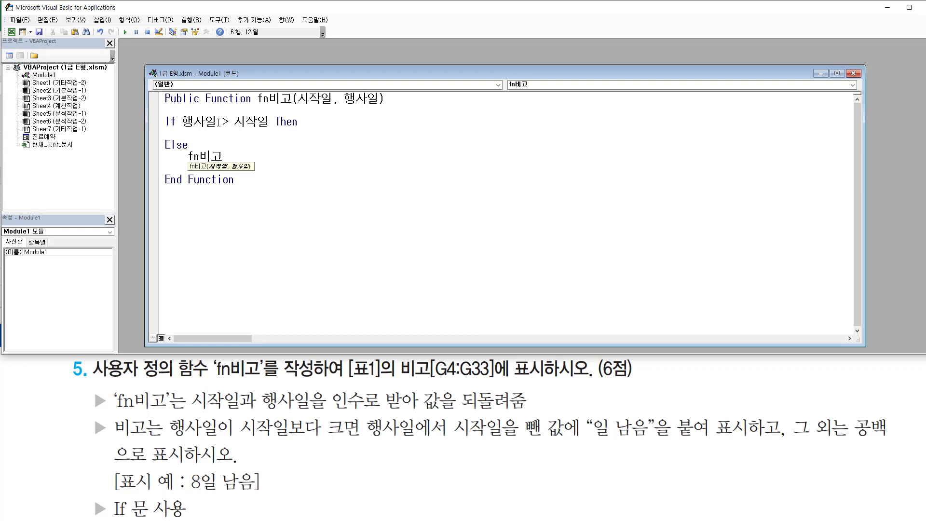
{"action": "type", "text": "="}
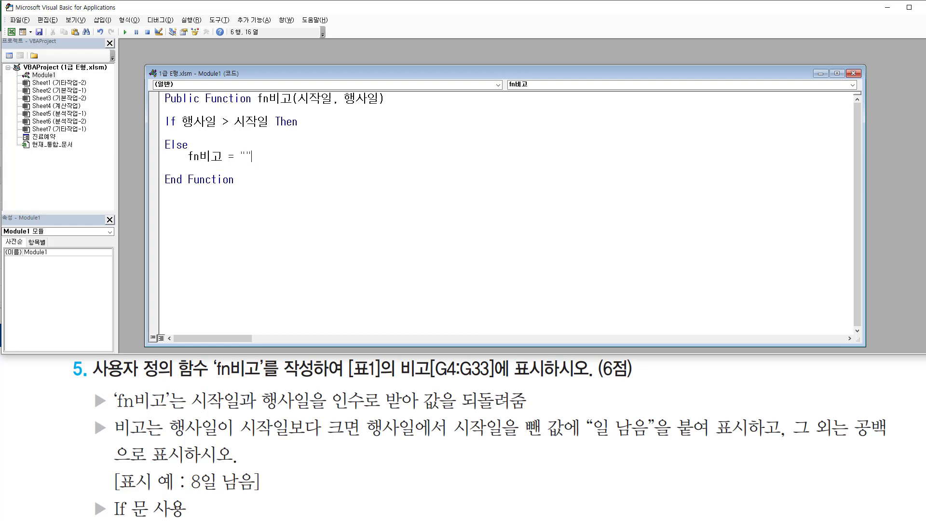
{"action": "key", "text": "Return"}
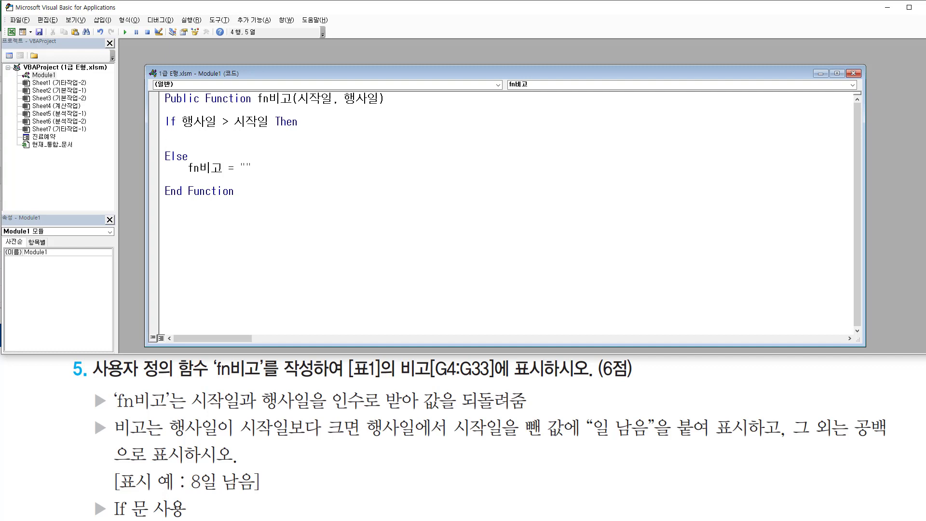
{"action": "type", "text": "fn비고 = 행사일 - 시작이"}
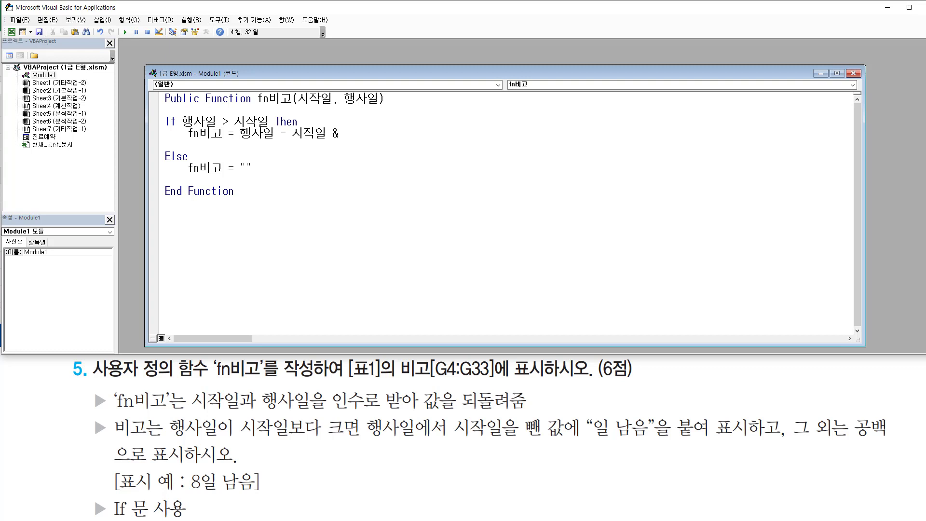
{"action": "type", "text": "& \"ㅇ"}
{"action": "type", "text": " 남으"}
{"action": "type", "text": "\"일 남음"}
Close the conditional block with End If below the Else branch, leaving blank lines before End Function.
{"action": "key", "text": "Down"}
{"action": "key", "text": "Return"}
{"action": "key", "text": "Return"}
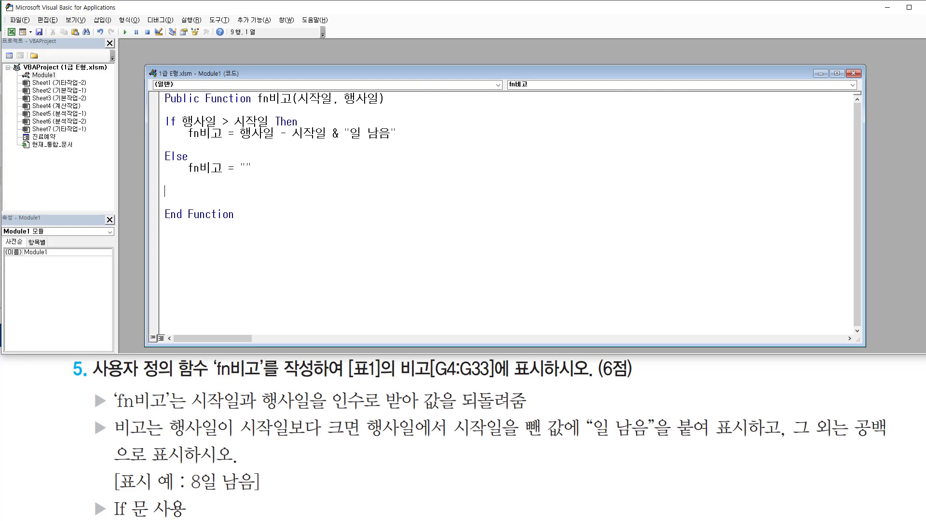
{"action": "type", "text": "end"}
{"action": "key", "text": "Return"}
{"action": "key", "text": "Up"}
{"action": "key", "text": "End"}
{"action": "type", "text": "if"}
{"action": "key", "text": "Return"}
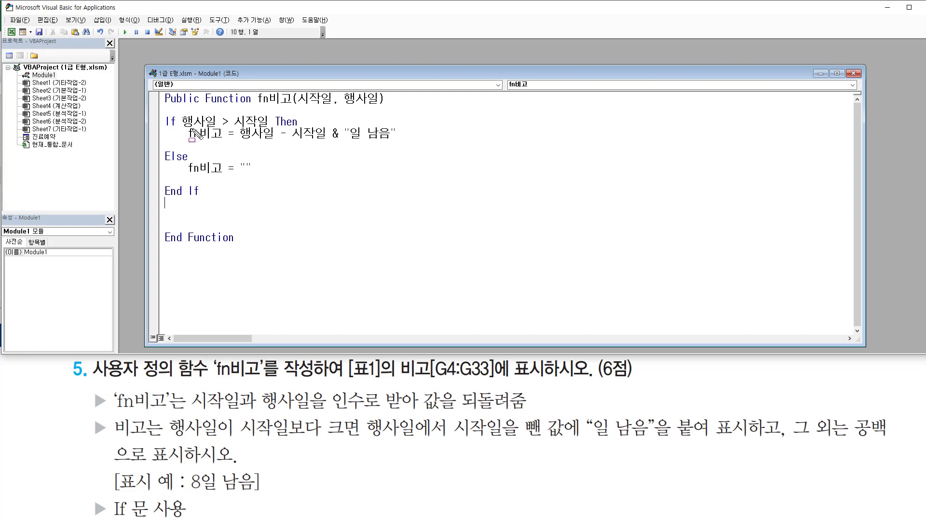
Review the finished If condition, the date subtraction joined with the text by &, and the empty Else result.
{"action": "left_click_drag", "start_coordinate": [184, 117], "coordinate": [269, 127]}
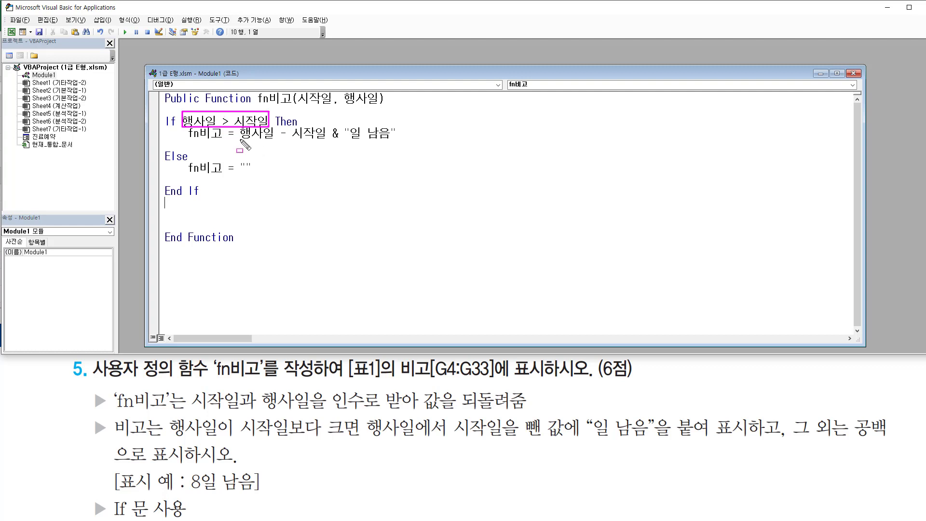
{"action": "left_click_drag", "start_coordinate": [239, 140], "coordinate": [326, 141]}
{"action": "left_click_drag", "start_coordinate": [349, 140], "coordinate": [384, 141]}
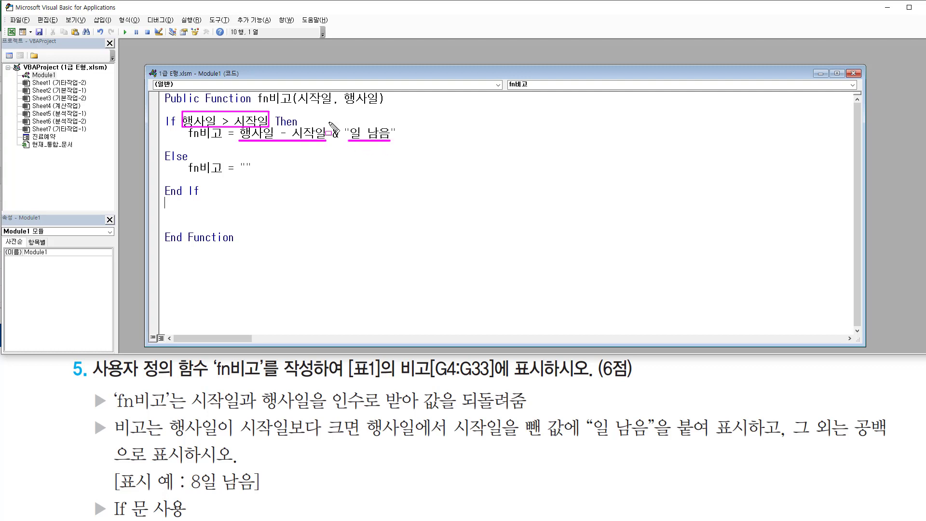
{"action": "left_click_drag", "start_coordinate": [330, 122], "coordinate": [339, 144]}
{"action": "left_click_drag", "start_coordinate": [186, 177], "coordinate": [259, 176]}
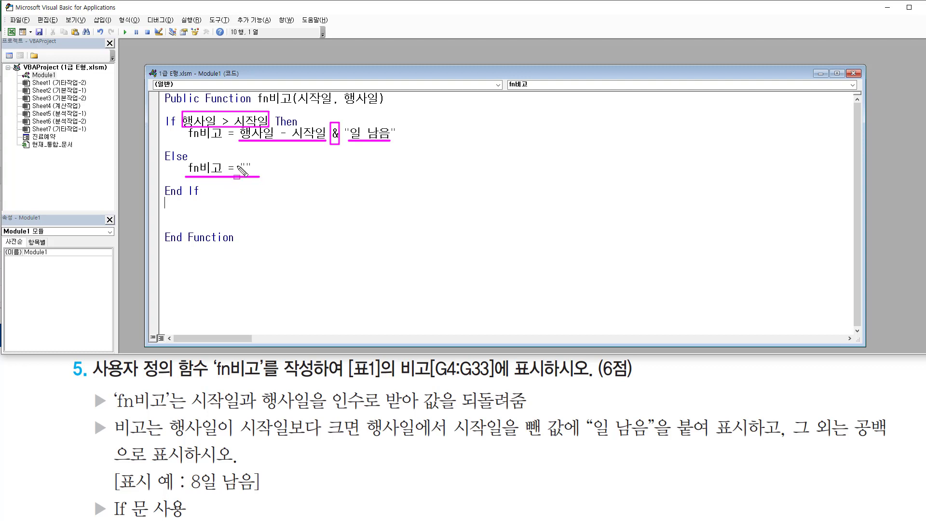
{"action": "key", "text": "Escape"}
{"action": "left_click", "coordinate": [255, 153]}
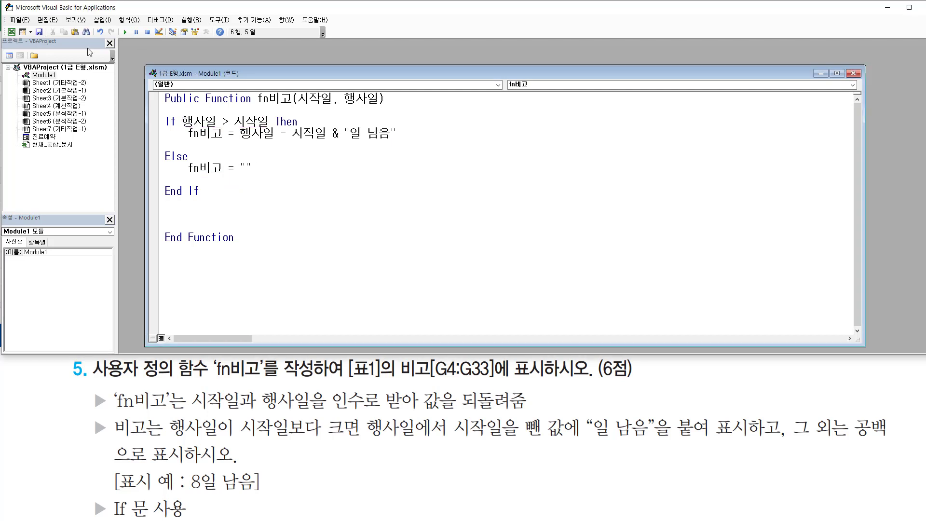
Switch from the Visual Basic editor back to Excel and locate cell G4 in [표1]'s 비고 column.
{"action": "key", "text": "ctrl+2"}
{"action": "left_click_drag", "start_coordinate": [5, 26], "coordinate": [21, 42]}
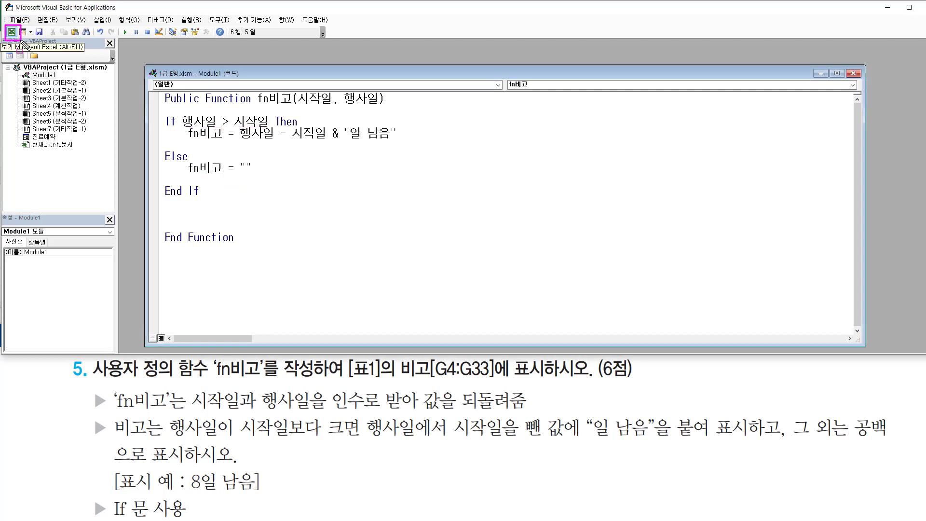
{"action": "key", "text": "Escape"}
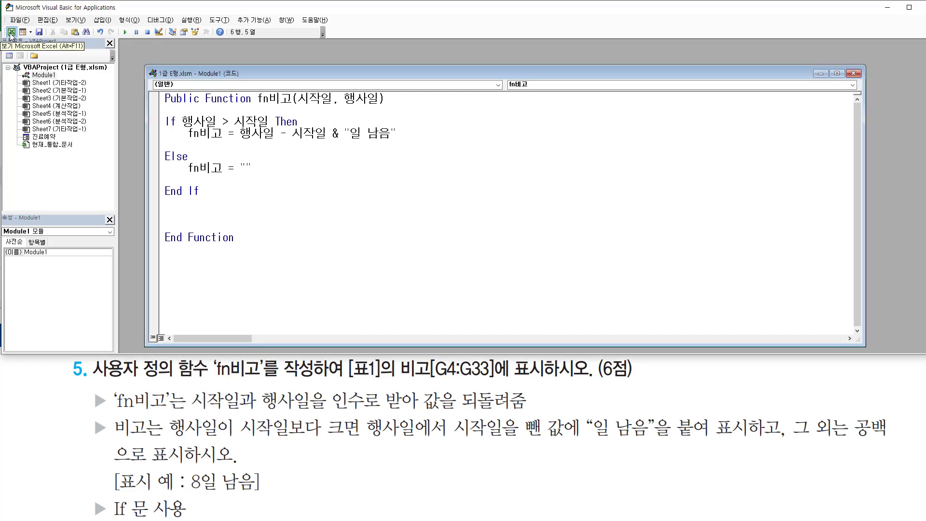
{"action": "left_click", "coordinate": [11, 34]}
{"action": "key", "text": "ctrl+2"}
{"action": "mouse_move", "coordinate": [416, 170]}
{"action": "left_mouse_down"}
{"action": "mouse_move", "coordinate": [454, 181]}
{"action": "mouse_move", "coordinate": [416, 168]}
{"action": "left_mouse_up"}
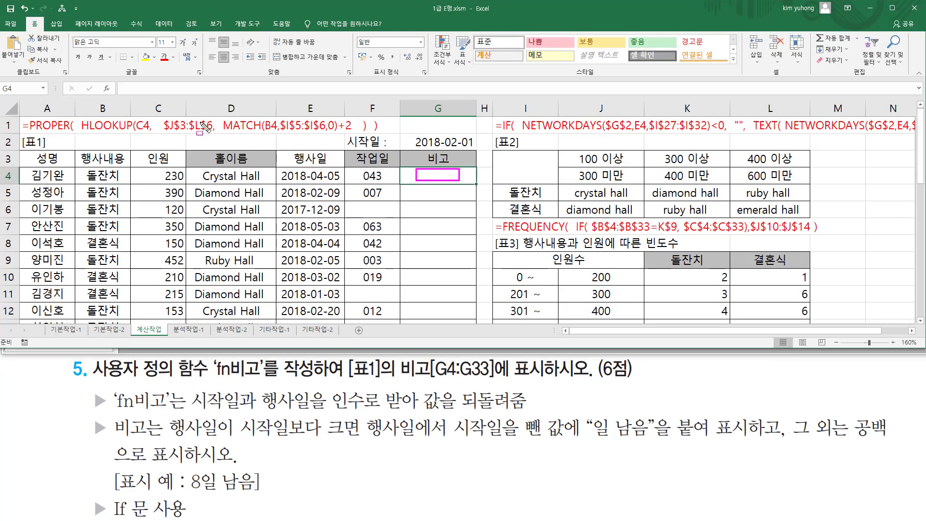
{"action": "key", "text": "Escape"}
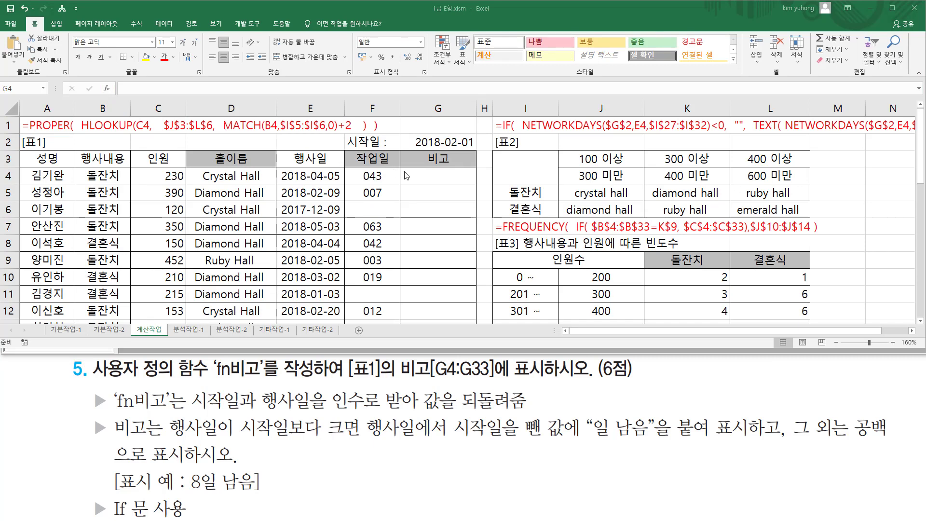
Insert the user-defined (사용자 정의) function fn비고 into cell G4 through the function wizard.
{"action": "left_click", "coordinate": [472, 181]}
{"action": "key", "text": "shift+F3"}
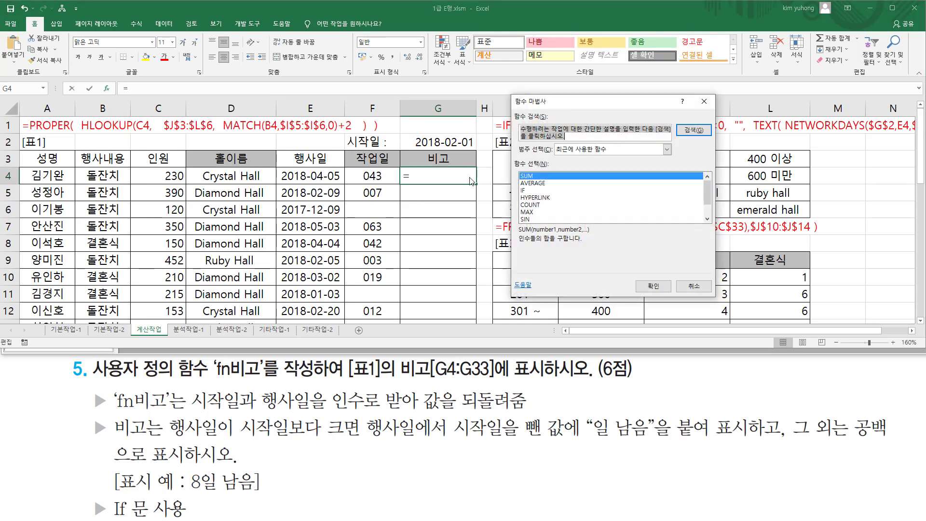
{"action": "left_click", "coordinate": [581, 149]}
{"action": "left_click", "coordinate": [574, 239]}
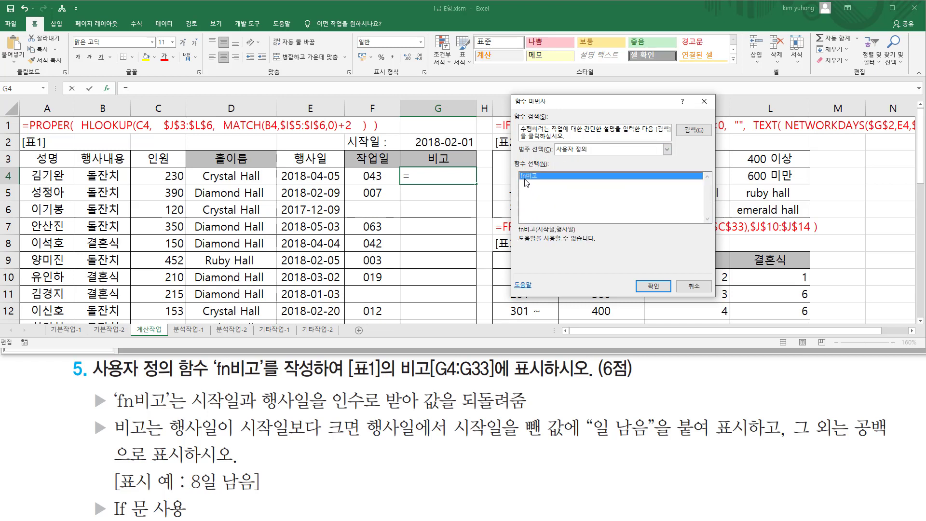
{"action": "double_click", "coordinate": [538, 181]}
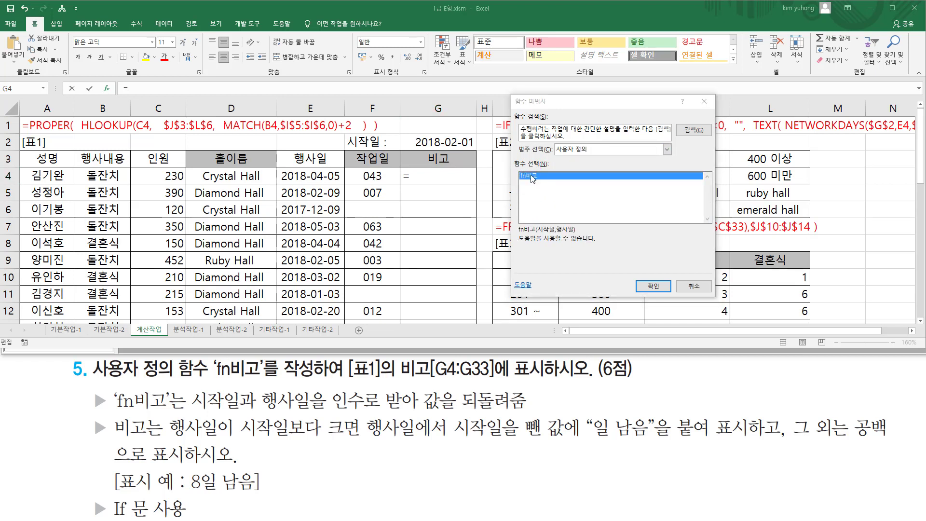
{"action": "left_click", "coordinate": [653, 286]}
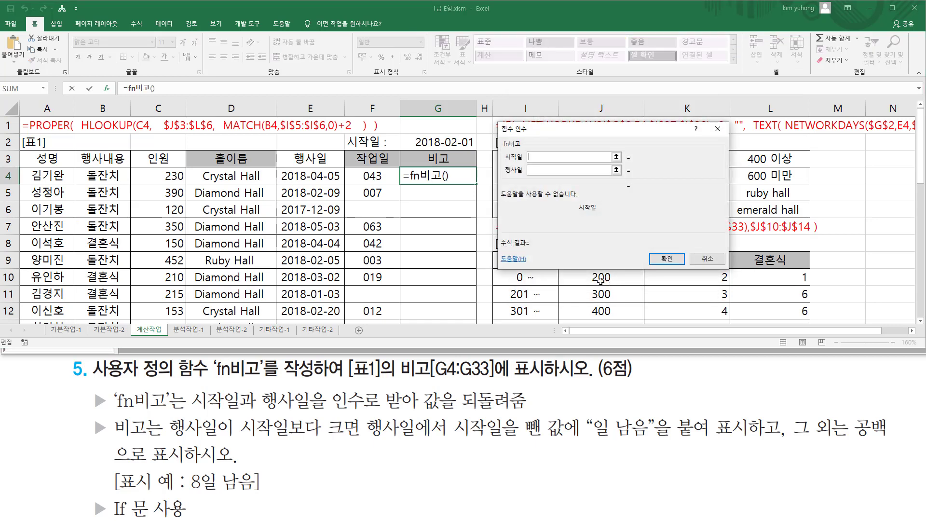
Set the function's 시작일 argument to G2 and its 행사일 argument to E4.
{"action": "left_click", "coordinate": [536, 169]}
{"action": "left_click", "coordinate": [536, 156]}
{"action": "left_click", "coordinate": [438, 141]}
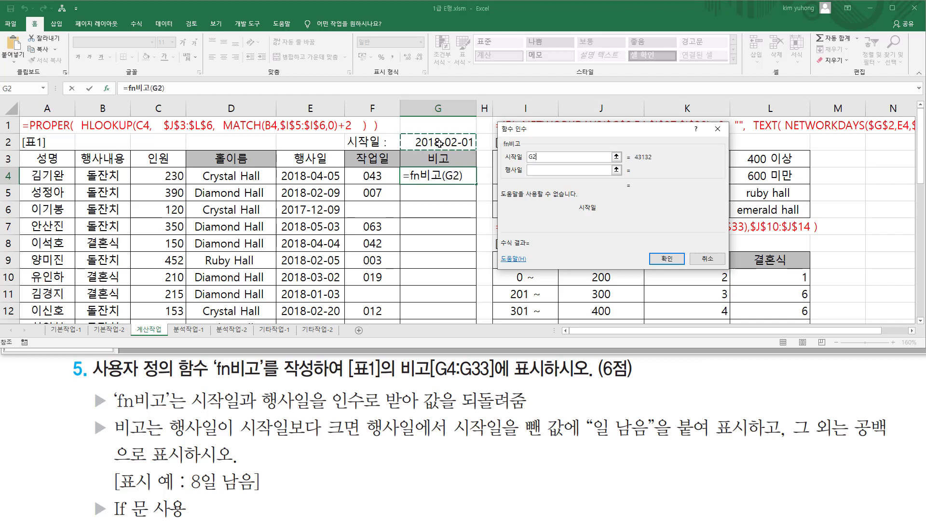
{"action": "left_click", "coordinate": [531, 170]}
{"action": "left_click", "coordinate": [329, 177]}
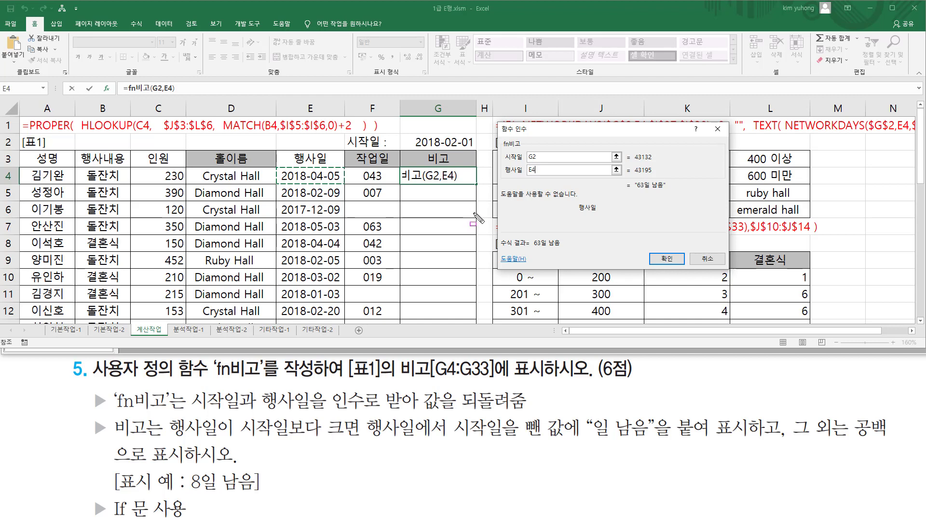
Compare how the 비고 cells G4:G7 refer to event dates E4:E7 while all share the start date in G2.
{"action": "left_click_drag", "start_coordinate": [412, 171], "coordinate": [462, 182]}
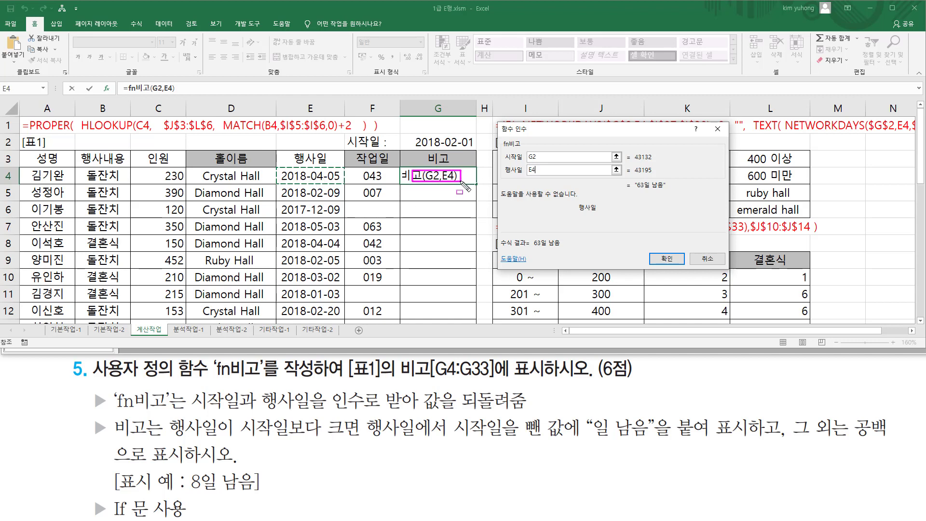
{"action": "left_click_drag", "start_coordinate": [288, 170], "coordinate": [339, 182]}
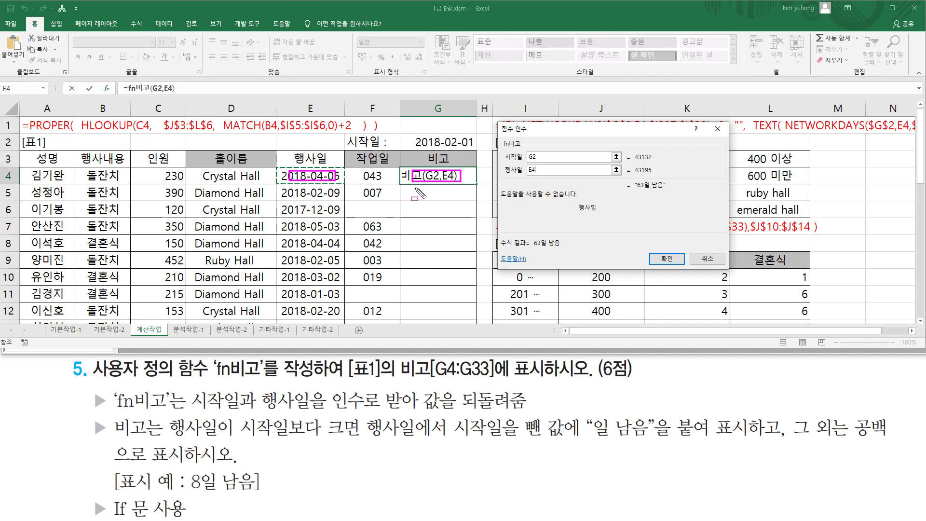
{"action": "left_click_drag", "start_coordinate": [414, 188], "coordinate": [465, 197]}
{"action": "left_click_drag", "start_coordinate": [282, 188], "coordinate": [350, 197]}
{"action": "left_click_drag", "start_coordinate": [414, 203], "coordinate": [461, 216]}
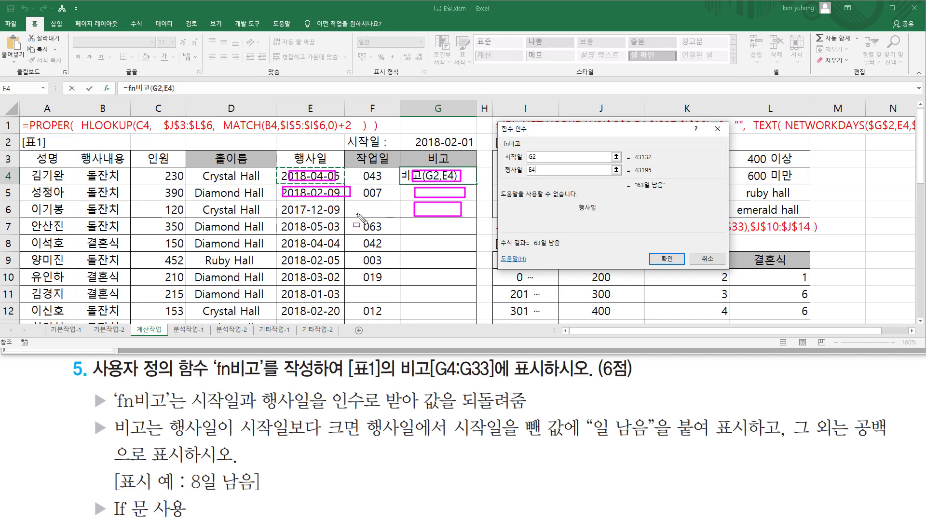
{"action": "left_click_drag", "start_coordinate": [292, 203], "coordinate": [343, 216]}
{"action": "left_click_drag", "start_coordinate": [415, 221], "coordinate": [466, 230]}
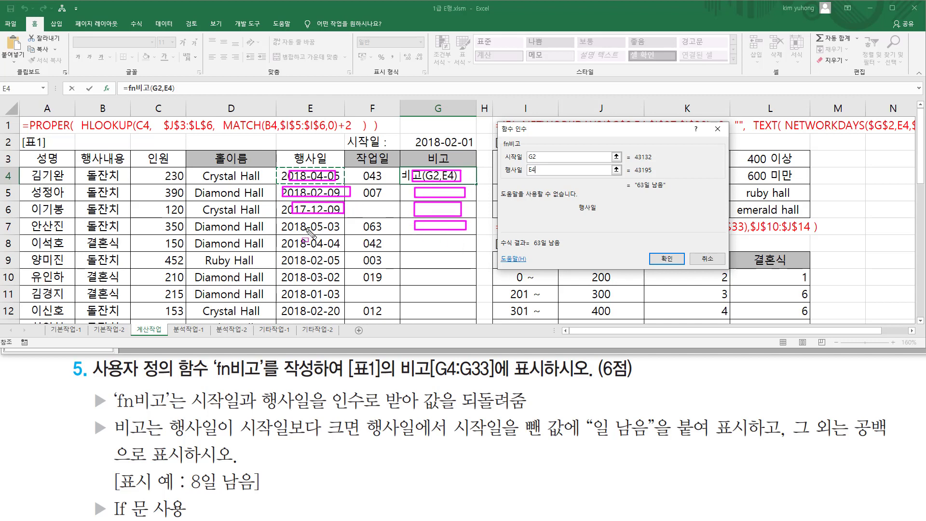
{"action": "left_click_drag", "start_coordinate": [285, 221], "coordinate": [337, 232]}
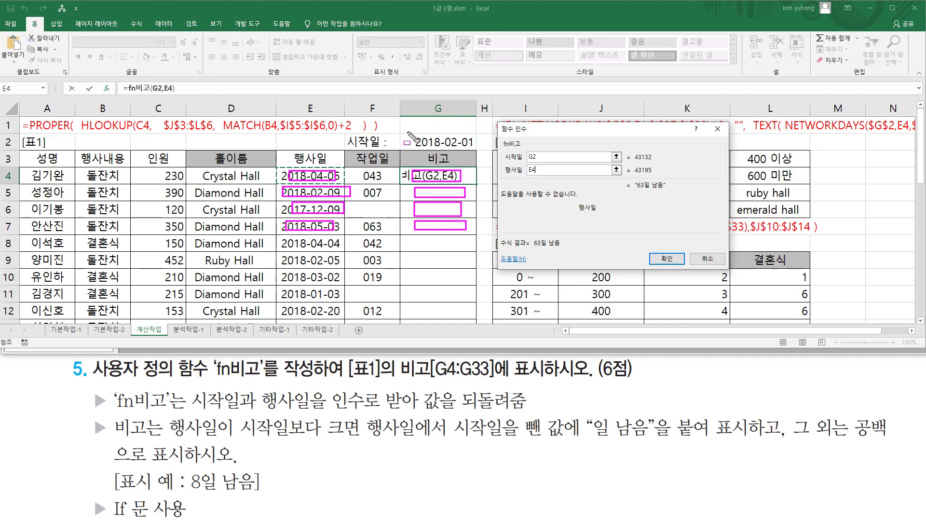
{"action": "left_click_drag", "start_coordinate": [408, 133], "coordinate": [472, 149]}
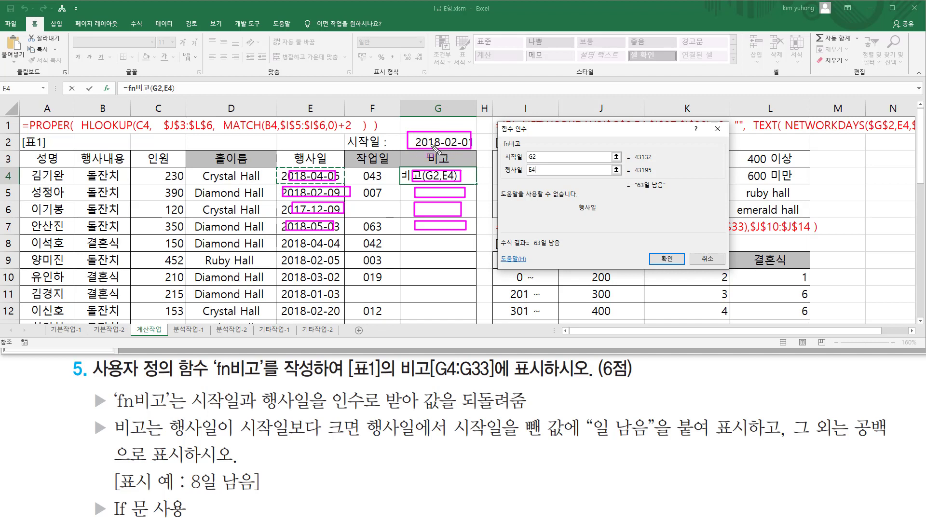
Make the 시작일 argument the absolute reference $G$2 and enter the fn비고 formula in G4.
{"action": "left_click", "coordinate": [534, 157]}
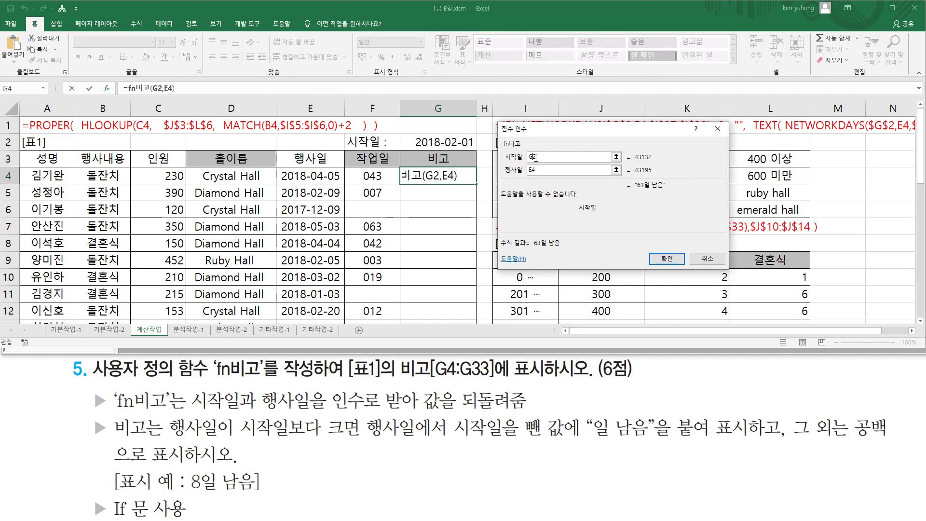
{"action": "key", "text": "F4"}
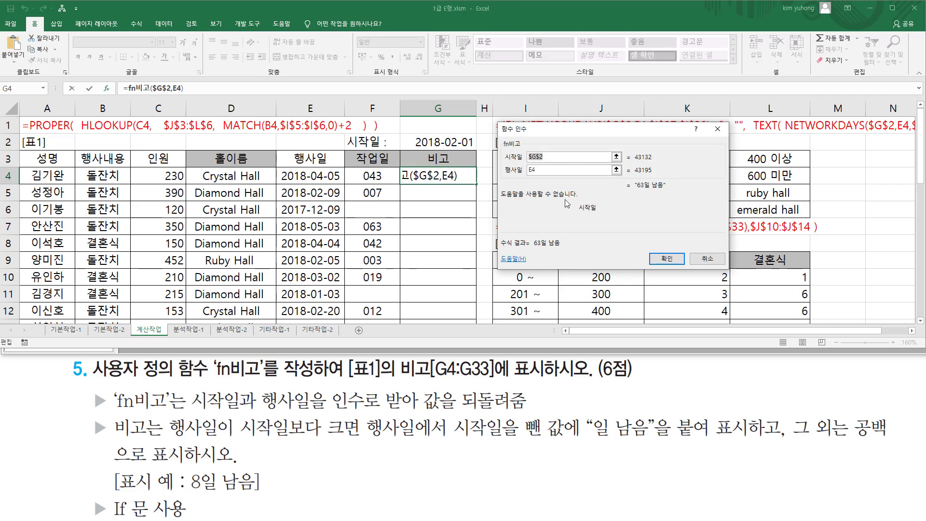
{"action": "left_click", "coordinate": [663, 261]}
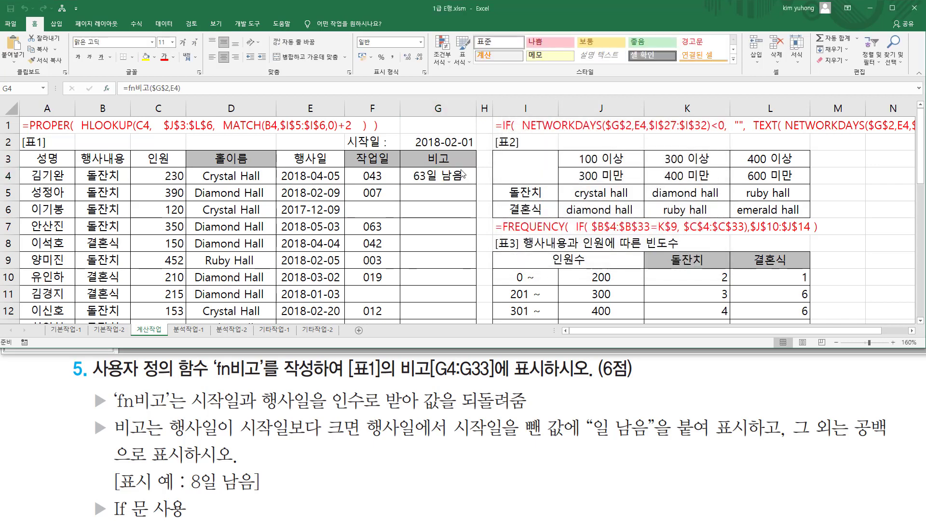
Fill the fn비고 formula from G4 down through G33 in the 비고 column.
{"action": "left_click_drag", "start_coordinate": [476, 182], "coordinate": [434, 270]}
{"action": "scroll", "coordinate": [458, 260], "scroll_direction": "up", "scroll_amount": 7}
{"action": "scroll", "coordinate": [458, 260], "scroll_direction": "up", "scroll_amount": 1}
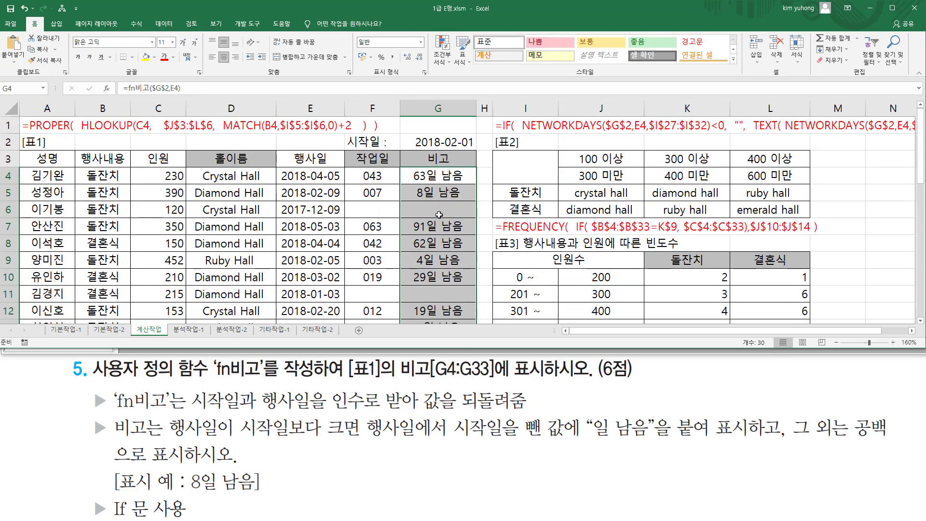
Check the 비고 formula in G6 and the fixed $G$2 reference in G4's formula.
{"action": "left_click", "coordinate": [453, 210]}
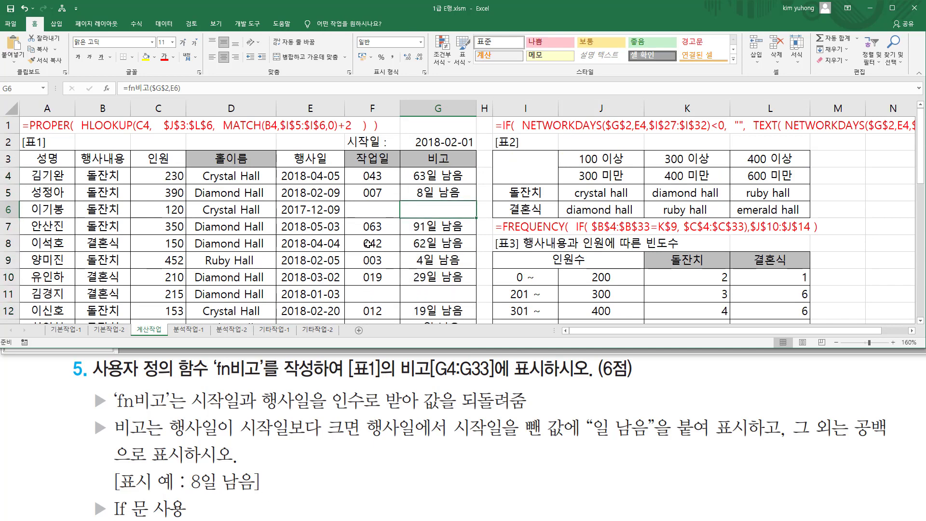
{"action": "left_click", "coordinate": [427, 177]}
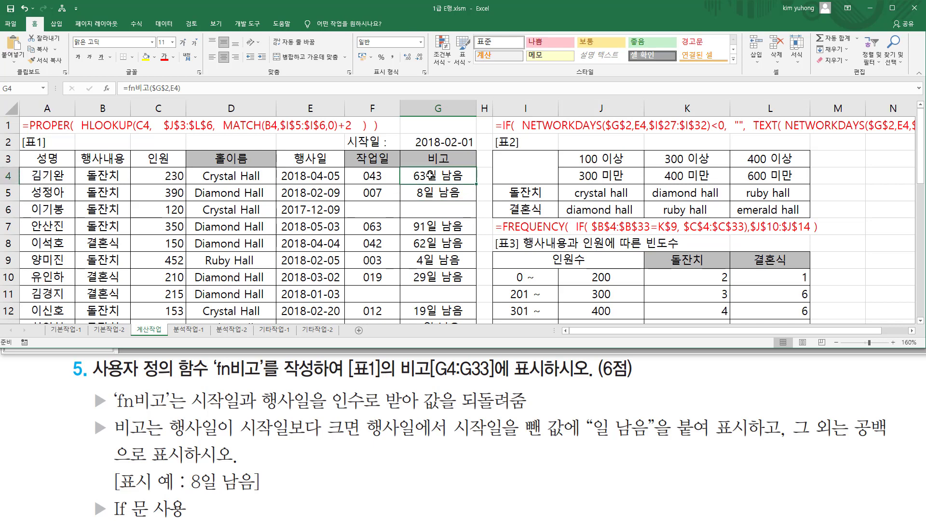
{"action": "double_click", "coordinate": [443, 182]}
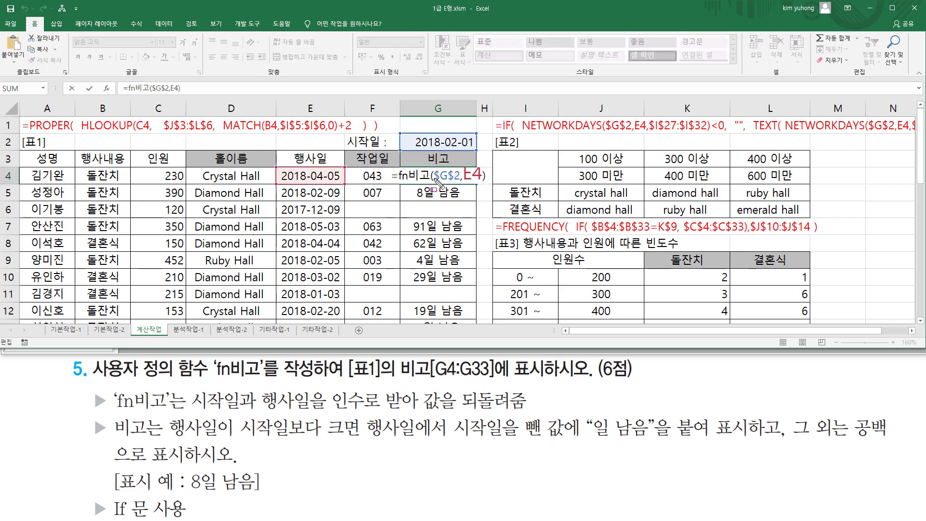
{"action": "left_click_drag", "start_coordinate": [433, 181], "coordinate": [461, 179]}
{"action": "key", "text": "Escape"}
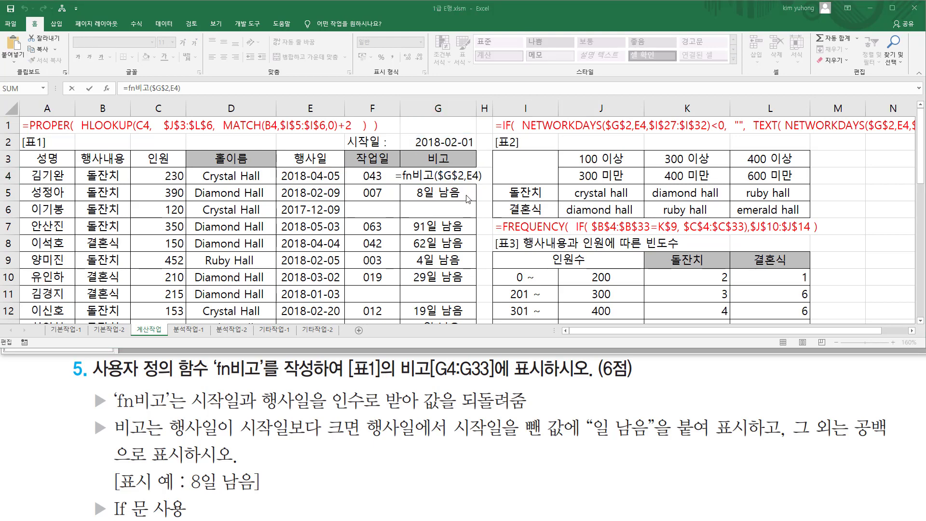
{"action": "key", "text": "ctrl+Return"}
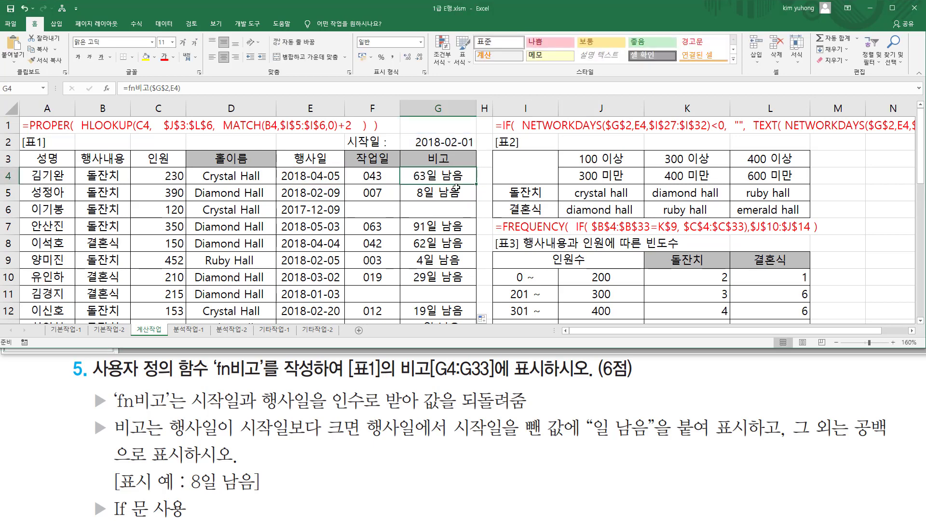